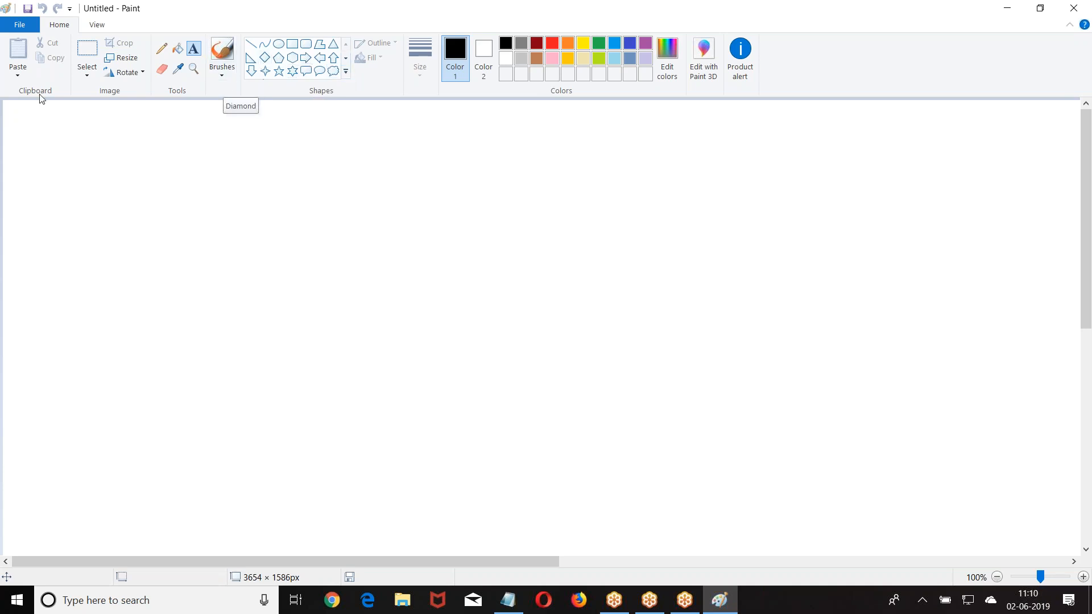
- Place a text box at the top-left corner of the canvas
left_click(251, 188)
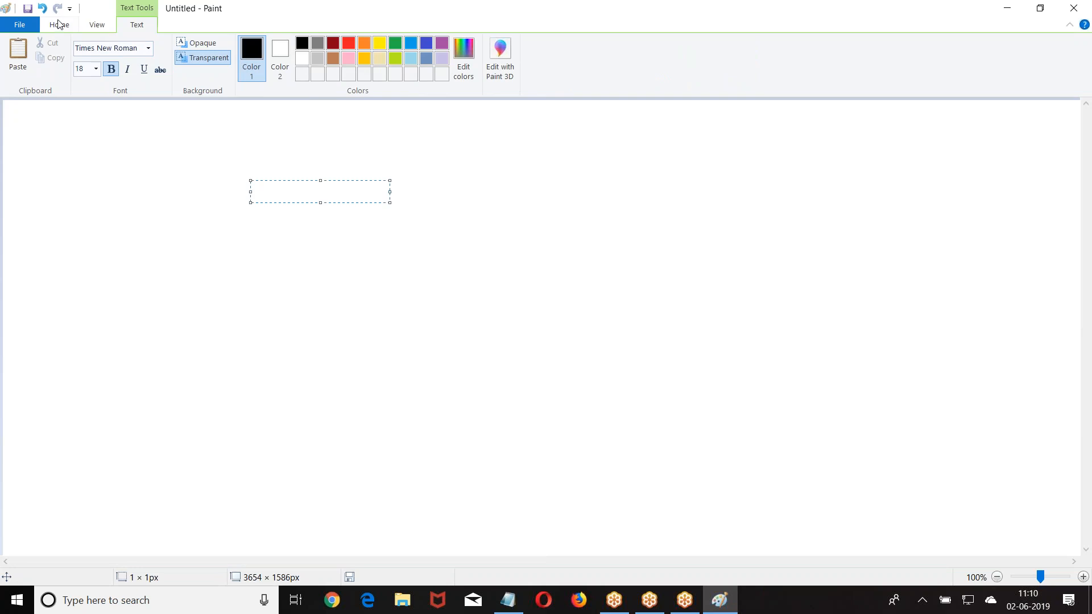
left_click(21, 117)
left_click(13, 120)
left_click(13, 120)
left_click(7, 104)
left_click(8, 104)
- Type three first names on separate lines, then commit the text
type("Wi")
key("BackSpace")
key("BackSpace")
type("Ravi")
key("BackSpace")
key("BackSpace")
key("BackSpace")
key("BackSpace")
key("BackSpace")
type("Ravi")
key("Return")
key("Return")
type("Kiran")
key("Return")
key("Return")
type("P")
key("BackSpace")
type("Faraz")
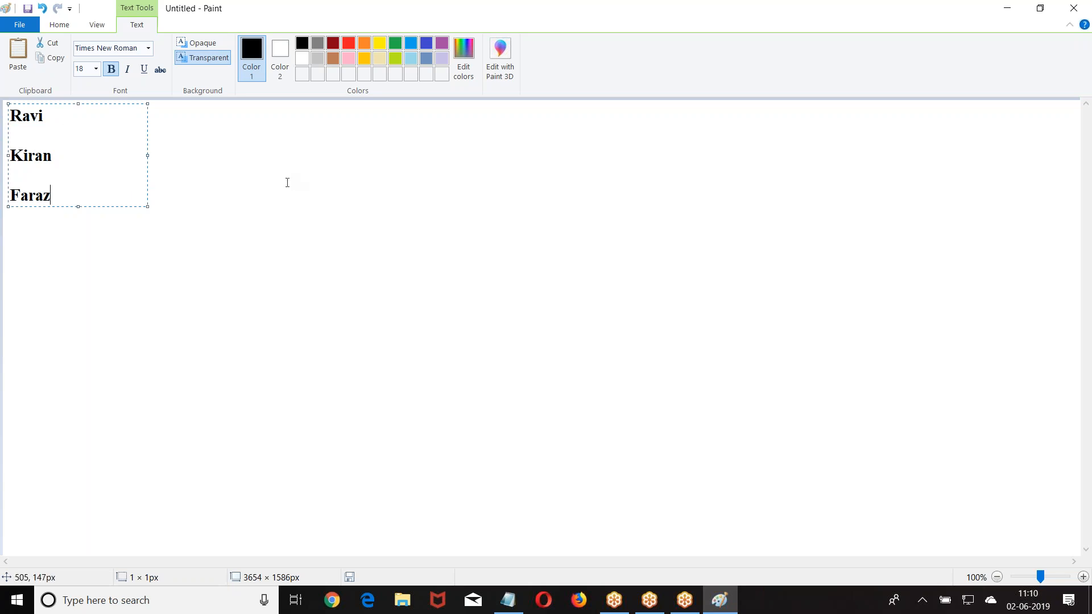
left_click(97, 141)
- Type a '===>' arrow beside each of the three names, one per line
left_click(71, 108)
type("===>")
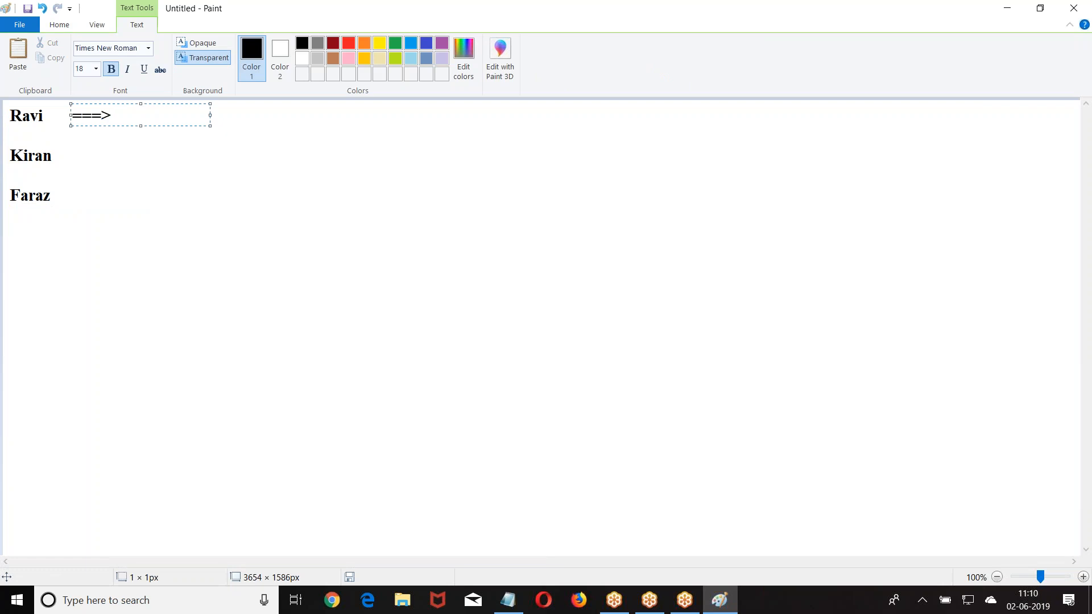
key("Return")
key("Return")
type("===>")
key("Return")
key("Return")
type("===>")
- Type 25 Lakh, 40 Lakh and 50 Lakh after the three arrows, one per line
left_click(223, 196)
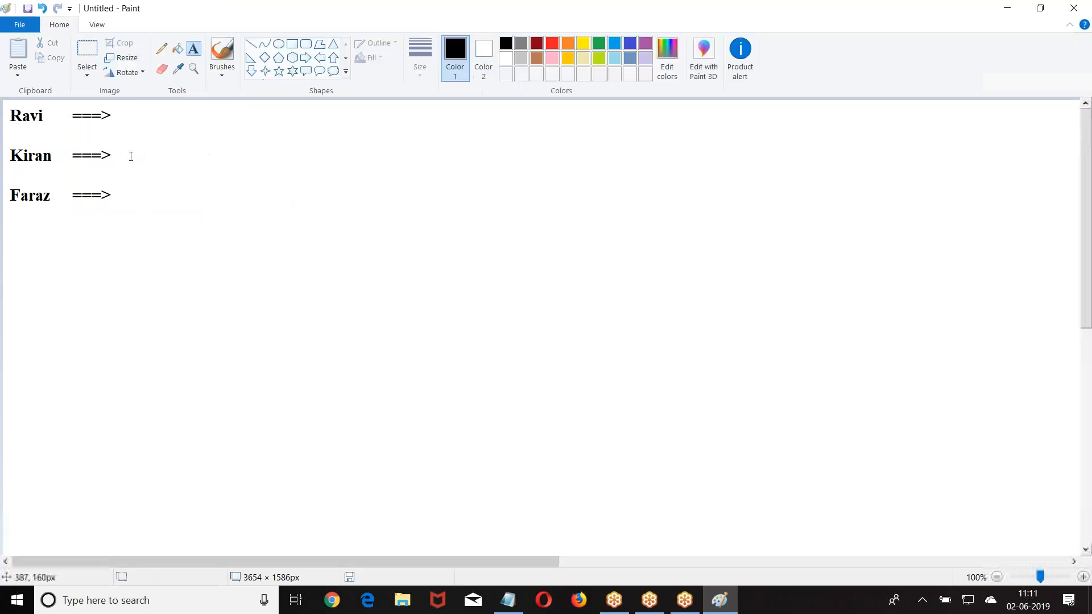
left_click(127, 116)
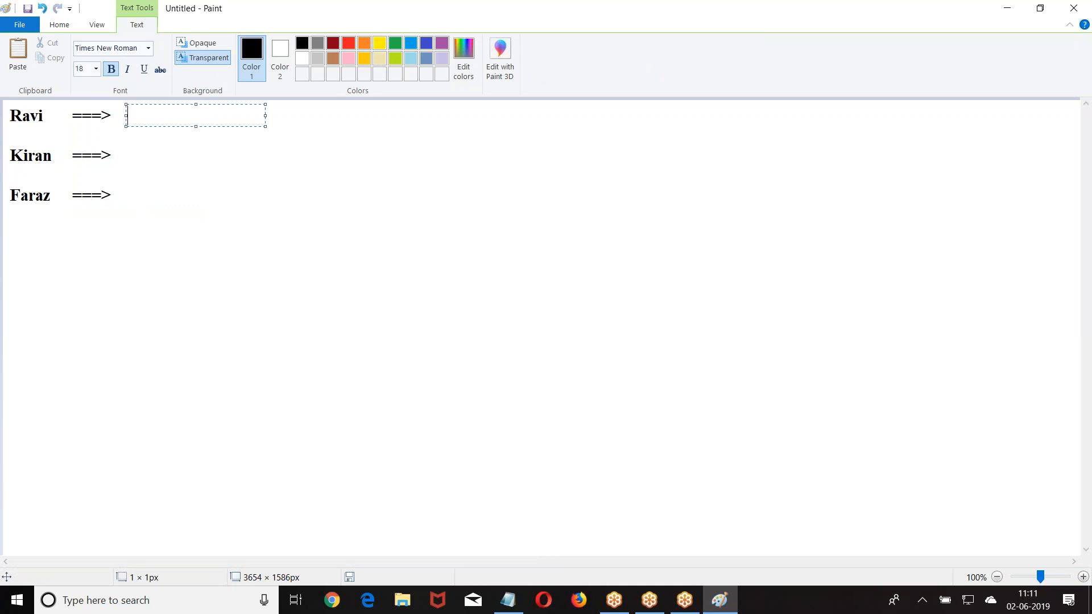
type("25,")
key("BackSpace")
type("Lakh")
key("Return")
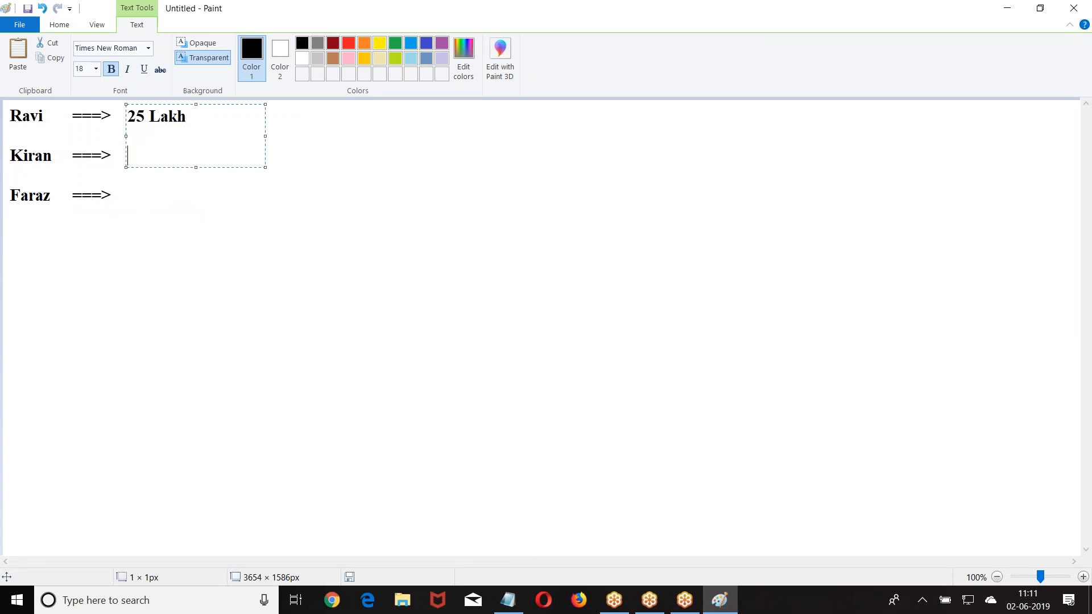
type("40 Lakh")
key("Return")
type("50 Lakh")
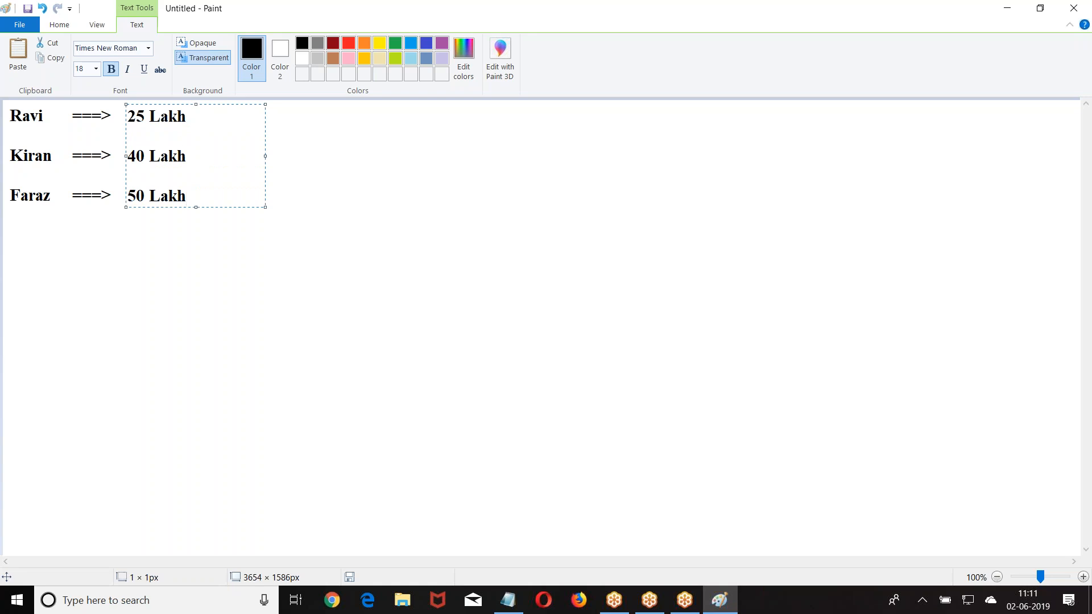
- Draw a thick rectangle border around the three-line name list
left_click(342, 223)
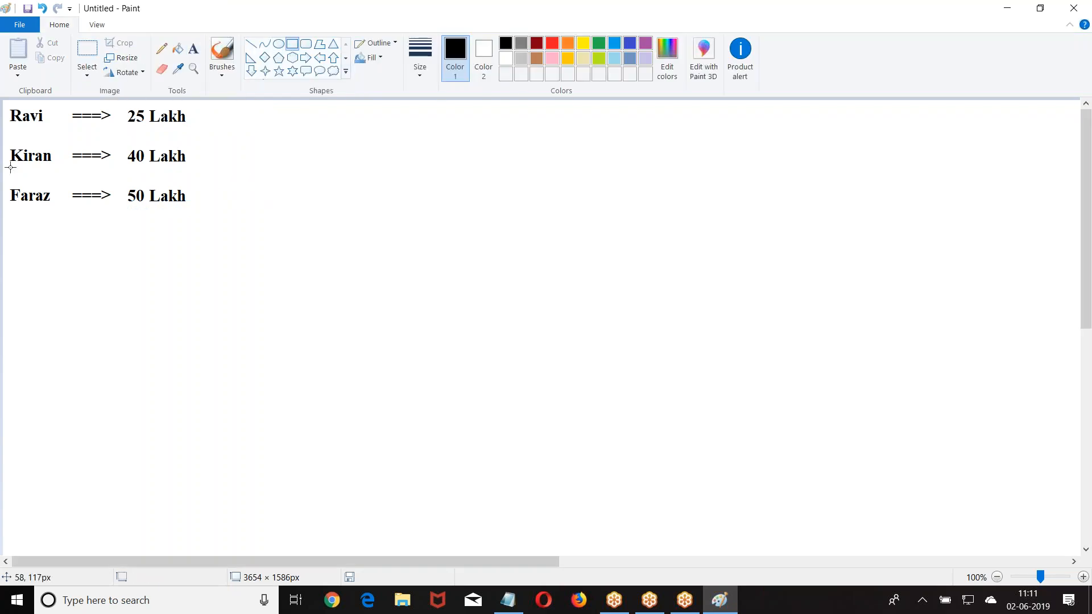
left_click_drag(3, 100, 227, 223)
left_click(373, 197)
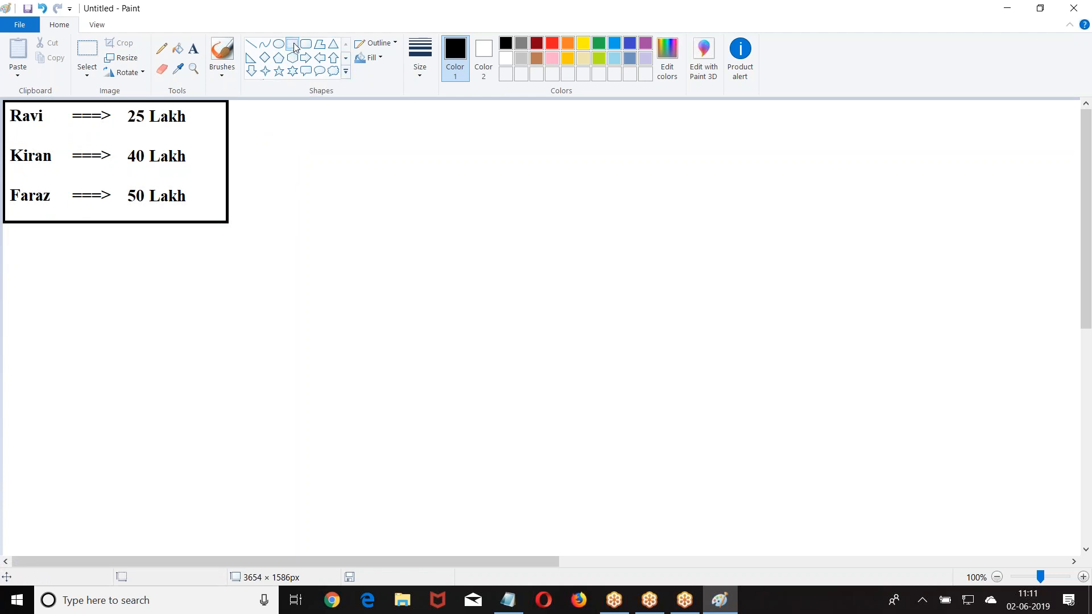
- Draw two boxes to the right of the list, each with a header strip
left_click(257, 116)
left_click_drag(257, 117, 414, 232)
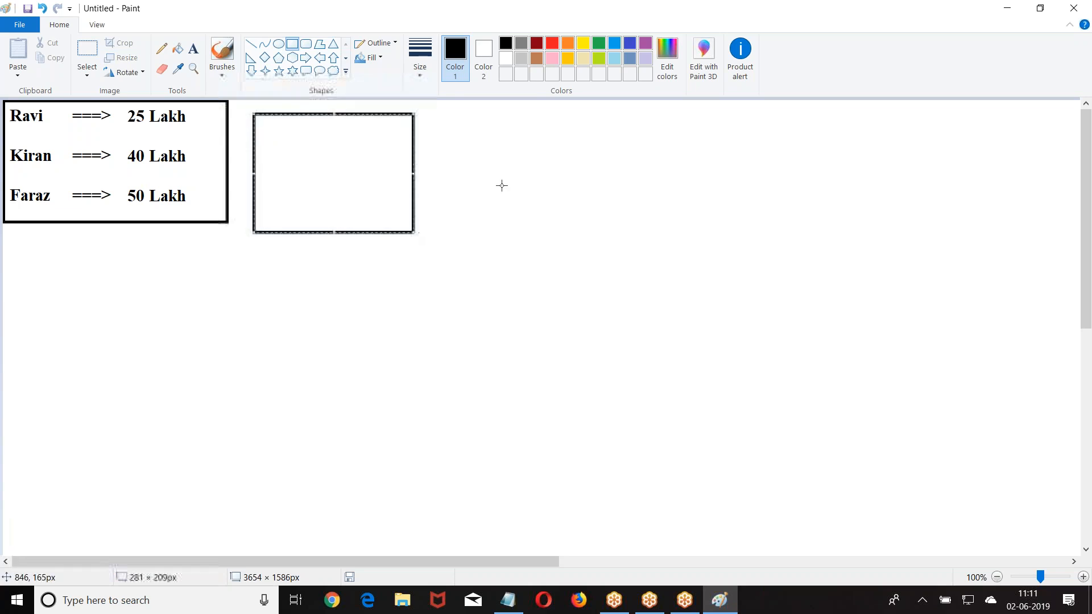
left_click_drag(256, 116, 601, 229)
left_click_drag(441, 113, 598, 140)
- Label the two box headers 'India' and 'NRI'
left_click(696, 156)
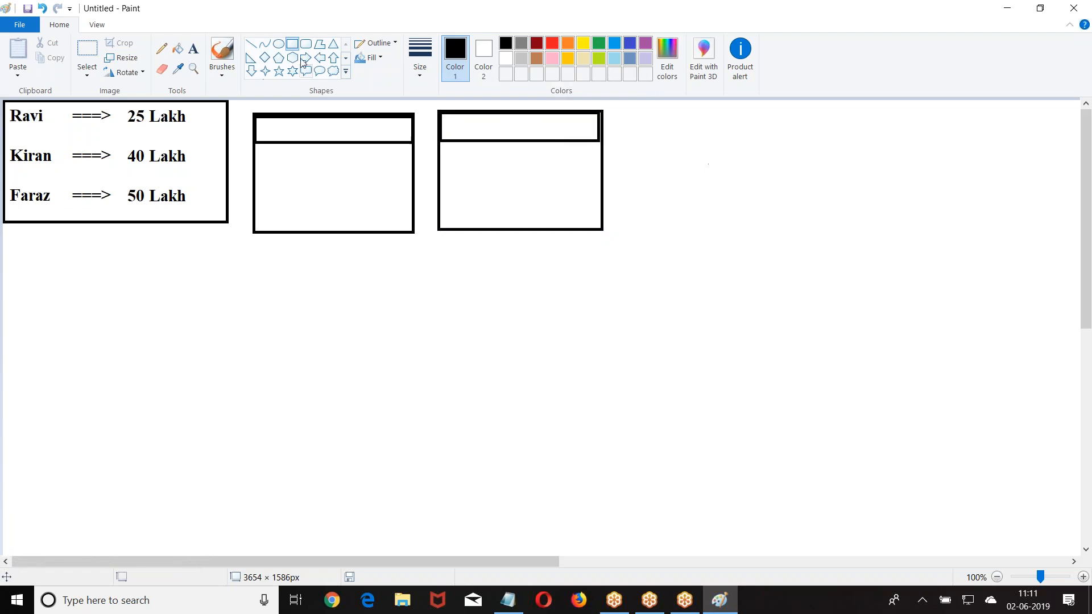
left_click(193, 49)
left_click(282, 128)
type("Domestic")
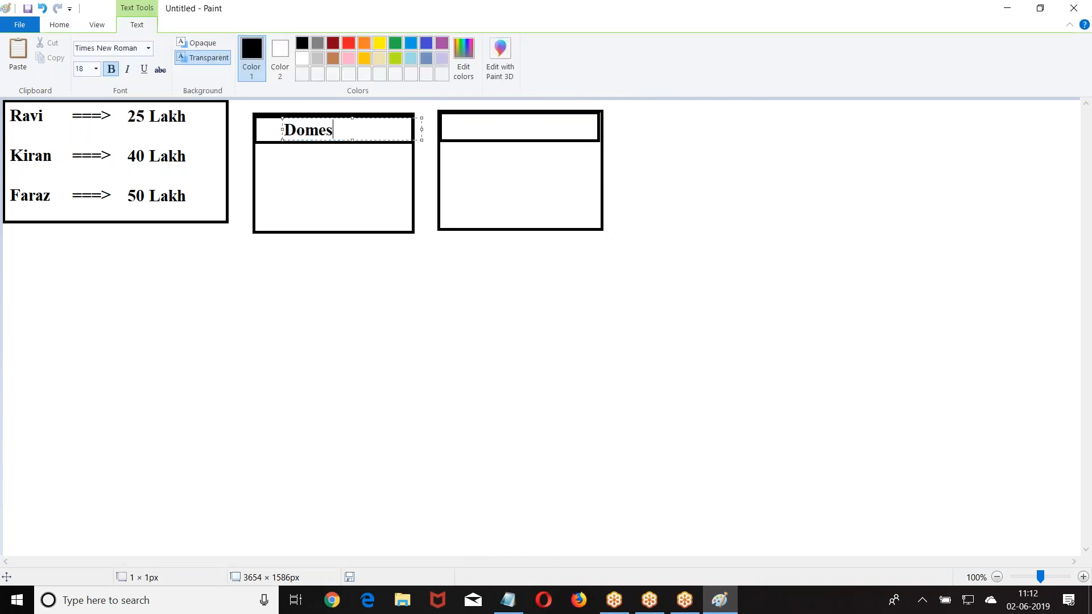
key("BackSpace")
key("BackSpace")
key("BackSpace")
key("BackSpace")
key("BackSpace")
key("BackSpace")
key("BackSpace")
key("BackSpace")
type("India")
left_click(480, 127)
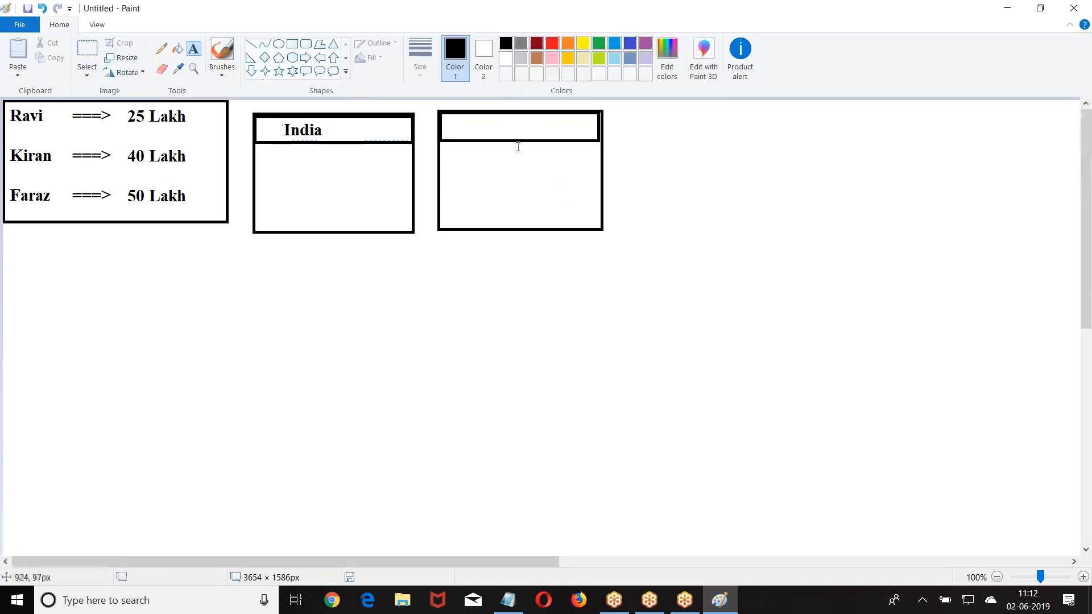
left_click(480, 124)
type("NRI")
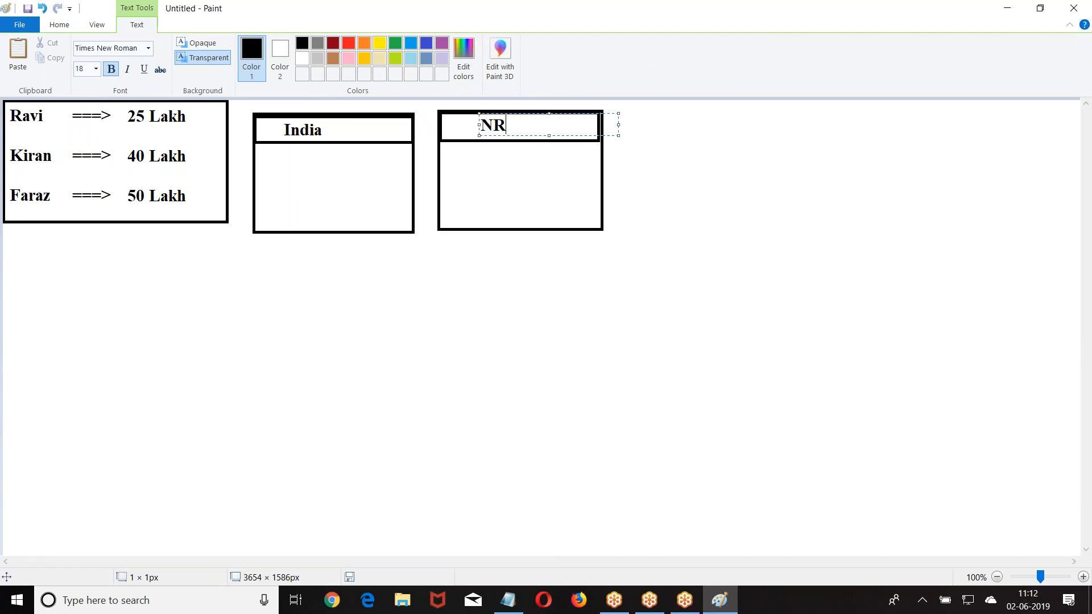
left_click(355, 171)
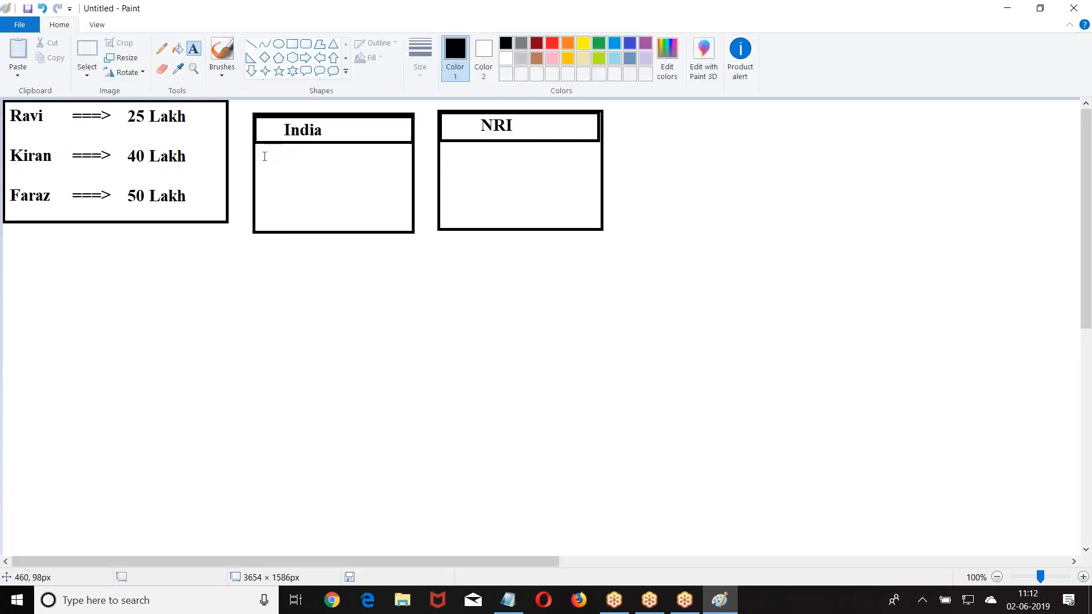
- List two name entries valued 30 and 50 inside the India box
left_click_drag(263, 149, 402, 170)
type("Rav")
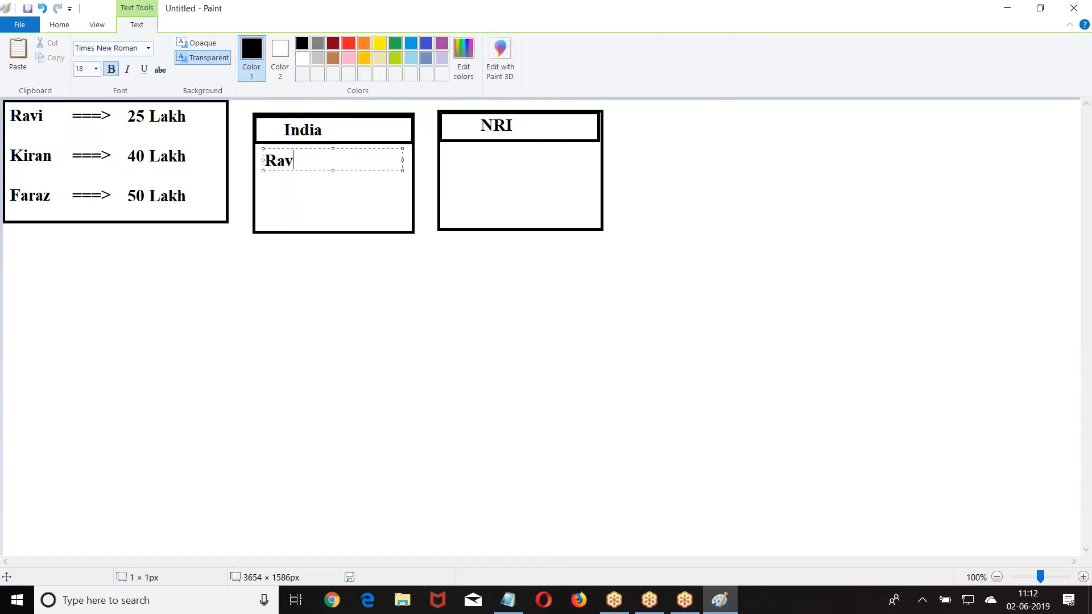
type("i --30")
key("Return")
type("Kiran ---4")
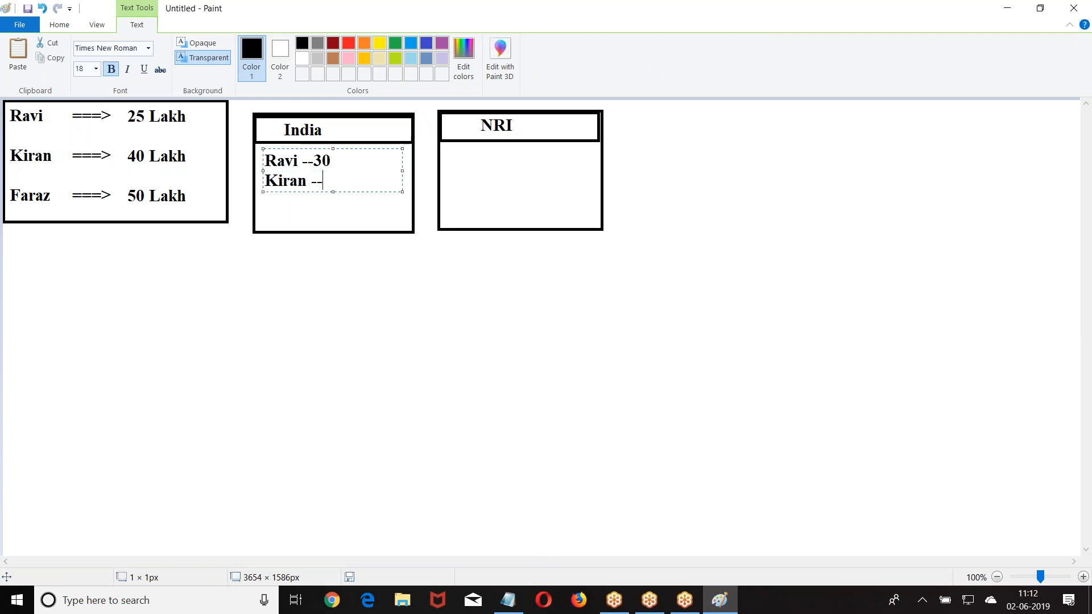
key("BackSpace")
key("BackSpace")
key("BackSpace")
key("BackSpace")
type("--")
type("4")
key("BackSpace")
type("50")
- Adjust the spacing before 30 in the India entries and commit them
left_click(319, 161)
left_click(311, 161)
left_click(456, 152)
- List three name entries valued 40, 50 and 60 inside the NRI box
left_click(456, 152)
type("Ravi -")
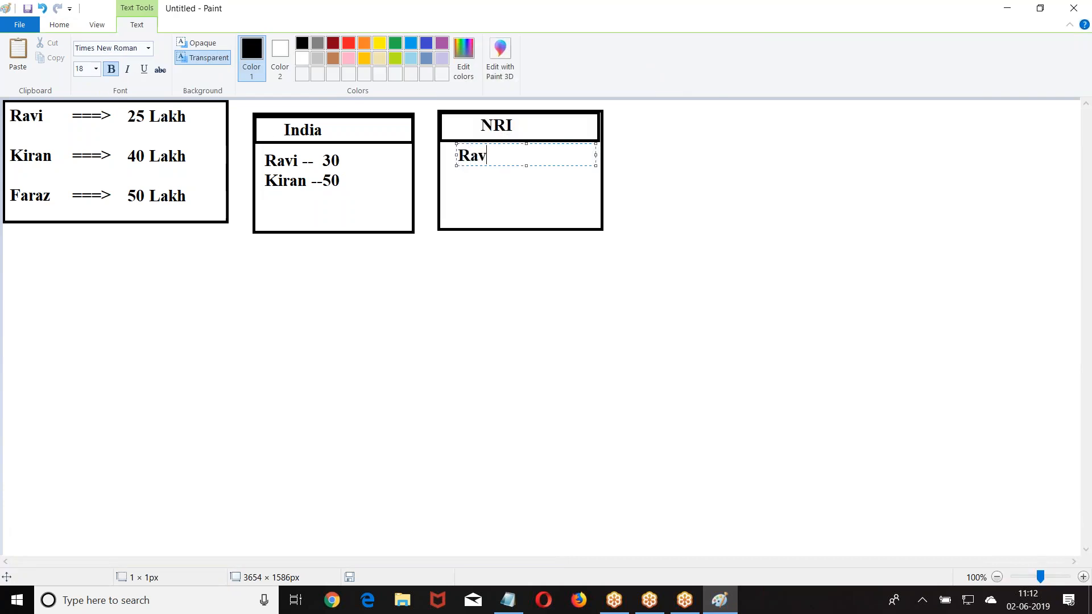
type("-- 40")
key("Return")
key("Return")
key("BackSpace")
type("Kiran --")
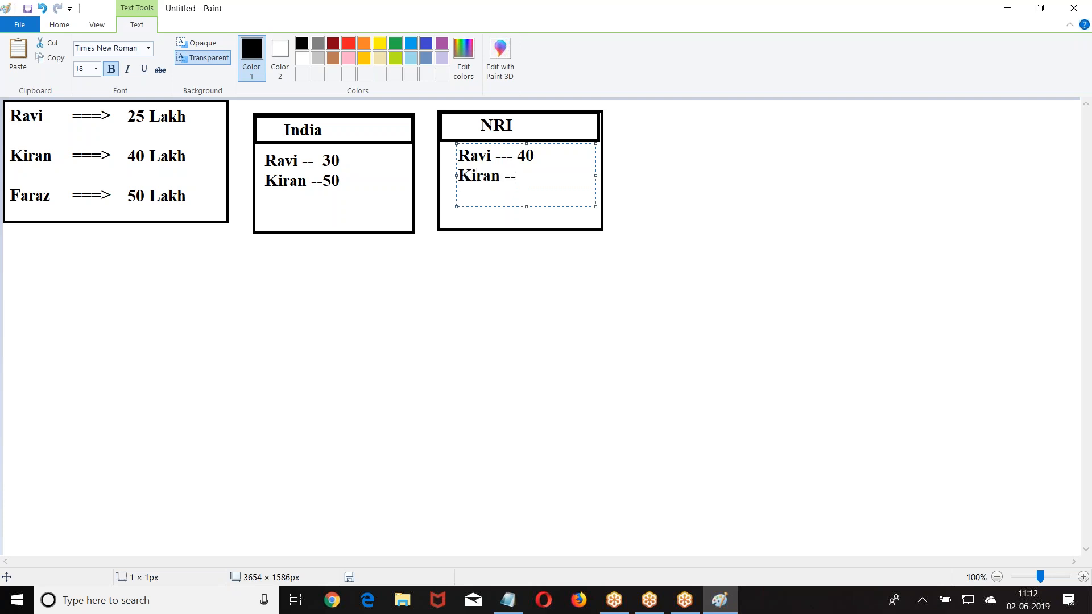
type("50")
key("Return")
type("Fra")
key("BackSpace")
key("BackSpace")
type("ra")
key("BackSpace")
key("BackSpace")
type("araz--")
key("BackSpace")
key("BackSpace")
key("BackSpace")
type("z --60")
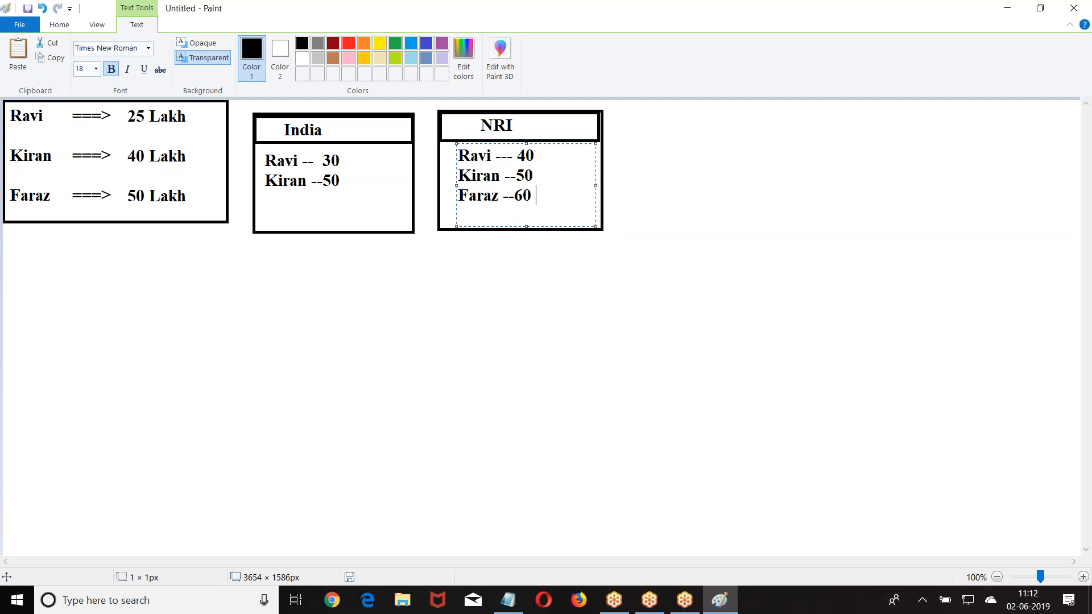
- Commit the NRI box's three entries (40, 50, 60) to the canvas
left_click(212, 367)
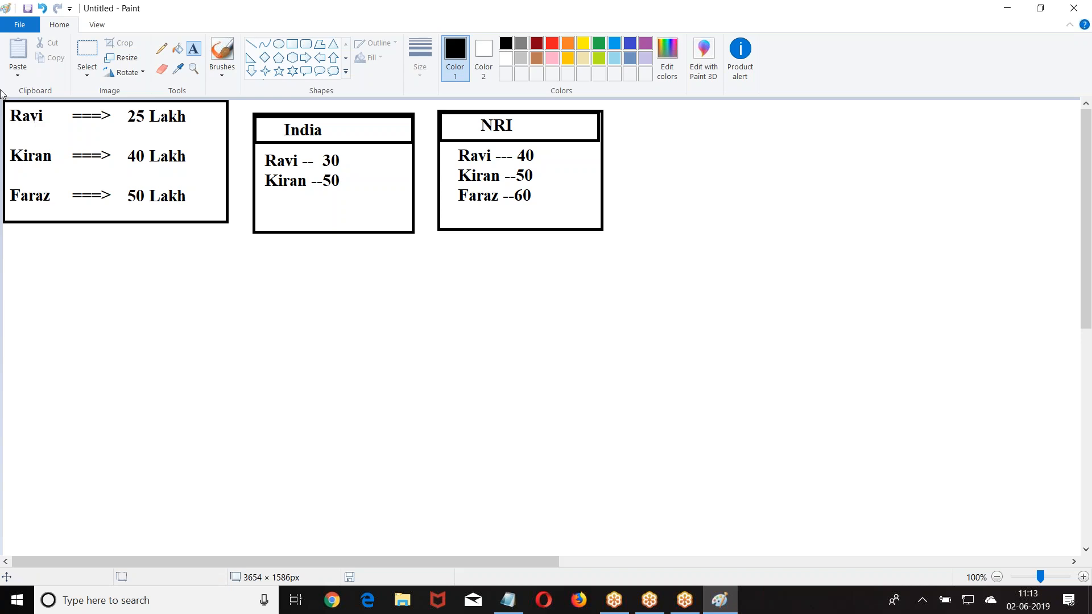
- Add a 'Pricebook' caption beneath the India box
left_click(269, 251)
type("Pricebook")
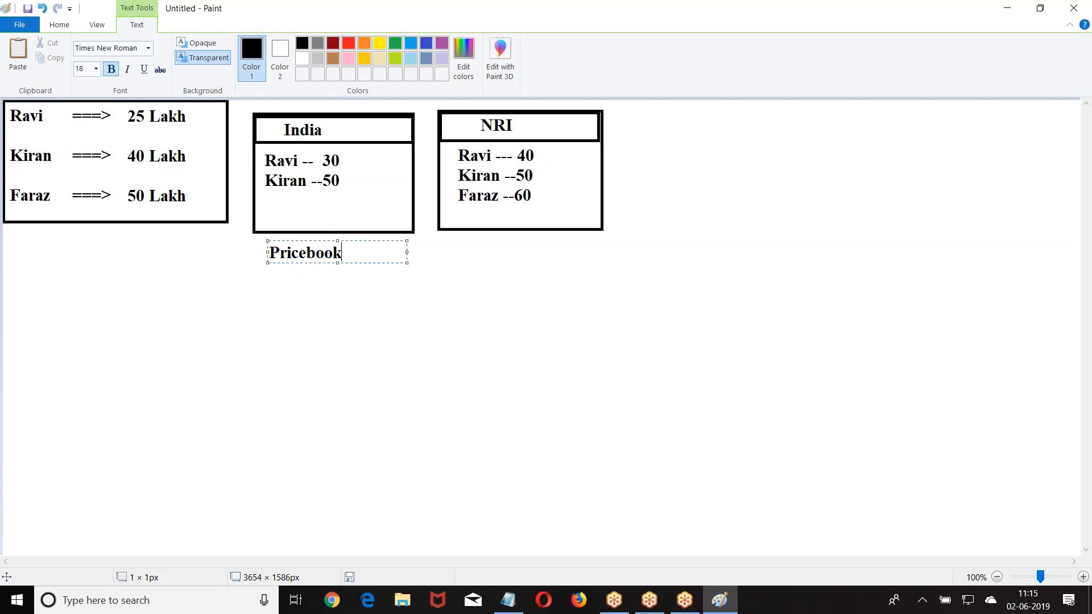
left_click(684, 288)
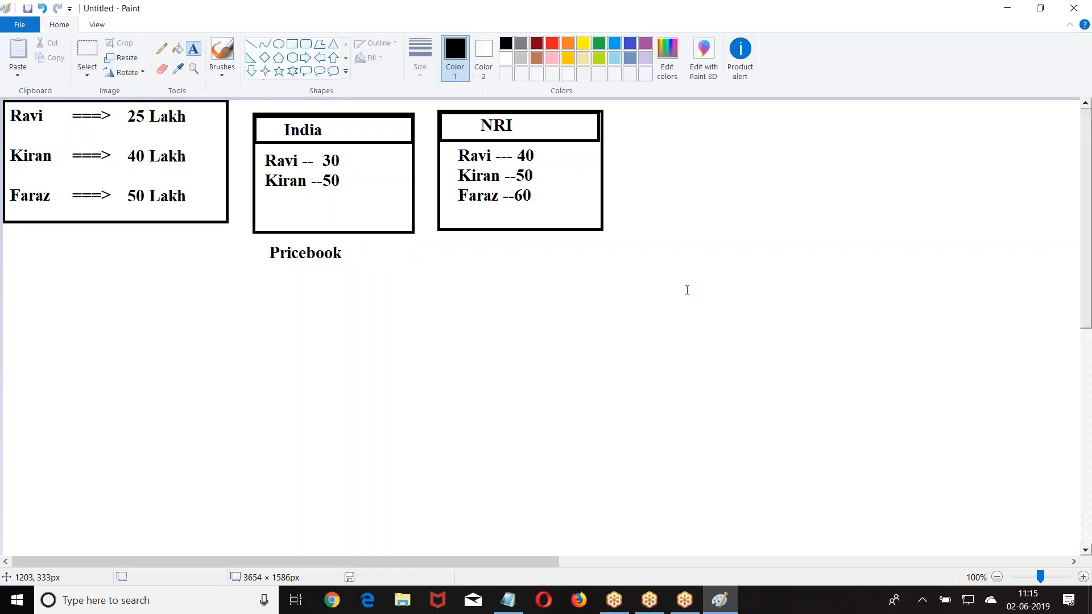
- Draw a green rectangle framing the entire diagram, including the Pricebook caption
left_click(291, 46)
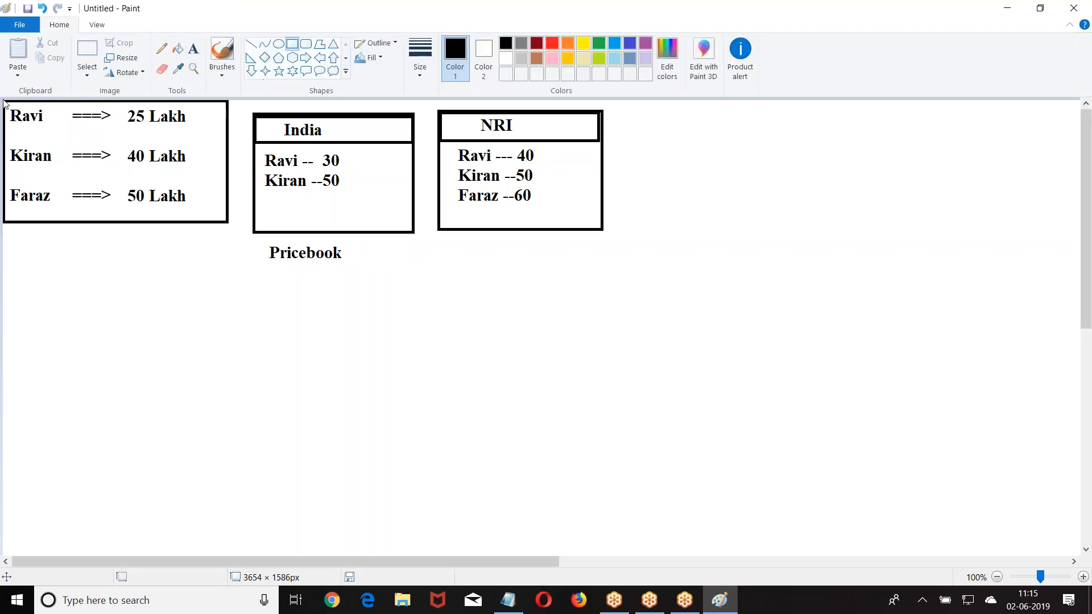
left_click(598, 43)
left_click_drag(4, 100, 672, 267)
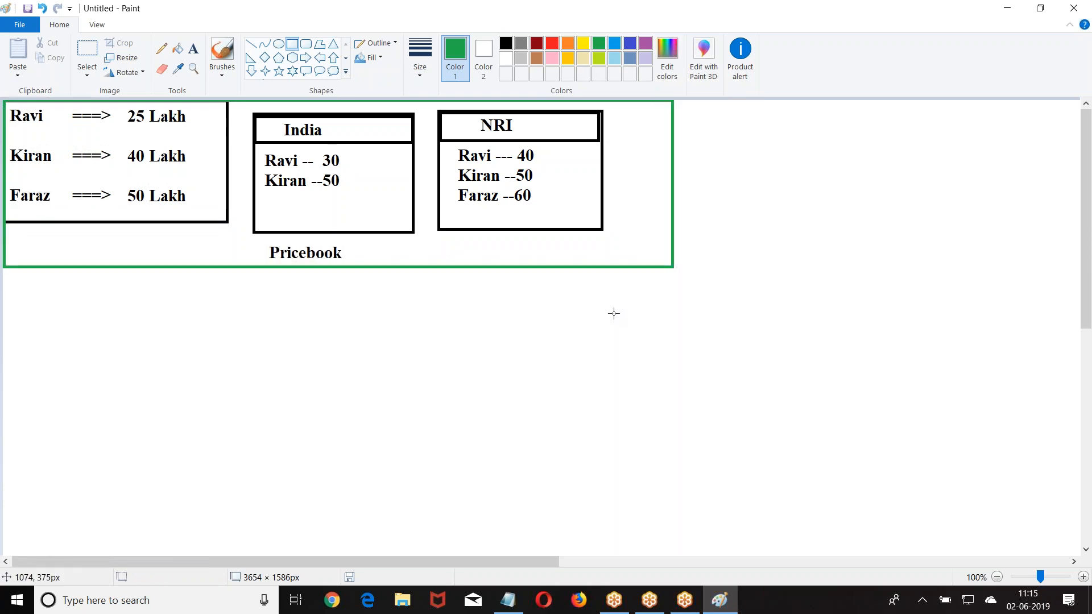
left_click(193, 49)
- Start a green note below the frame with a person's name and a colon
left_click(21, 287)
type("Prasadd")
key("BackSpace")
type(":")
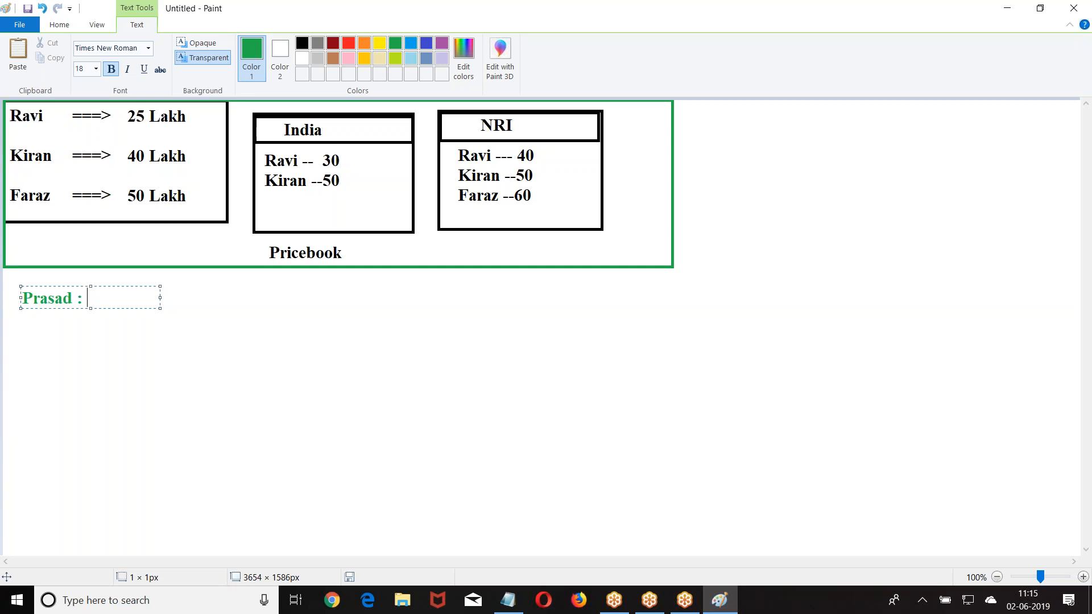
- Widen the note and add a Market entry for a name valued 30,000
left_click_drag(160, 296, 440, 297)
type("M")
type("akret")
key("BackSpace")
key("BackSpace")
key("BackSpace")
type("et :")
key("BackSpace")
key("BackSpace")
key("BackSpace")
key("BackSpace")
key("BackSpace")
type("rket : Rv")
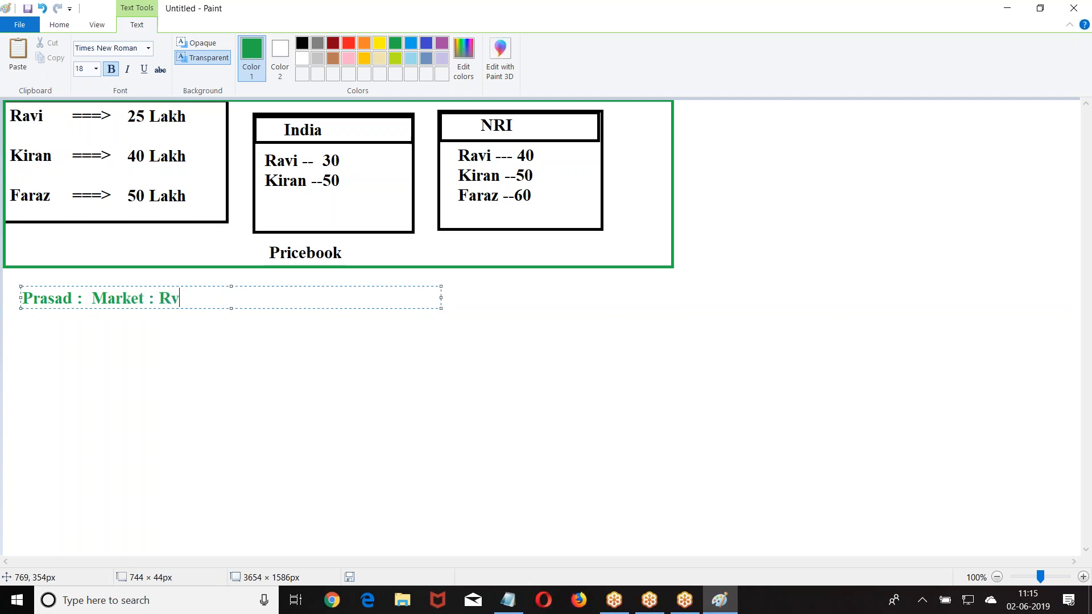
key("BackSpace")
type("avi : 30,000")
key("Return")
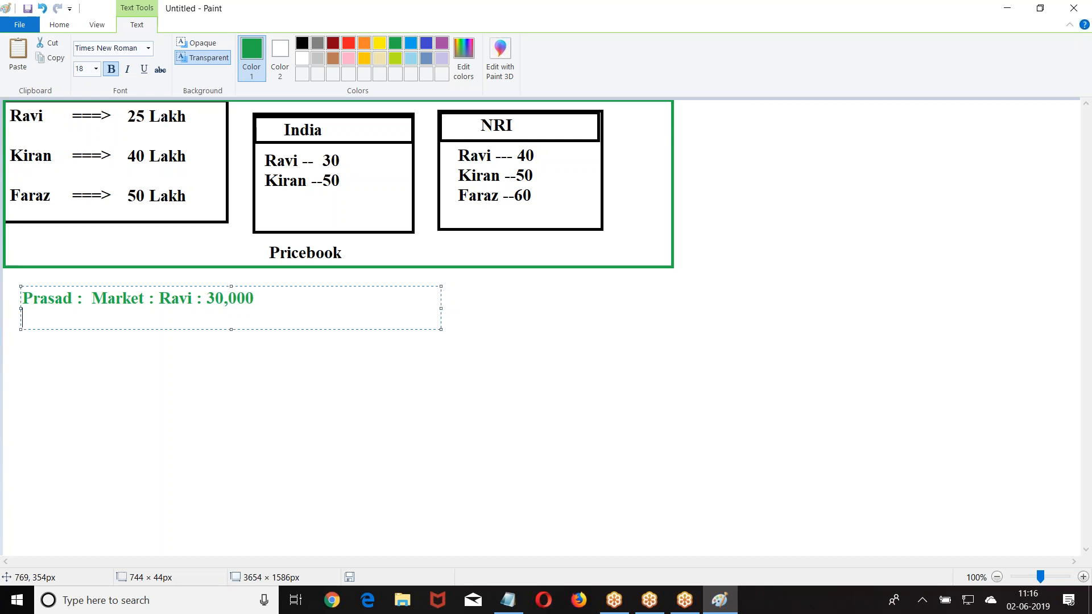
- Tidy the first list line and add '2. MDC :5000' below it
key("Return")
type("1.")
type("Shadi ")
type(" 1.")
key("BackSpace")
key("BackSpace")
key("BackSpace")
type(":5000 k")
key("Return")
key("BackSpace")
key("BackSpace")
key("BackSpace")
type("k")
key("Return")
type("2.")
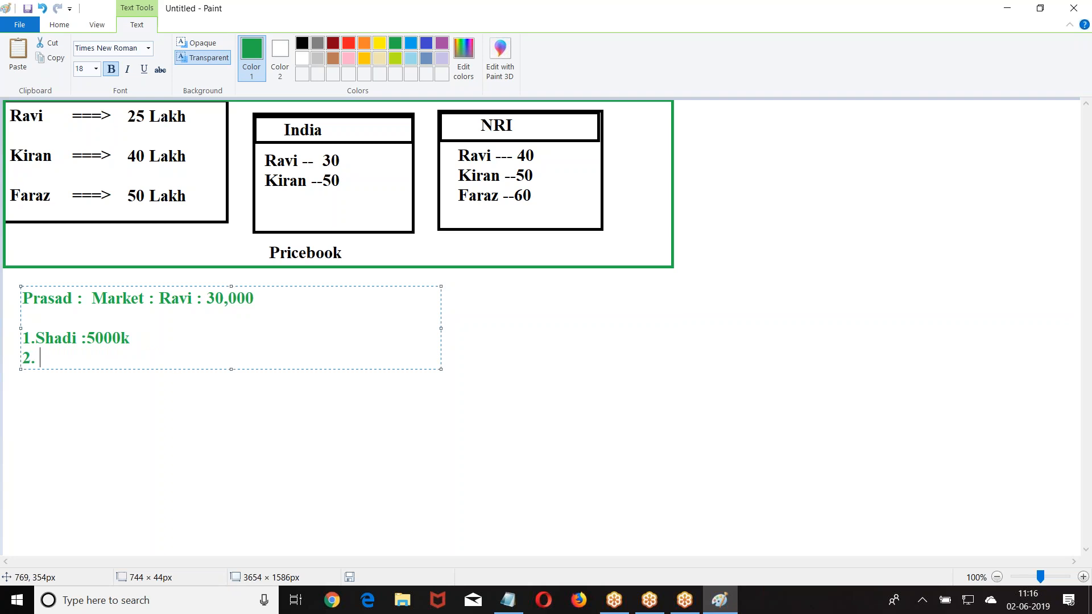
type(" MDC  :5000")
- Add '3. Agent : 10000', '4. Relative :' and '5. Facebook:' as the next items
key("Return")
type("3. B")
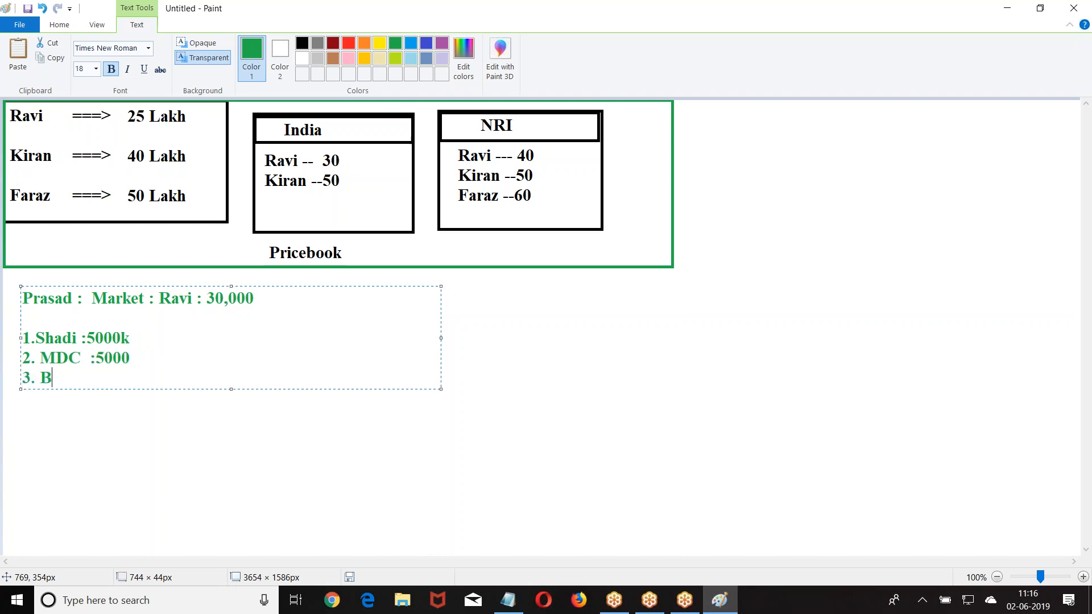
key("BackSpace")
type("Agent : 10000")
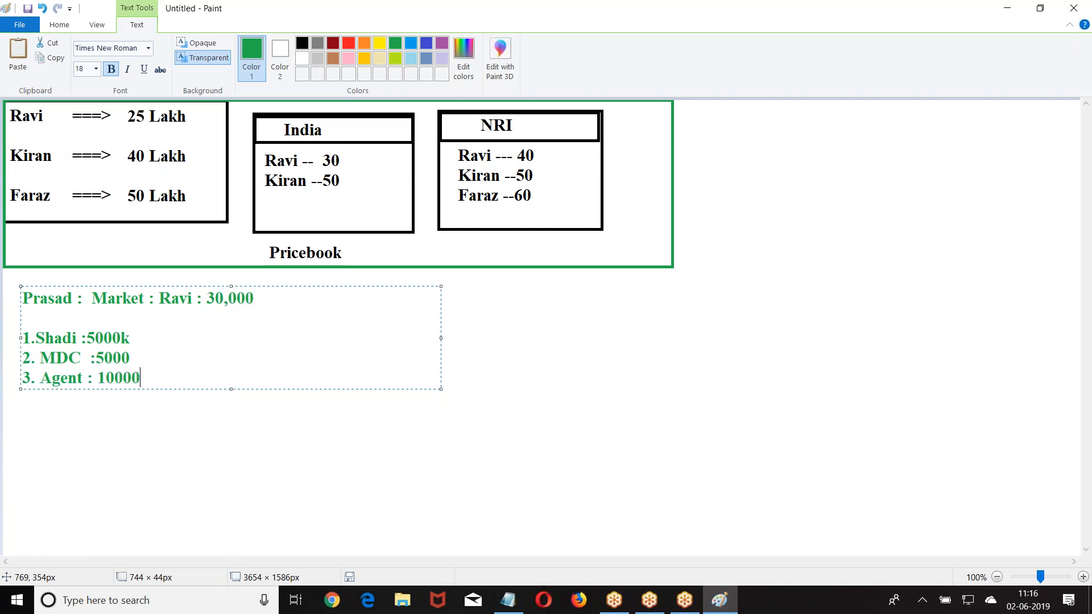
key("Return")
type("4. Relative :")
type("0")
key("BackSpace")
key("BackSpace")
key("BackSpace")
key("BackSpace")
key("Return")
type("5. ")
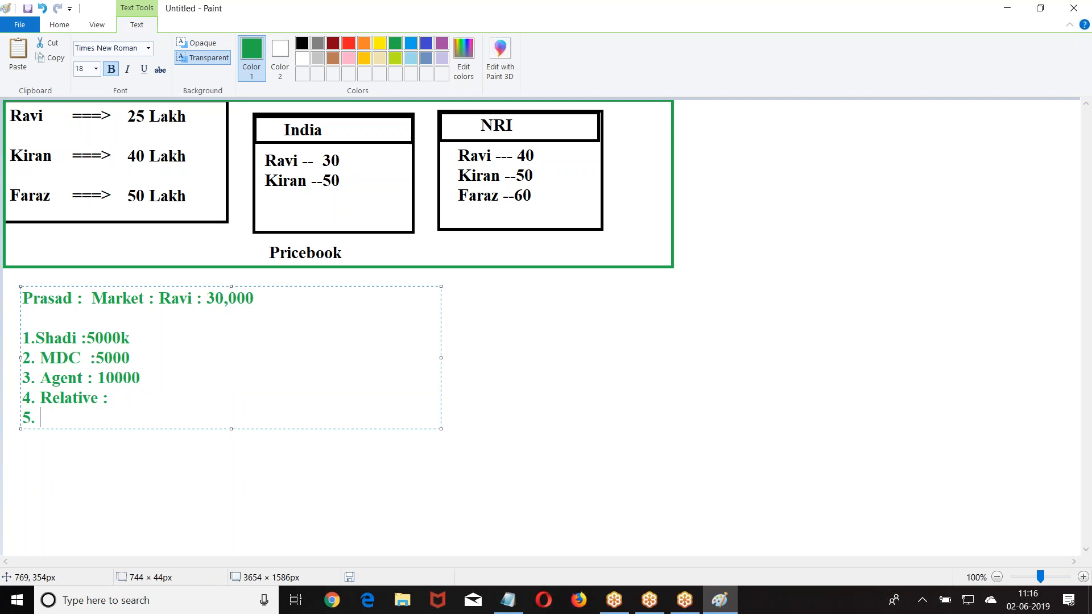
type("Facebook:")
- Commit the list text and draw a green rectangle framing the whole list
key("Return")
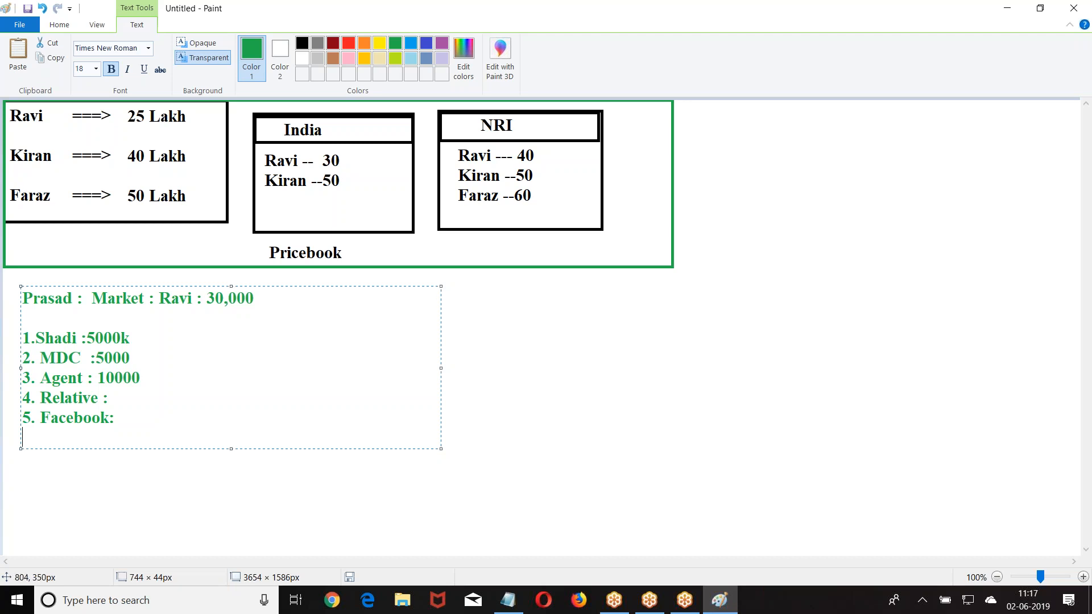
left_click(390, 264)
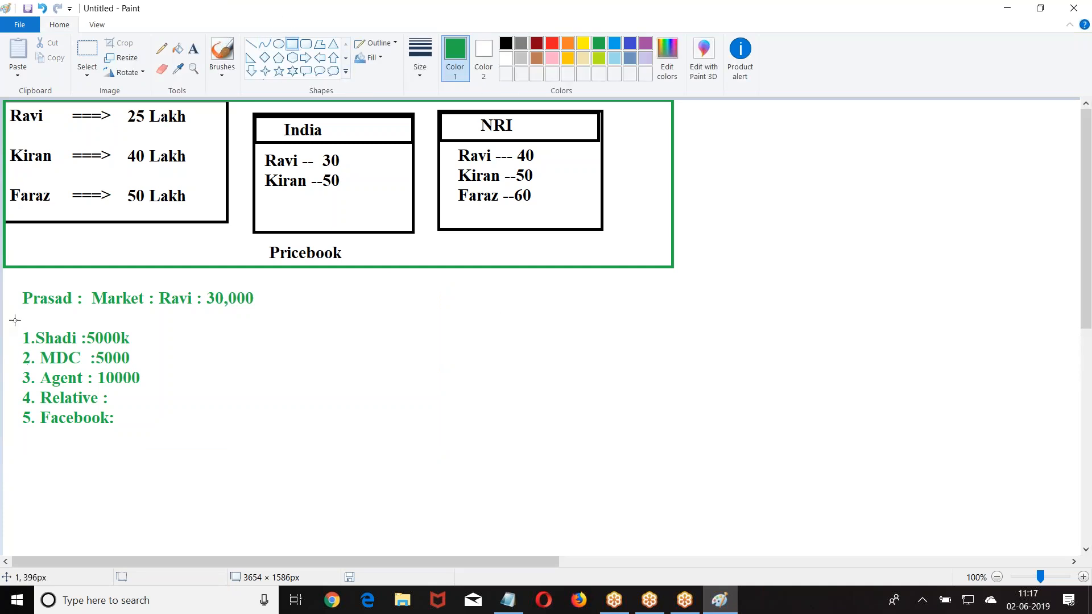
left_click_drag(11, 278, 271, 439)
- Draw a green right-pointing arrow out of the boxed list and place a text box beyond it
left_click(331, 380)
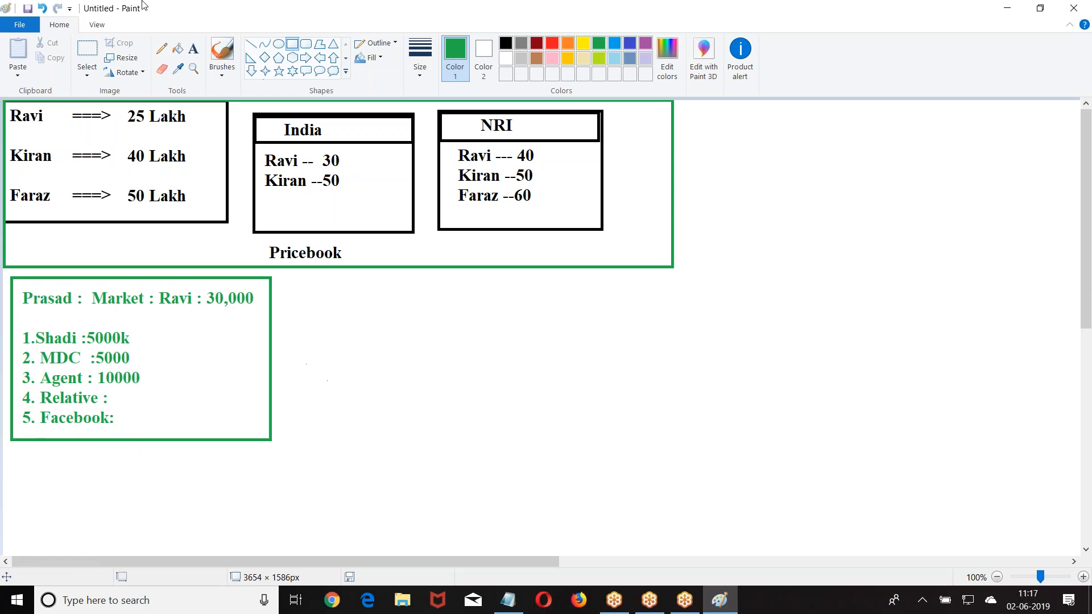
left_click(483, 57)
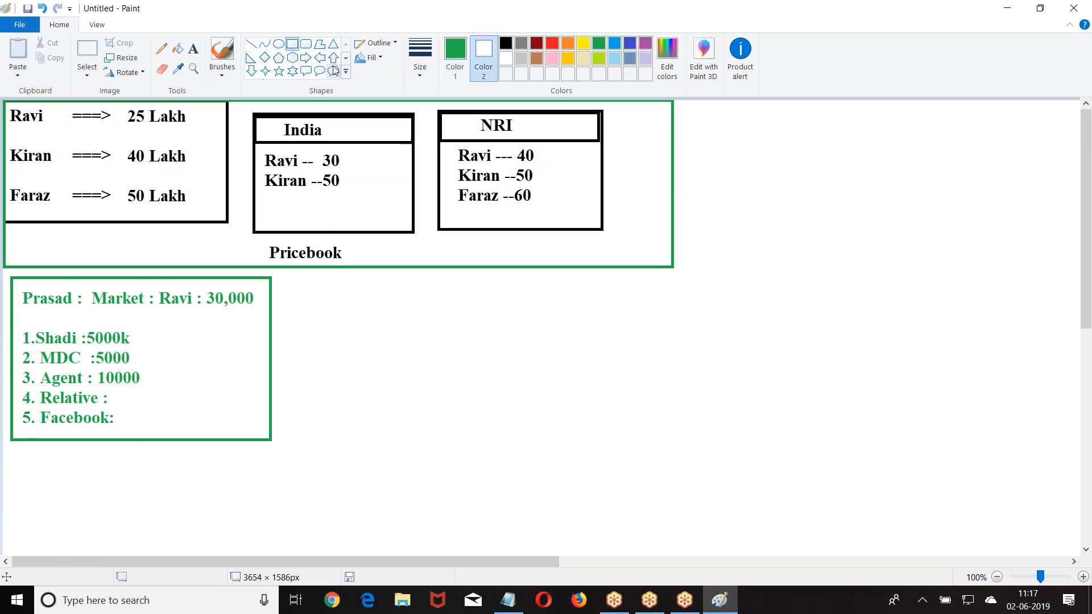
left_click(306, 57)
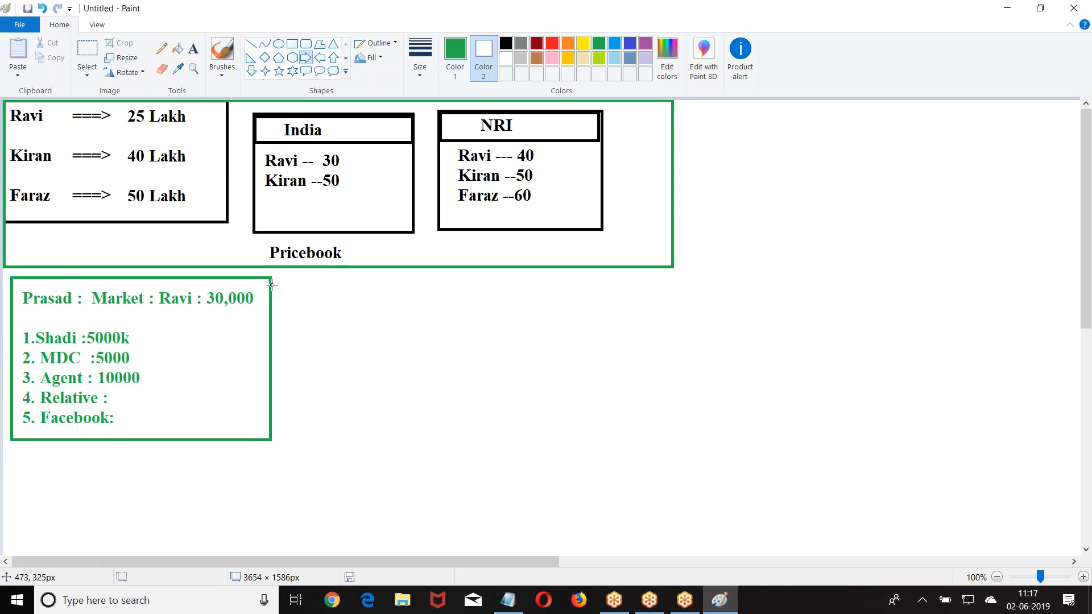
left_click_drag(271, 284, 348, 310)
left_click(309, 219)
left_click(196, 48)
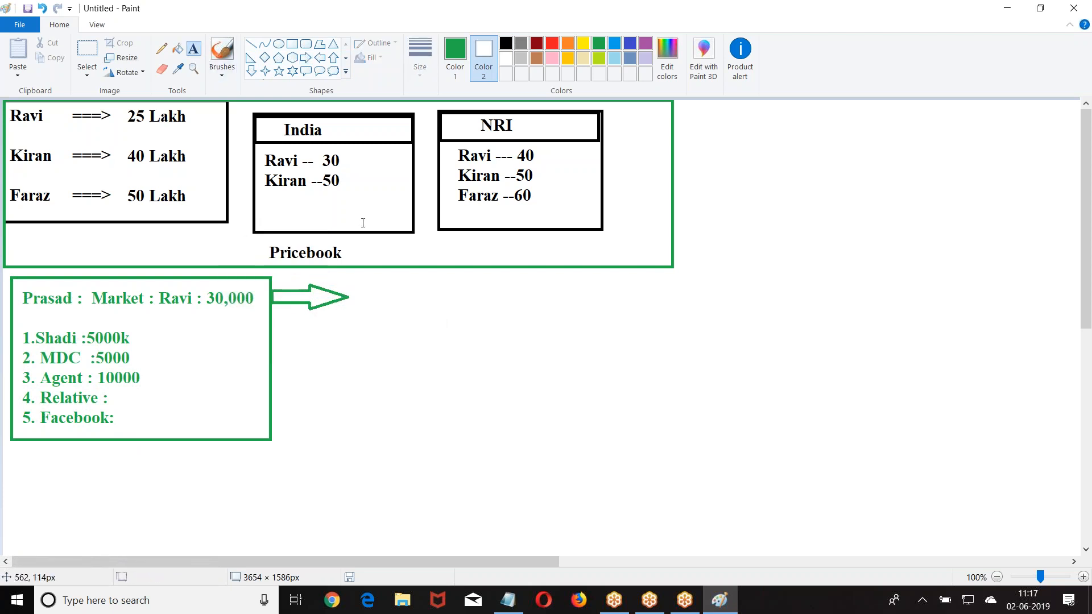
left_click(367, 287)
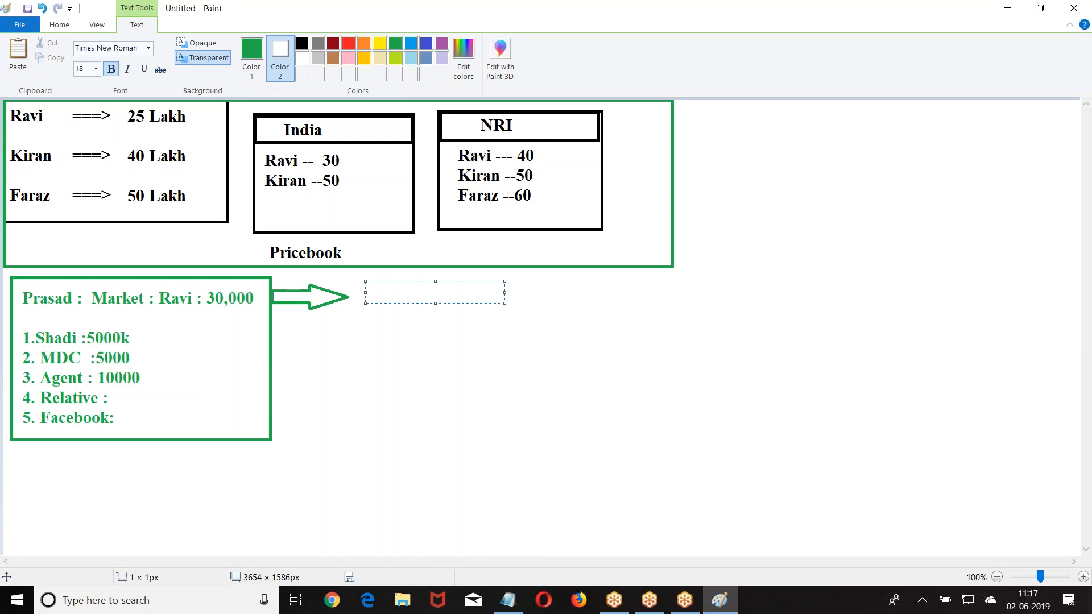
- List four first names on separate lines beside the arrow, removing stray leading spaces
type("Divya")
key("Return")
type("kavya")
key("Return")
type("Raju")
key("Return")
type("Wilson")
left_click(374, 295)
key("BackSpace")
left_click(372, 313)
key("BackSpace")
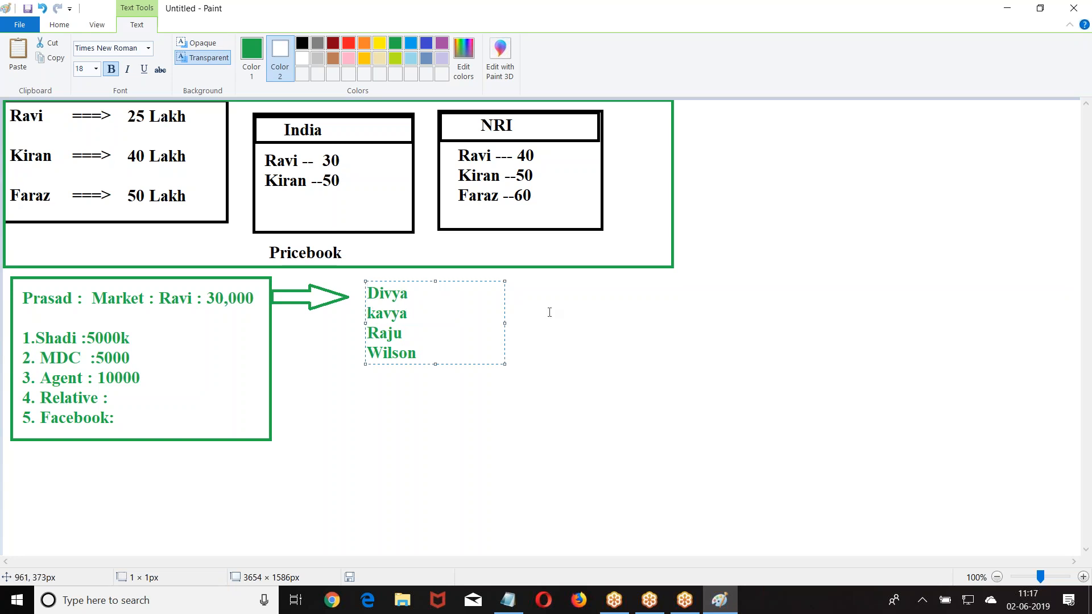
left_click(549, 312)
- Add a second text box tagging the names '-----Sister', '----Dau', '---Dau', '---Sister'
left_click_drag(425, 284, 563, 304)
type("-----Sister")
key("Return")
type("----M")
key("BackSpace")
type("Dau")
key("Return")
type("---Day")
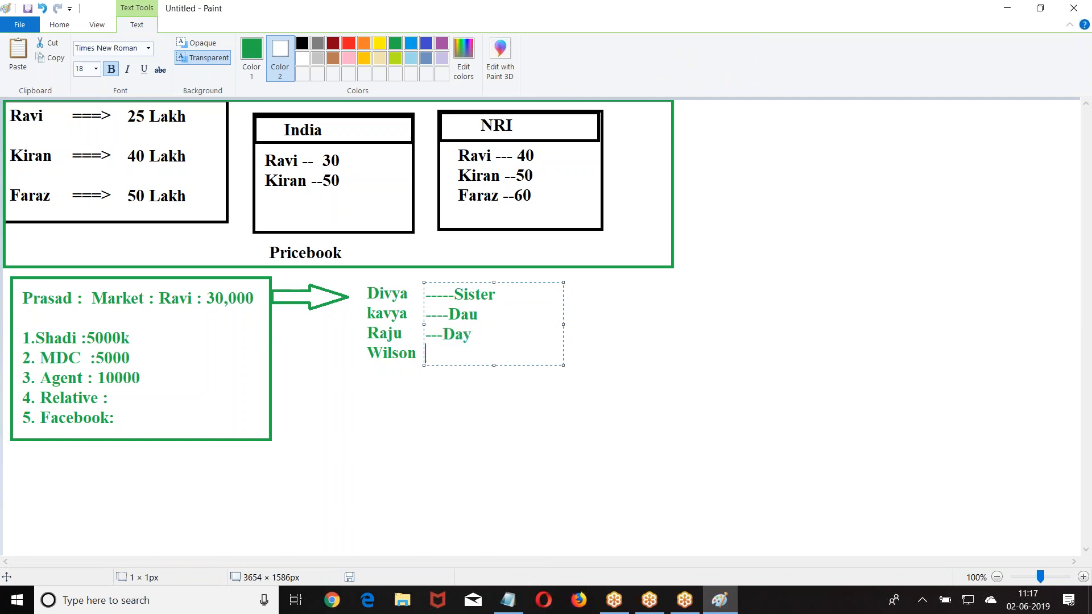
key("BackSpace")
type("u")
key("Return")
type("---Sister")
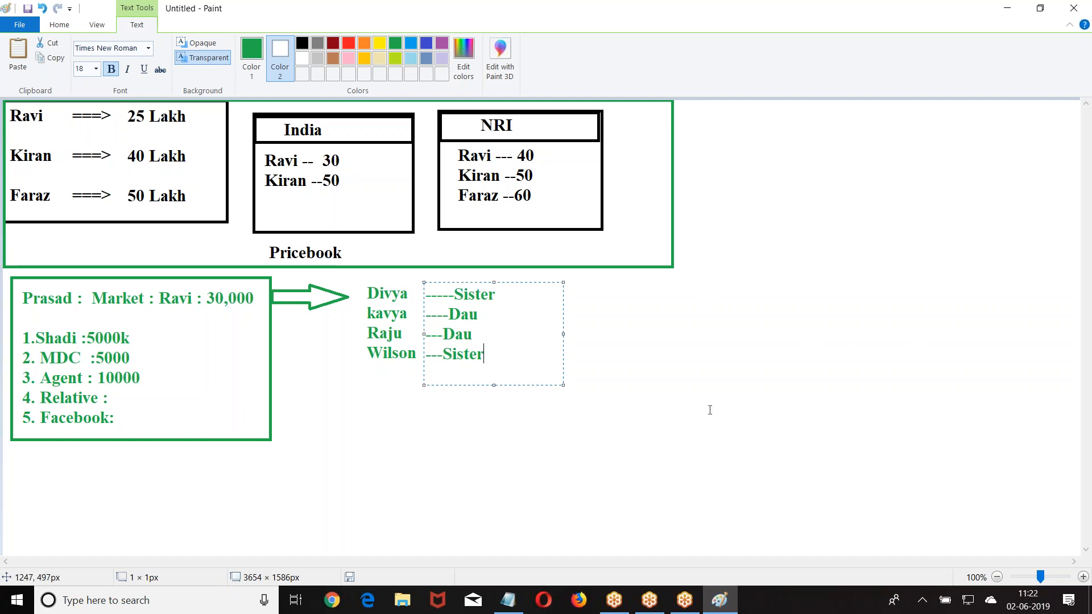
- Bring up the browser maximised and go to the Salesforce login page
left_click(340, 602)
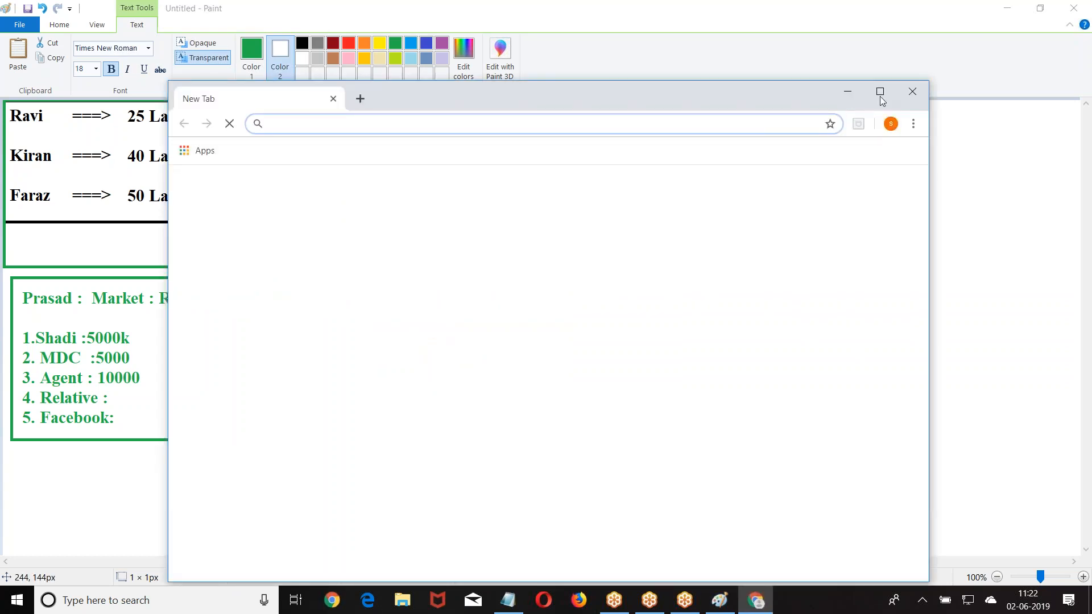
left_click(880, 95)
type("login")
key("Return")
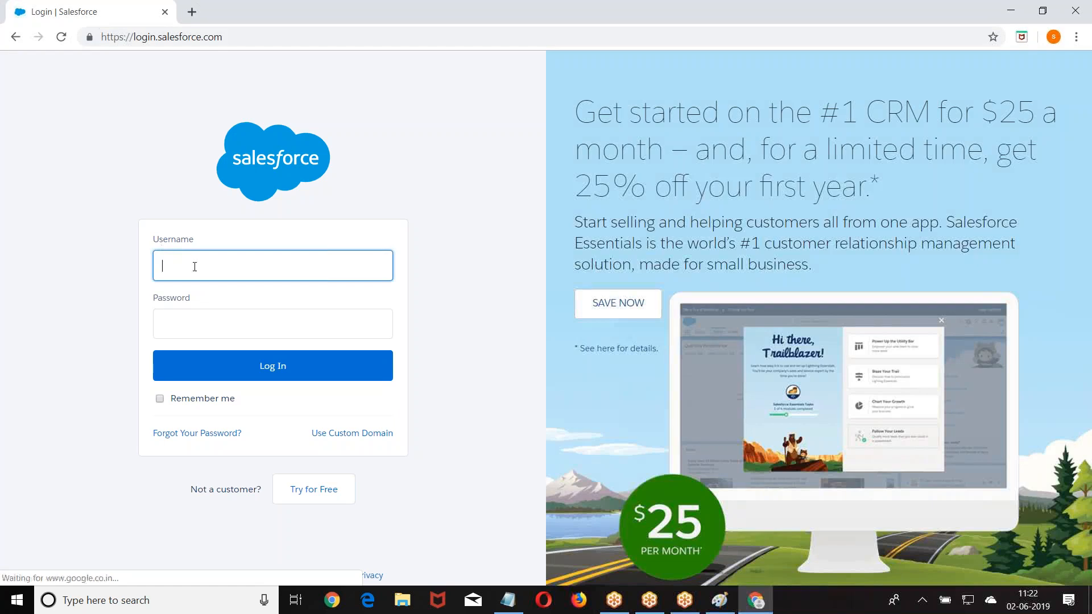
- Log in to Salesforce with the admin username and account password
type("lea")
key("BackSpace")
key("BackSpace")
key("BackSpace")
key("Tab")
type("***********")
key("Return")
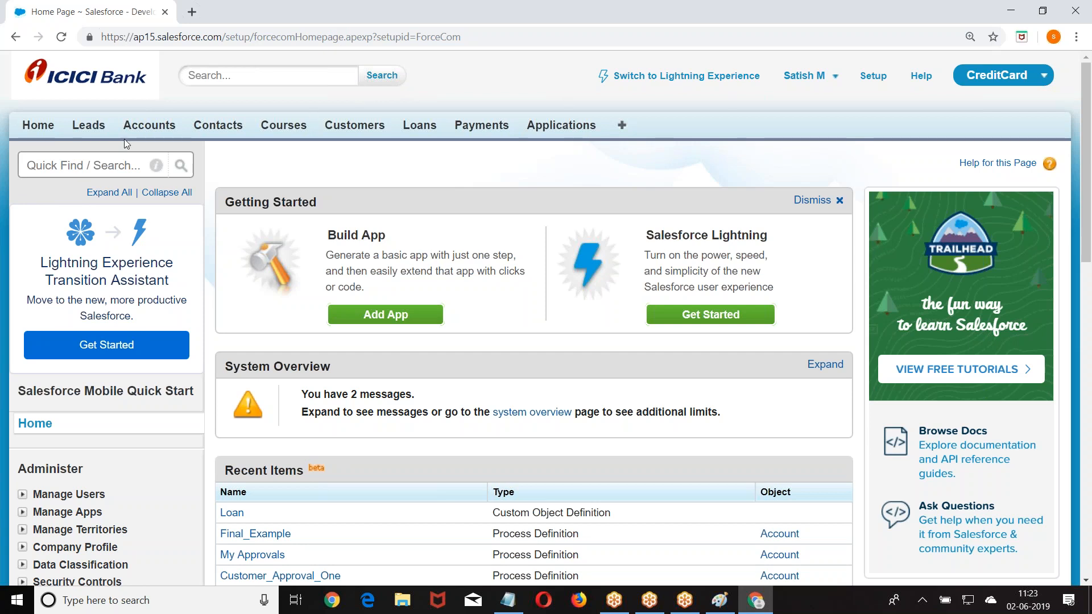
- Switch to the Sales app and open DM Campaign to Top Customers from All Active Campaigns
left_click(1000, 75)
left_click(950, 111)
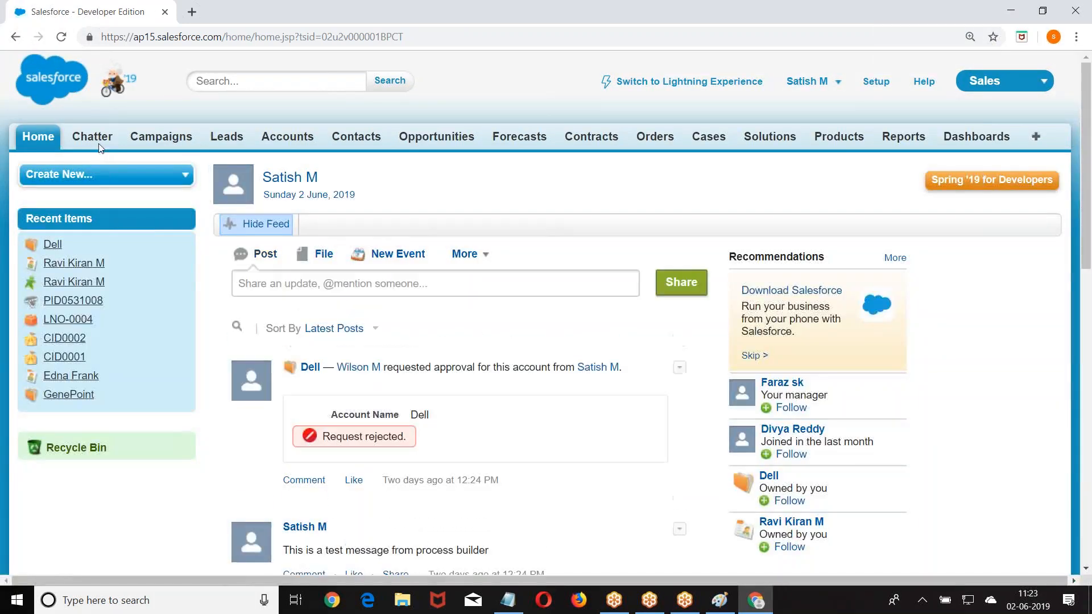
left_click(150, 138)
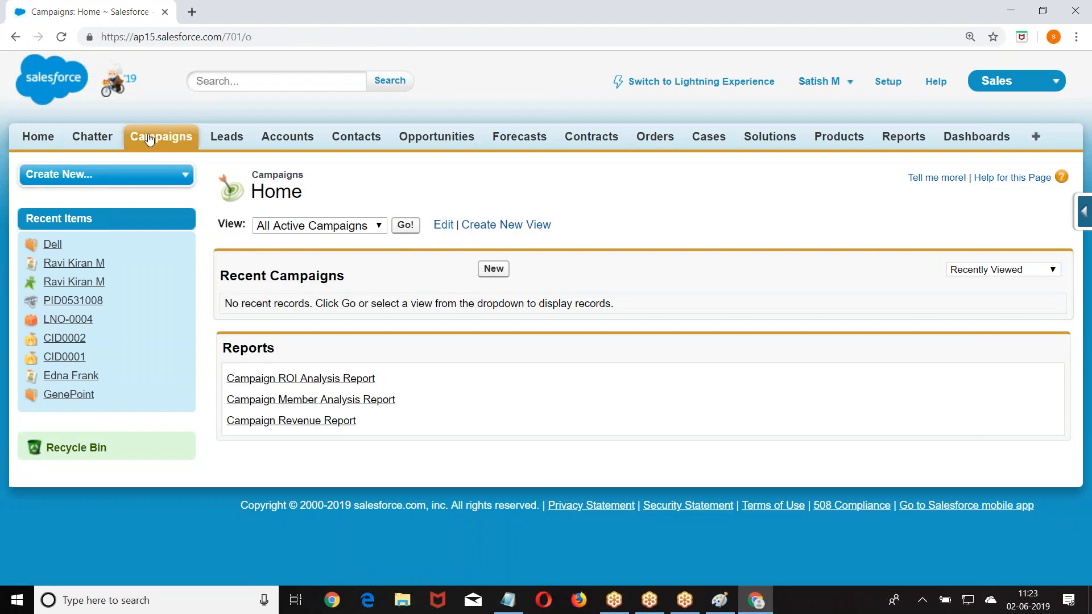
left_click(405, 225)
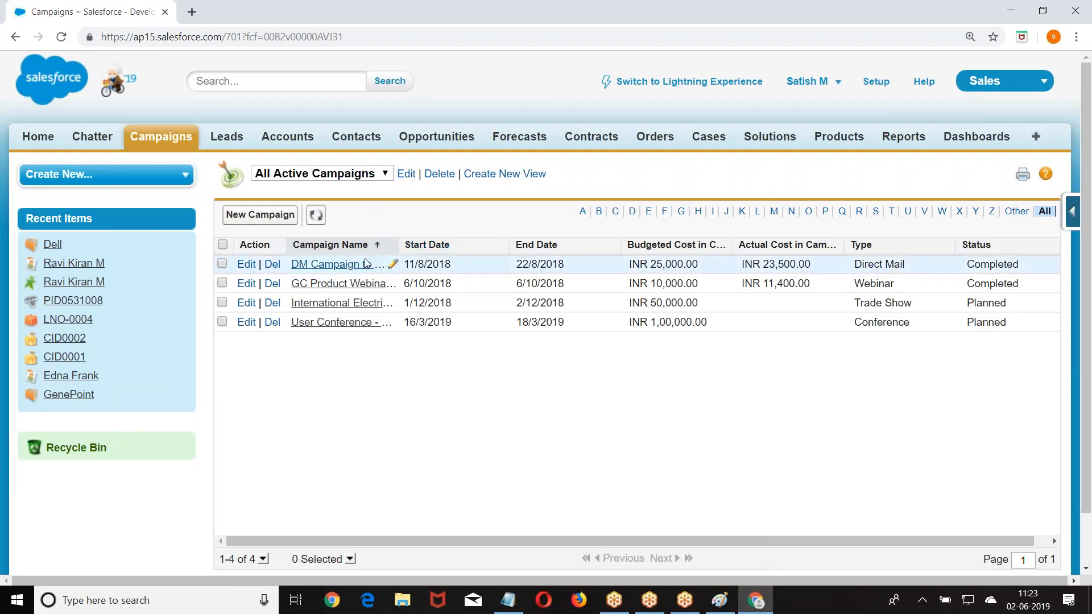
left_click(335, 265)
- Highlight the Leads, Converted Leads, Contacts and Opportunities in Campaign statistics fields
scroll(718, 361, "down", 4)
scroll(719, 361, "up", 3)
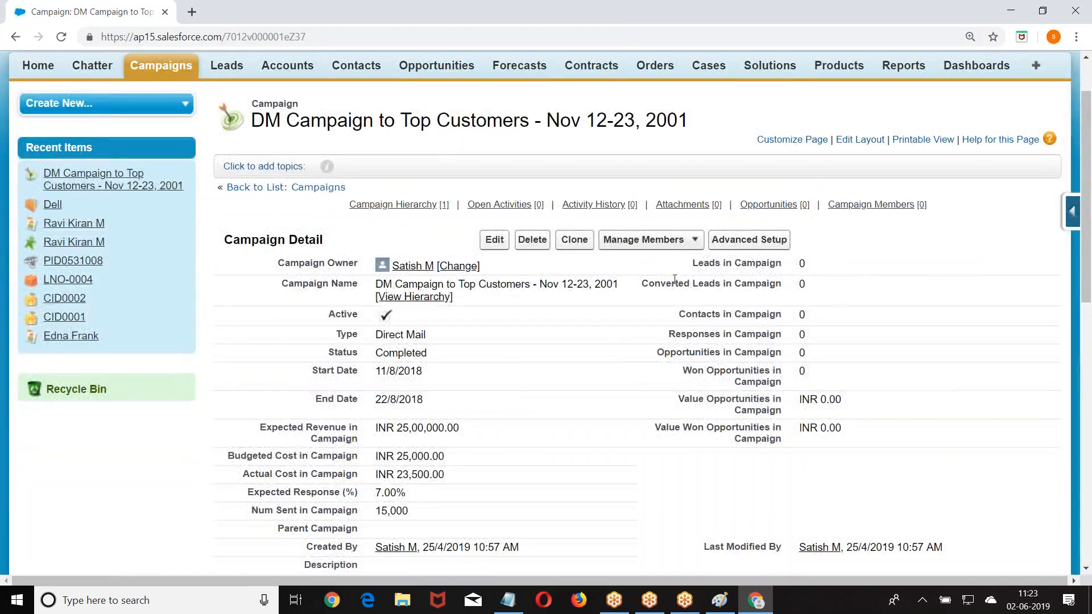
triple_click(705, 265)
left_click_drag(648, 283, 793, 286)
left_click_drag(678, 315, 783, 316)
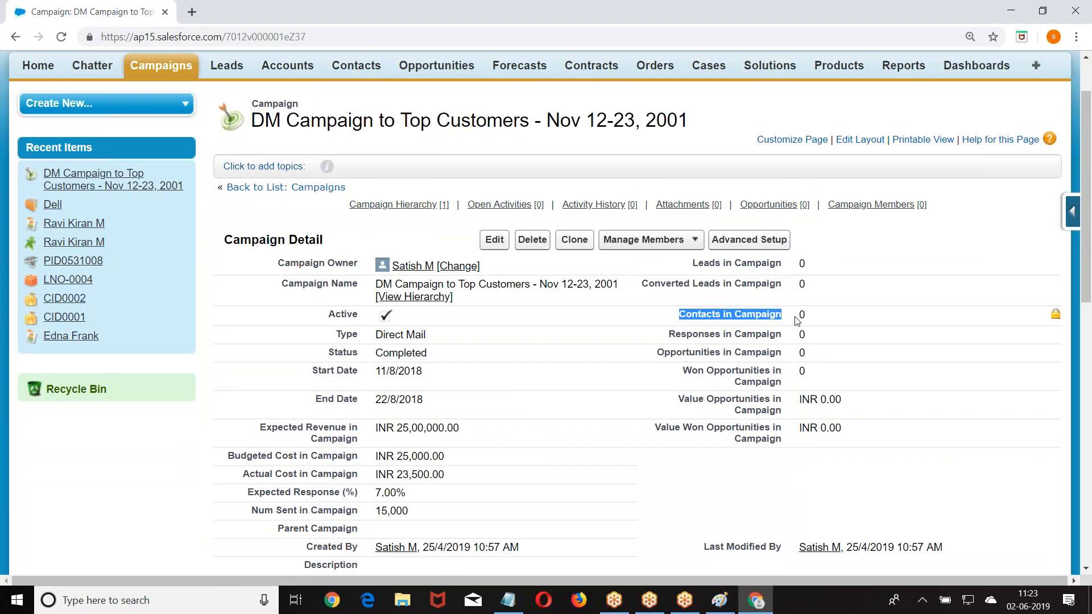
left_click_drag(643, 356, 1055, 368)
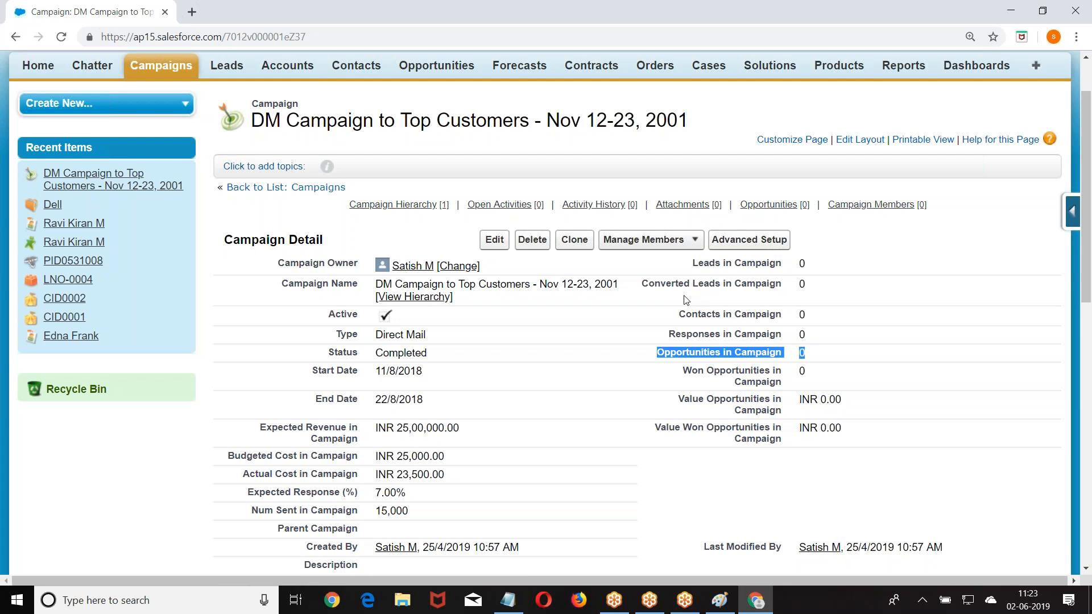
left_click_drag(678, 263, 781, 254)
left_click(850, 444)
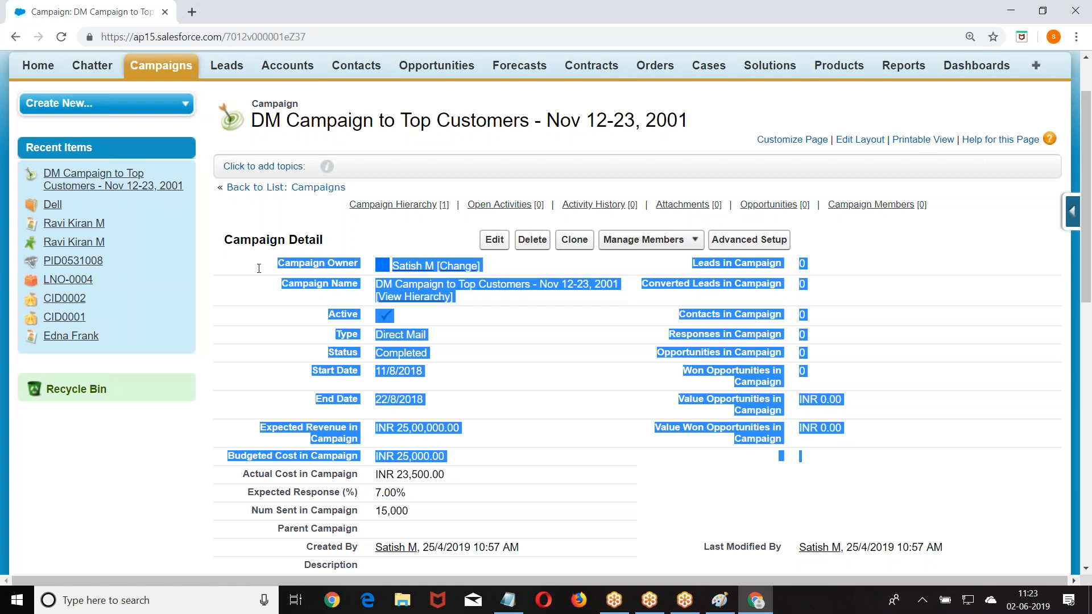
left_click(48, 522)
scroll(49, 521, "down", 8)
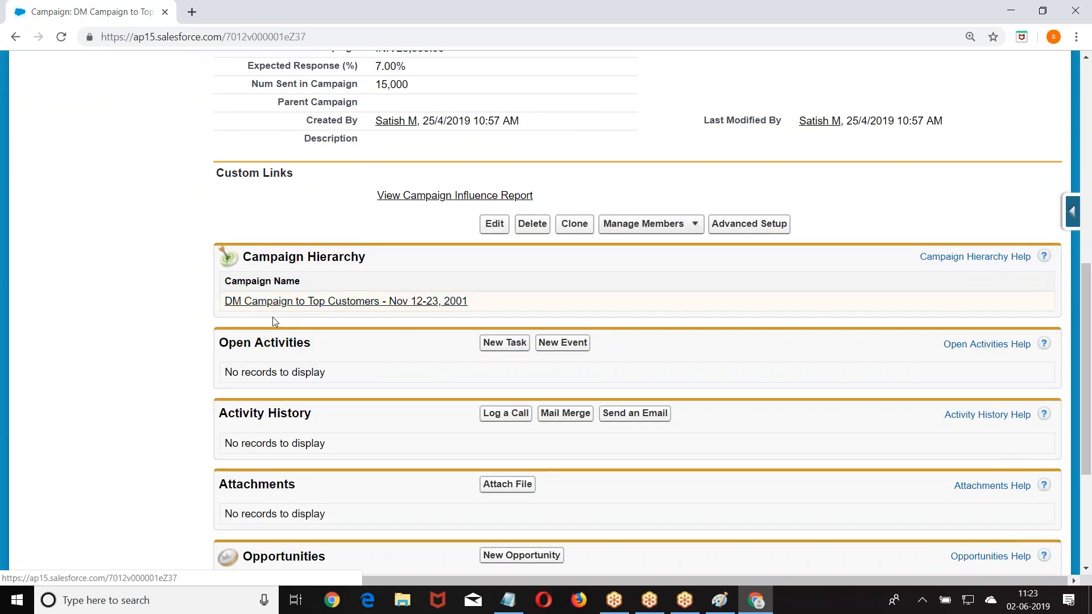
- Scroll down the campaign record and highlight the Campaign Members related list heading
scroll(272, 316, "up", 6)
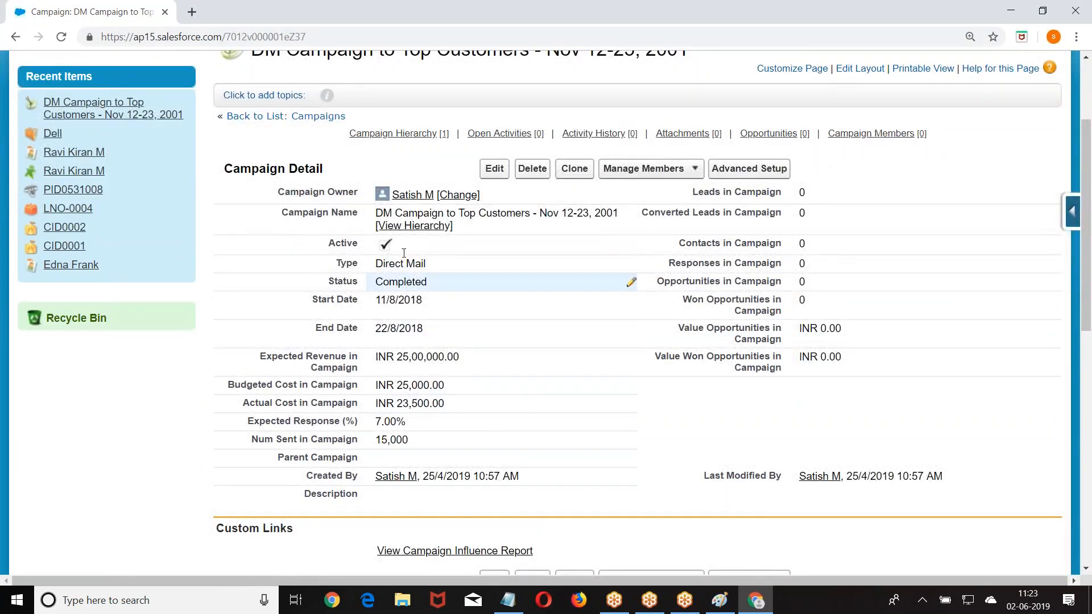
scroll(440, 210, "down", 1)
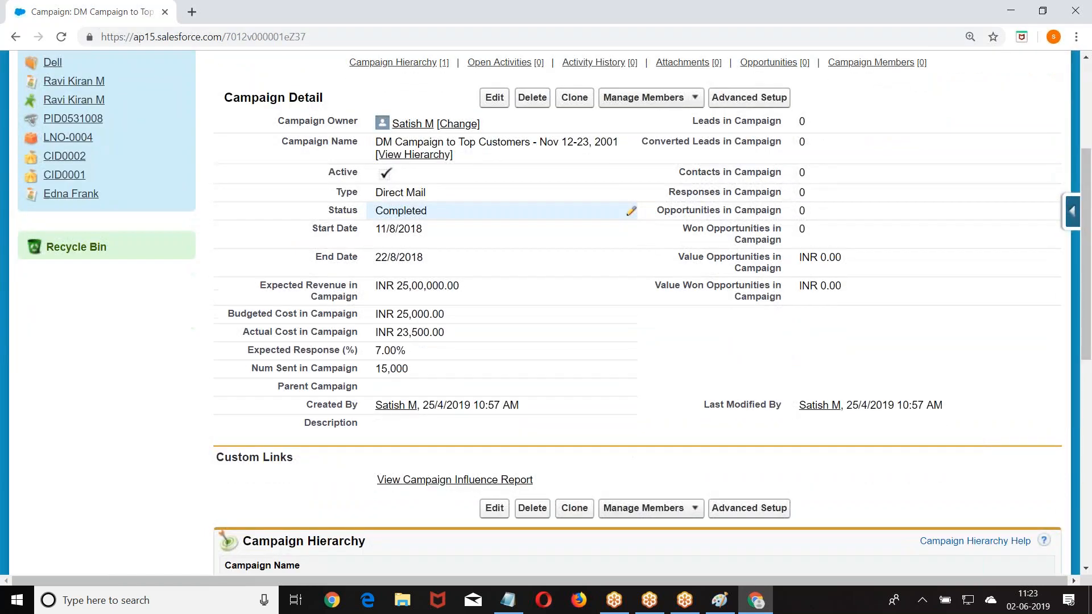
scroll(440, 210, "down", 4)
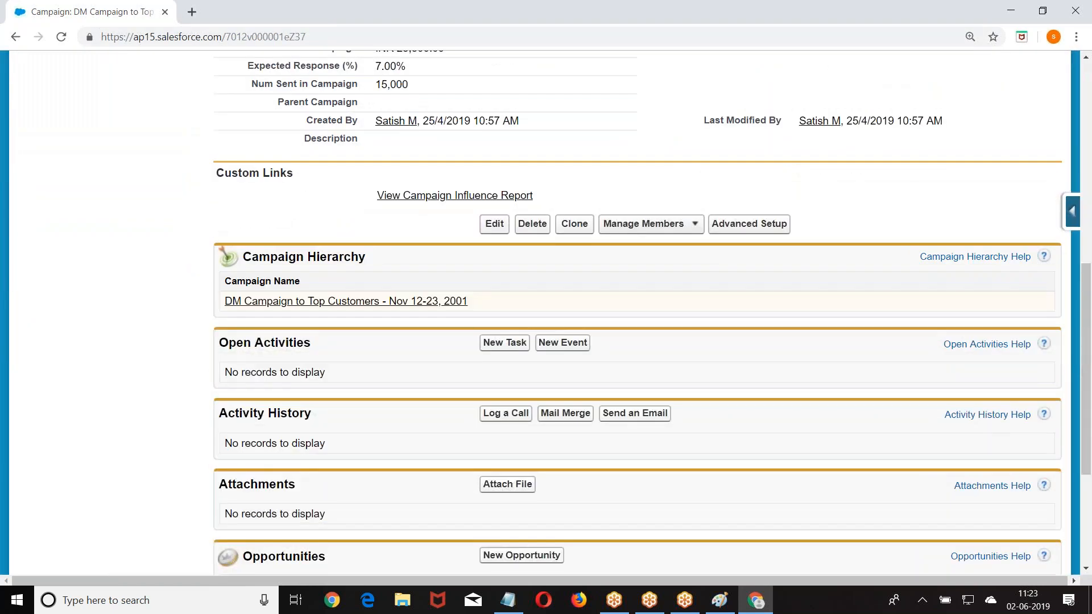
scroll(243, 415, "down", 4)
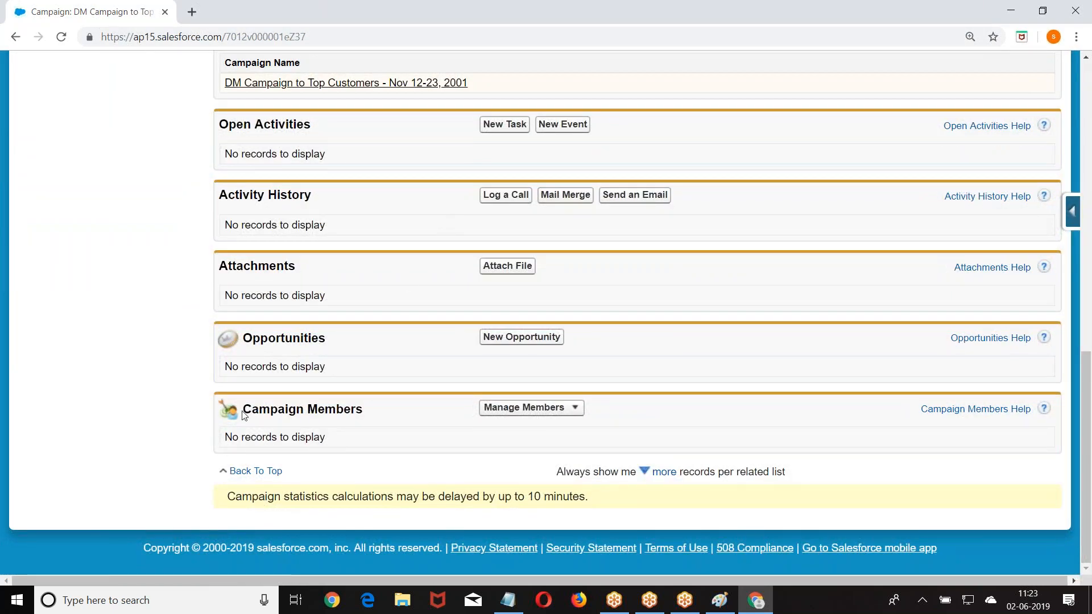
left_click_drag(243, 415, 385, 413)
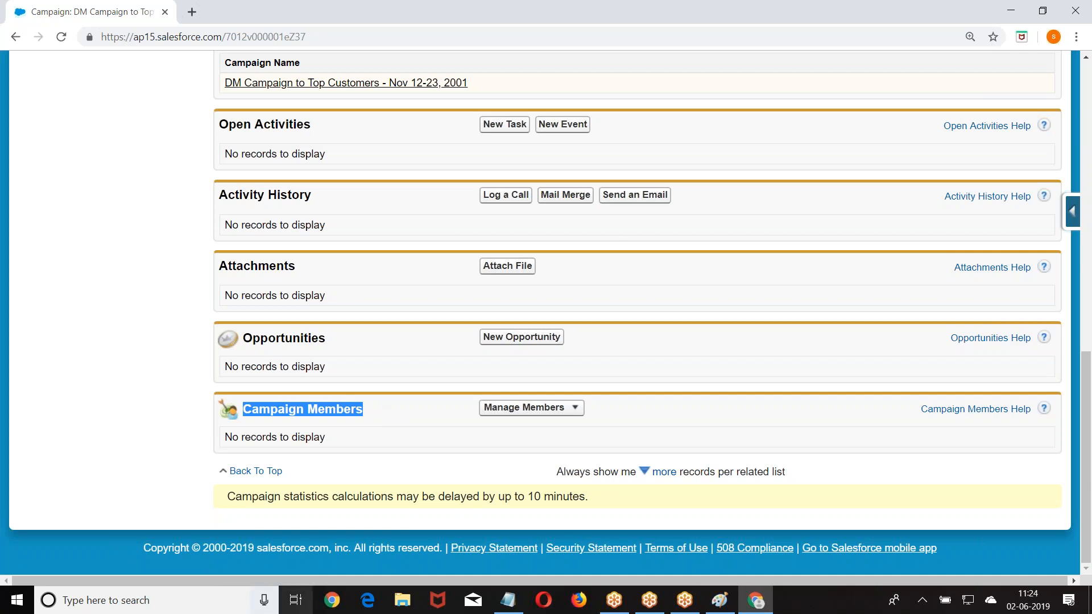
- Clear the old Notepad notes, maximize the window, and type a 'Campaign :' heading with a dashed underline
left_click(508, 600)
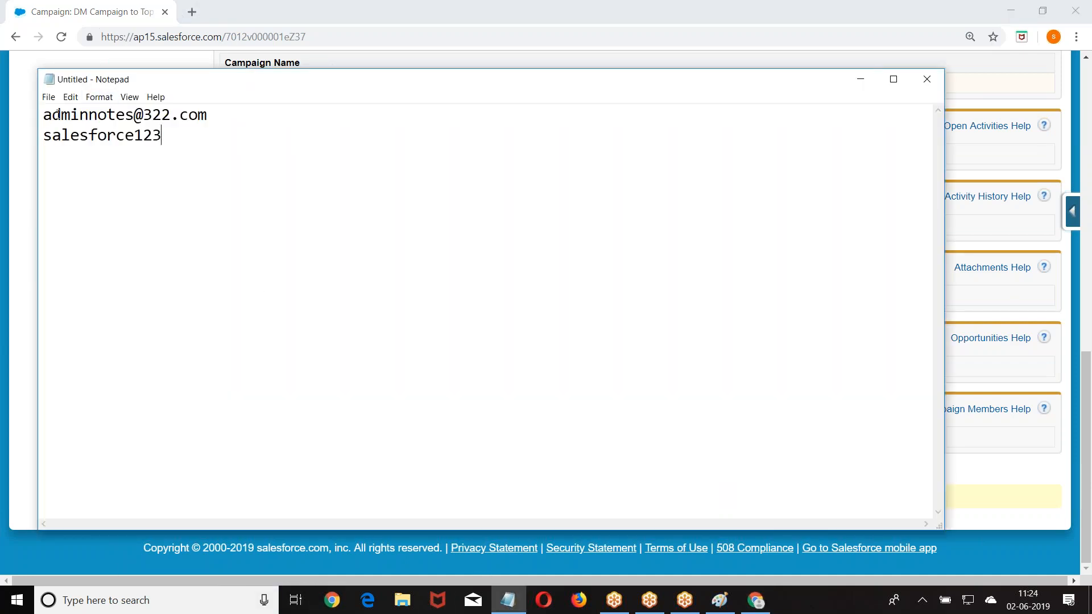
key("ctrl+a")
key("Delete")
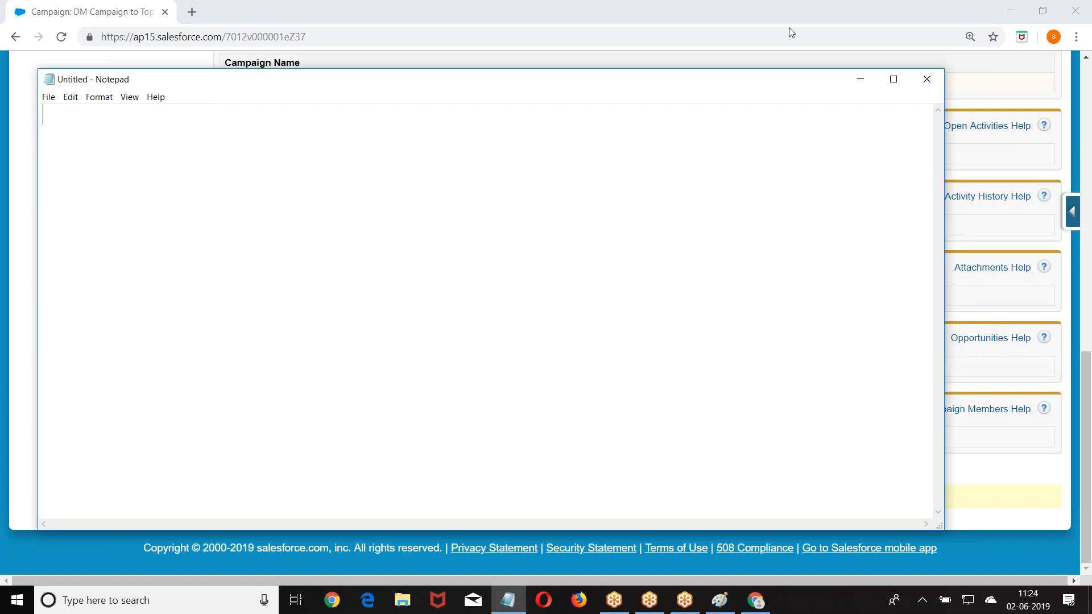
left_click(893, 79)
type("C")
key("BackSpace")
type("Ca")
key("BackSpace")
type("ampagin :")
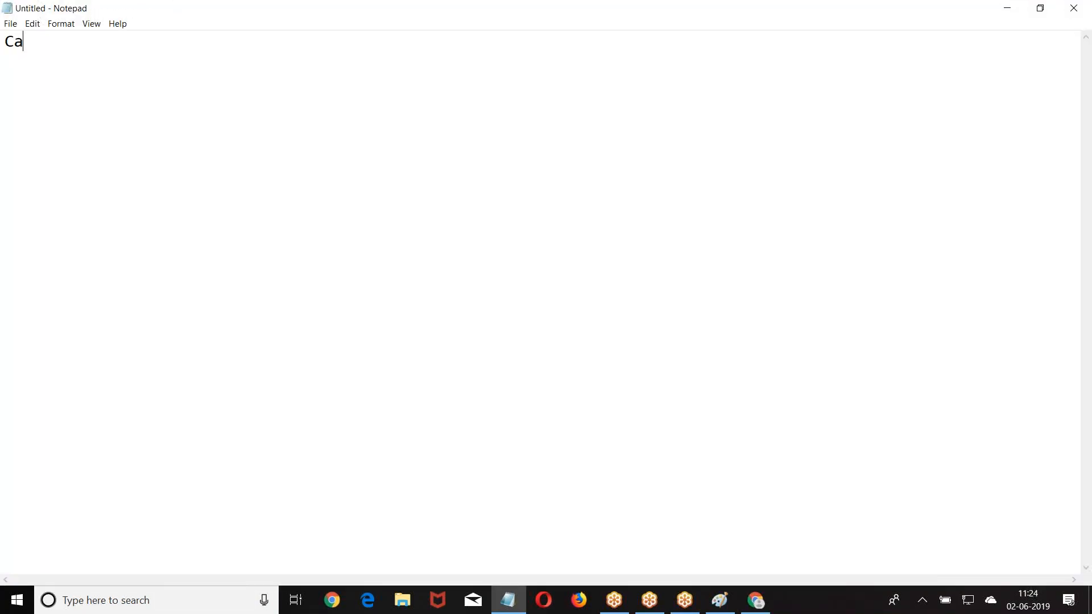
key("Return")
type("----------")
- Add point 1 (standard object created by Salesforce) and point 2 (stores marketing activities done/planned)
key("Return")
type("1. It is a standard object created")
key("BackSpace")
type("ed by salesforce.")
key("Return")
type("2. This will store the information about all the maketing ")
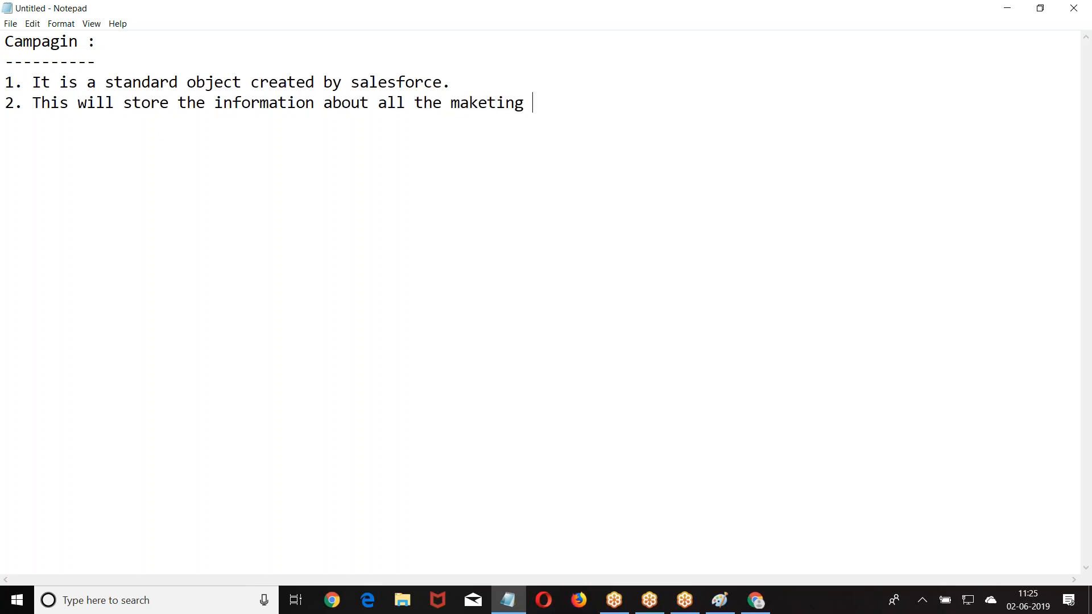
type("activities d")
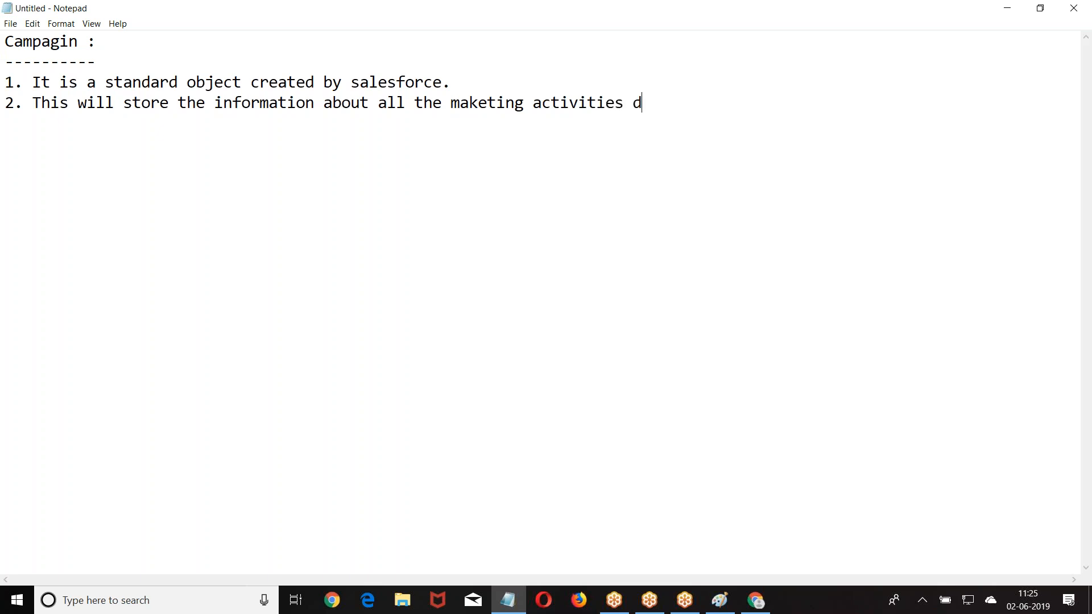
type("onet he")
key("BackSpace")
key("BackSpace")
key("BackSpace")
key("BackSpace")
key("BackSpace")
type("by")
key("BackSpace")
key("BackSpace")
key("BackSpace")
key("BackSpace")
type("/planned by organization.")
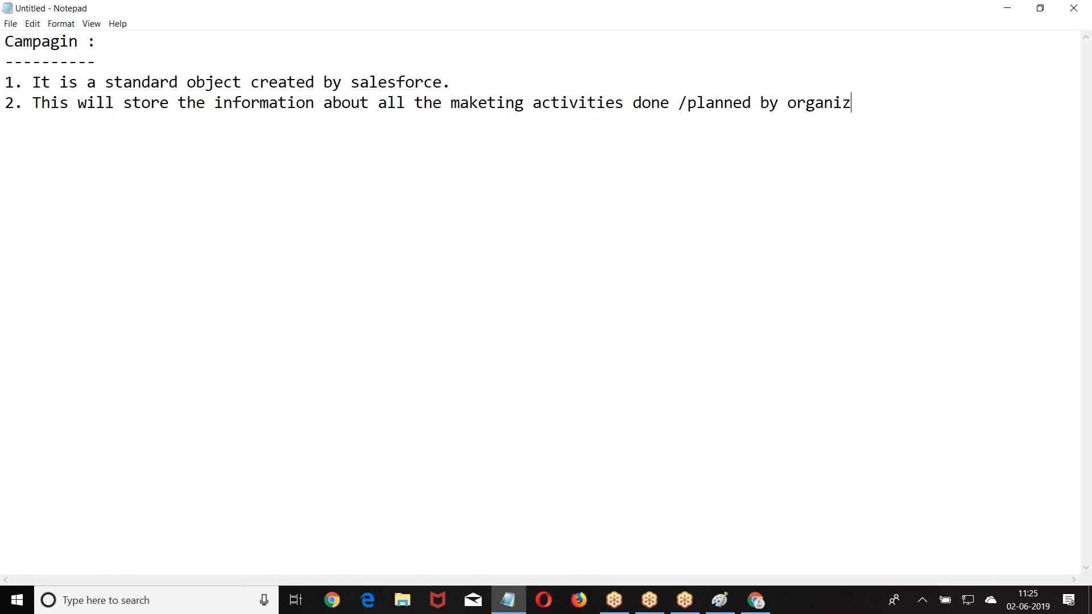
- Add point 3: any activity your organization does to promote your company's product is called campaign
key("Return")
type("3. Any activity that your organization does tto p")
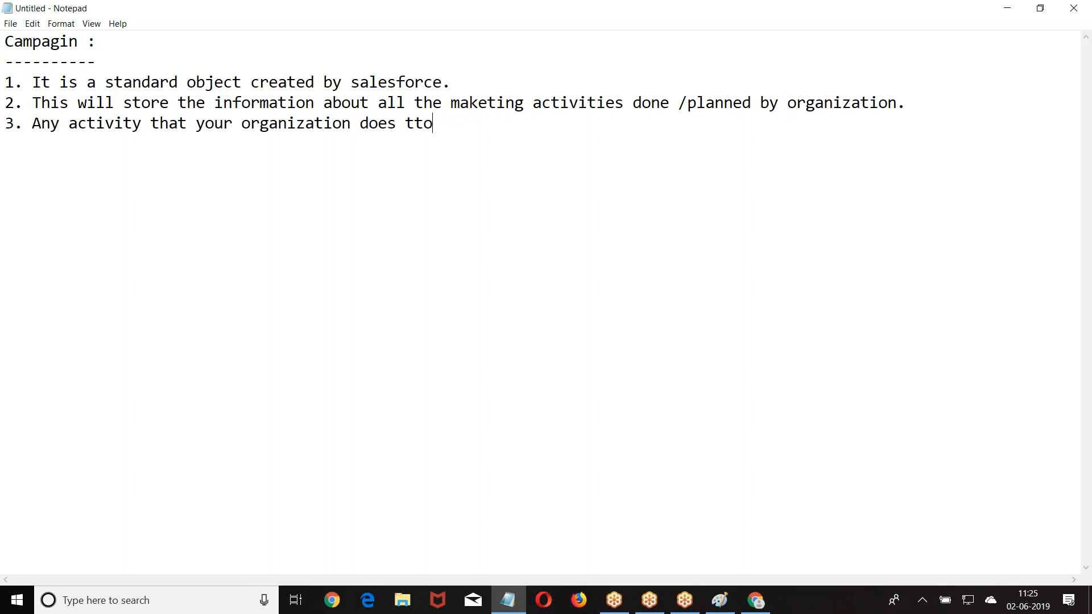
key("BackSpace")
key("BackSpace")
key("BackSpace")
key("BackSpace")
type("o promote the product of your ")
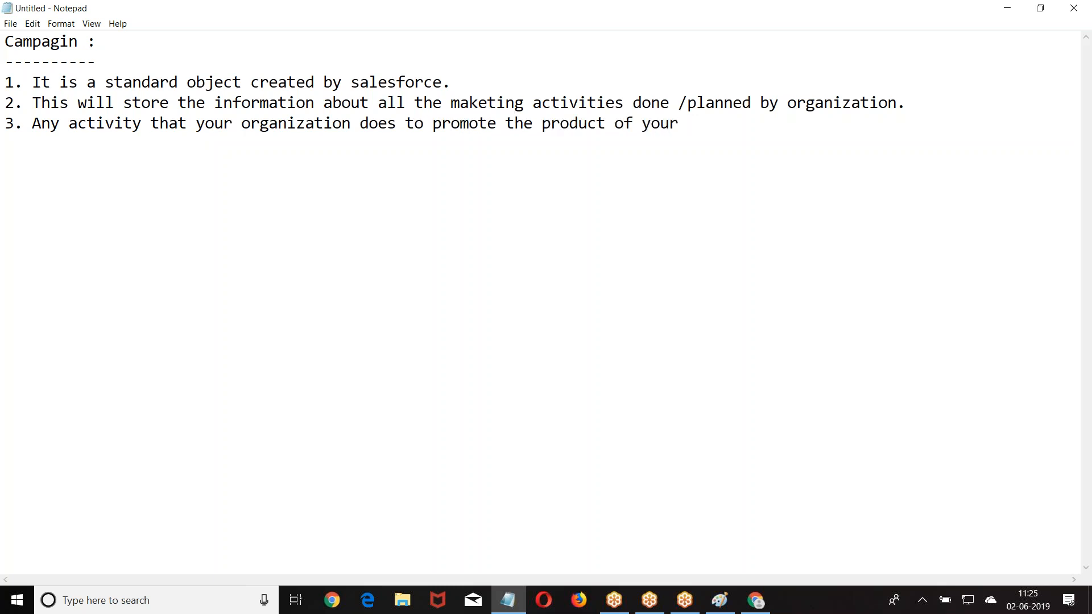
type("company /branch")
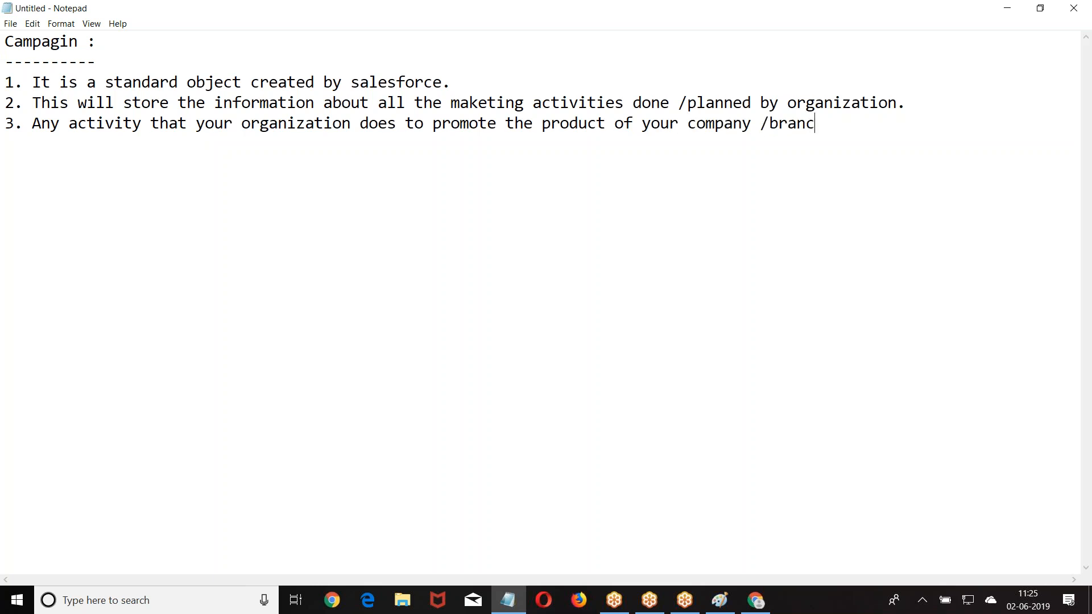
key("BackSpace")
key("BackSpace")
type("duct of your")
key("Return")
type("company is called campti")
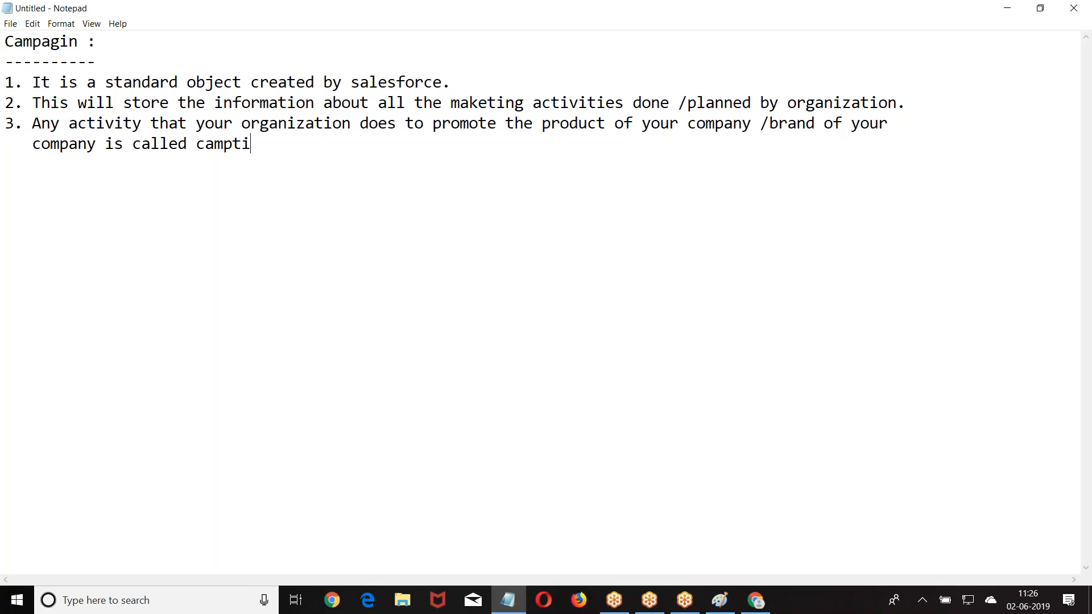
key("BackSpace")
key("BackSpace")
type("ain")
key("BackSpace")
key("BackSpace")
type("ign")
- Correct the spelling of the 'Campaign' heading at the top
left_click(79, 41)
key("BackSpace")
key("BackSpace")
key("BackSpace")
type("ign")
key("BackSpace")
type("n")
- Start point 4 with the heading 'Campaign influence:'
left_click(297, 145)
key("Return")
key("Return")
type("4. Campaig")
key("BackSpace")
type("ign ind")
key("BackSpace")
type("flunec")
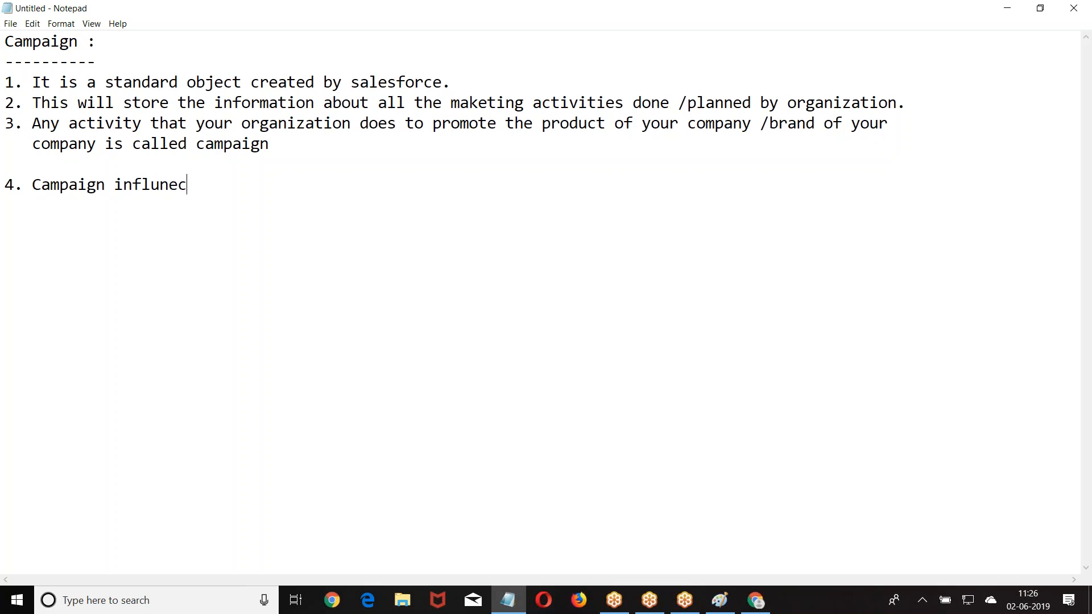
type("e:")
- Add sub-point 4a: number of leads/opportunities/contacts/amount won due to the campaign's influence
key("Return")
type("a. This will specify mno")
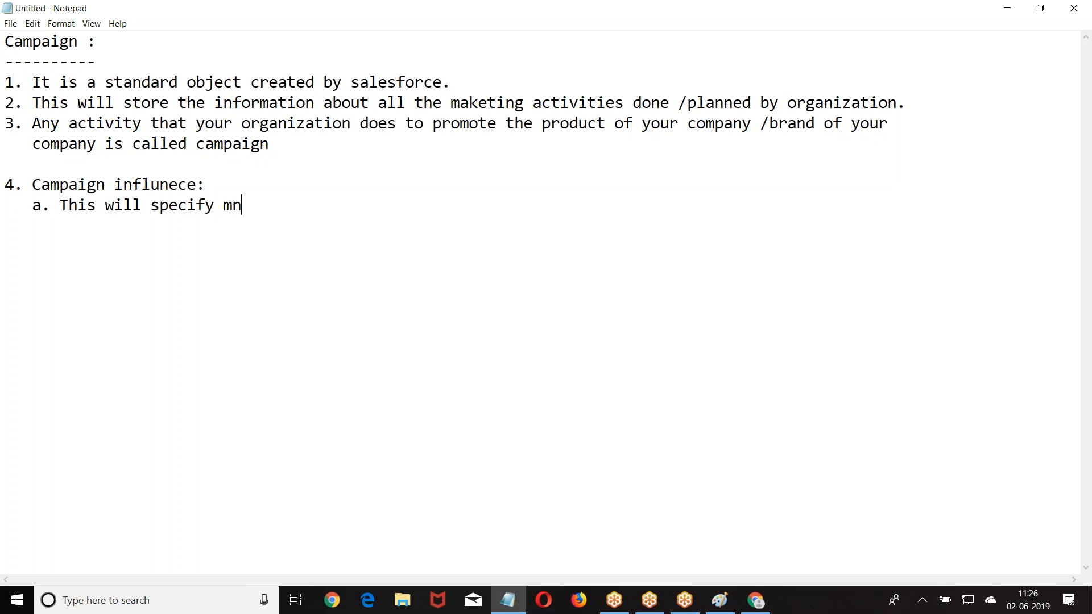
key("BackSpace")
key("BackSpace")
key("BackSpace")
key("BackSpace")
type("o")
key("BackSpace")
type("no of leads rec")
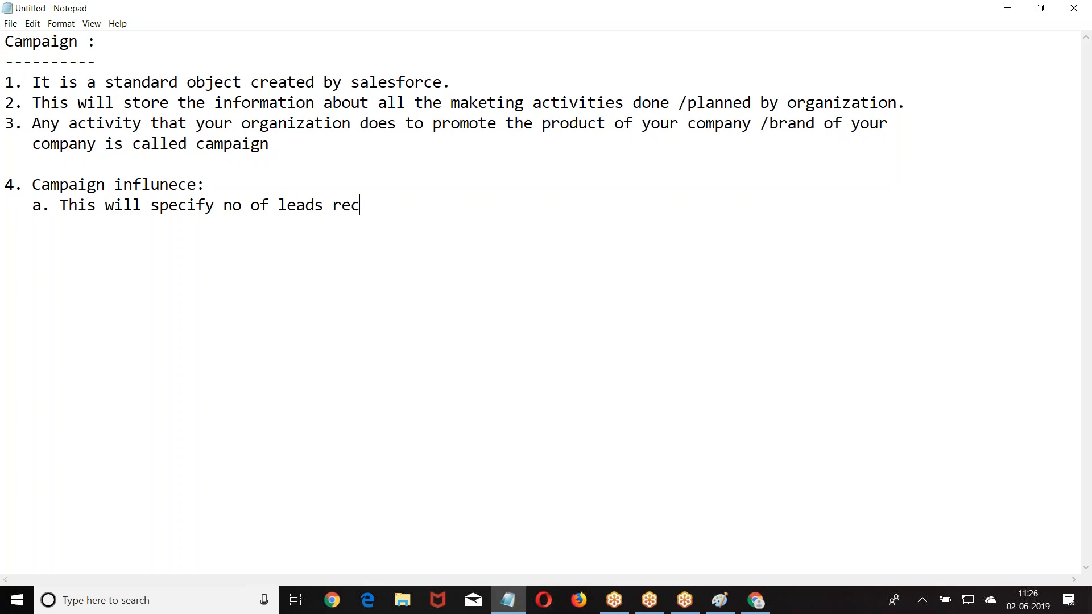
key("BackSpace")
key("BackSpace")
key("BackSpace")
key("BackSpace")
type("opportunties .co")
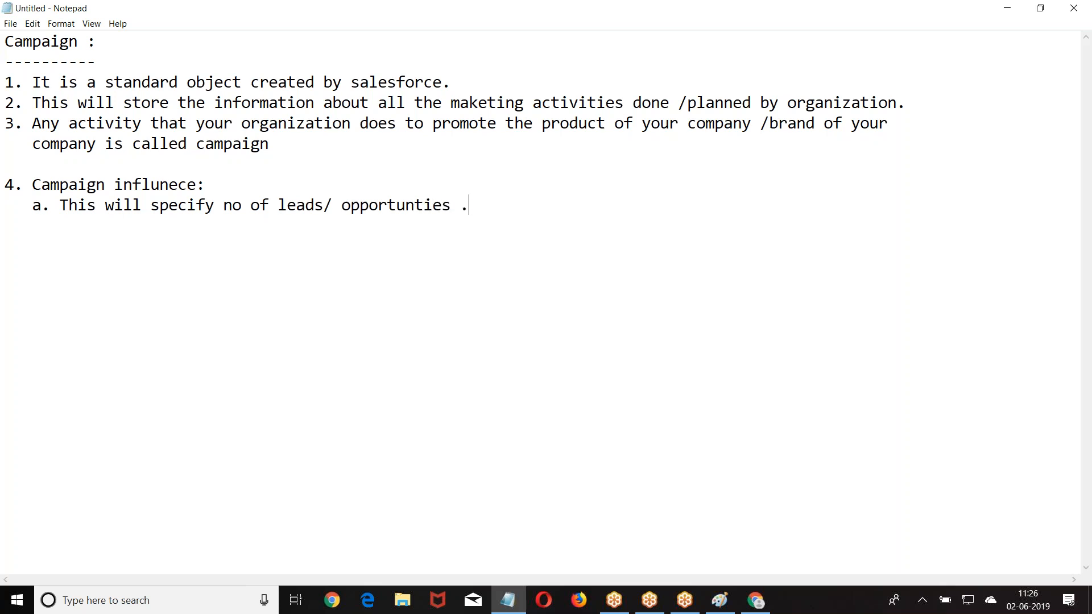
key("BackSpace")
key("BackSpace")
key("BackSpace")
type(".c")
key("BackSpace")
key("BackSpace")
key("BackSpace")
type("/cotn")
key("BackSpace")
key("BackSpace")
type("ntacts  /amount wo")
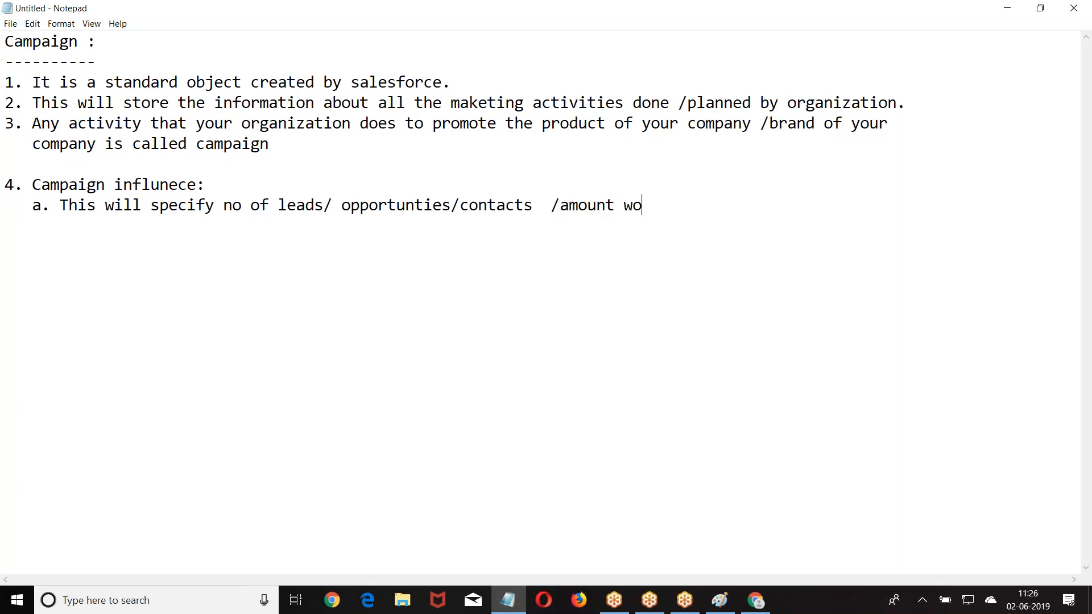
type("n/ duue to the indl")
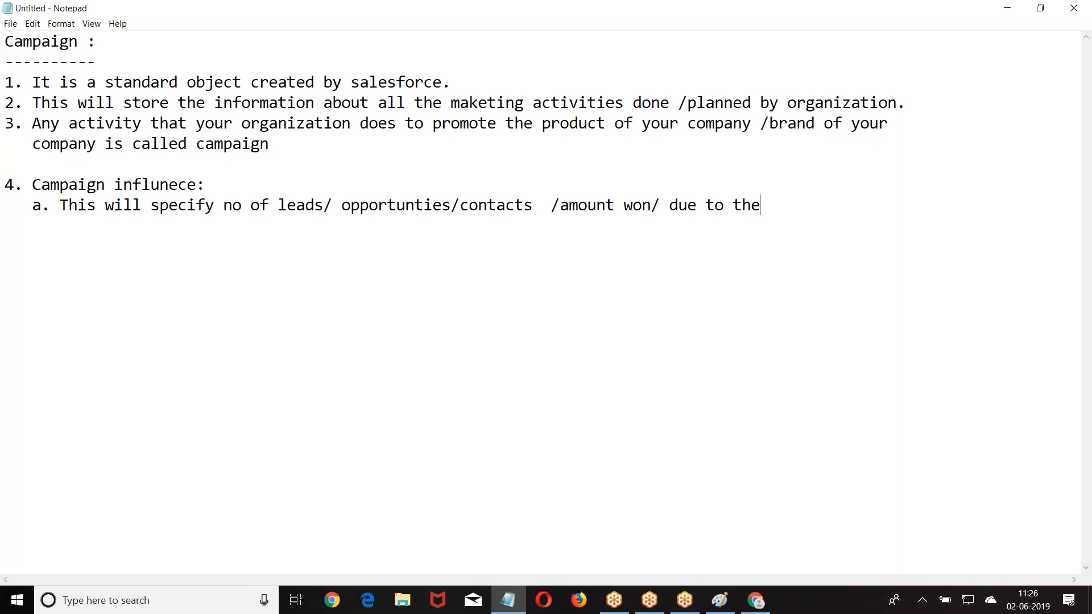
key("BackSpace")
key("BackSpace")
type("fluence")
key("BackSpace")
key("BackSpace")
key("BackSpace")
type("nce of the campign")
key("BackSpace")
key("BackSpace")
type("an")
key("BackSpace")
type("gn")
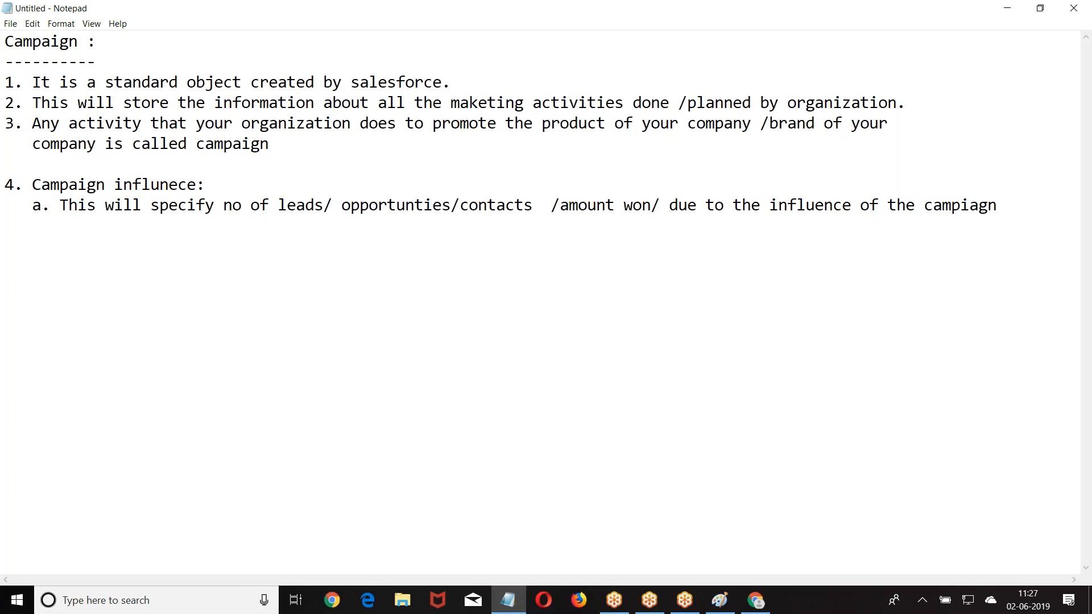
- Begin point 5 'Campaign Members:' with sub-point a about leads and contacts
type("5. Ca,")
key("BackSpace")
type("mpaign Members:")
key("Return")
type("a. The lea")
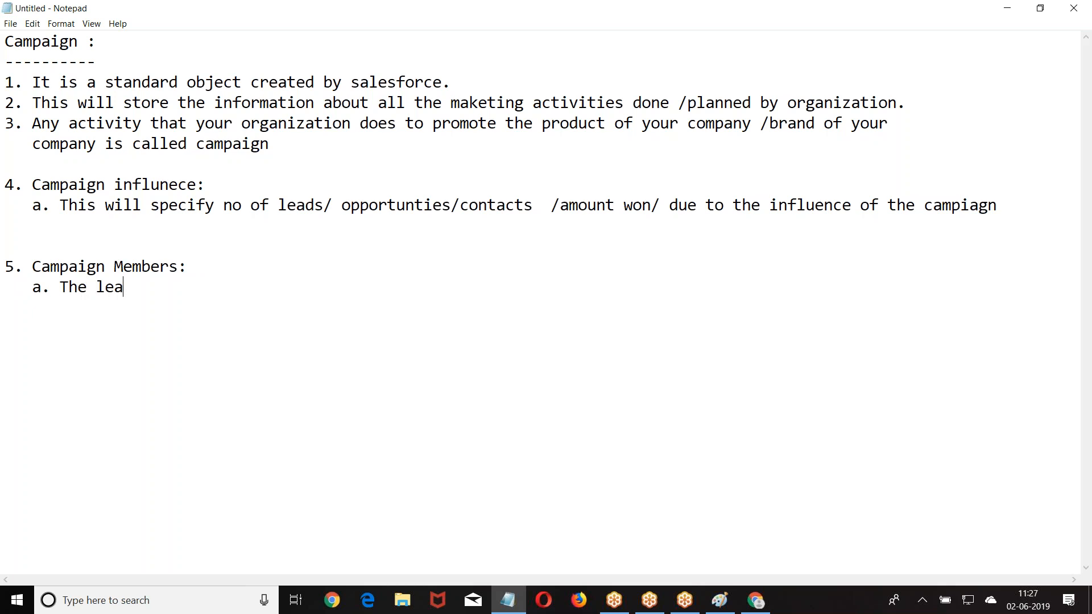
type("ds and contacts wh")
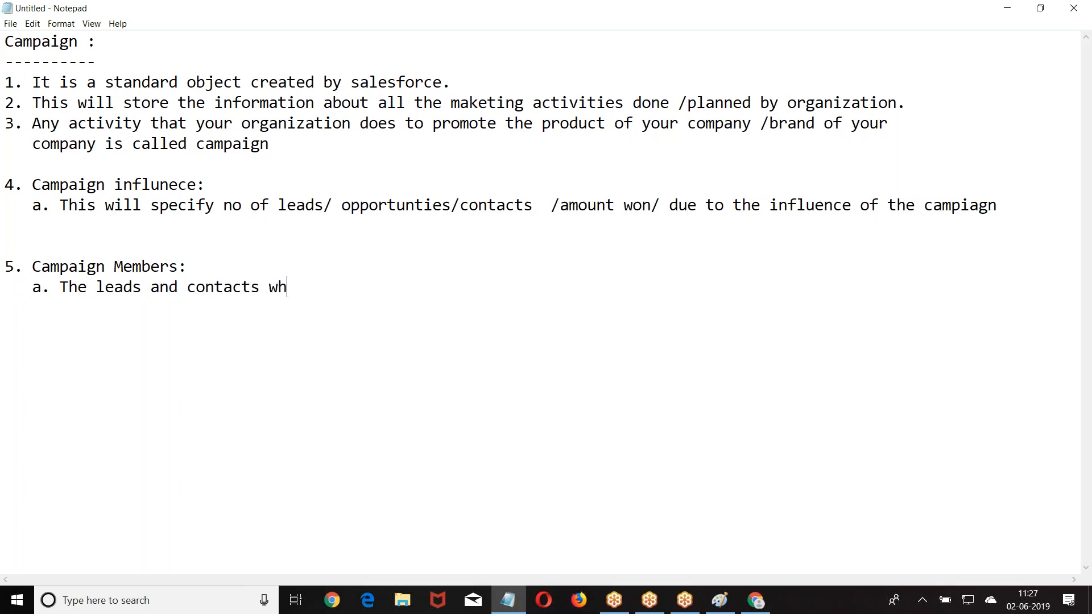
- Complete sub-point 5a: leads and contacts created due to the campaign's influence are called campaign members
key("BackSpace")
key("BackSpace")
key("BackSpace")
key("BackSpace")
key("BackSpace")
key("BackSpace")
key("BackSpace")
key("BackSpace")
key("BackSpace")
key("BackSpace")
key("BackSpace")
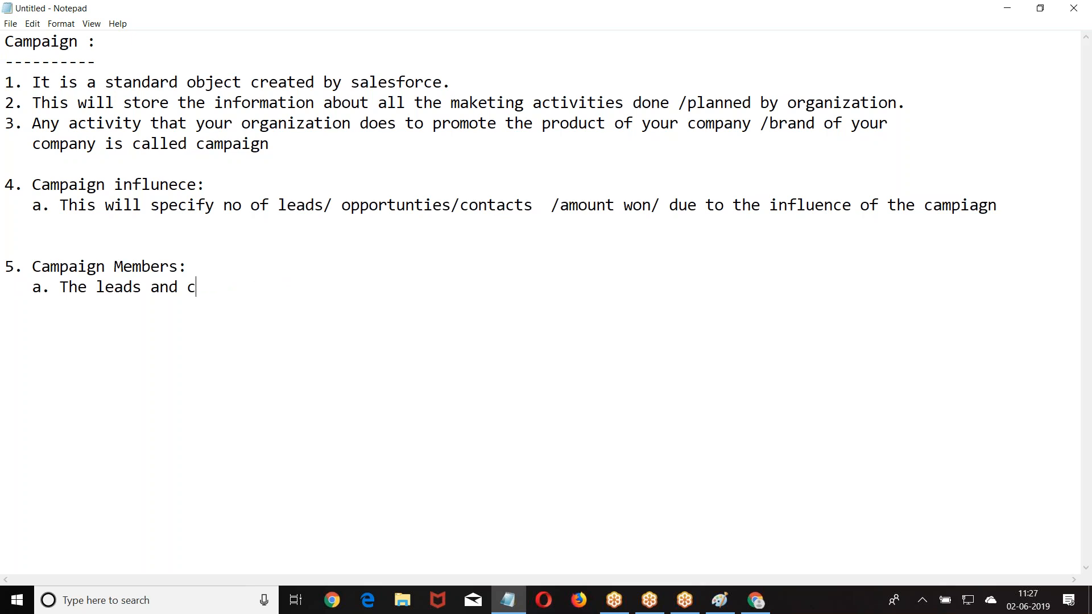
key("BackSpace")
key("BackSpace")
type("d contact")
type("s")
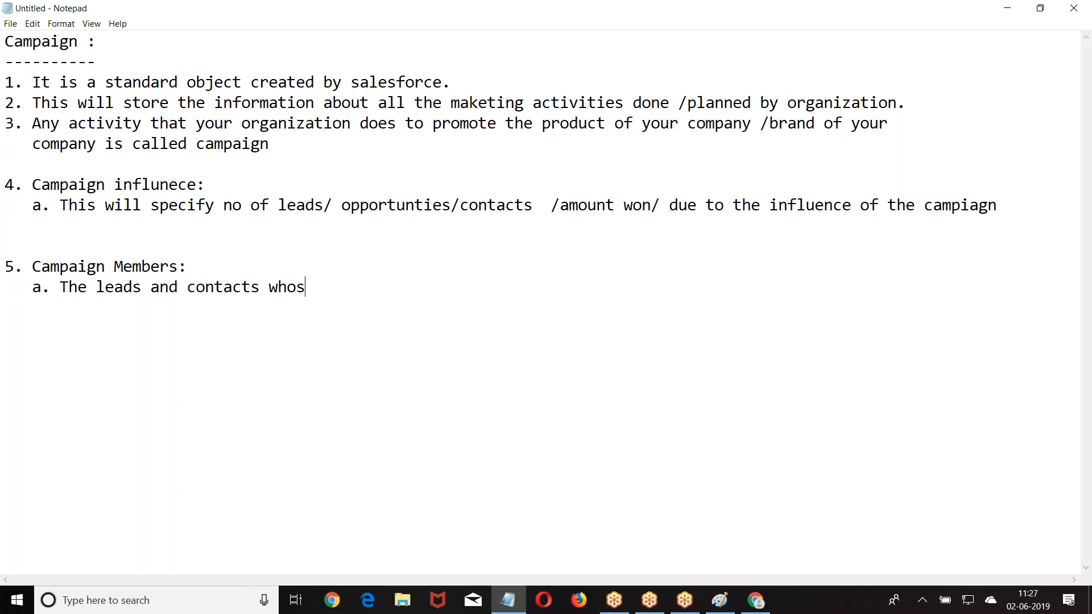
key("BackSpace")
type(" are created d")
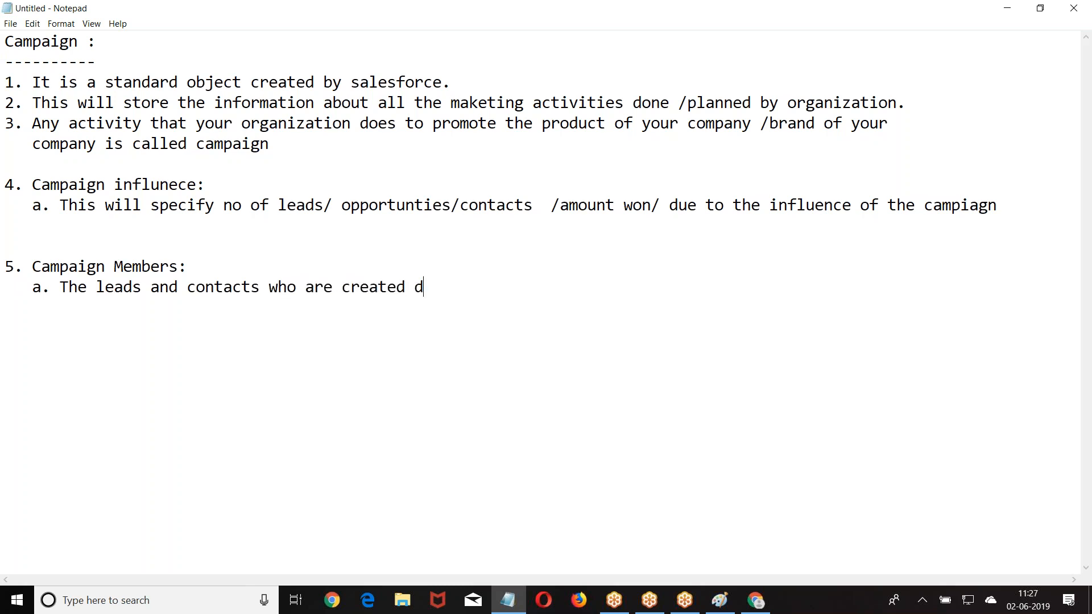
type("ue to the")
key("BackSpace")
type("the influ")
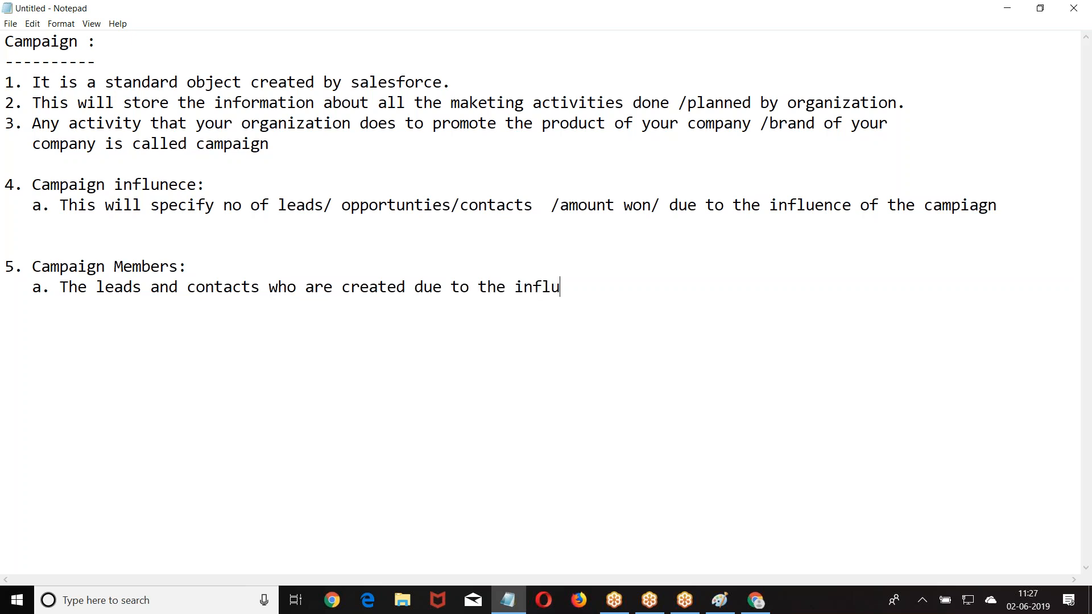
type("ence of this")
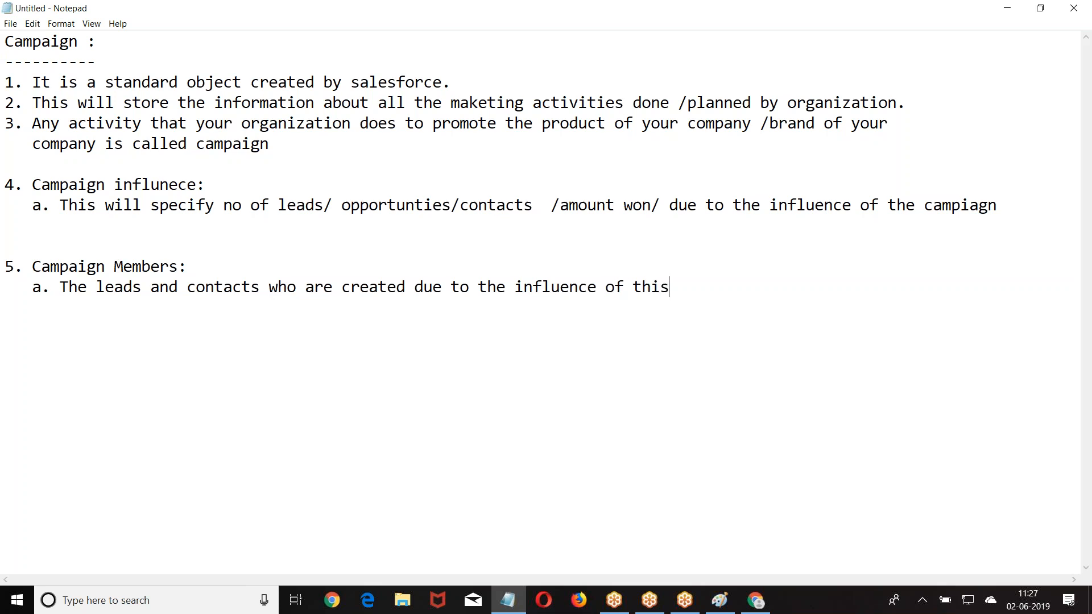
type(" campaign are ")
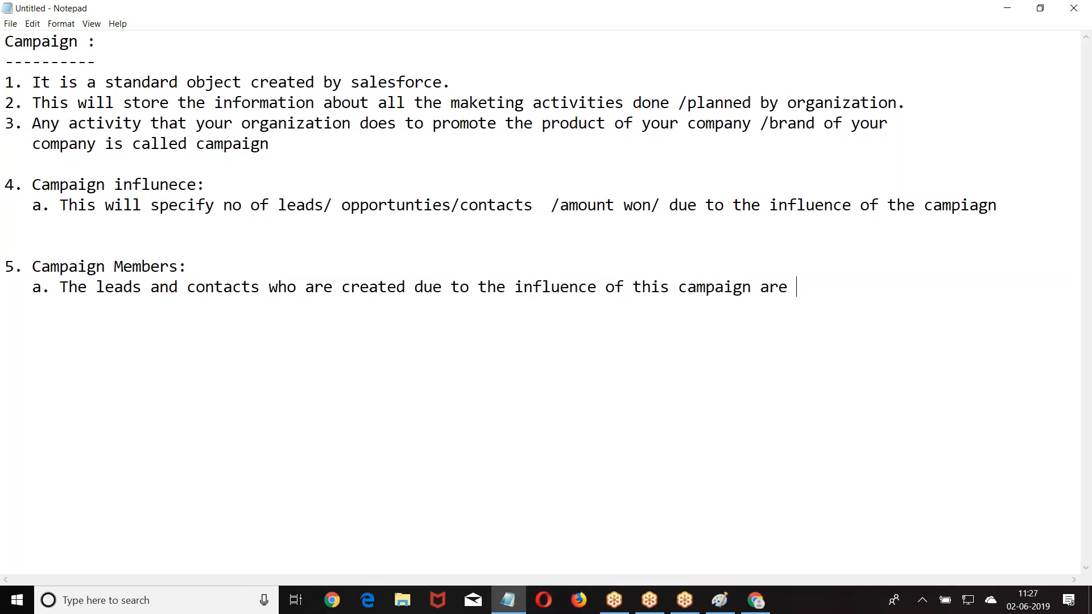
type("called cam")
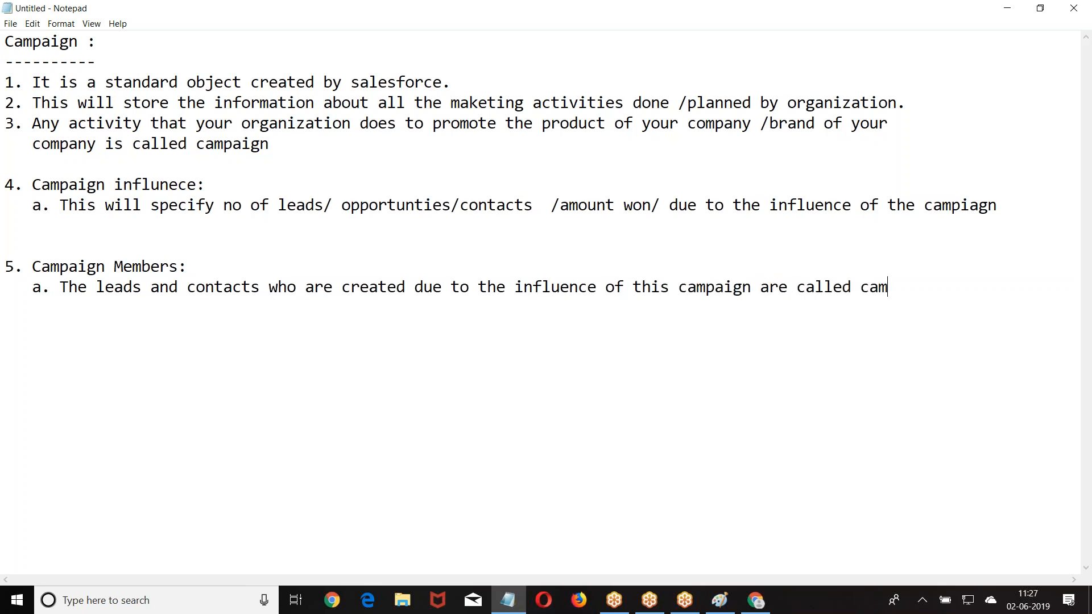
type("paign members.")
key("Return")
key("Return")
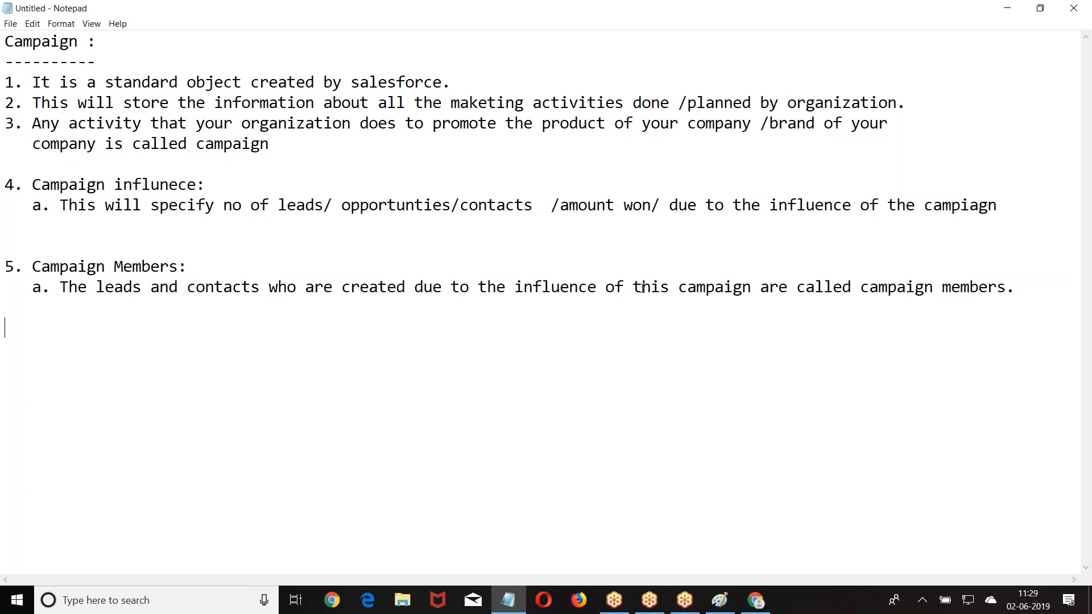
- Back in Chrome, open a blank New Campaign record form from the Campaigns tab
left_click(756, 599)
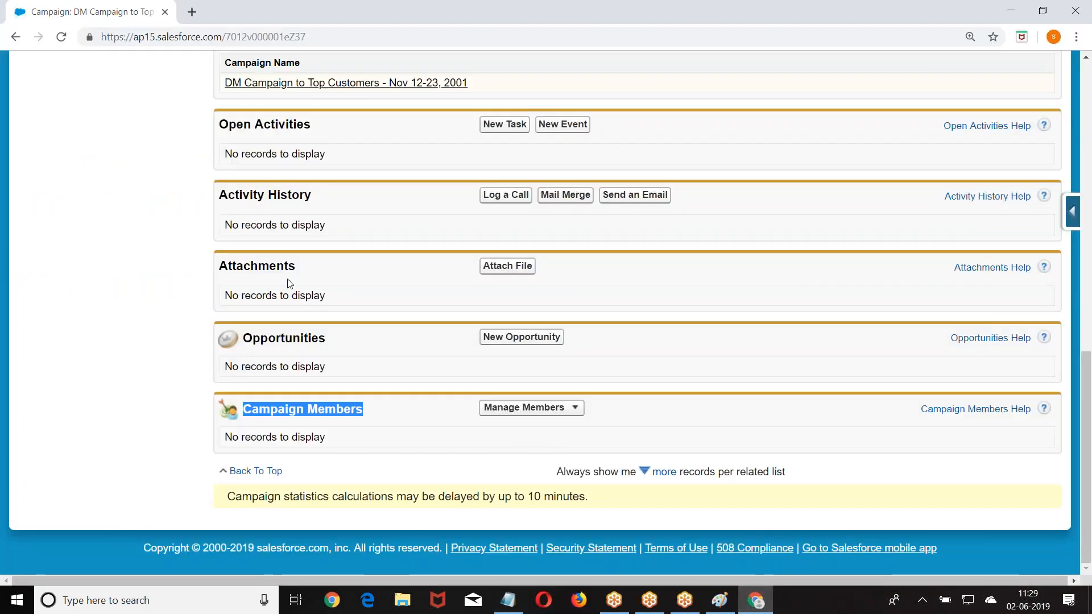
scroll(320, 347, "up", 13)
left_click(876, 74)
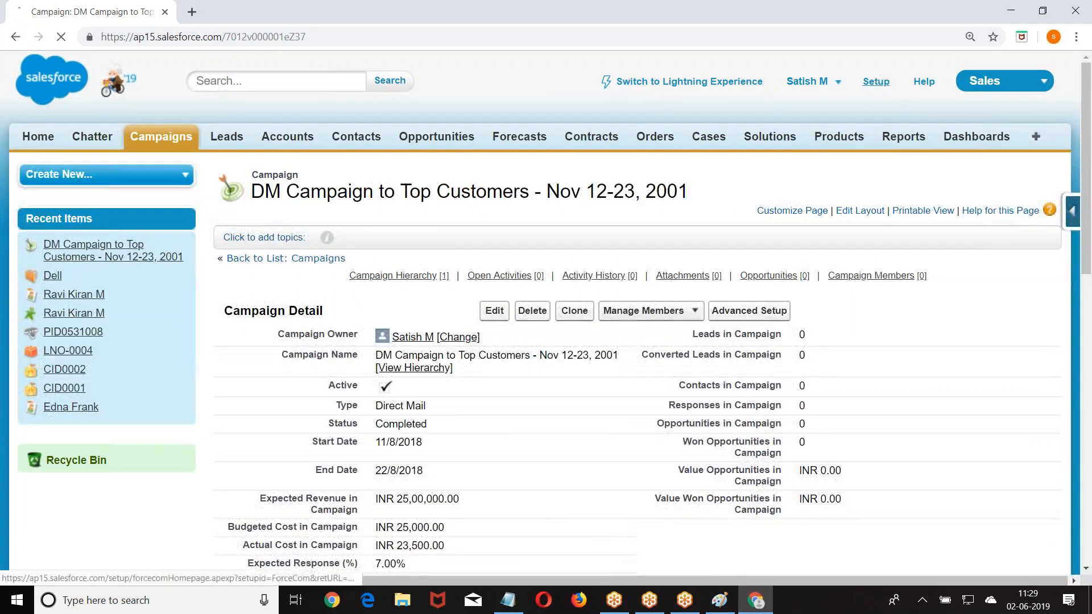
scroll(336, 218, "down", 4)
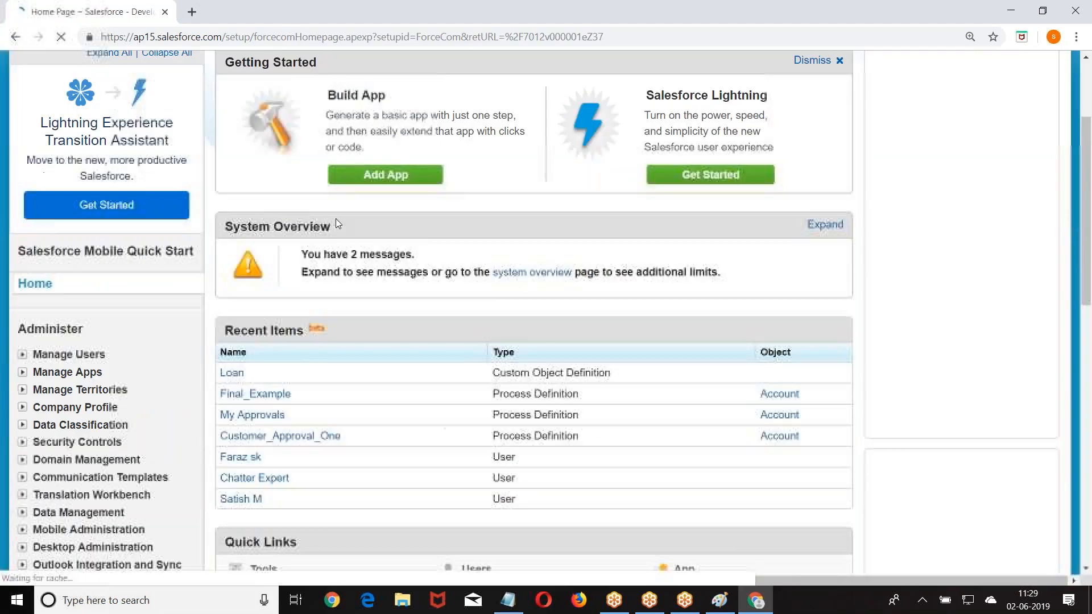
scroll(179, 125, "up", 4)
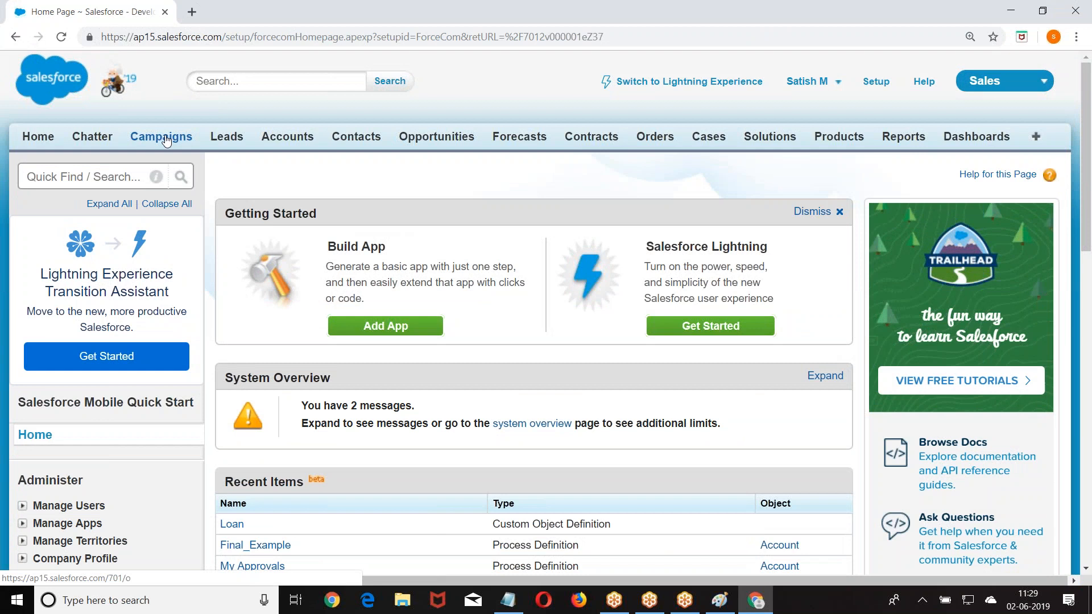
left_click(165, 139)
left_click(495, 269)
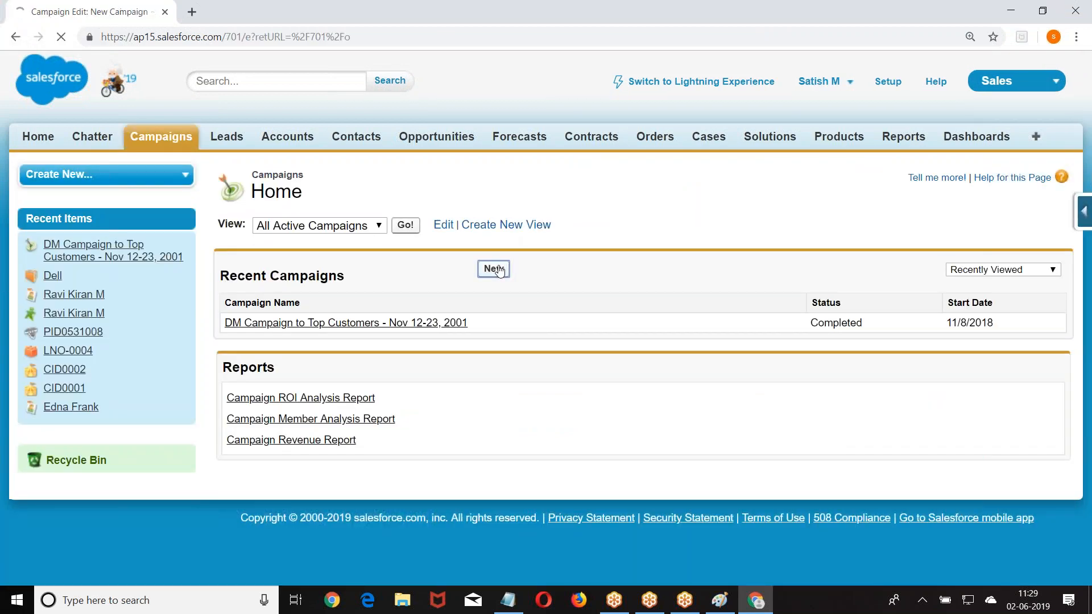
scroll(499, 272, "down", 4)
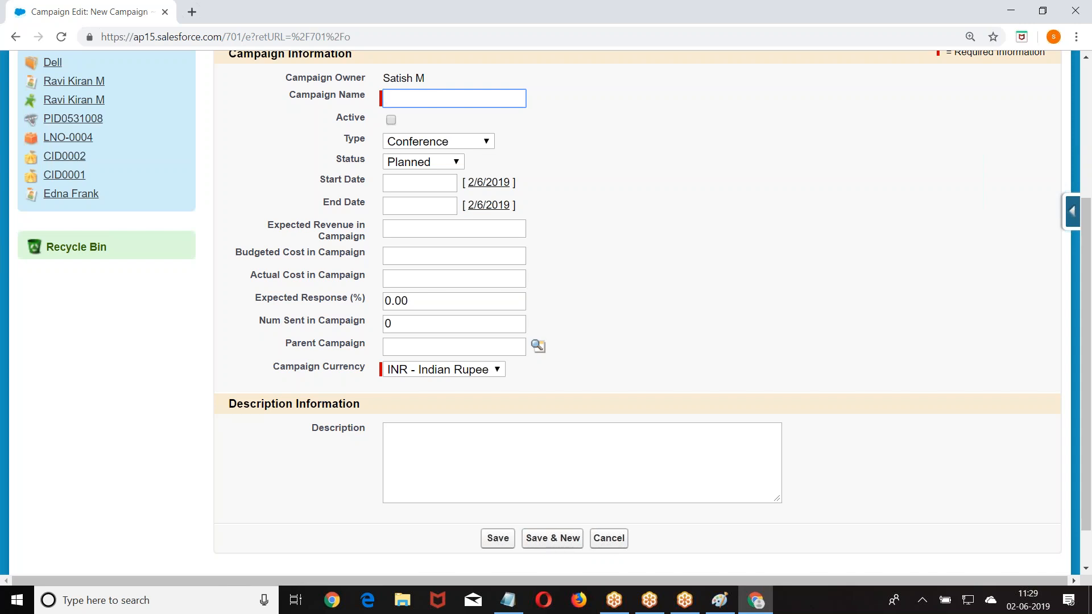
scroll(538, 238, "up", 4)
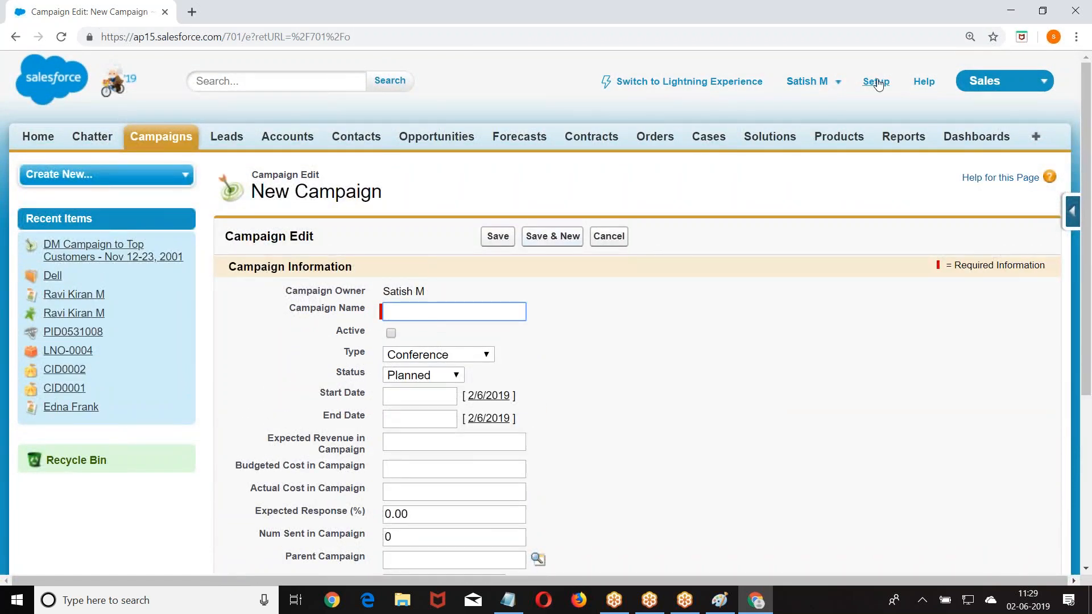
- Go to Setup > Customize > Campaigns > Fields
left_click(877, 83)
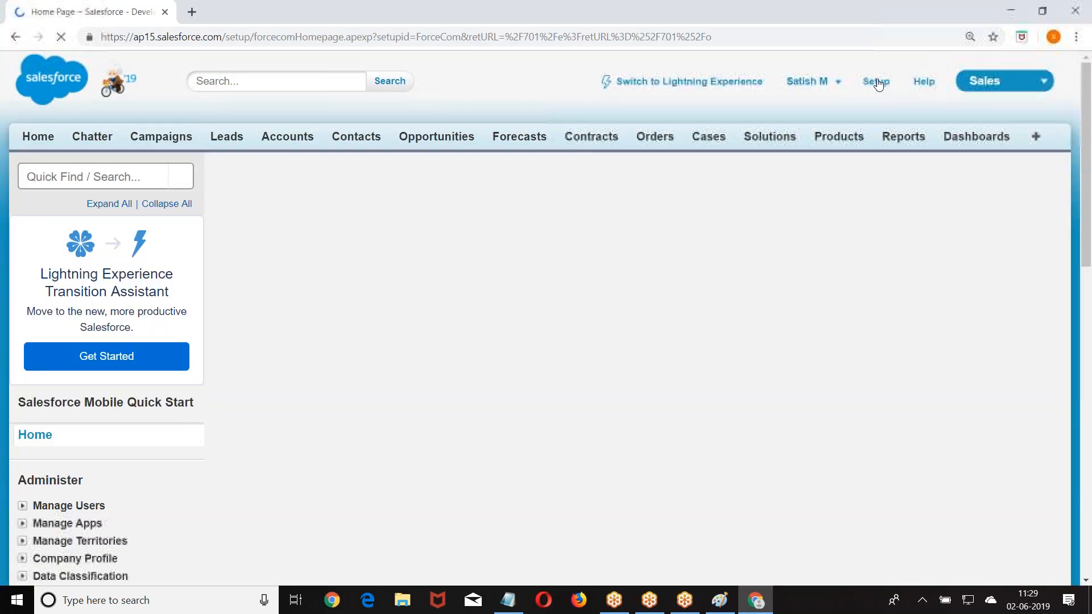
scroll(534, 313, "down", 7)
scroll(68, 284, "down", 4)
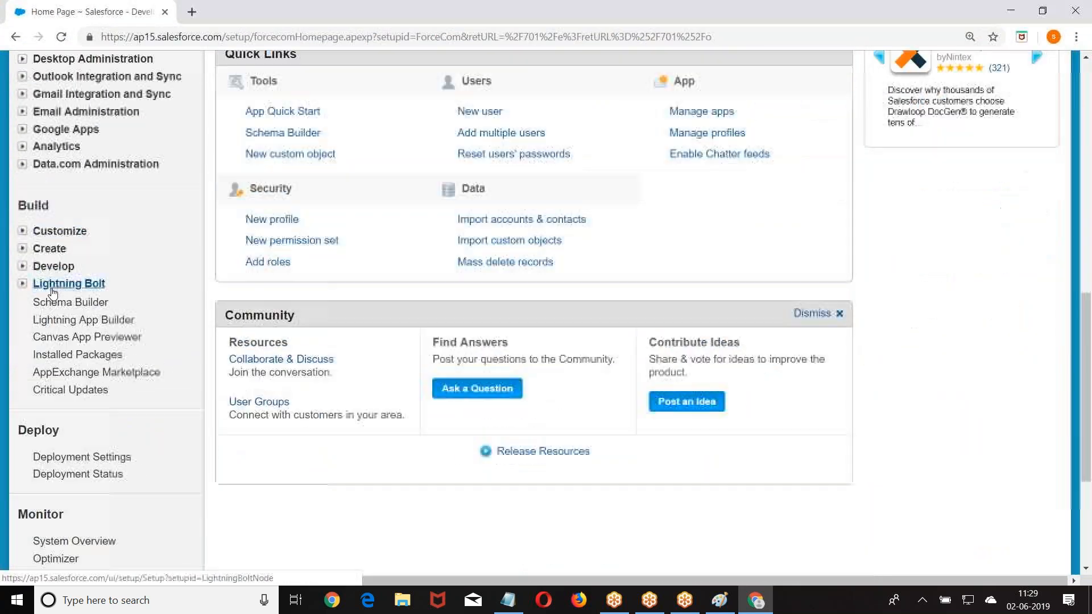
left_click(22, 232)
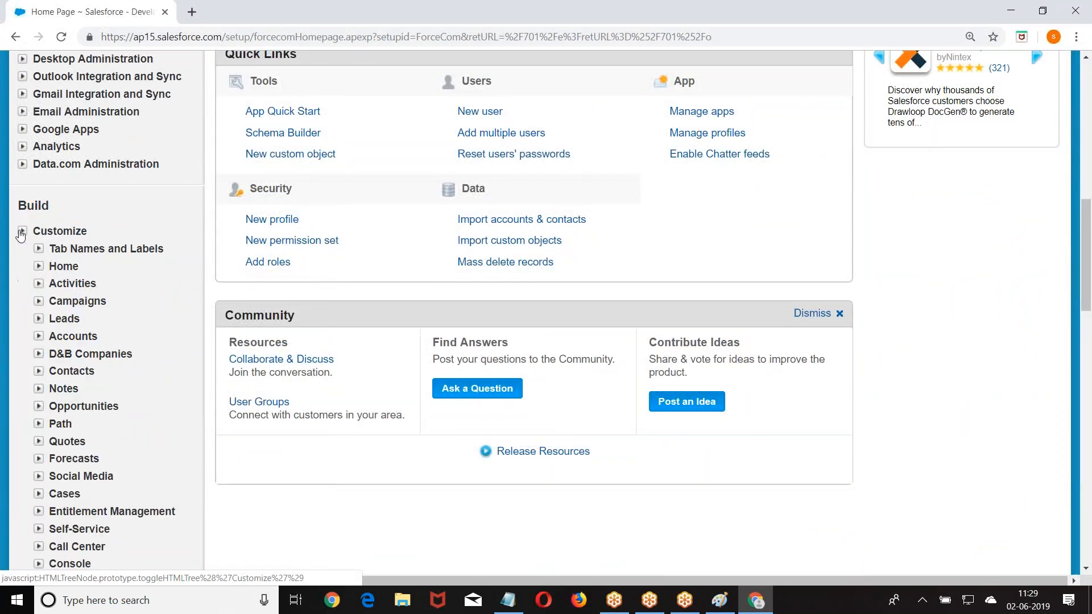
left_click(38, 303)
left_click(79, 321)
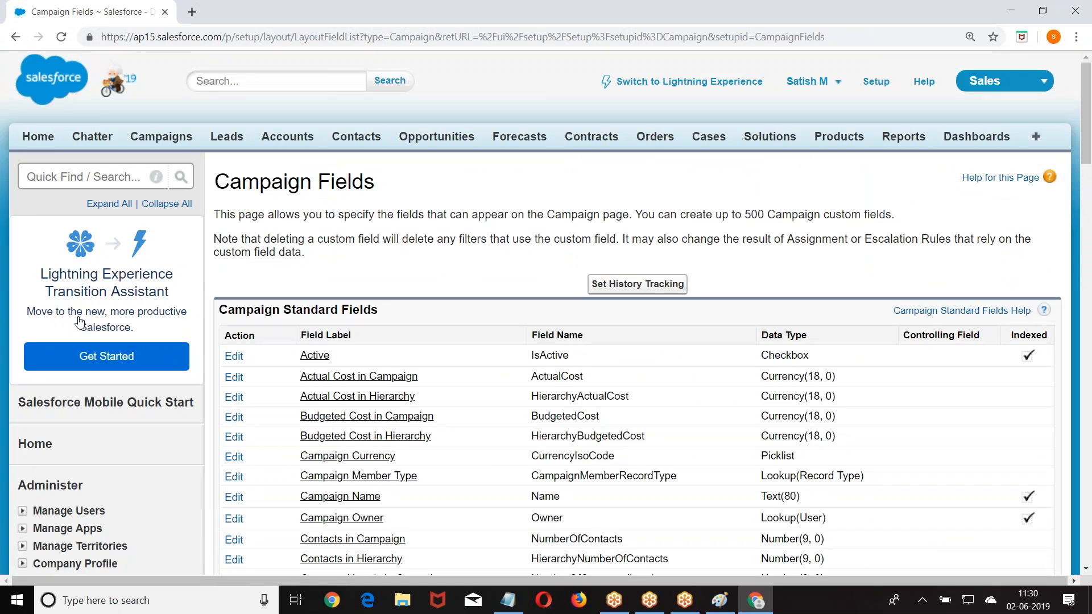
scroll(80, 321, "down", 15)
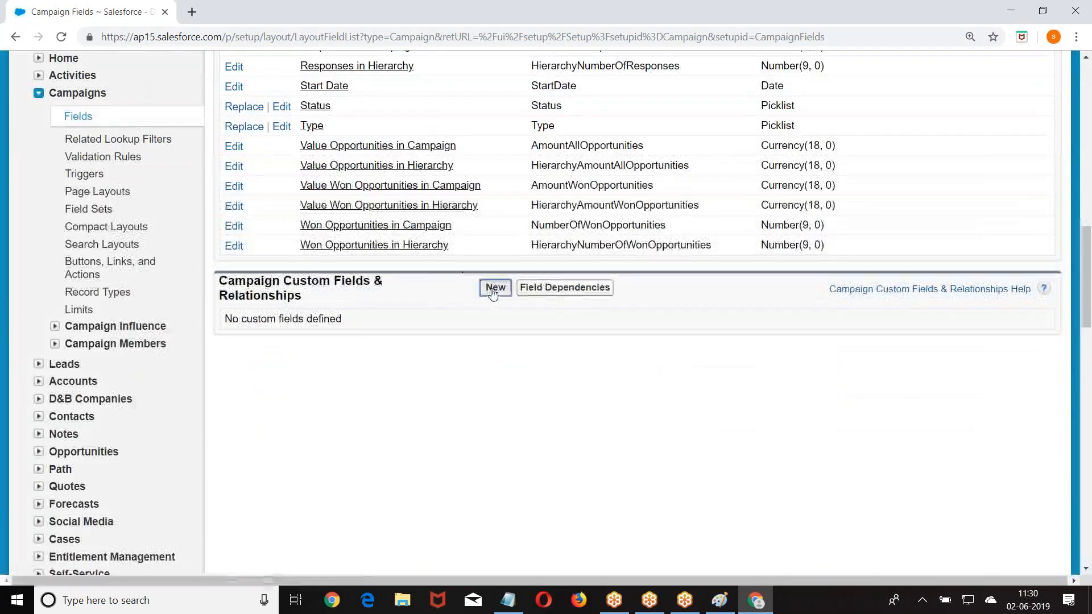
- Create a Date field labelled 'Proposed Date' (Proposed_Date) and save it with Save & New
left_click(493, 288)
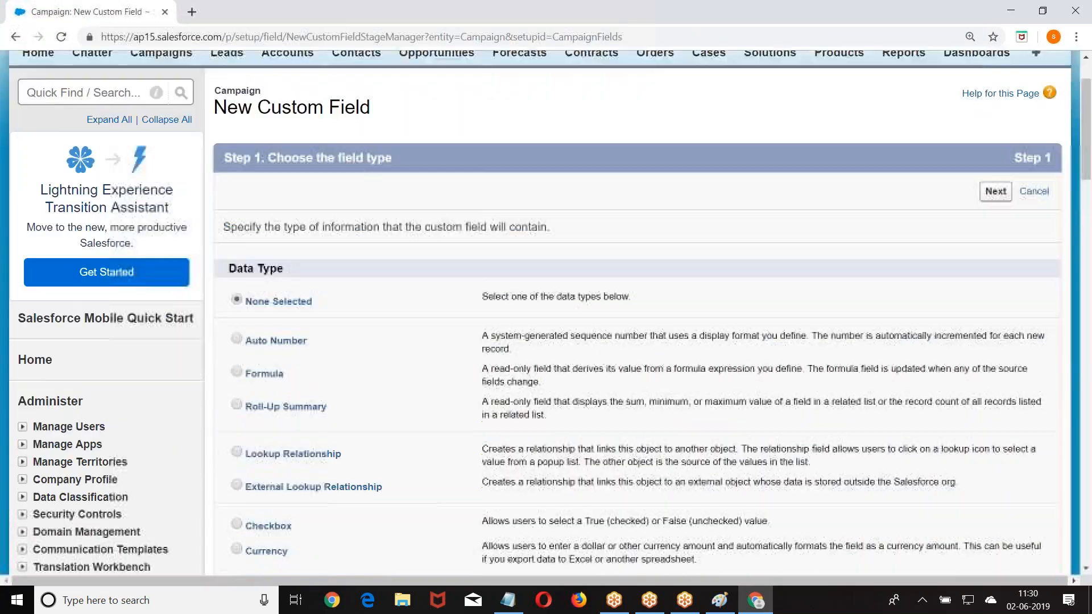
scroll(379, 280, "down", 5)
scroll(339, 280, "up", 2)
scroll(335, 281, "down", 3)
left_click(237, 240)
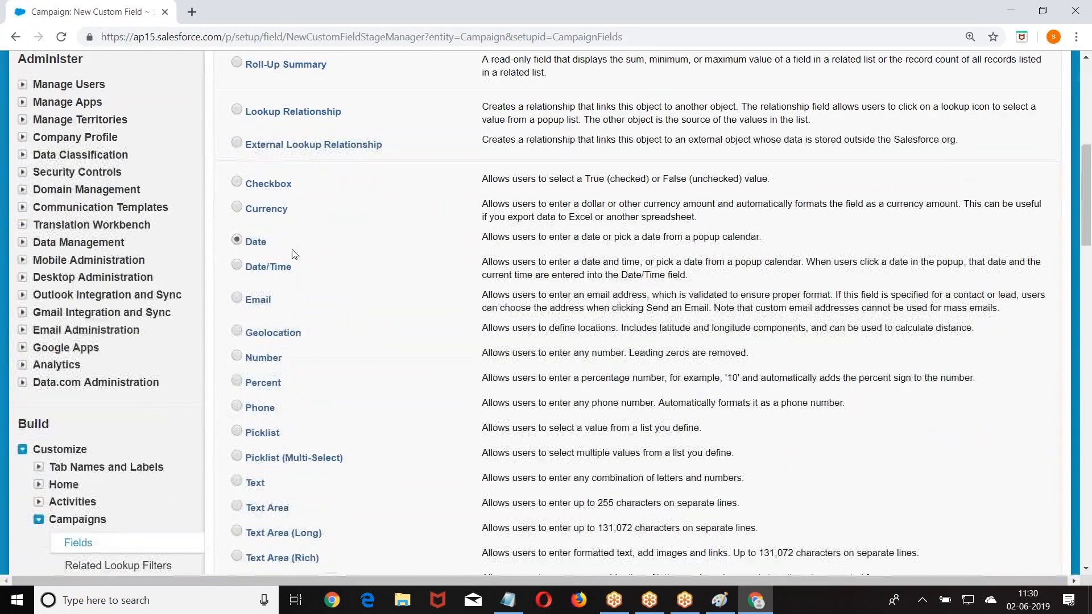
scroll(294, 254, "down", 5)
left_click(996, 462)
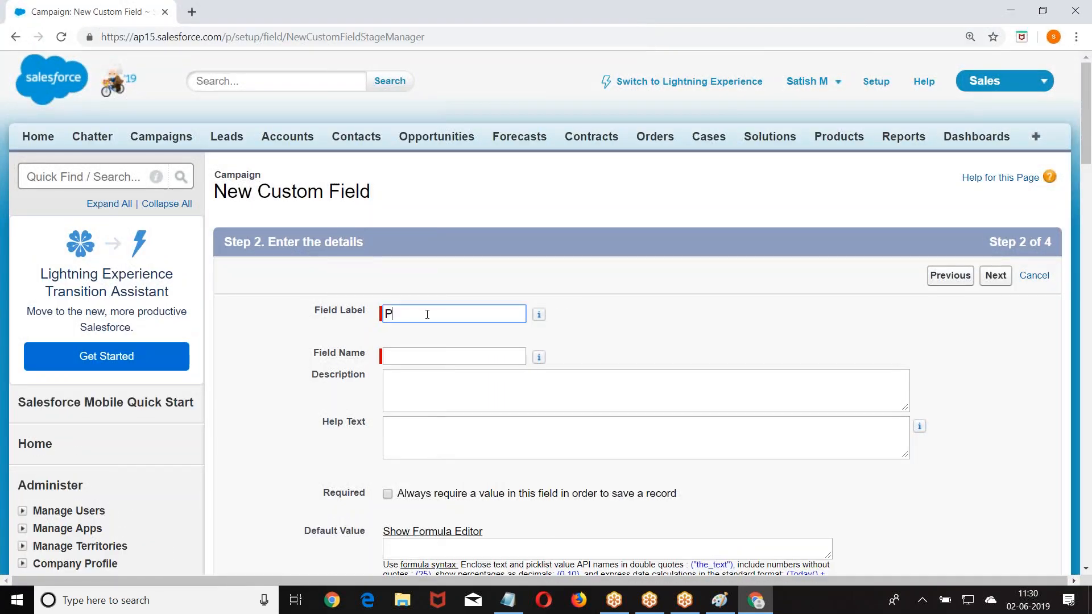
type("Proposed Date")
key("Tab")
left_click(996, 275)
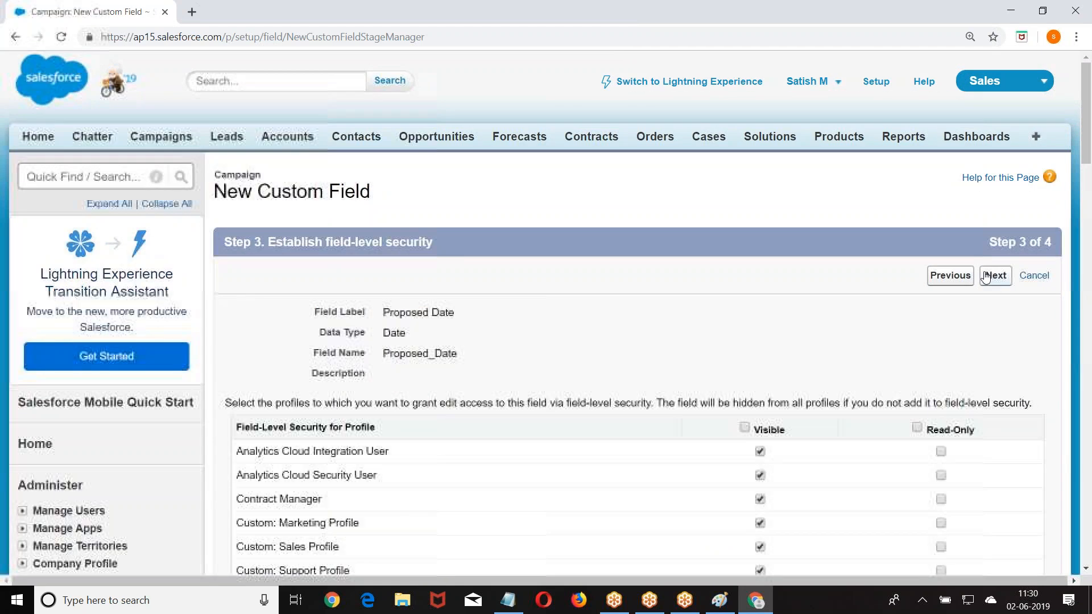
left_click(945, 277)
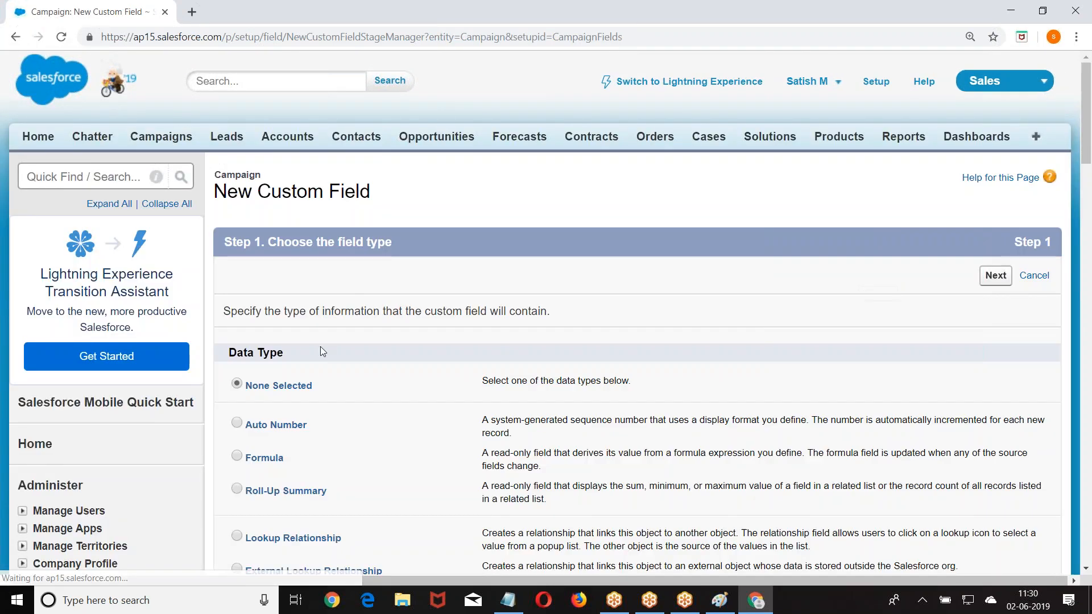
- Create a Date field labelled 'Manager Approved' (Manager_Approved) with default visibility, then Save & New
scroll(319, 353, "down", 8)
left_click(237, 241)
scroll(341, 284, "down", 5)
left_click(994, 463)
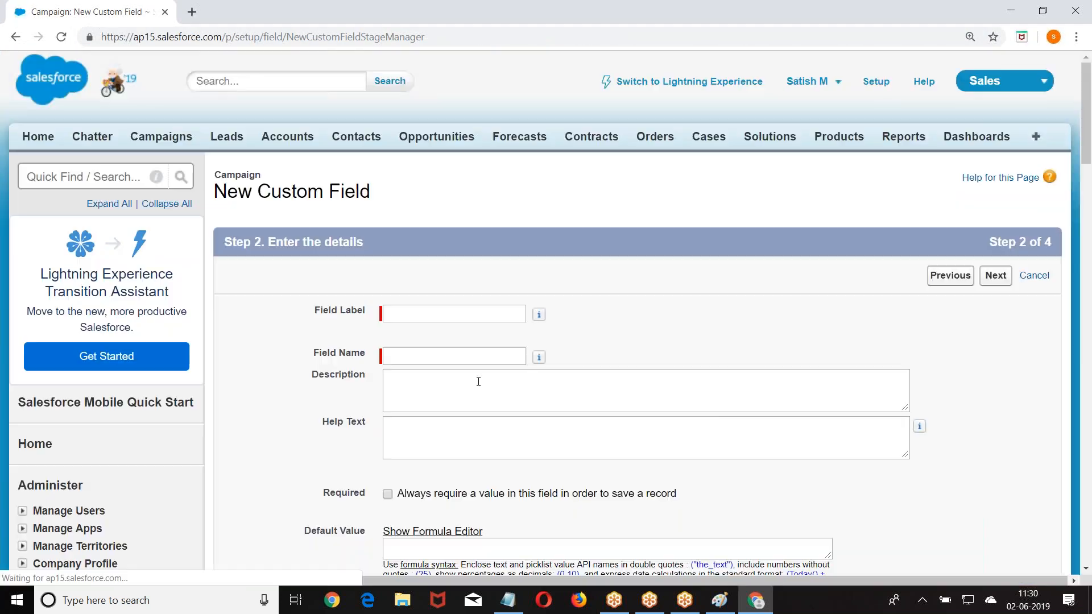
left_click(413, 316)
type("A")
key("BackSpace")
type("manaManager")
key("BackSpace")
key("BackSpace")
key("BackSpace")
type("ger Approved")
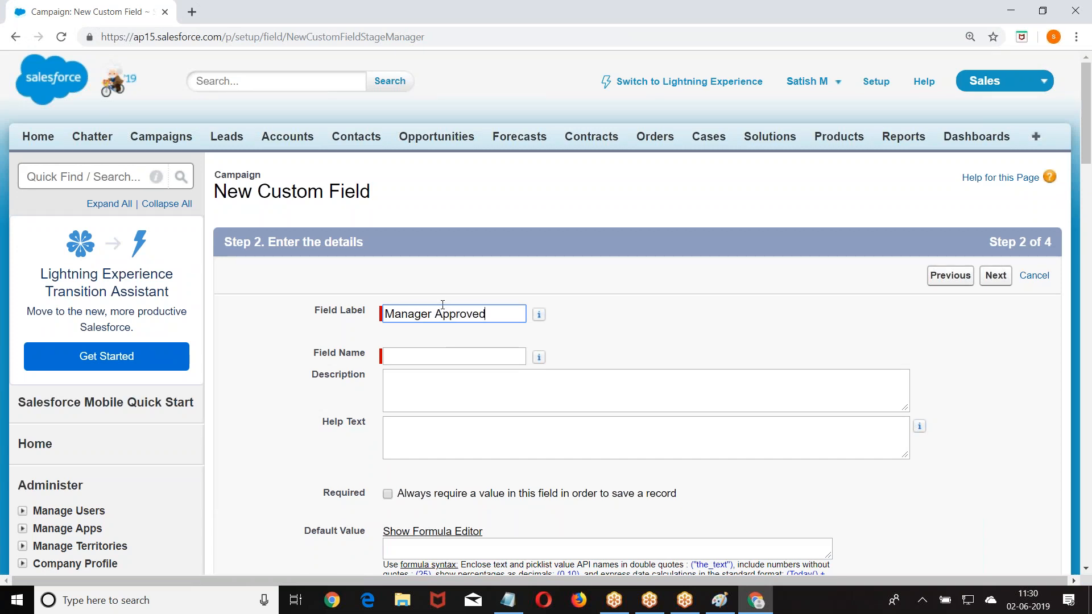
left_click(436, 345)
left_click(996, 275)
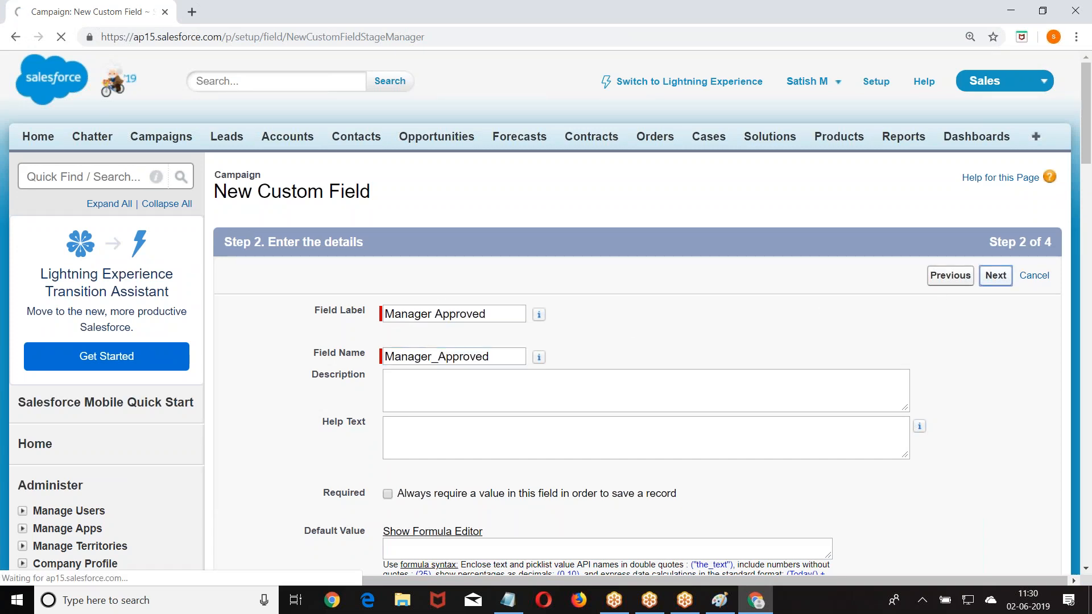
left_click(994, 275)
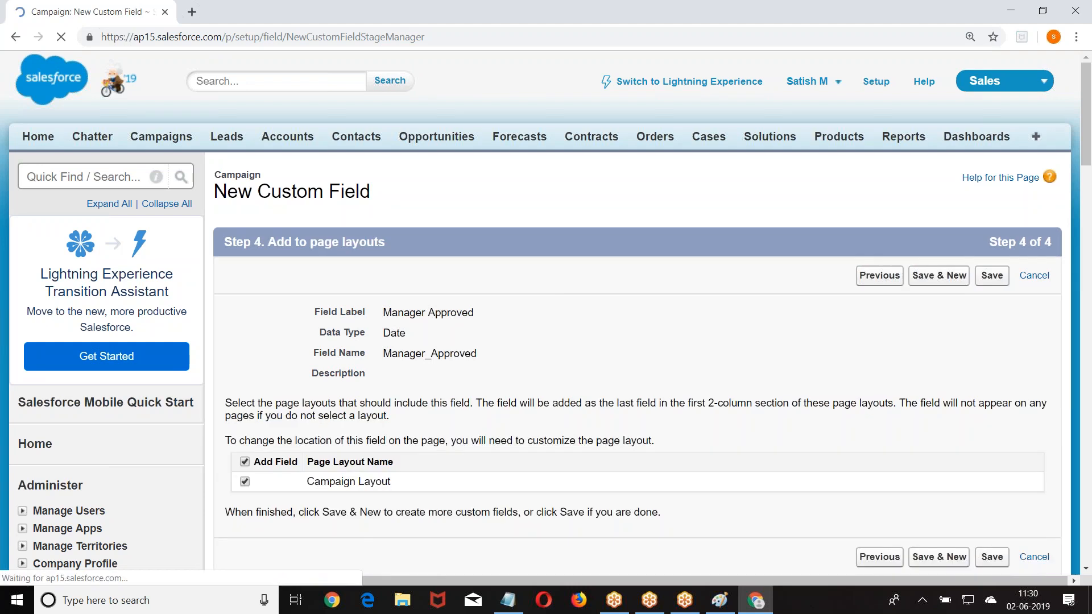
left_click(966, 275)
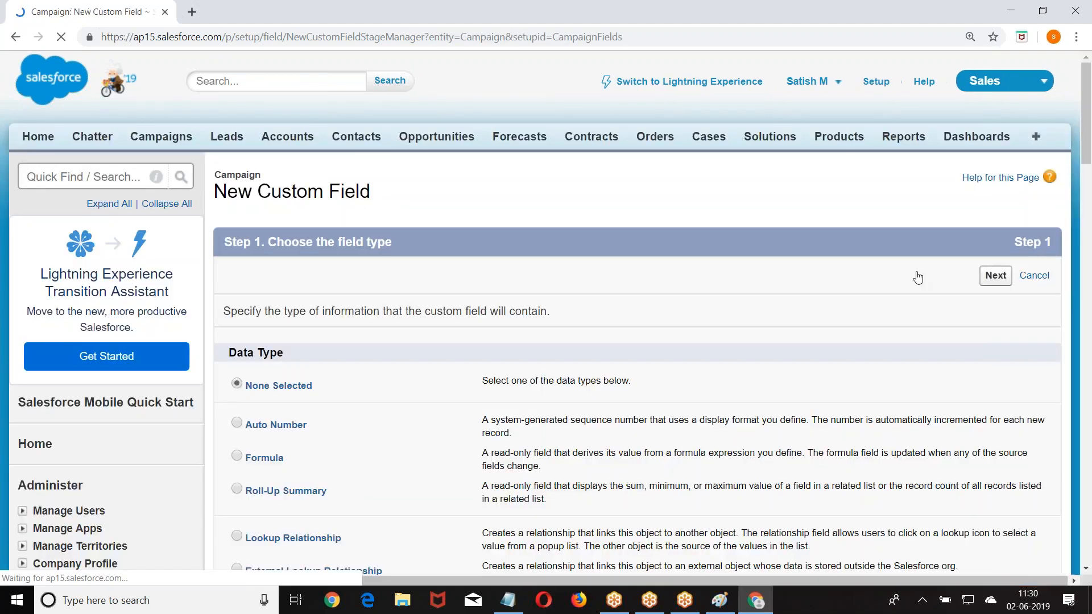
- Create a Picklist-type Campaign field labelled City, choosing to enter its own values
scroll(483, 230, "down", 2)
scroll(482, 229, "down", 10)
left_click(237, 289)
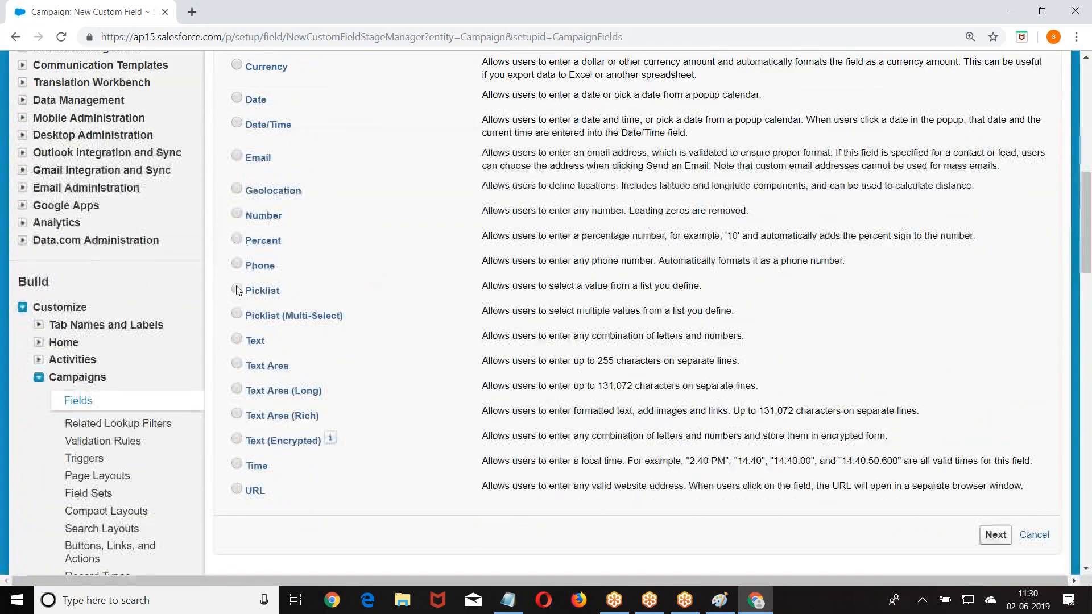
scroll(614, 306, "down", 4)
left_click(995, 322)
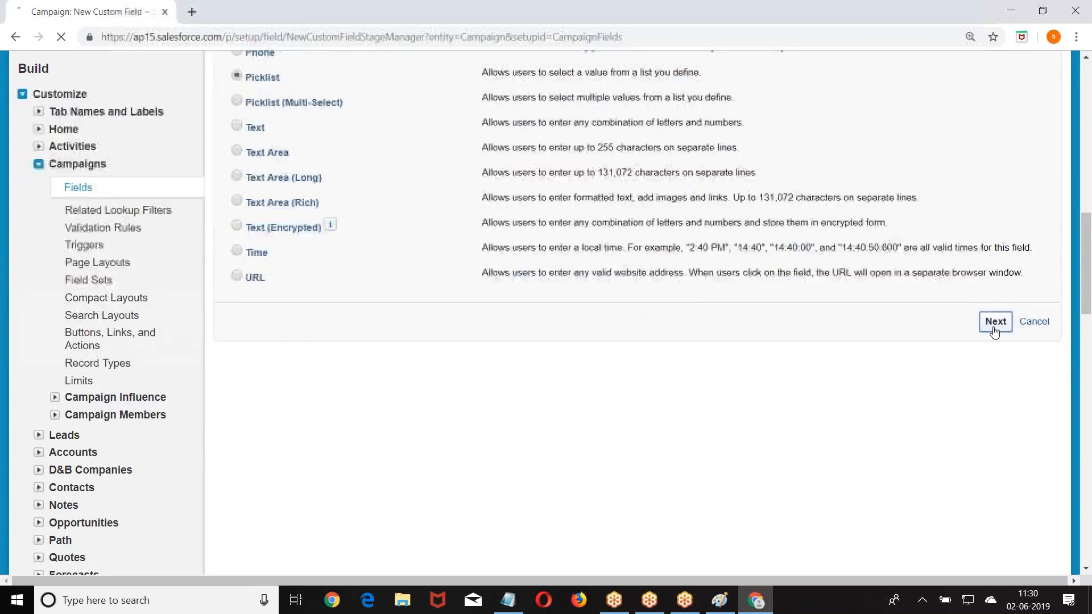
left_click(427, 310)
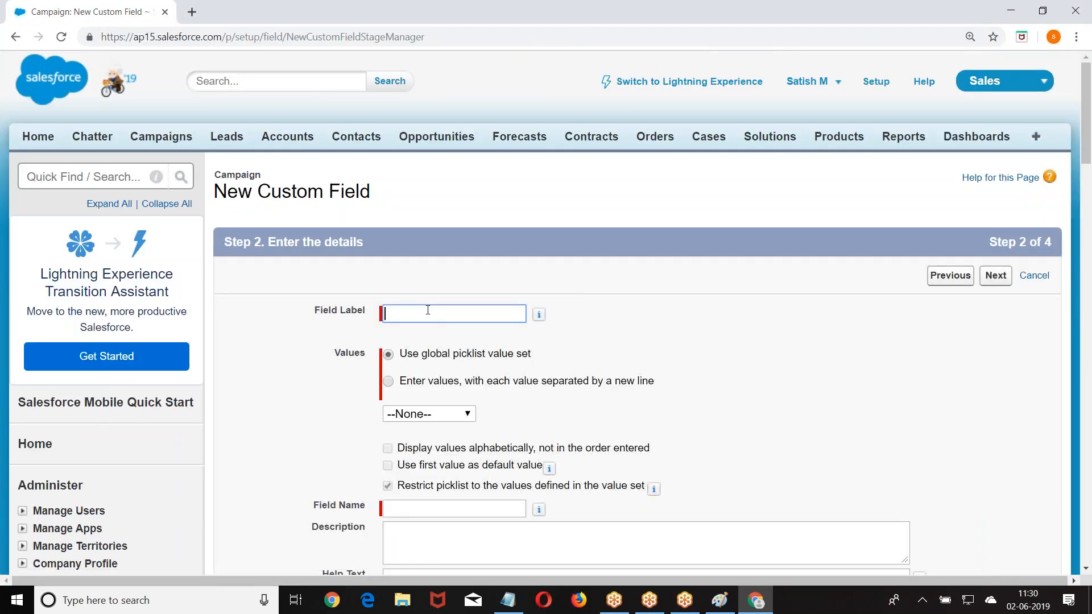
left_click(390, 383)
scroll(474, 331, "down", 3)
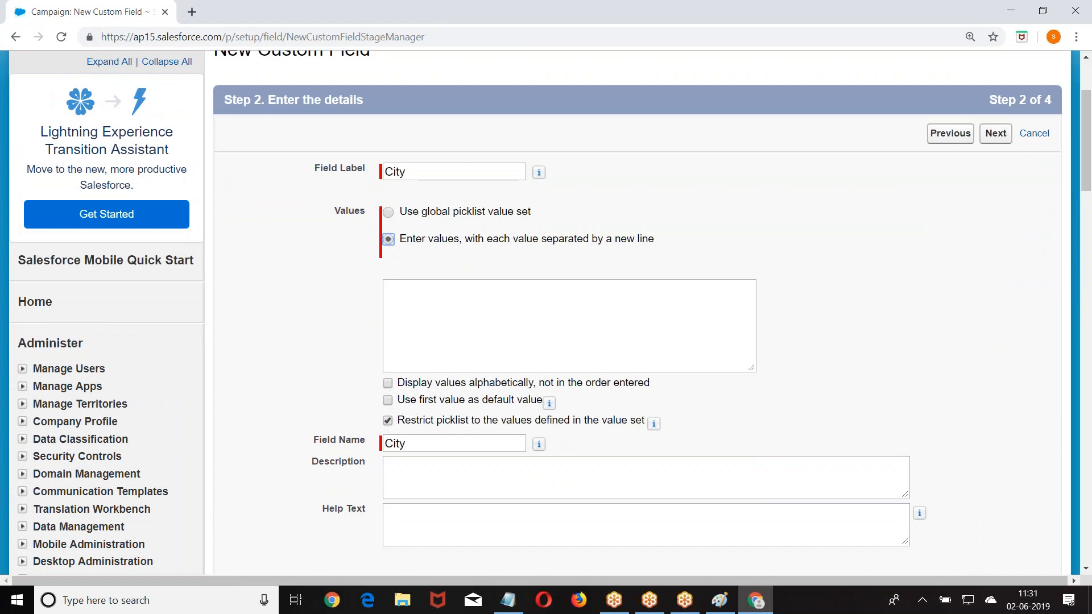
- Enter the city values Hyd, Ban, Che and Pune, keeping the default visibility and layouts
key("Tab")
type("Hyd")
key("Return")
type("Ban")
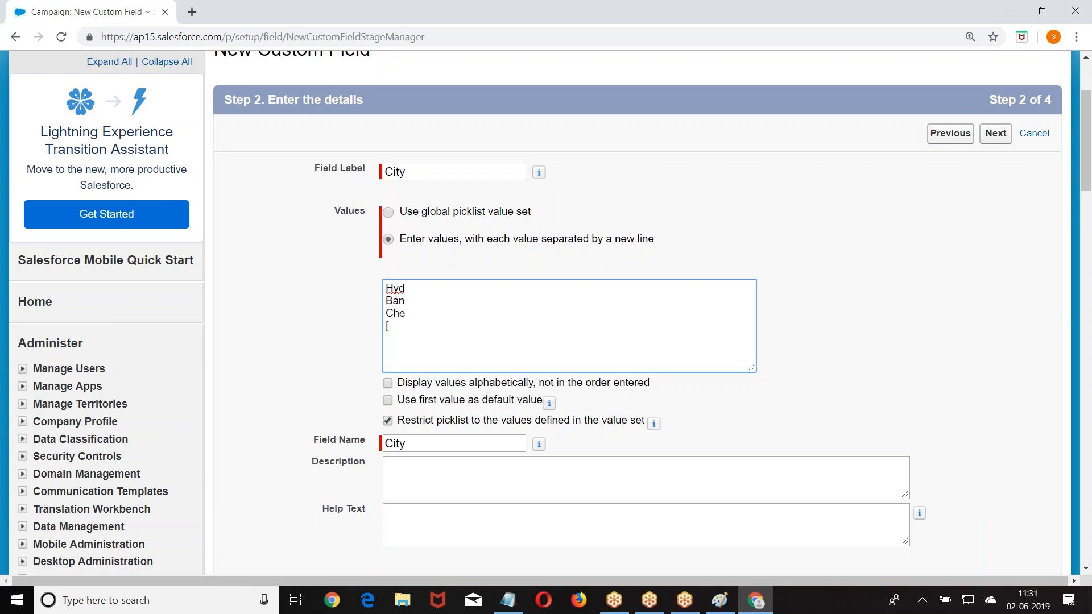
type(" Che Pune")
left_click(1001, 136)
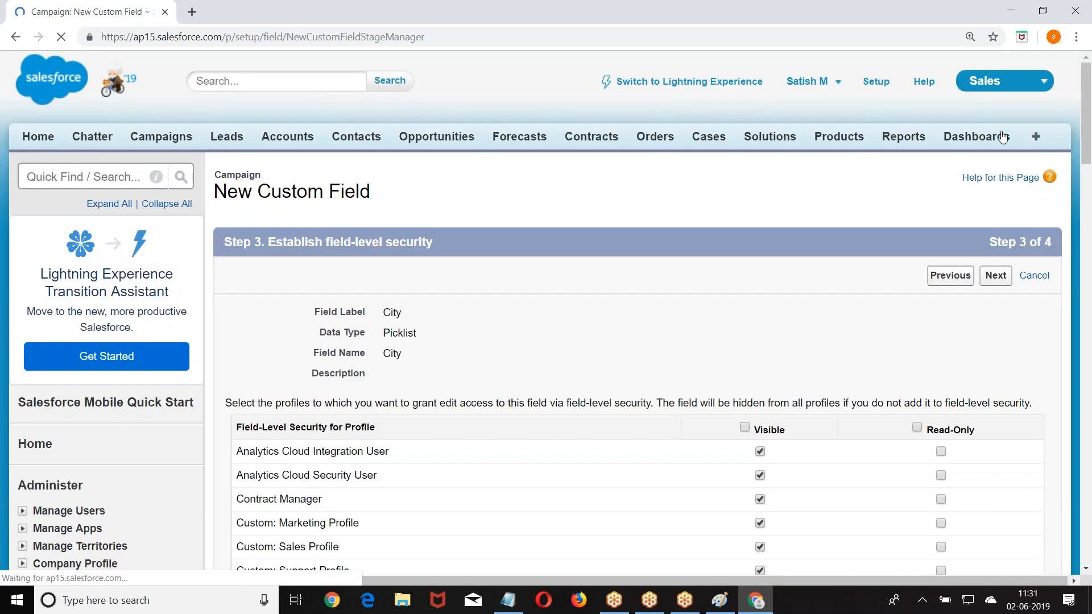
left_click(997, 275)
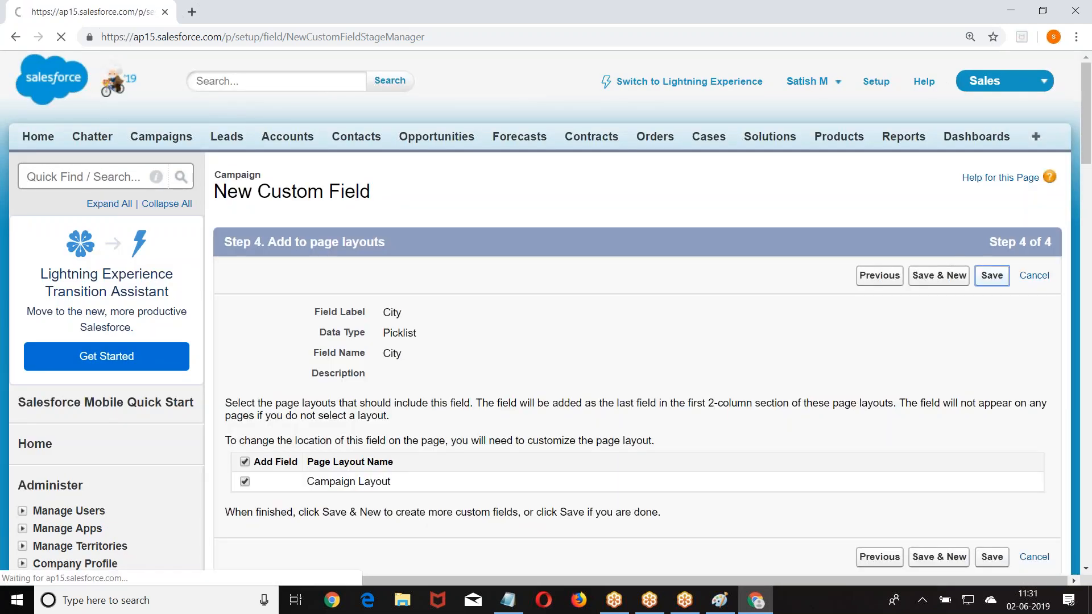
scroll(690, 243, "down", 3)
- Edit the standard Actual Cost in Campaign currency field and highlight its label
scroll(414, 157, "down", 5)
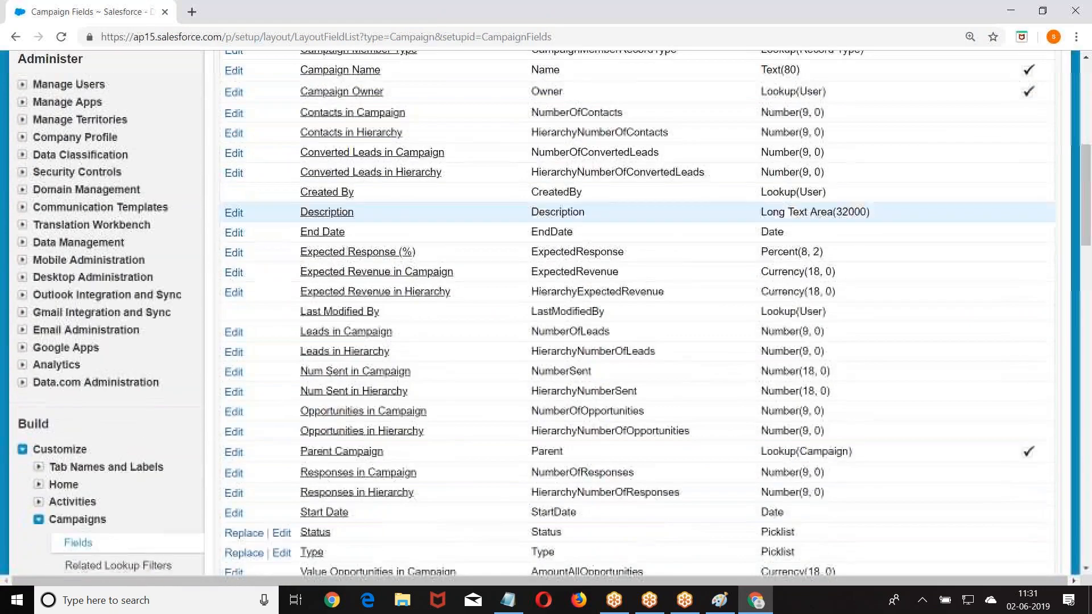
scroll(414, 157, "up", 5)
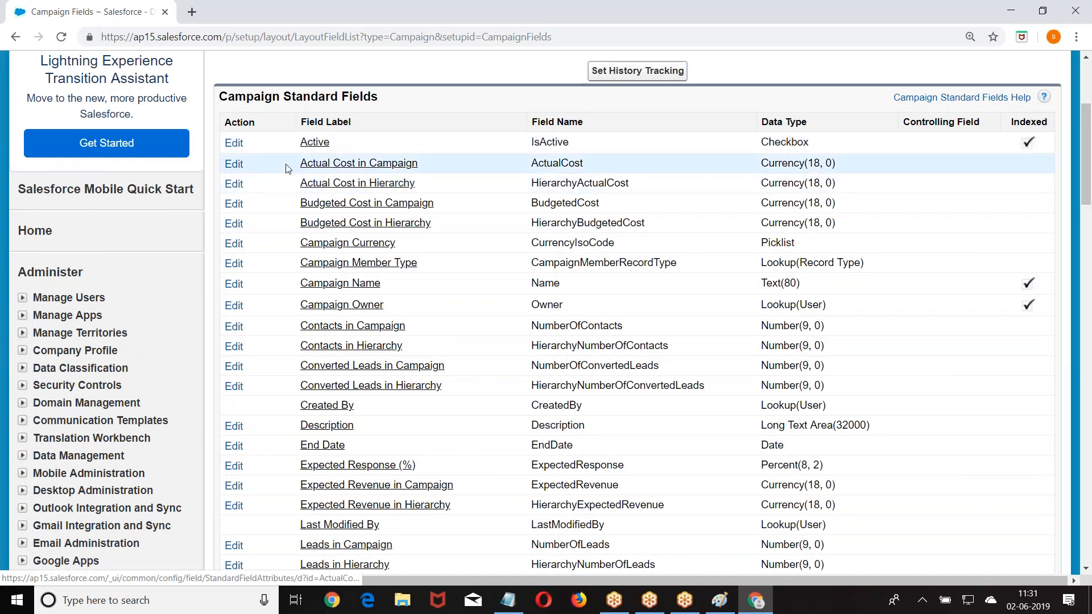
left_click(234, 164)
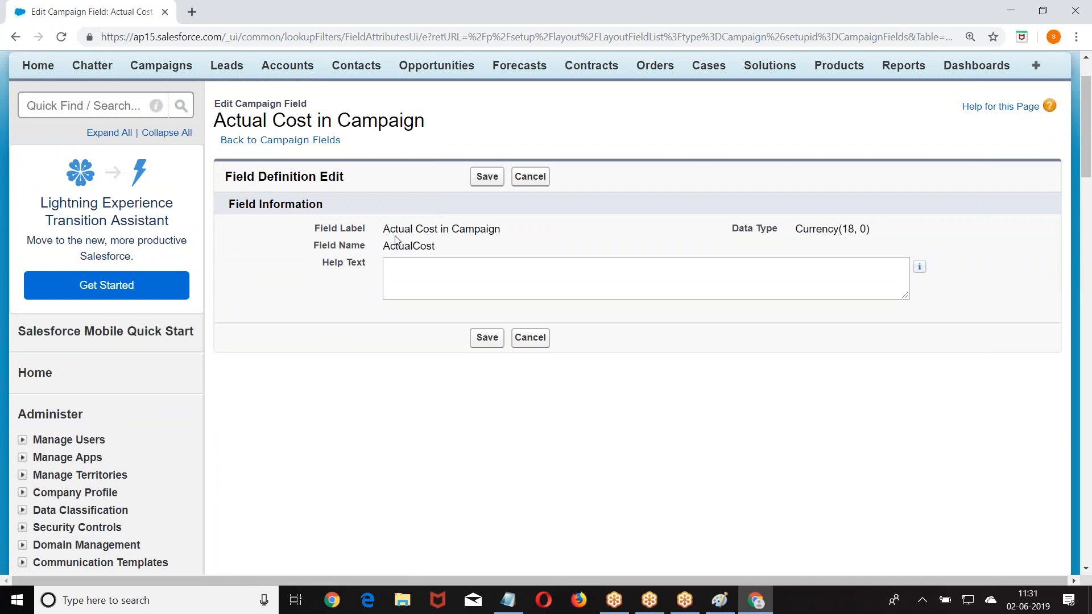
left_click_drag(384, 229, 512, 239)
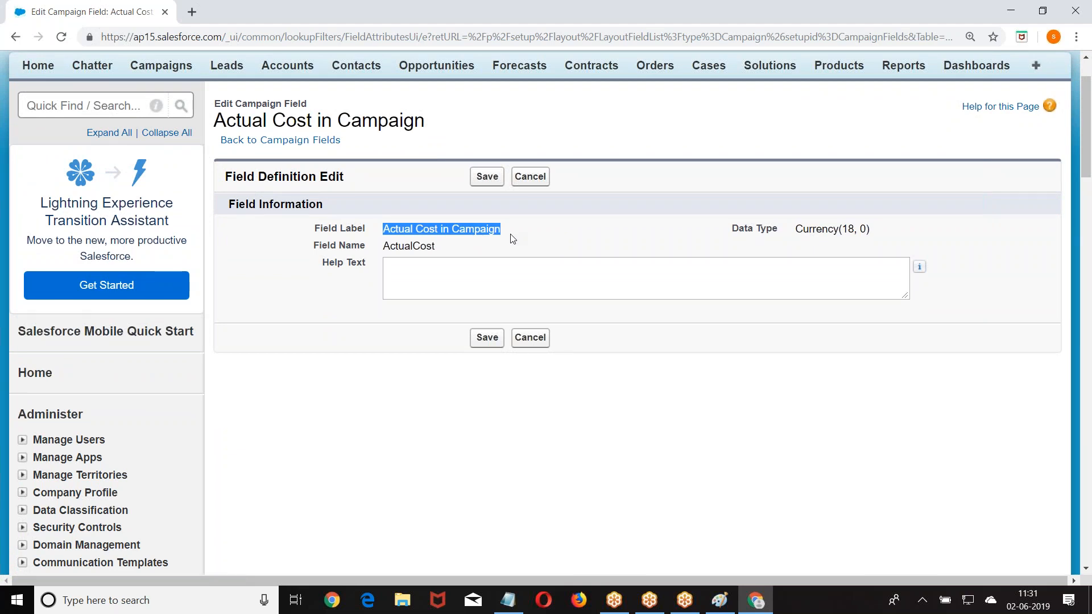
scroll(512, 237, "down", 2)
scroll(321, 261, "up", 1)
scroll(308, 301, "down", 9)
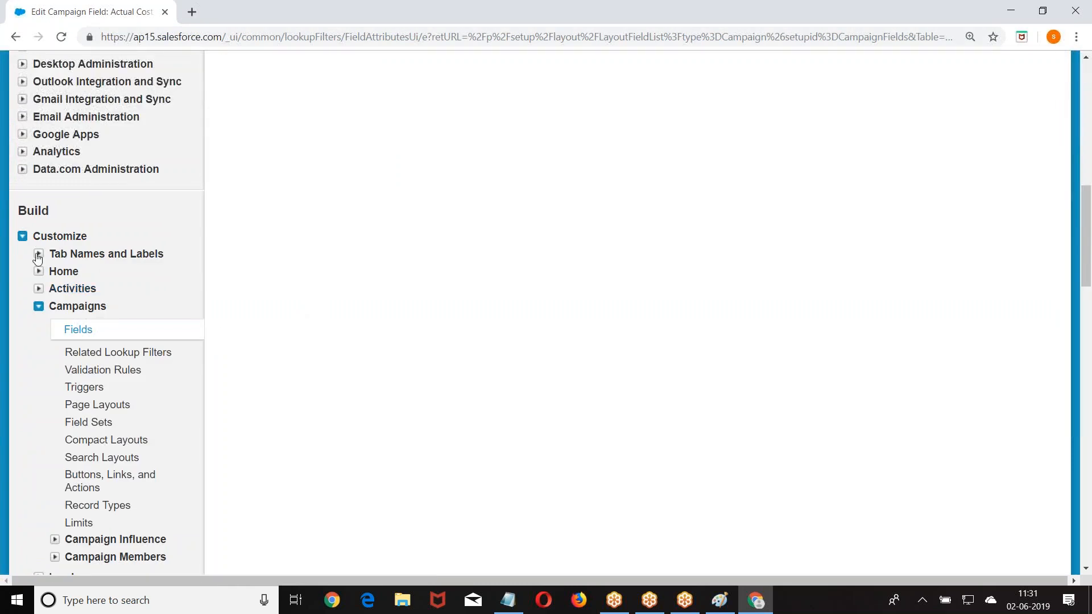
- Open Rename Tabs and Labels and edit the Campaigns tab's Campaign/Campaigns names
left_click(38, 256)
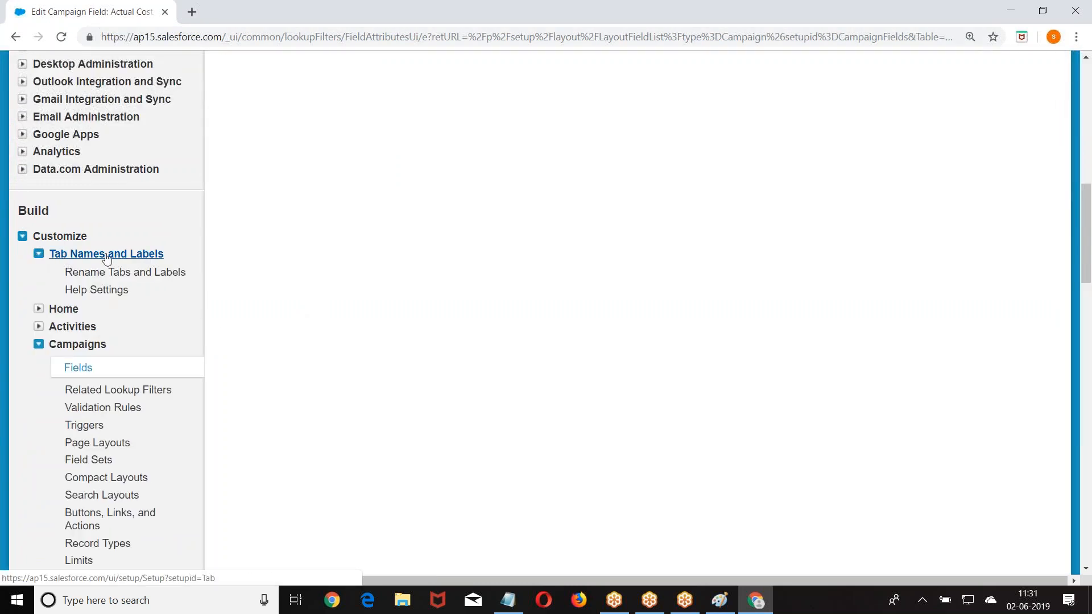
left_click(127, 273)
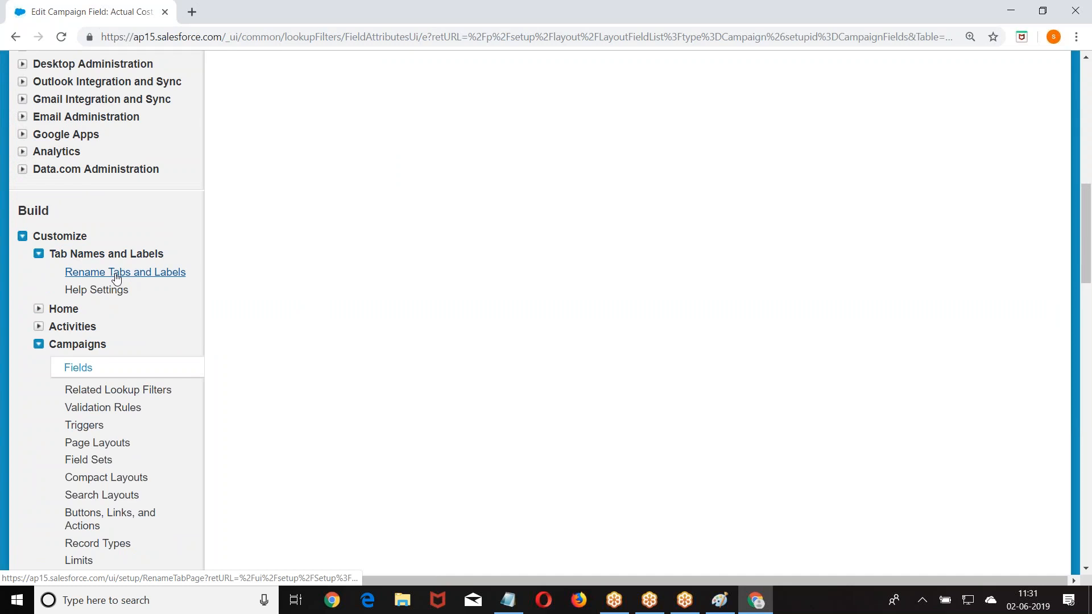
scroll(434, 263, "down", 5)
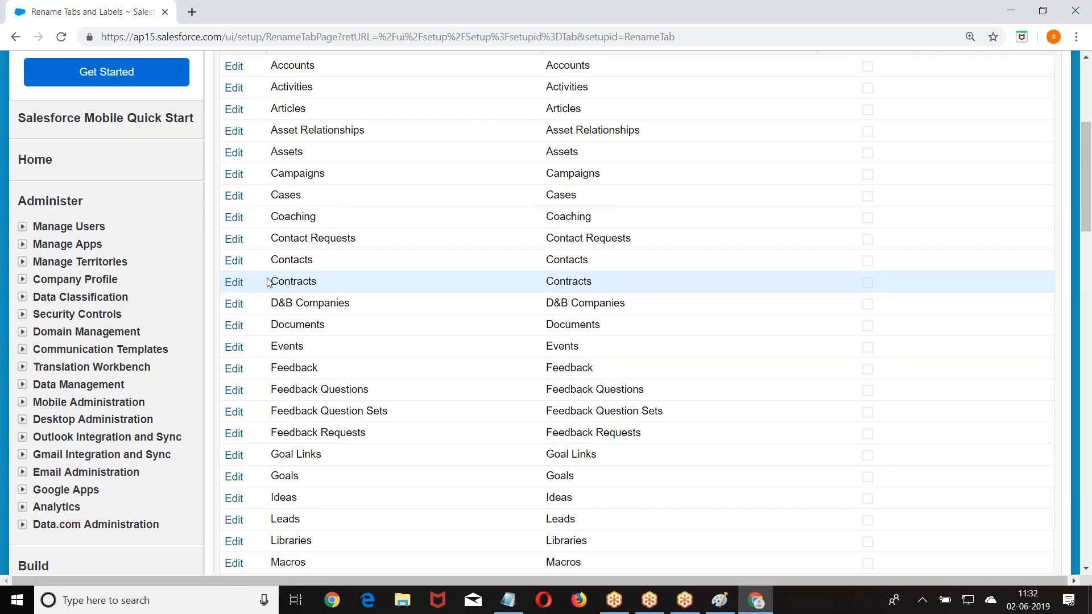
scroll(302, 269, "down", 1)
scroll(282, 233, "up", 1)
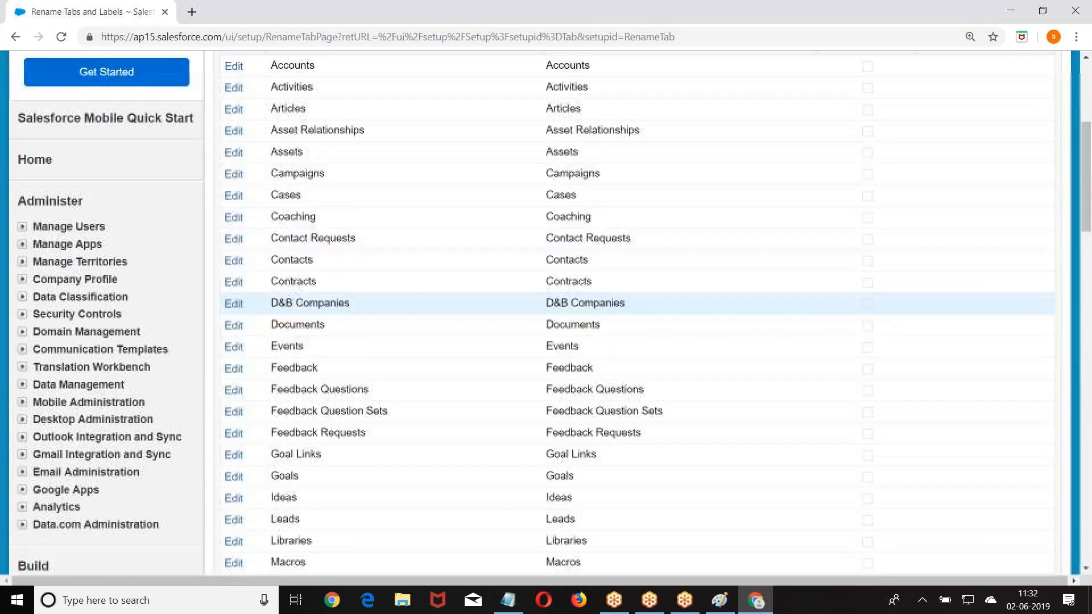
left_click(234, 175)
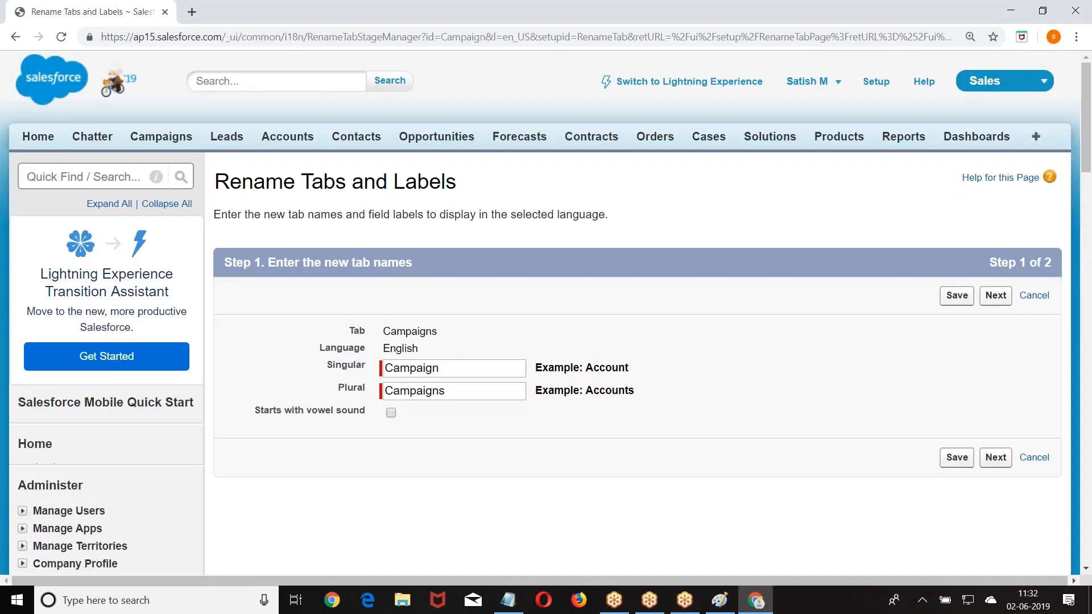
- Shorten the Campaign Member Status field label to Member Status
scroll(541, 230, "down", 3)
left_click(994, 316)
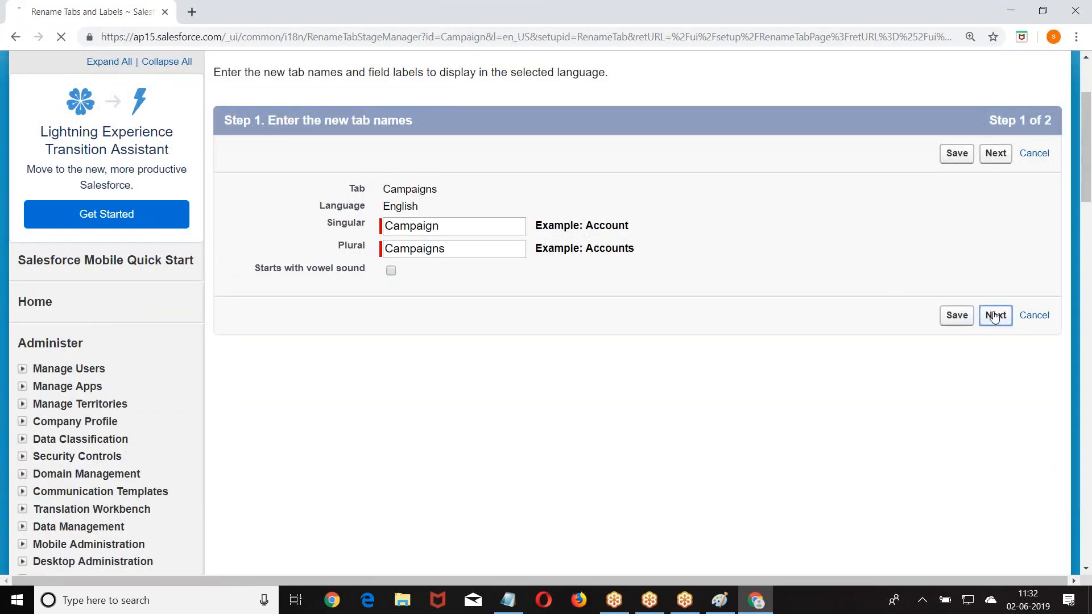
scroll(995, 314, "down", 6)
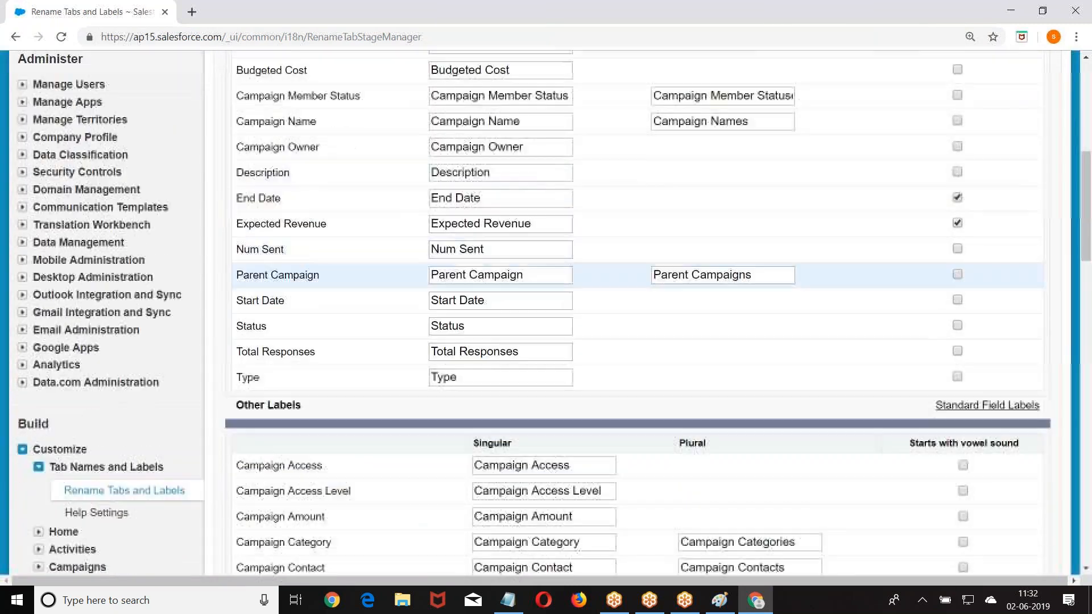
scroll(421, 174, "down", 1)
scroll(398, 173, "up", 1)
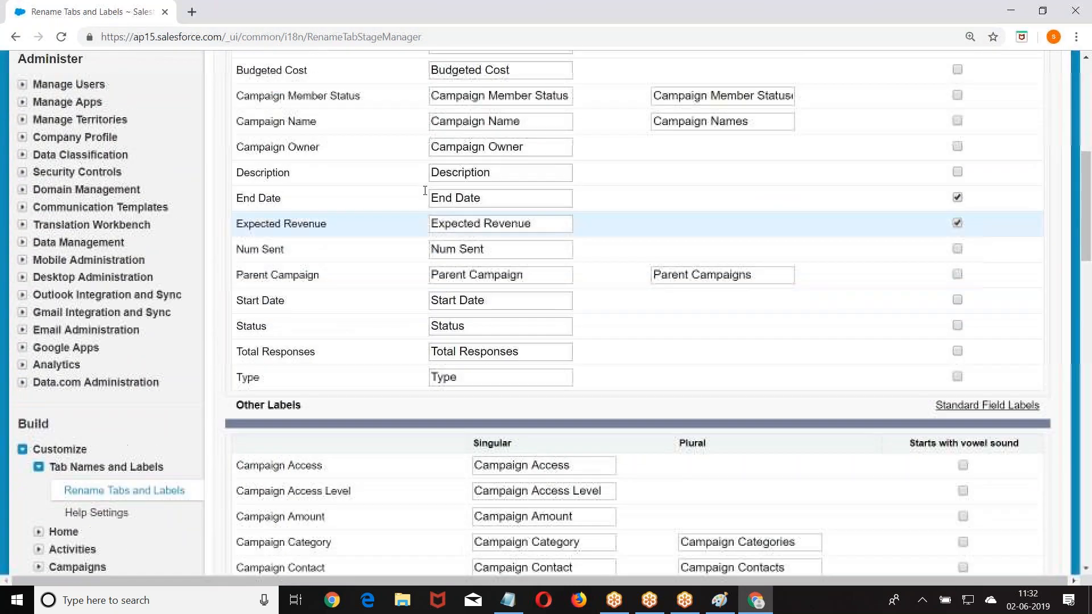
scroll(392, 173, "up", 2)
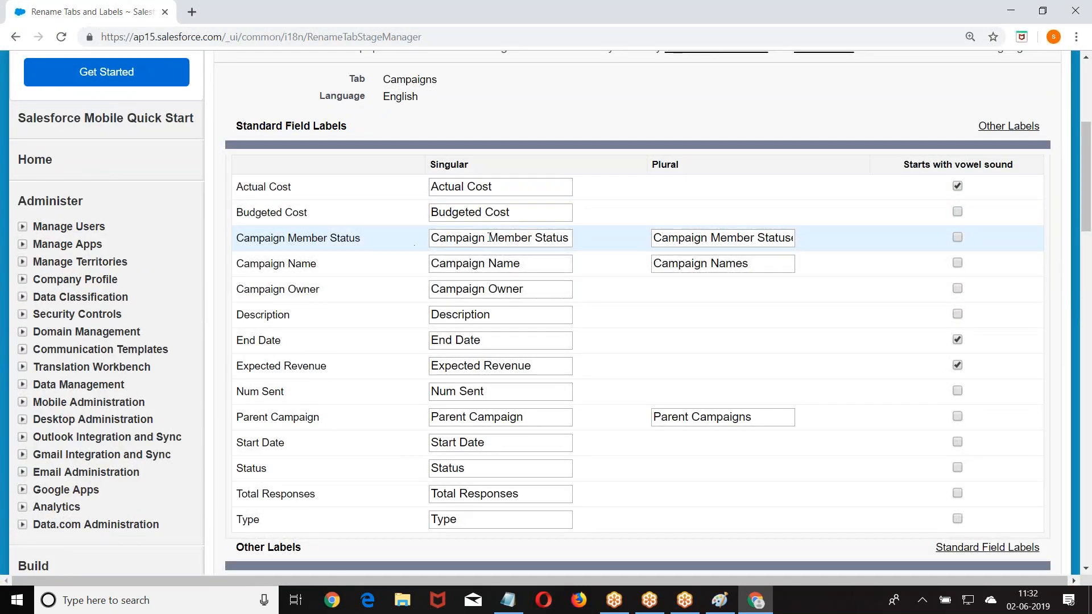
left_click_drag(488, 238, 420, 243)
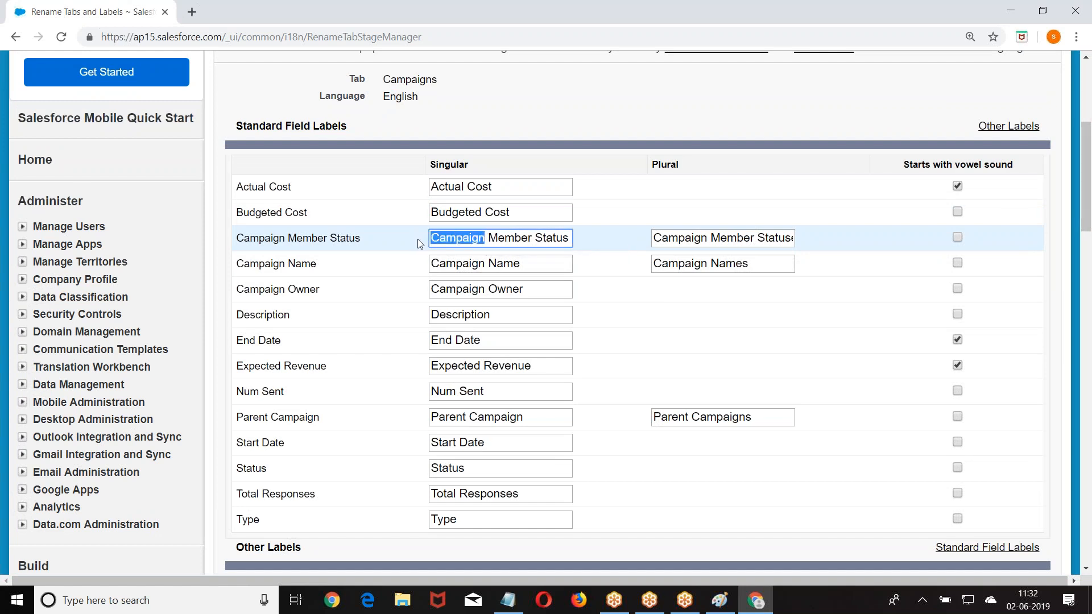
key("BackSpace")
key("Delete")
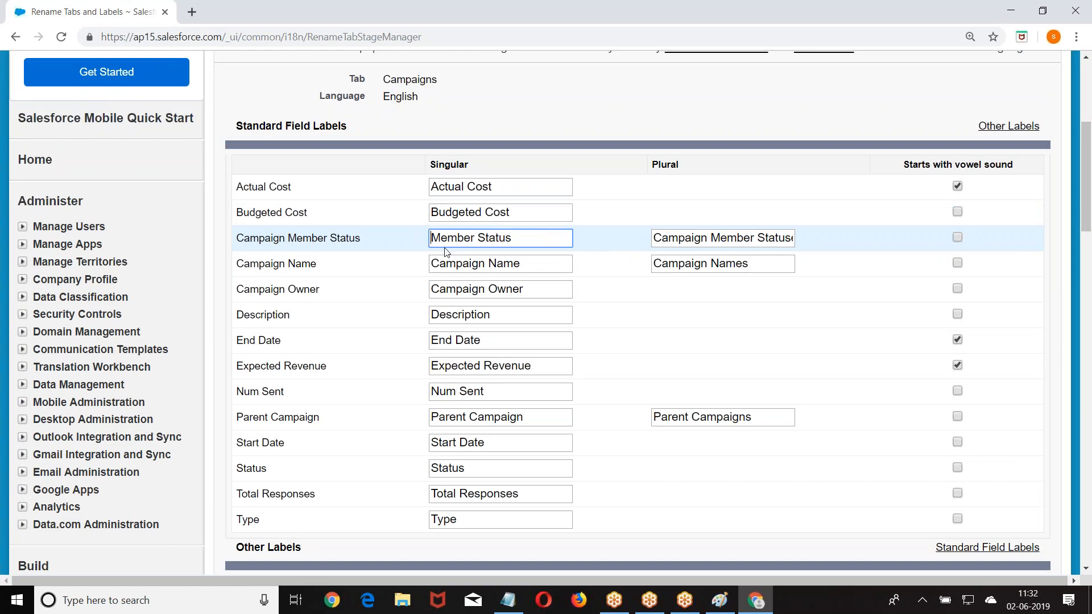
- Relabel Budgeted Cost as Proposed Expenditure and save the Campaigns relabel
left_click(516, 214)
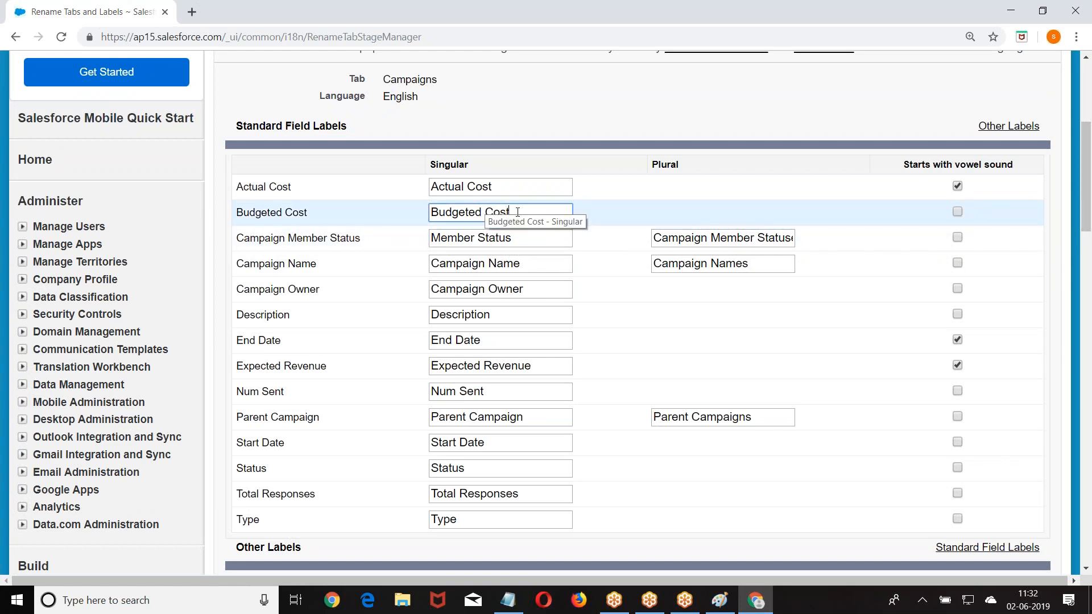
left_click_drag(511, 212, 414, 215)
key("BackSpace")
type("Prop")
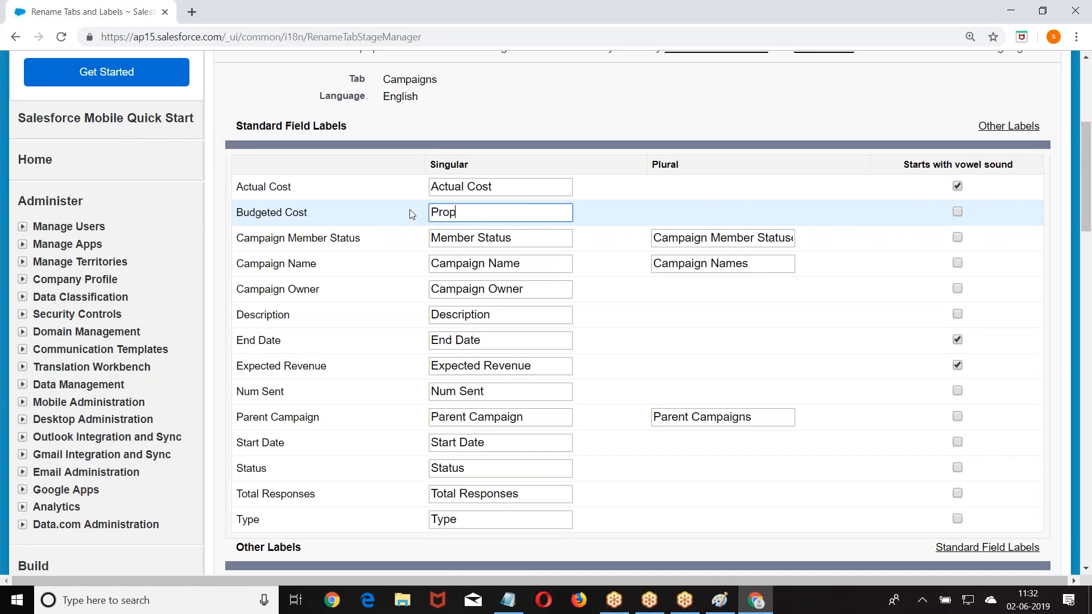
type("osed Expenditure")
scroll(630, 213, "down", 1)
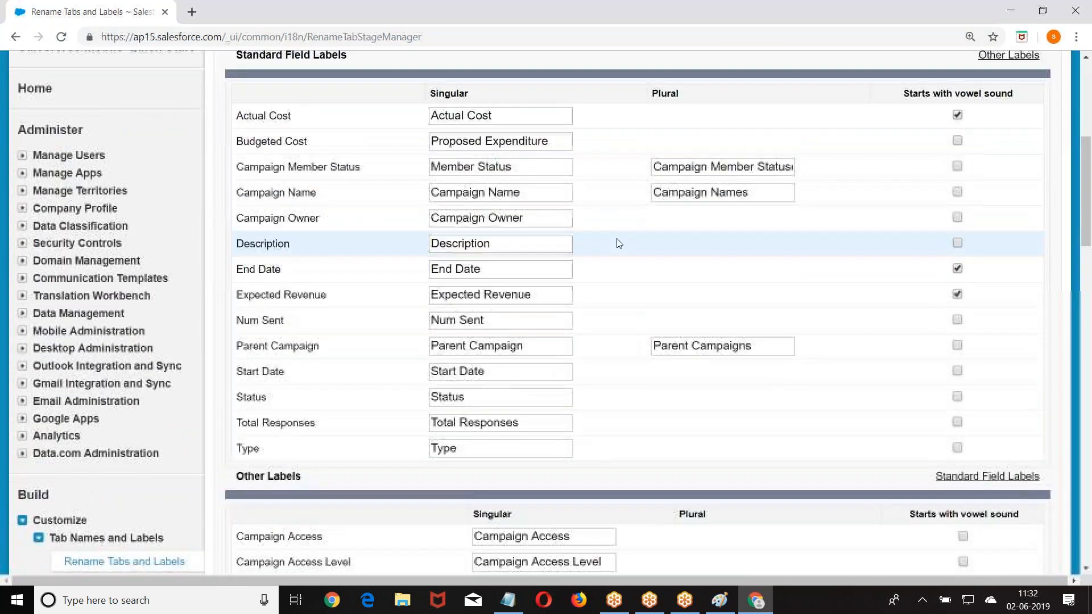
scroll(617, 241, "up", 6)
left_click(990, 297)
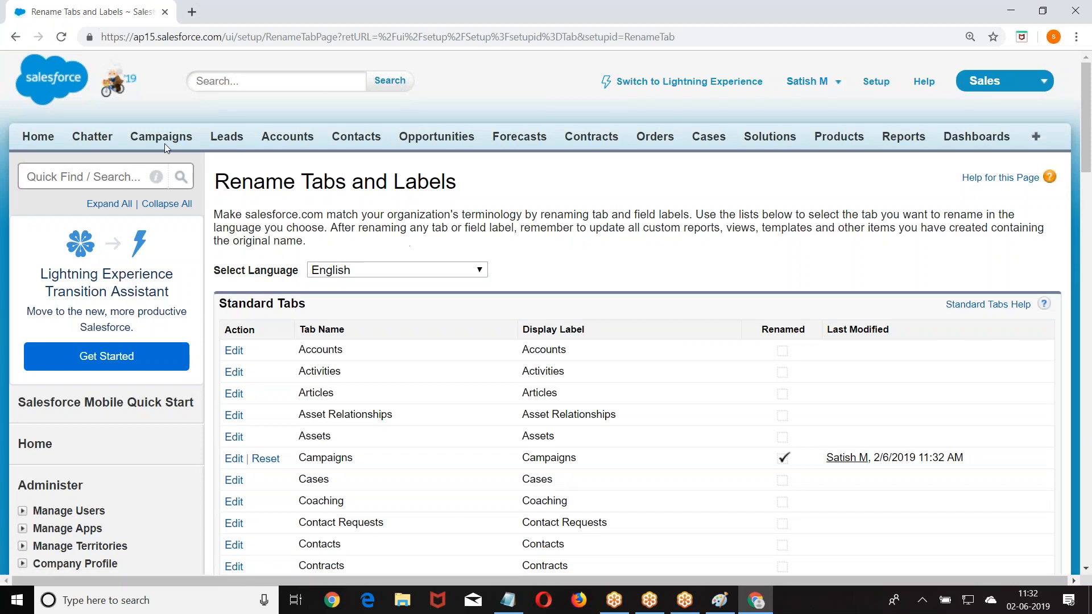
- Check Proposed Expenditure, Proposed Date, Manager Approved and City on a blank New Campaign form, then return to Campaigns
left_click(165, 143)
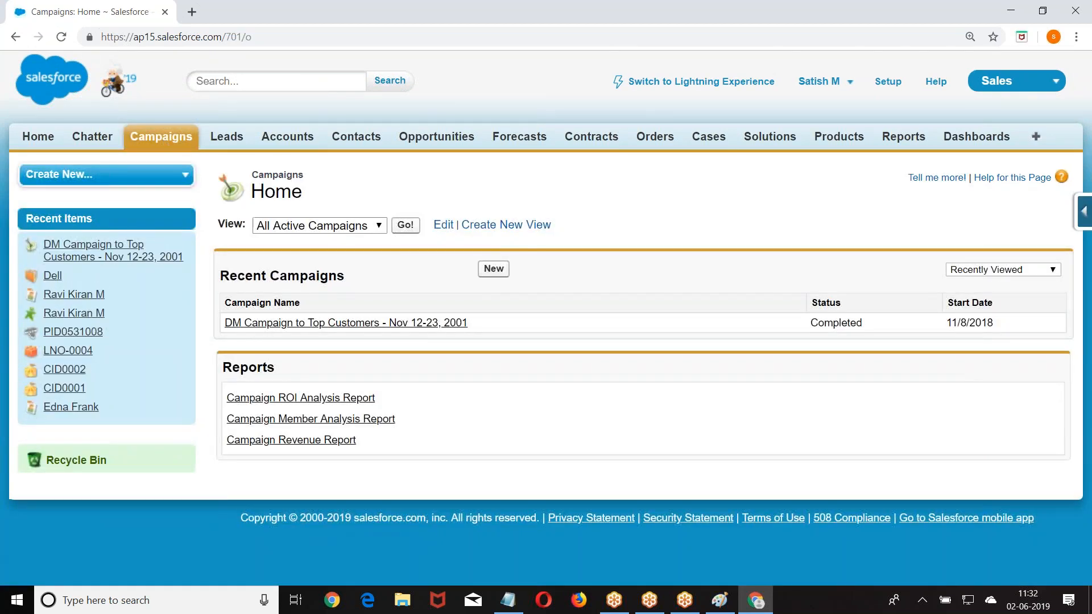
left_click(492, 270)
scroll(492, 277, "down", 5)
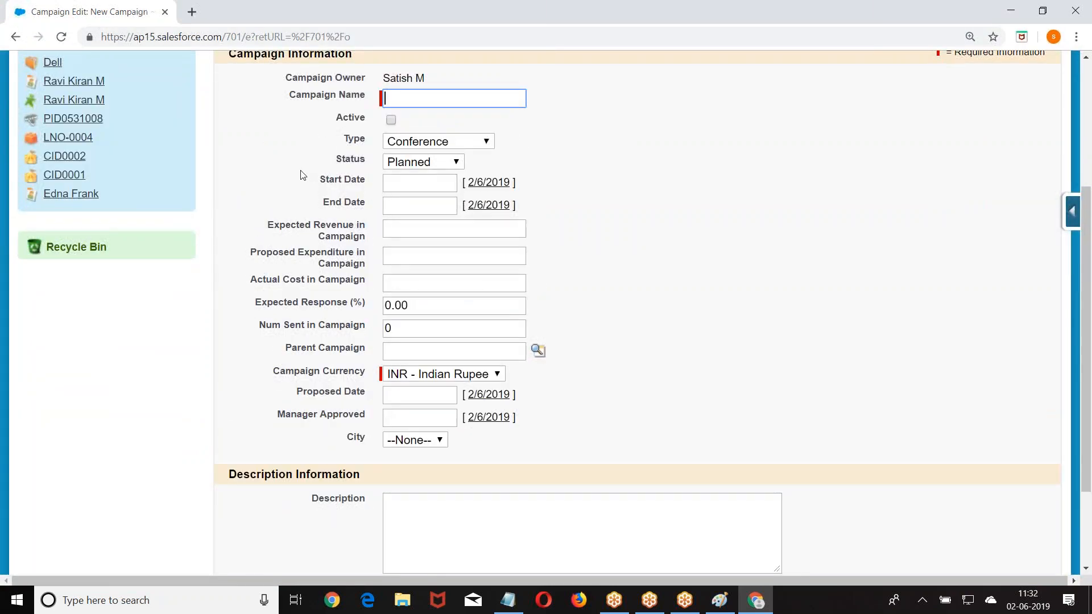
scroll(366, 341, "down", 2)
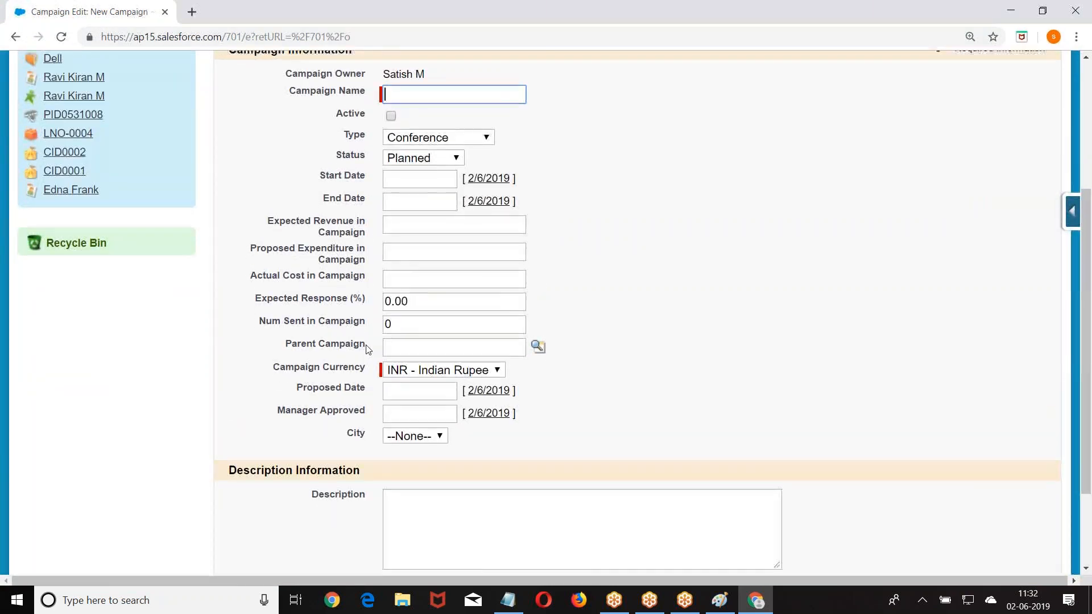
scroll(327, 314, "up", 5)
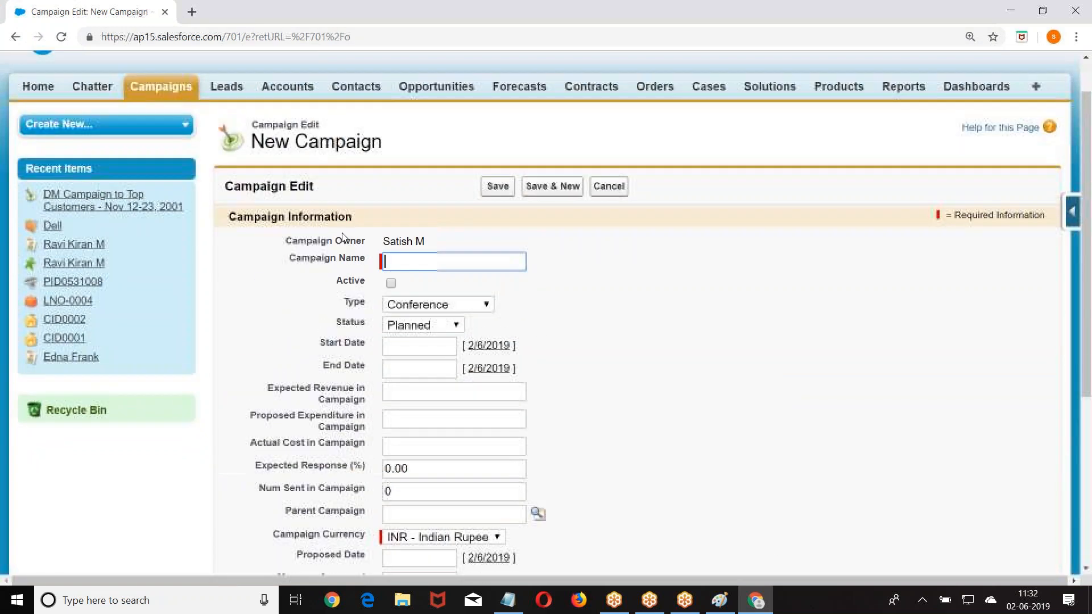
left_click(170, 86)
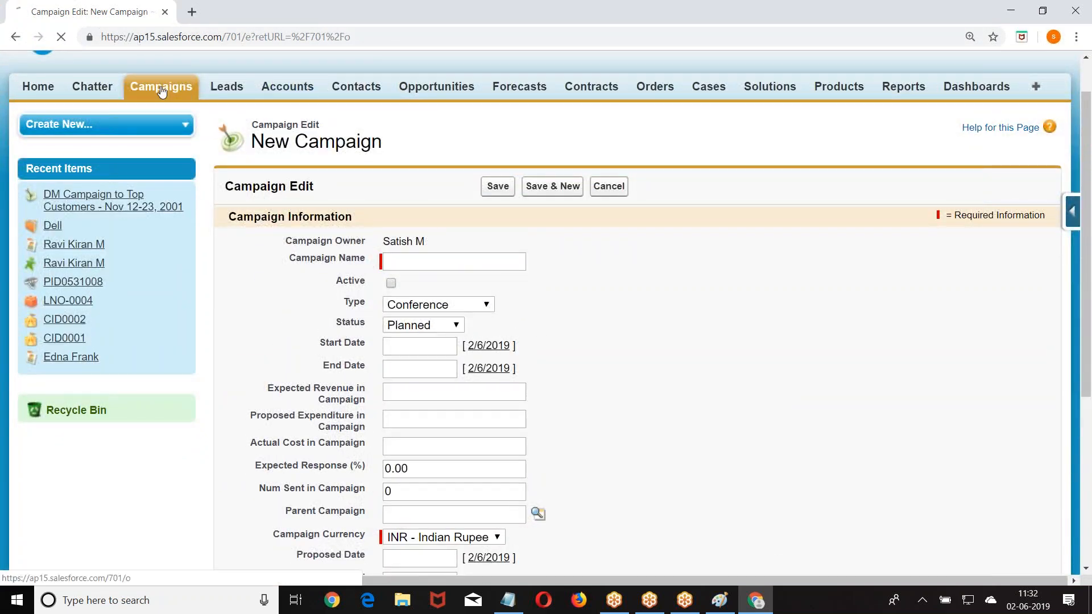
left_click(334, 320)
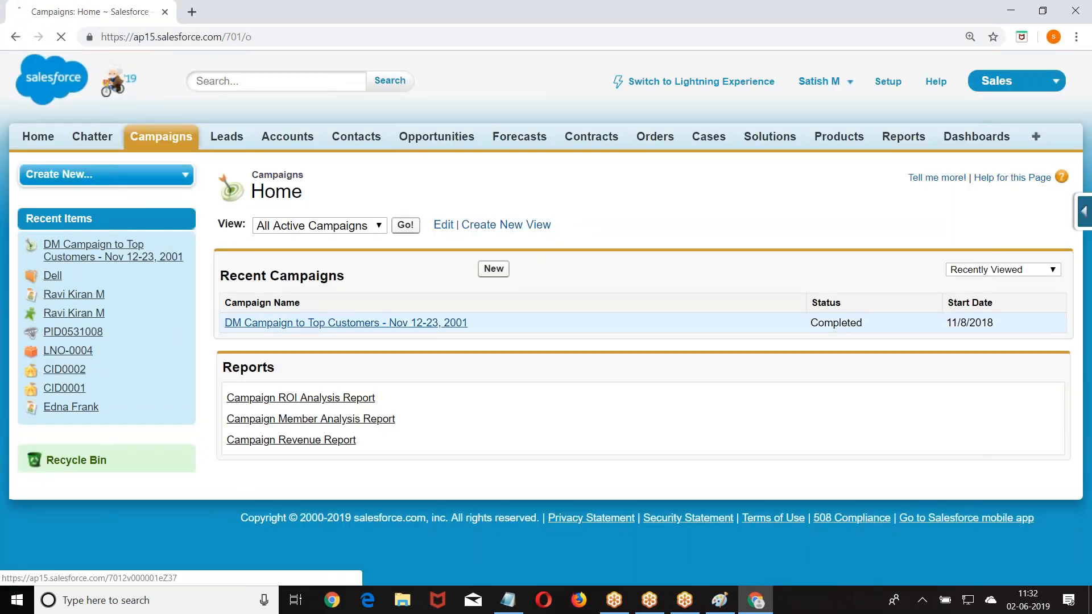
scroll(385, 362, "down", 5)
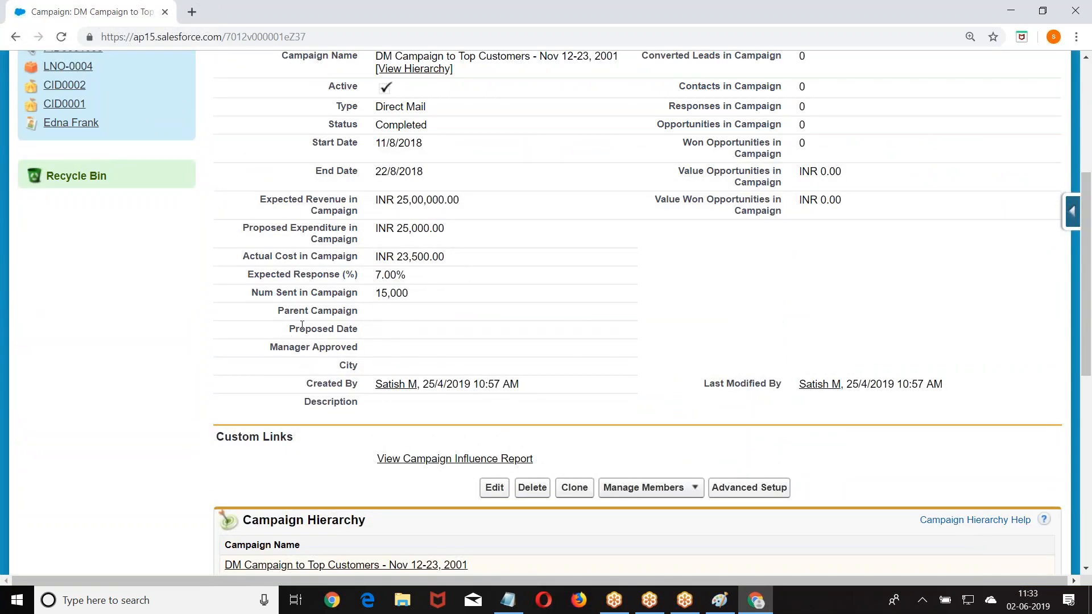
scroll(568, 318, "up", 3)
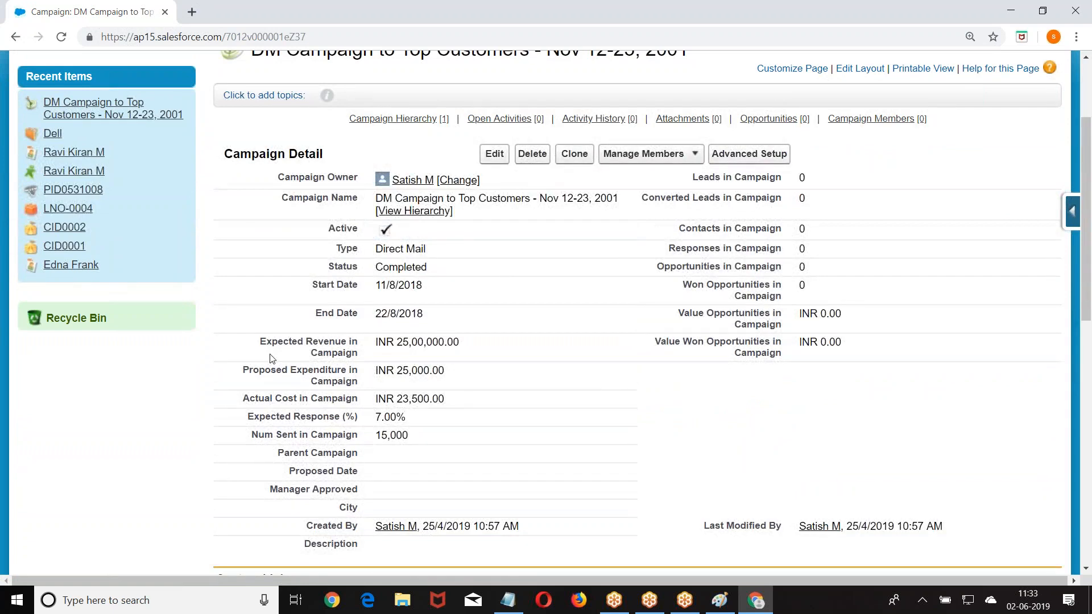
left_click_drag(240, 370, 364, 383)
left_click(366, 394)
scroll(190, 397, "down", 3)
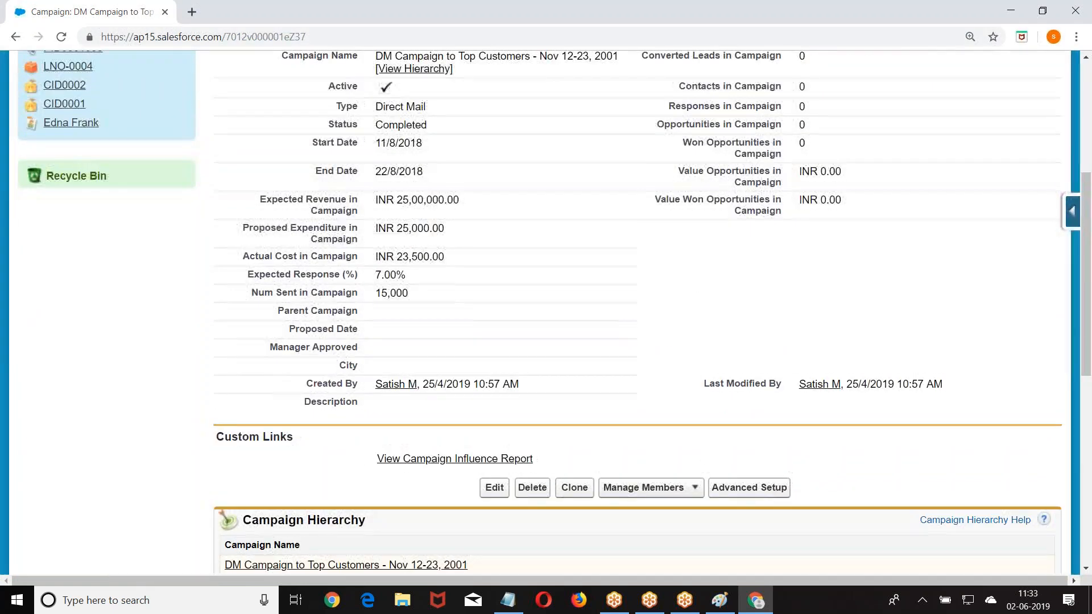
left_click_drag(261, 229, 287, 229)
left_click_drag(295, 328, 354, 329)
scroll(455, 310, "down", 1)
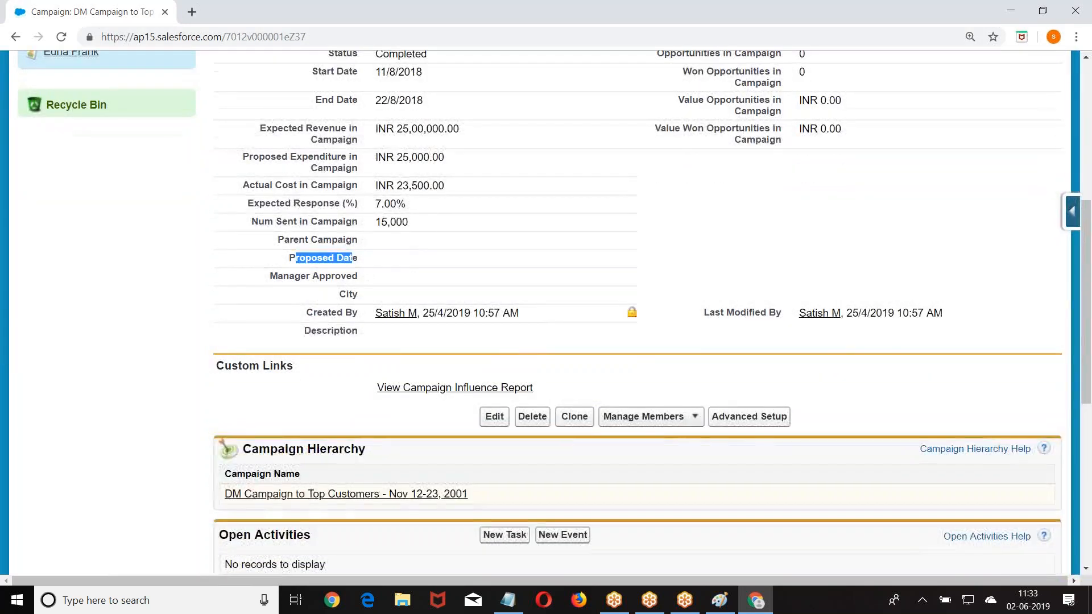
scroll(500, 329, "up", 3)
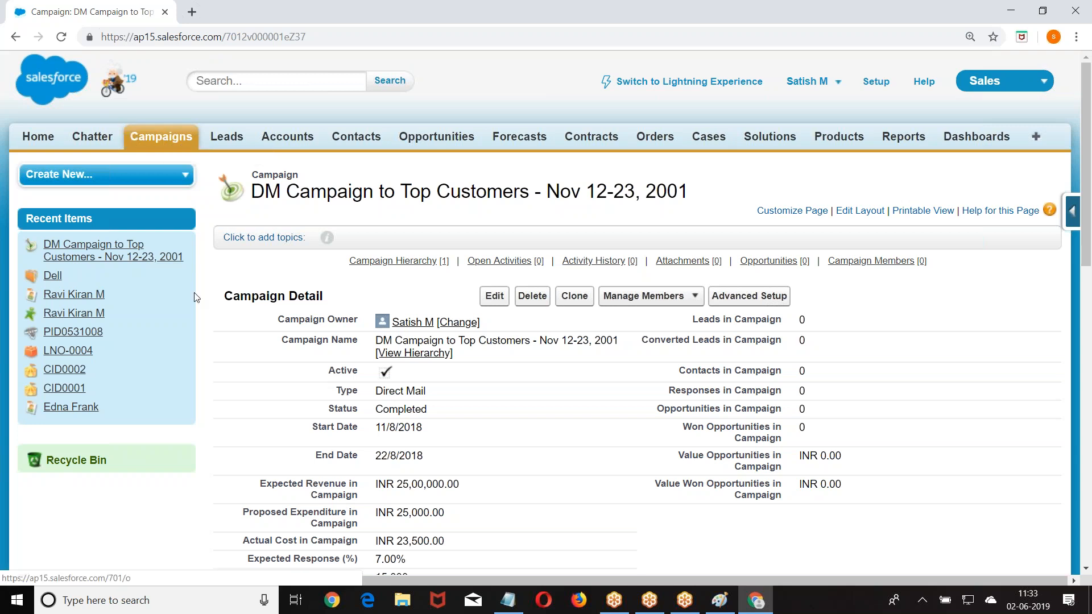
scroll(195, 297, "down", 6)
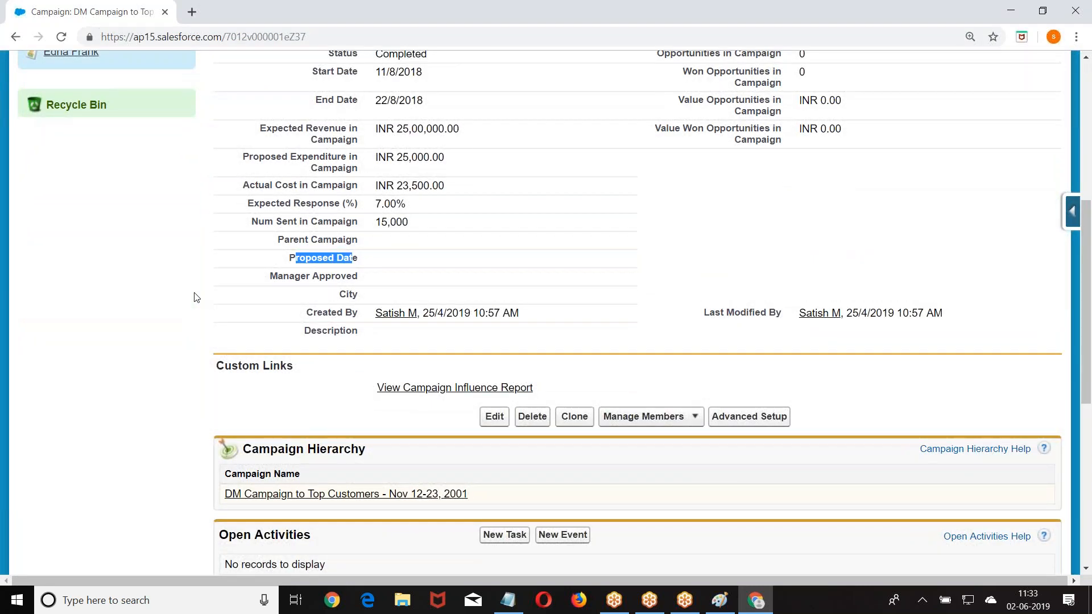
scroll(195, 297, "up", 6)
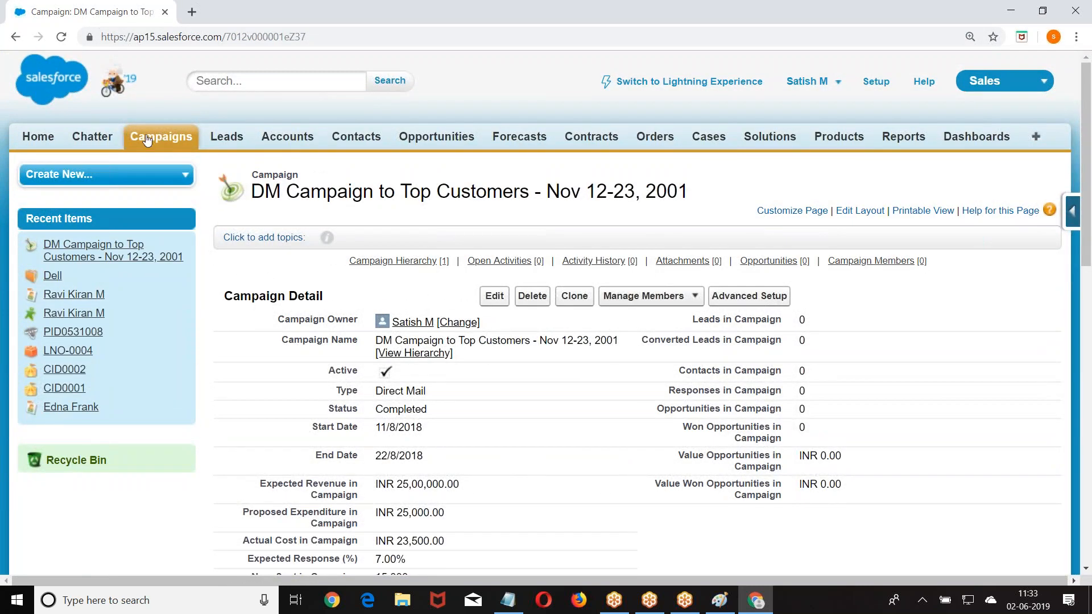
- Go to Setup's Rename Tabs and Labels page and edit the Campaigns tab
left_click(876, 83)
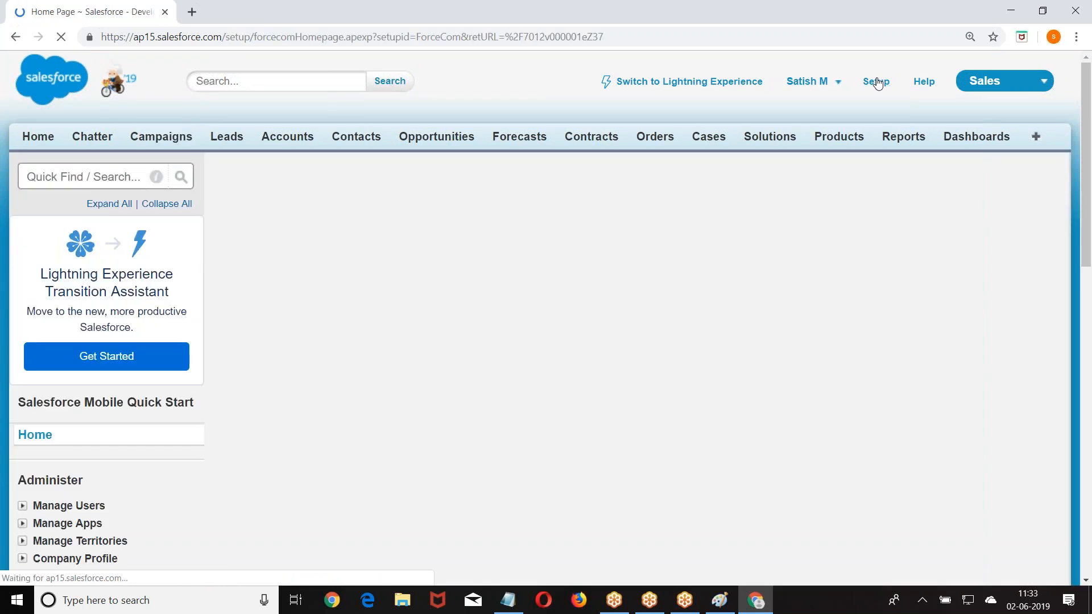
scroll(53, 240, "down", 10)
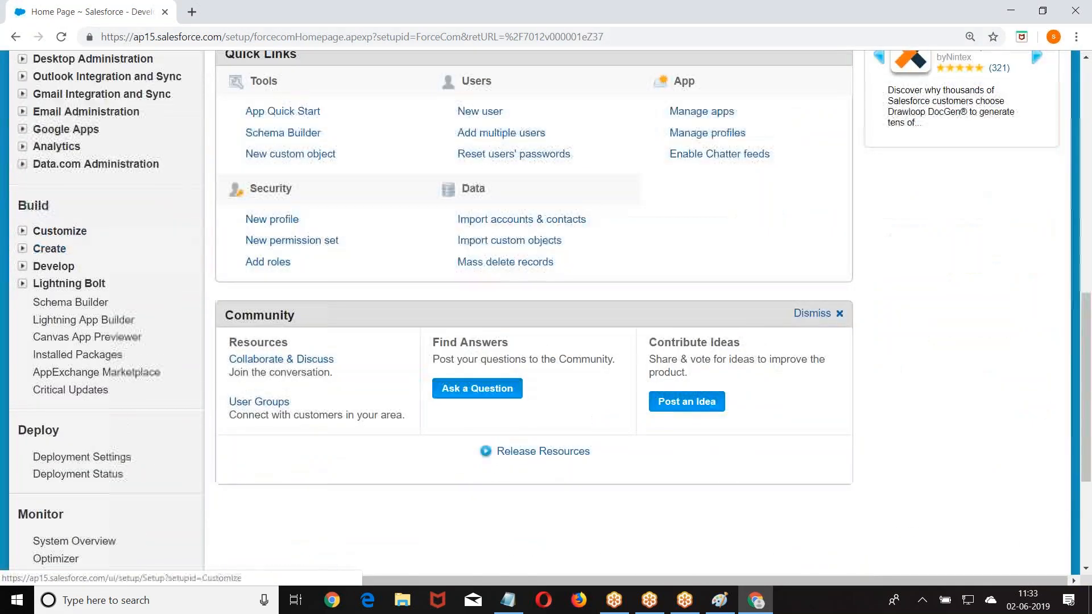
left_click(22, 230)
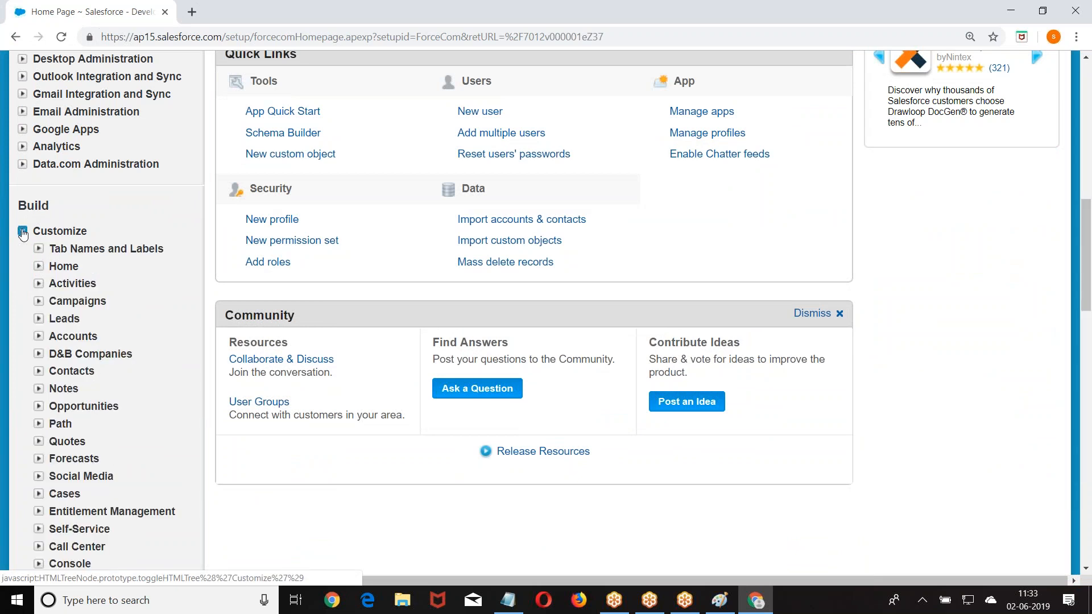
left_click(38, 250)
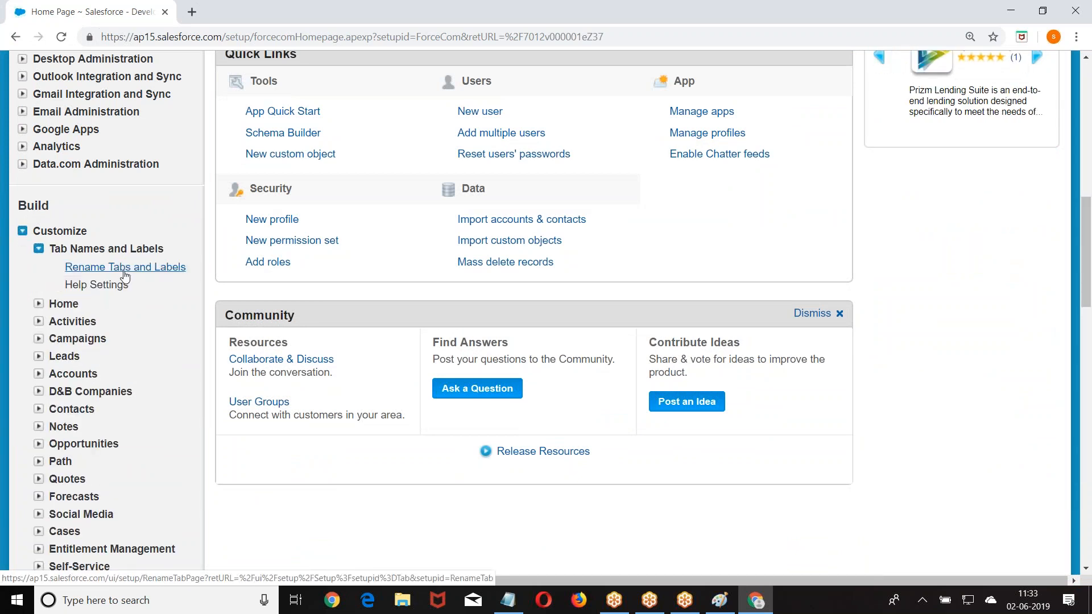
left_click(124, 270)
scroll(405, 266, "down", 5)
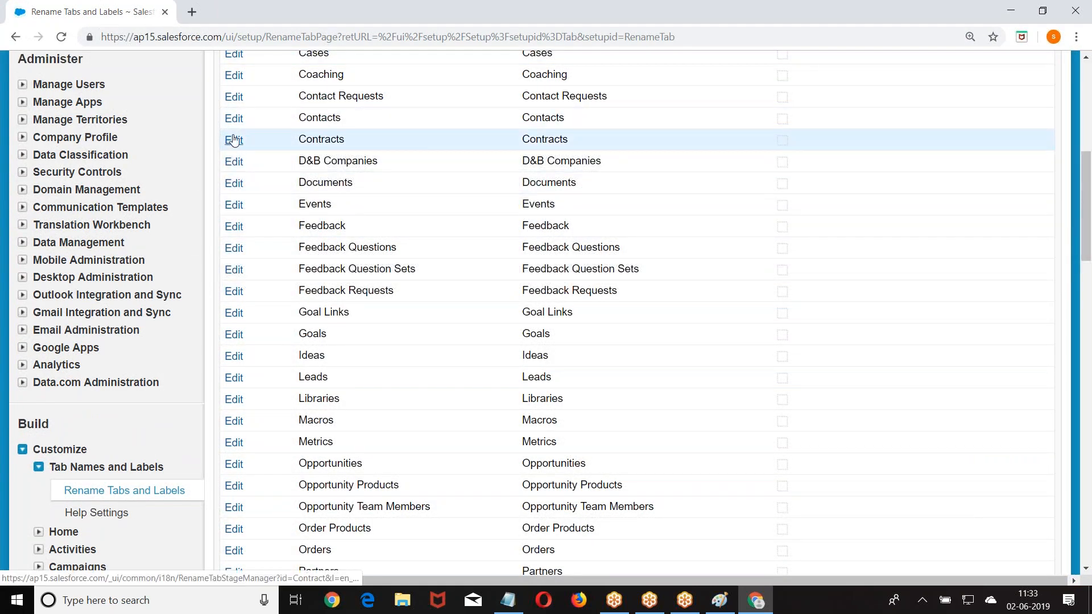
scroll(233, 120, "up", 1)
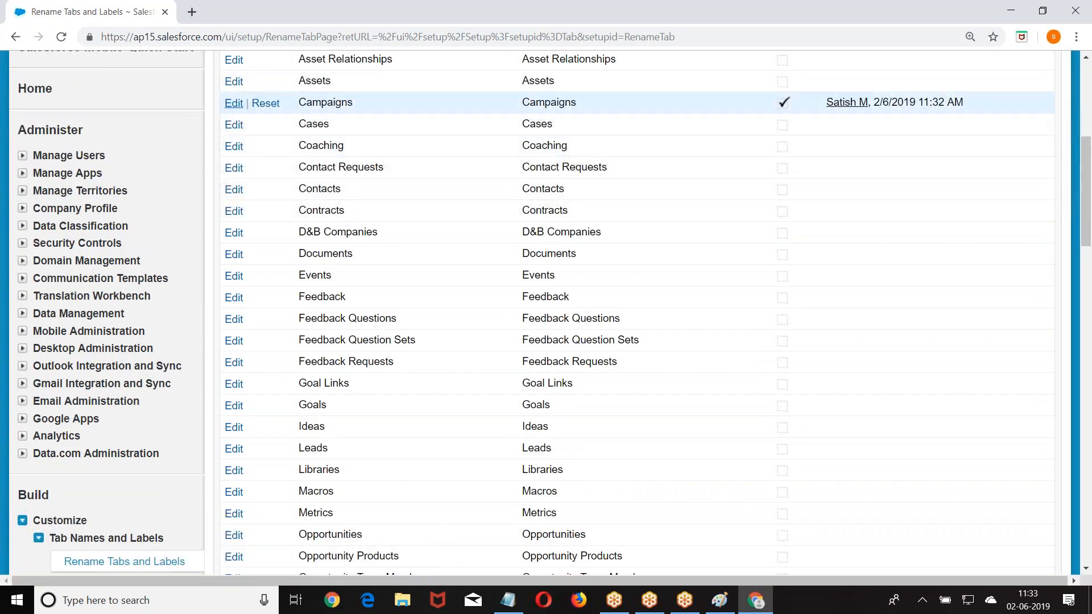
left_click(234, 103)
- Change the plural tab name from Campaigns to Promotions and save
left_click(470, 390)
double_click(398, 390)
key("BackSpace")
type("P")
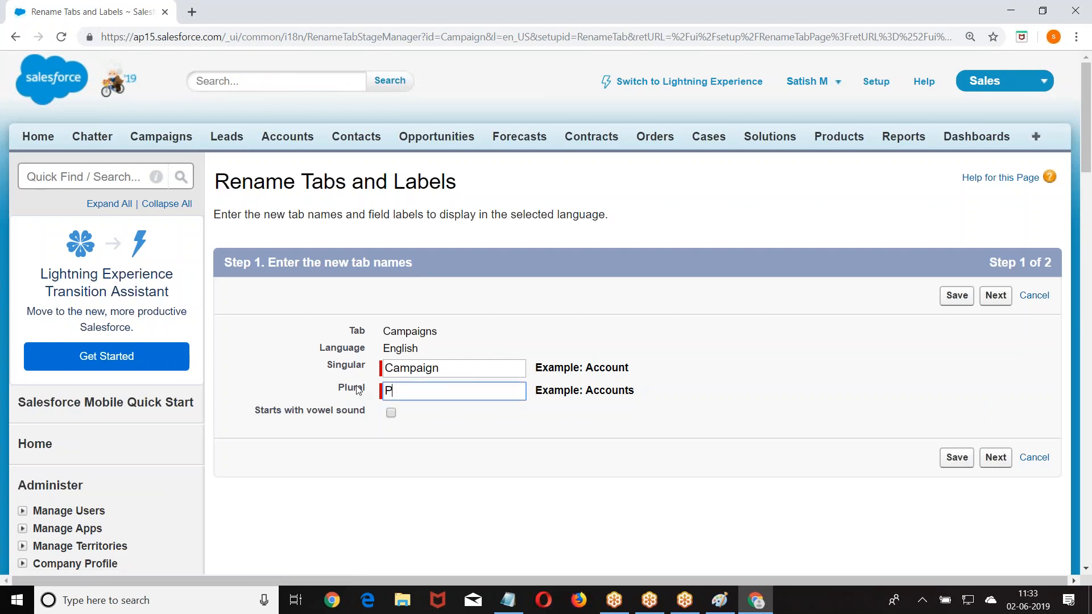
type("romoto")
key("BackSpace")
type("ions")
left_click(995, 459)
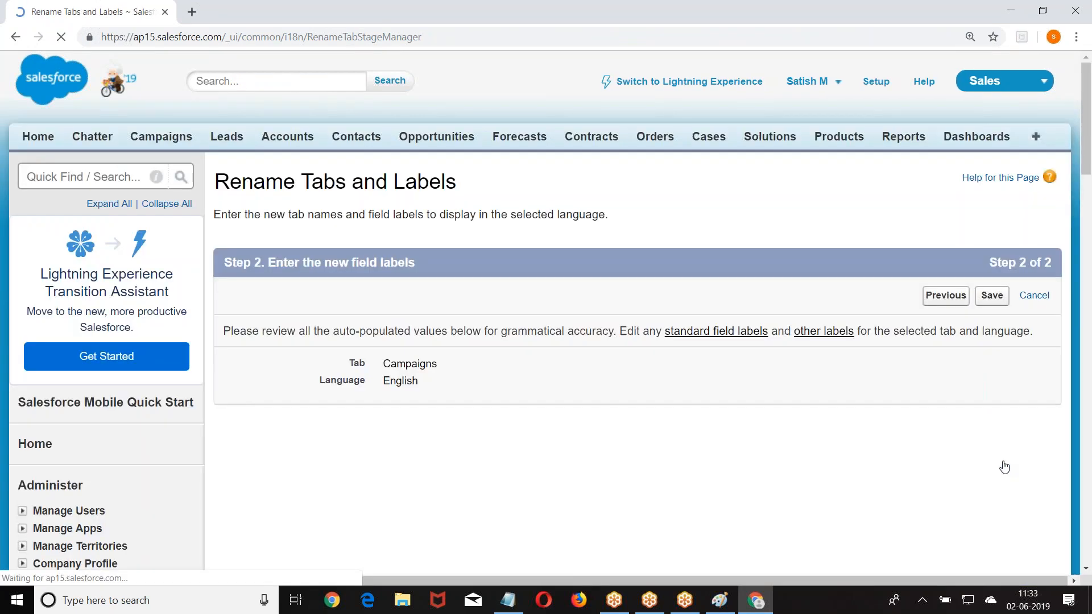
left_click(992, 295)
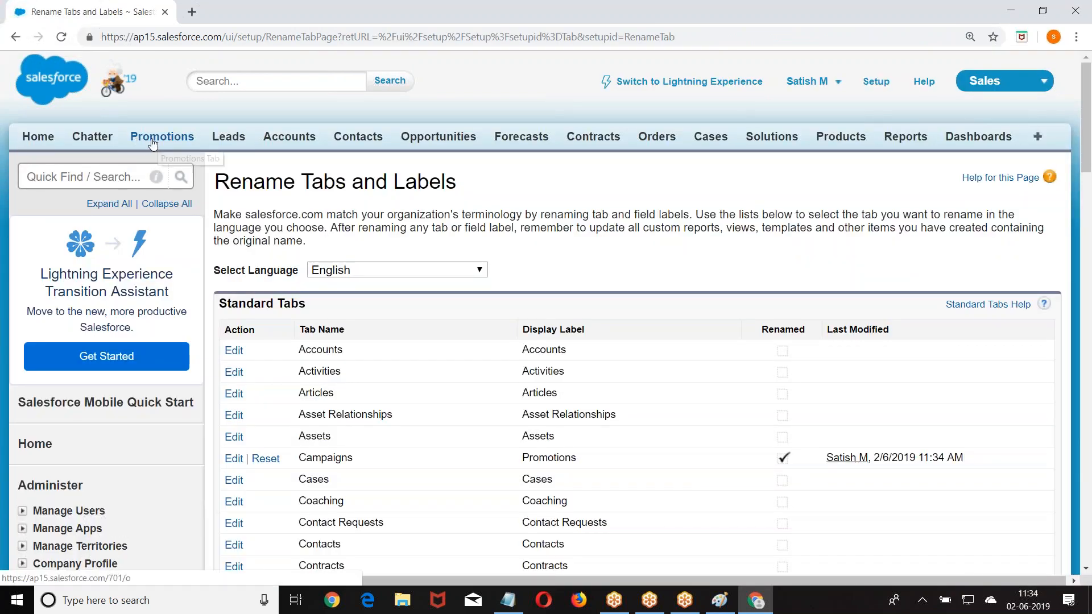
- Confirm Campaigns shows as Promotions in the Standard Tabs list, then bring Notepad forward
scroll(207, 310, "down", 3)
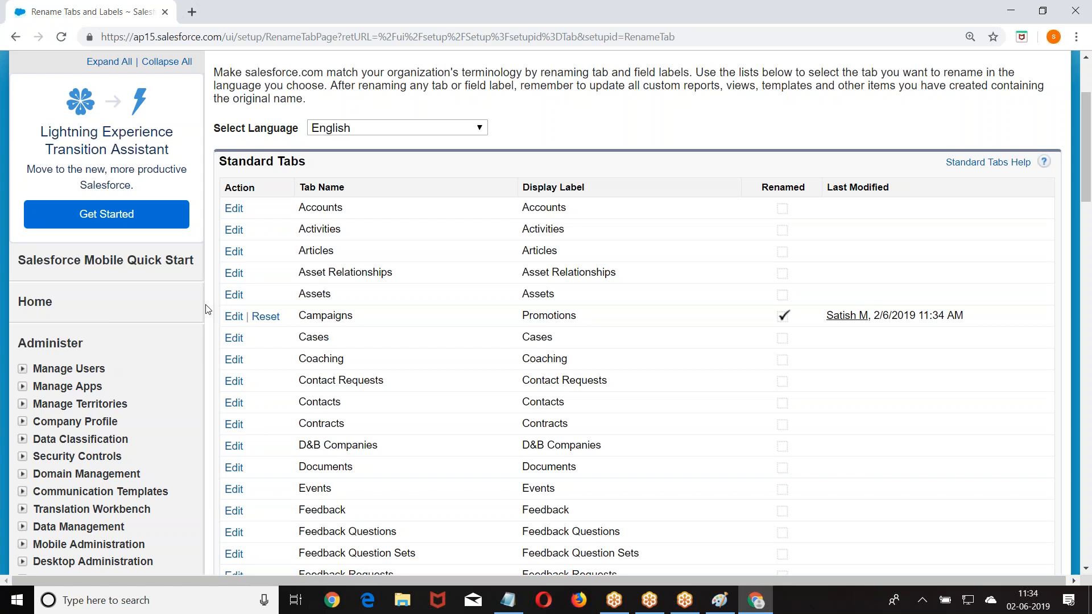
scroll(162, 330, "down", 2)
left_click(497, 604)
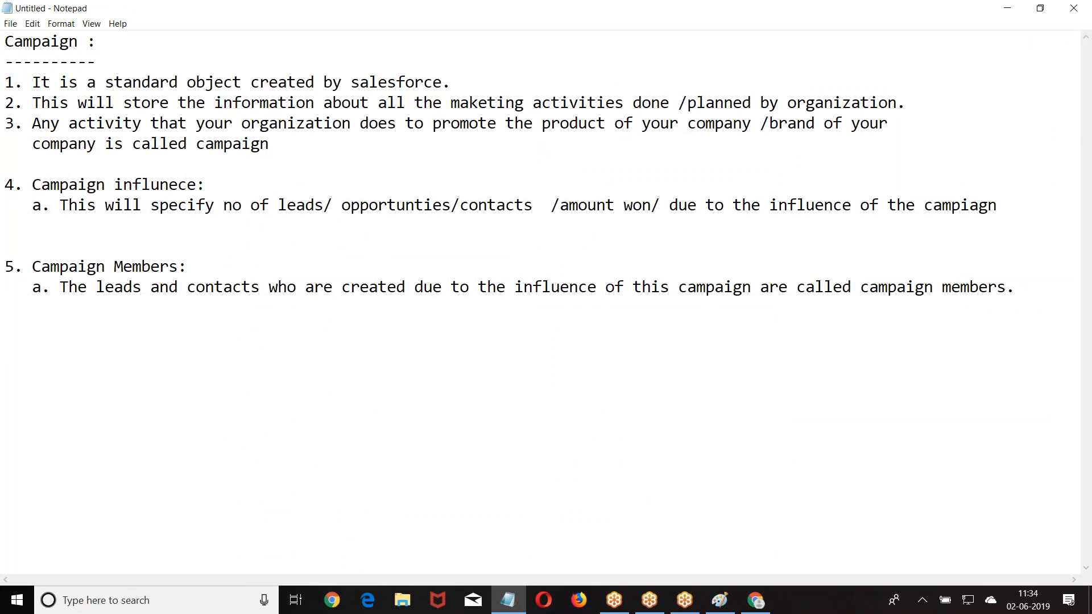
- Add a 'Lead:' heading underlined with '=' and point 1 defining a Lead as an interested person
type("Leads")
key("BackSpace")
type(":")
key("Return")
type("=========")
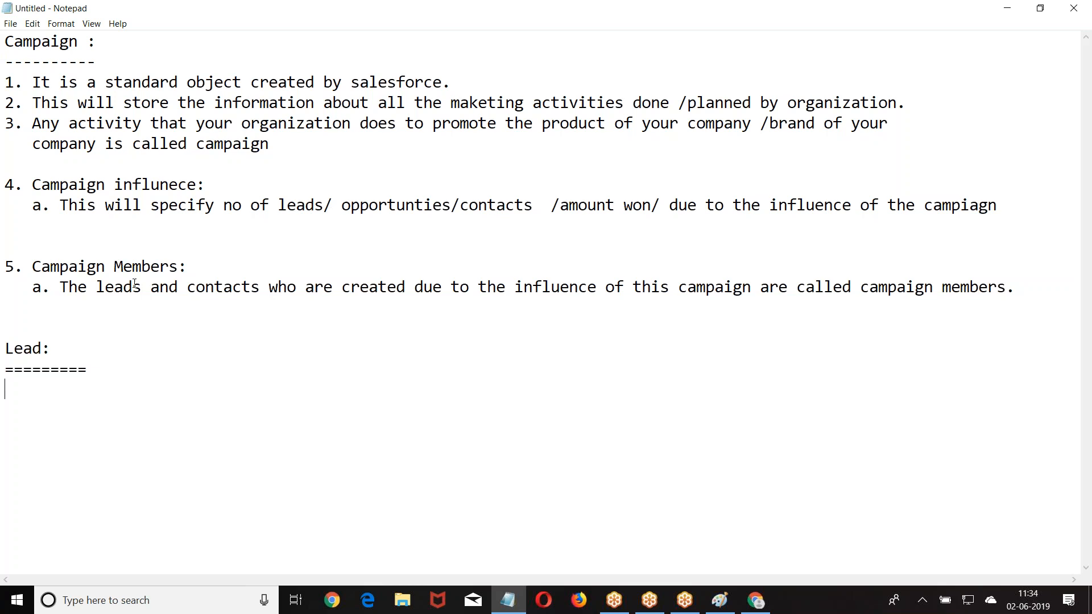
left_click(91, 364)
key("BackSpace")
key("Down")
type("1. Any person who is sho")
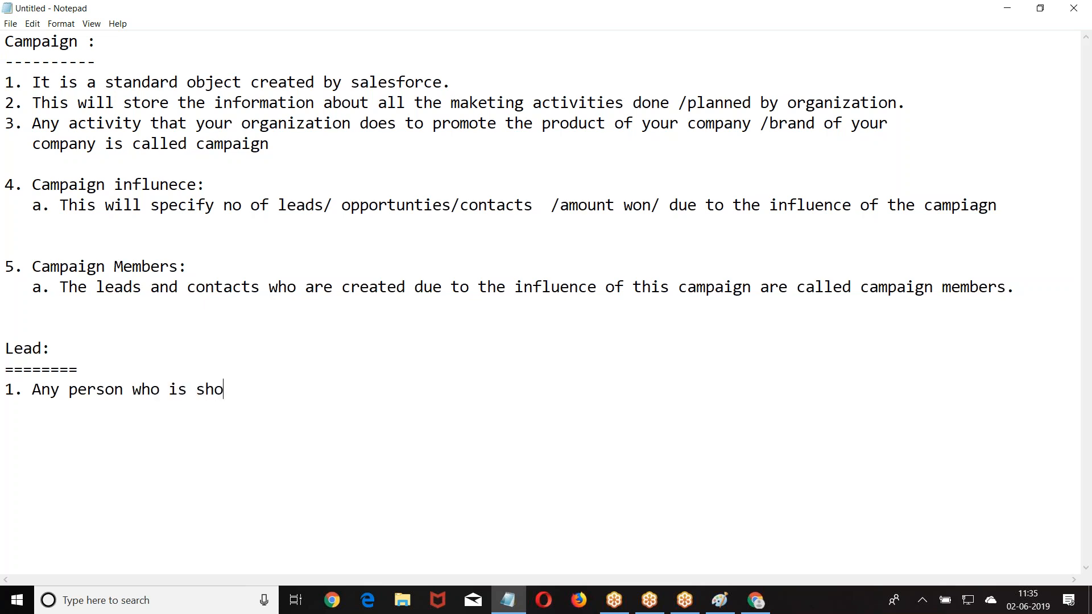
type("wing interest on you product is called Lead,")
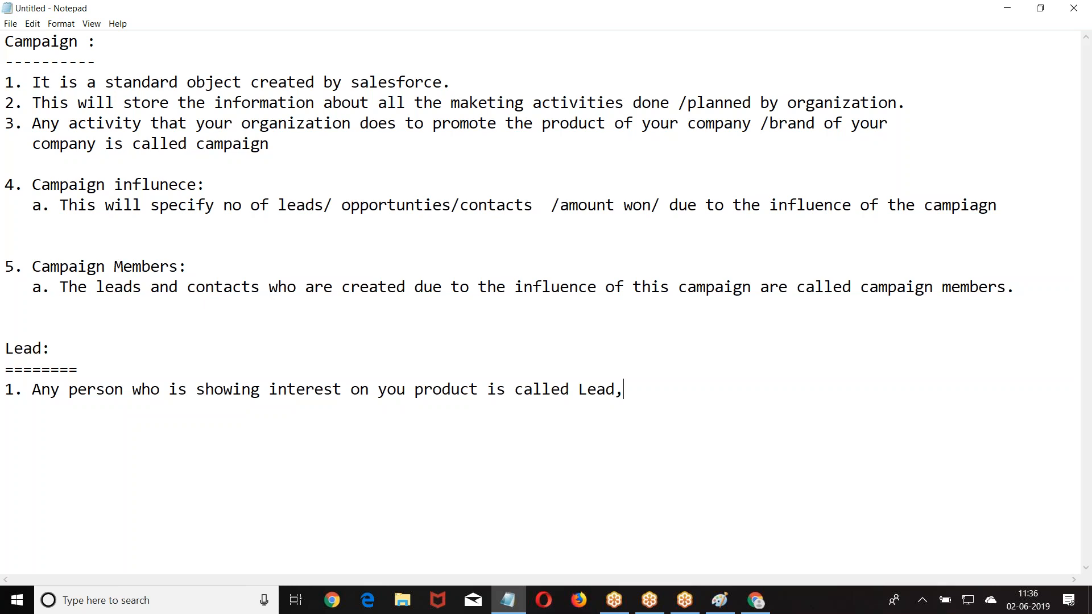
- Add '6. Mode of your campaign' and '7. Targeted Segment' after Campaign item 5a
left_click(23, 308)
key("Return")
type("6. Mode ")
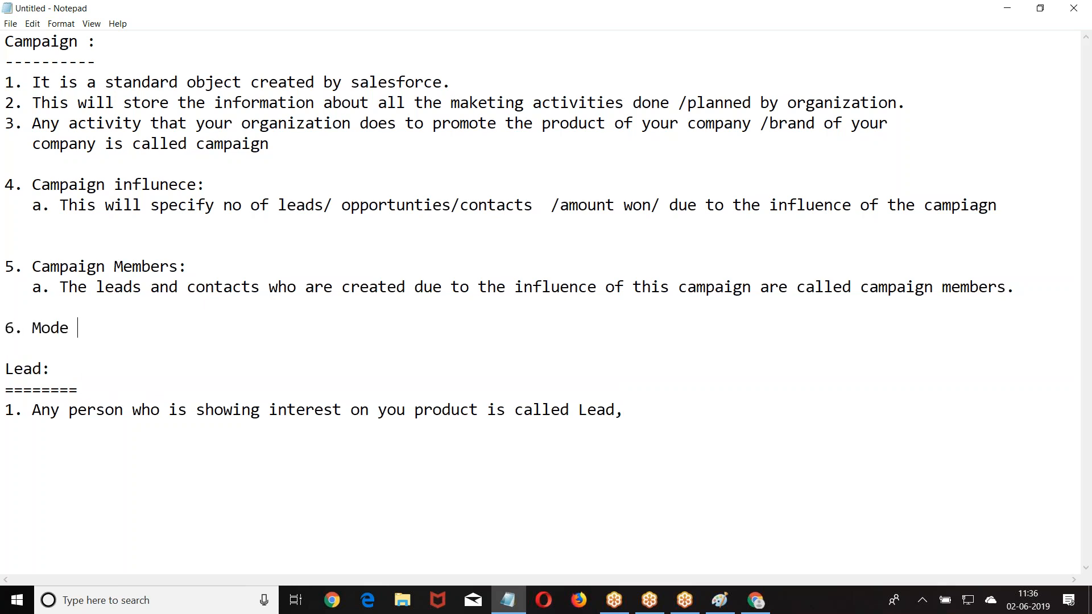
type("of your campaign")
key("Return")
key("Return")
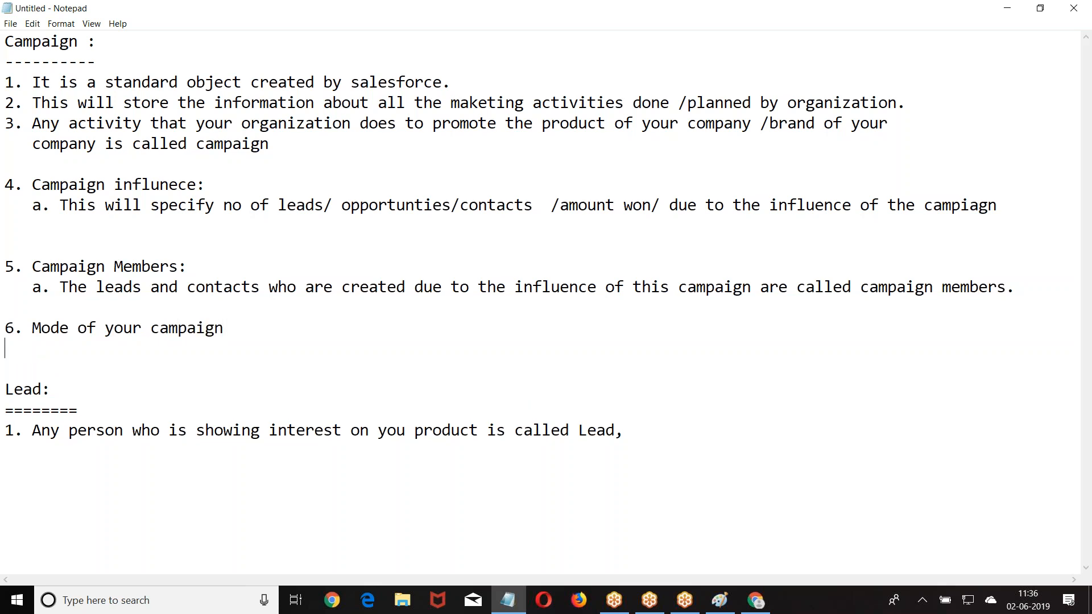
type("7. Target")
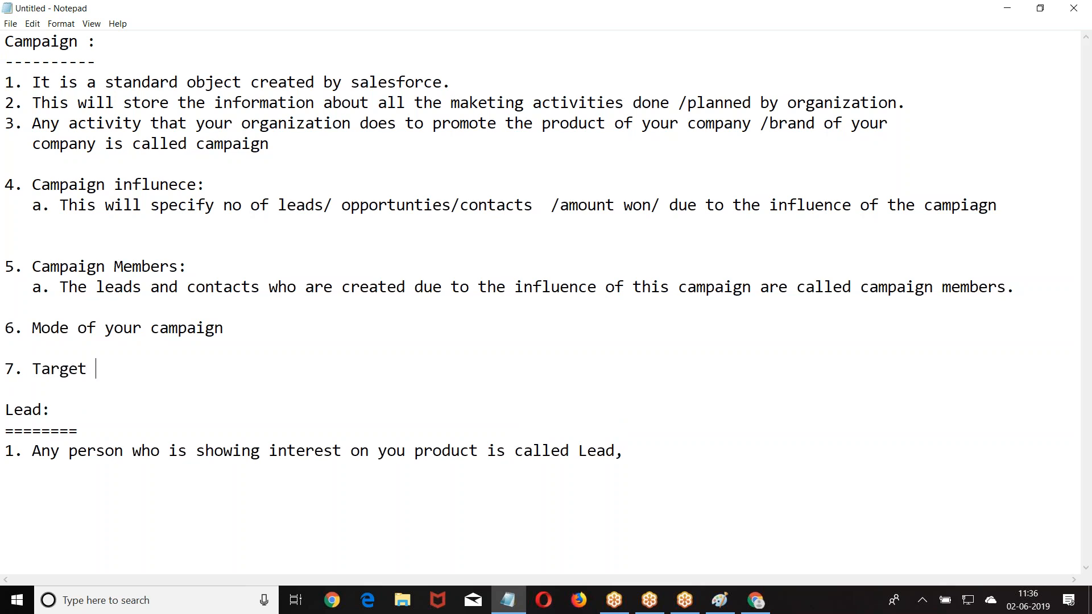
type("ed Segment")
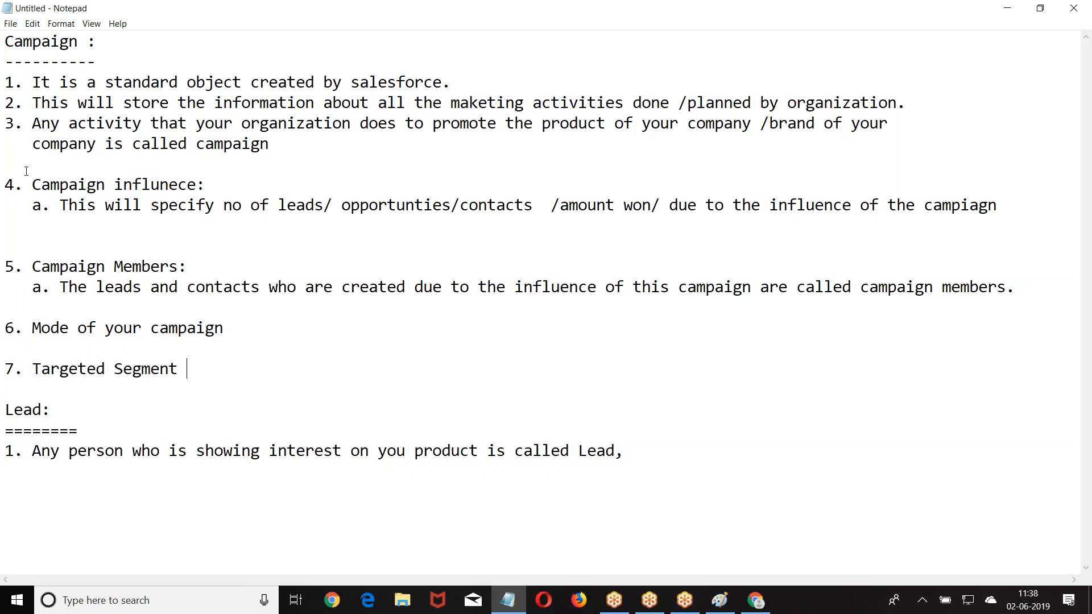
- In Paint, start a text box beside the Sister labels with ': Phone' and ': Email' lines
left_click(720, 599)
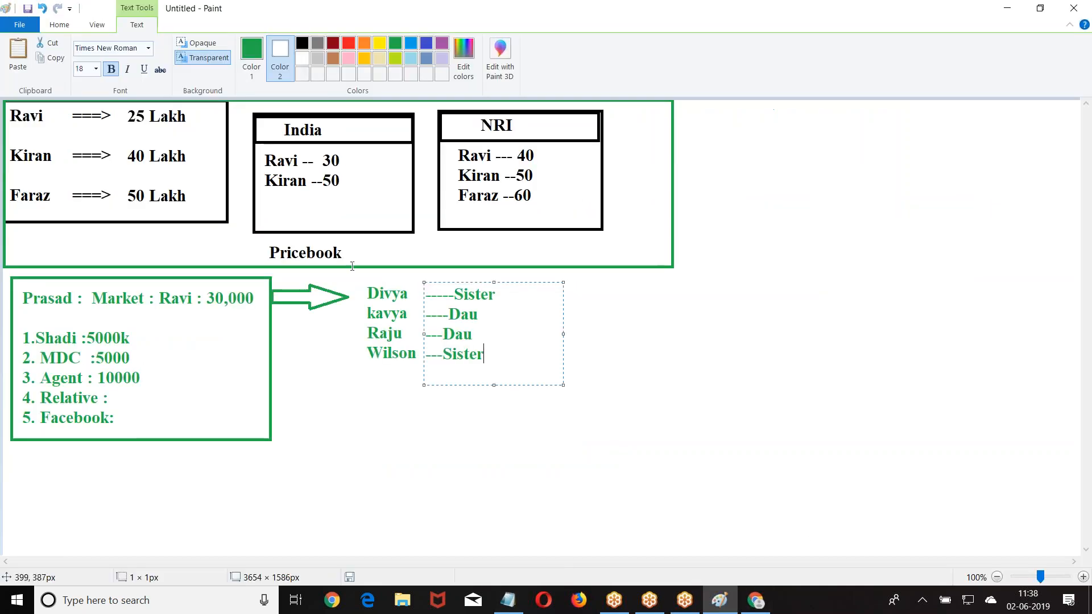
left_click(518, 283)
type(":")
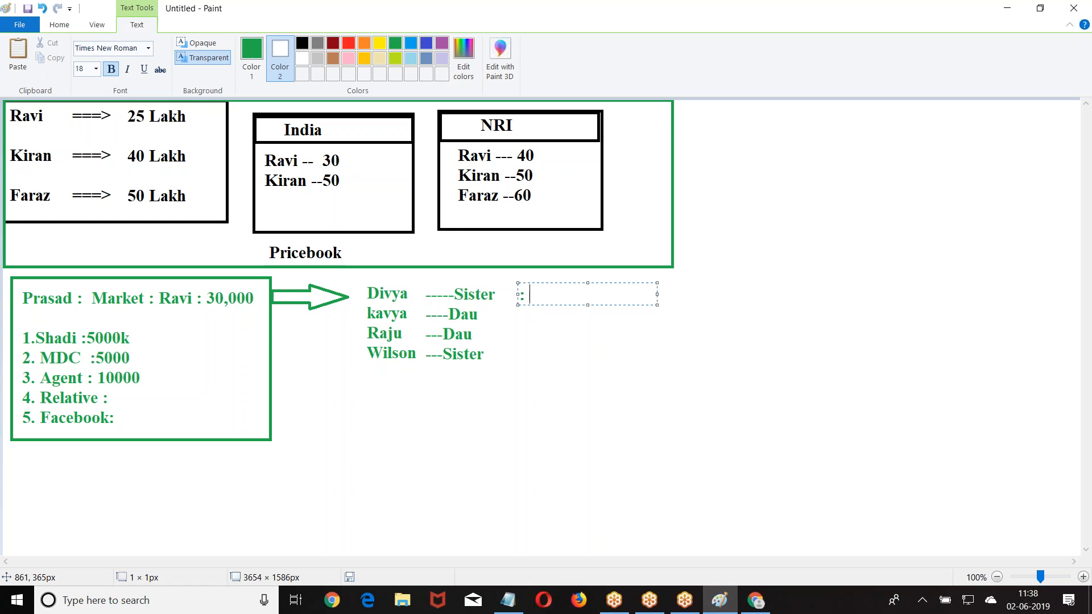
type(" Phone")
key("Return")
type(": Ema")
key("BackSpace")
type("mail")
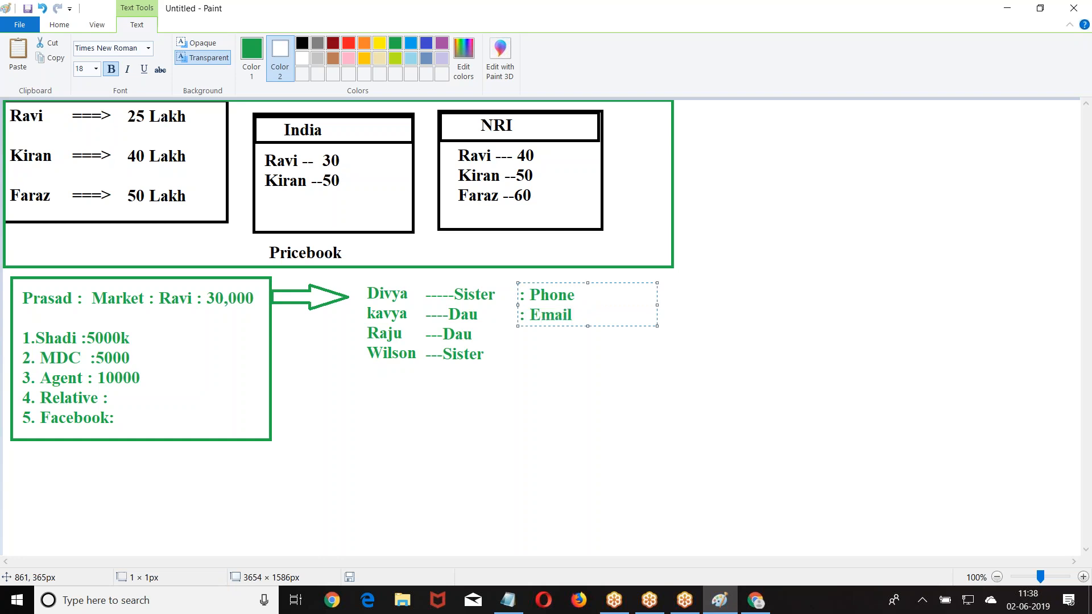
- Add ':Walking' and ':Shadi.com' as the third and fourth lines of the list
key("Return")
type(":Walking")
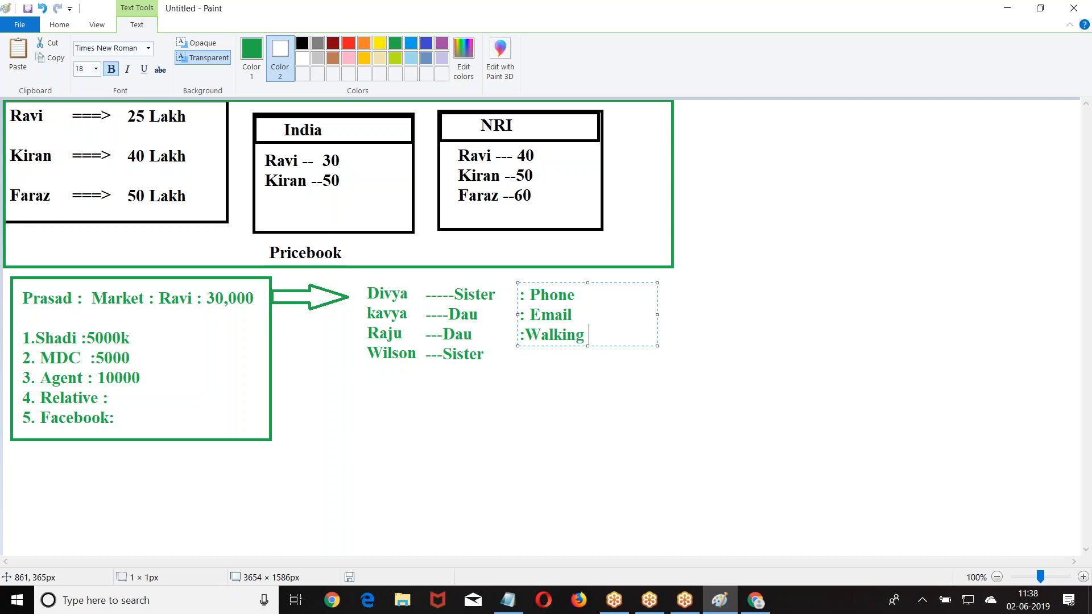
key("Return")
type(":")
type("Relati")
type("ve")
key("BackSpace")
key("BackSpace")
key("BackSpace")
key("BackSpace")
key("BackSpace")
key("BackSpace")
key("BackSpace")
key("BackSpace")
type("Sha")
type("gi")
key("BackSpace")
key("BackSpace")
type("di")
type("c.")
key("BackSpace")
key("BackSpace")
type(".com")
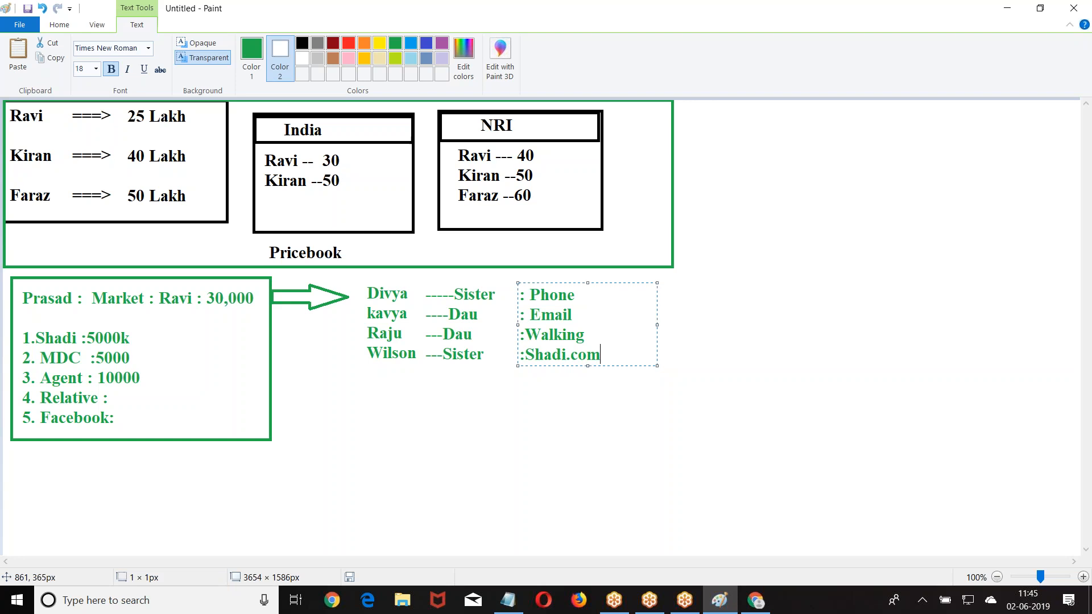
- Commit the :Shadi.com text in Paint and switch back to Salesforce in Chrome
left_click(711, 129)
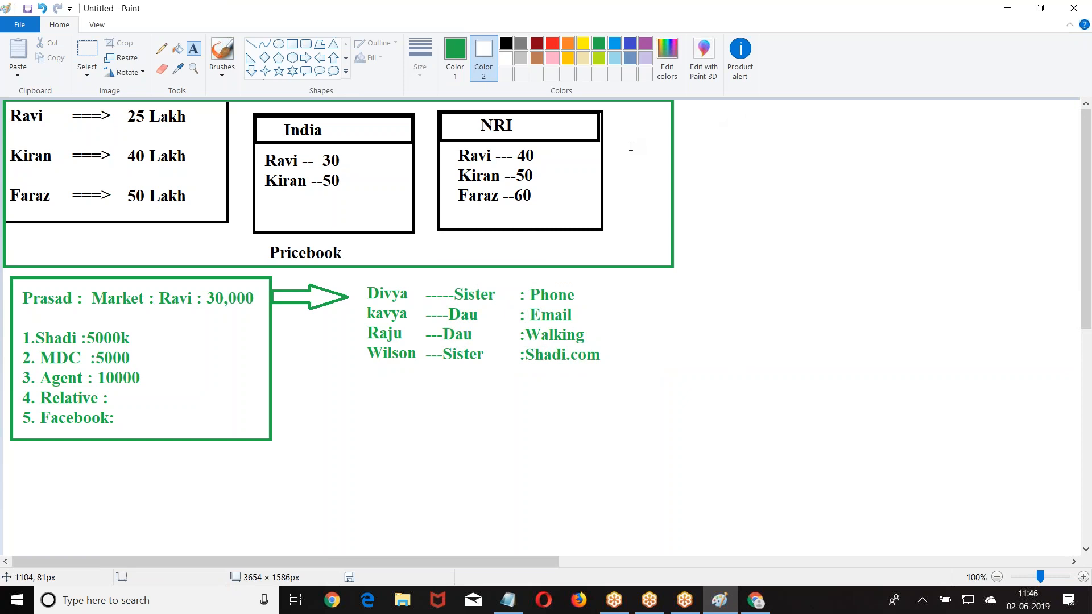
left_click(754, 600)
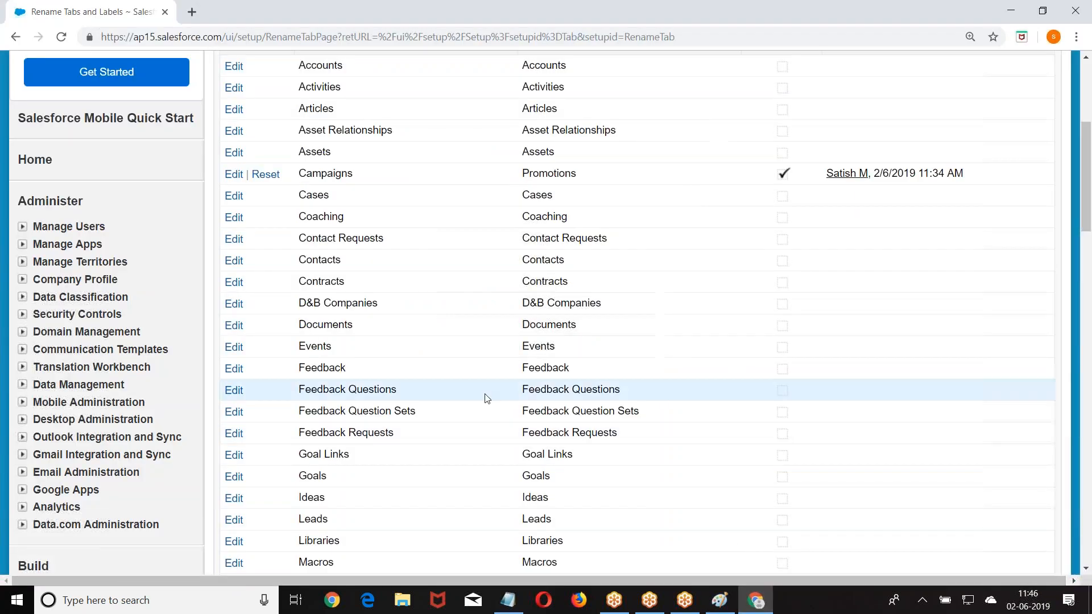
- Go to Setup > Build > Customize > Leads > Web-to-Lead
scroll(482, 341, "up", 5)
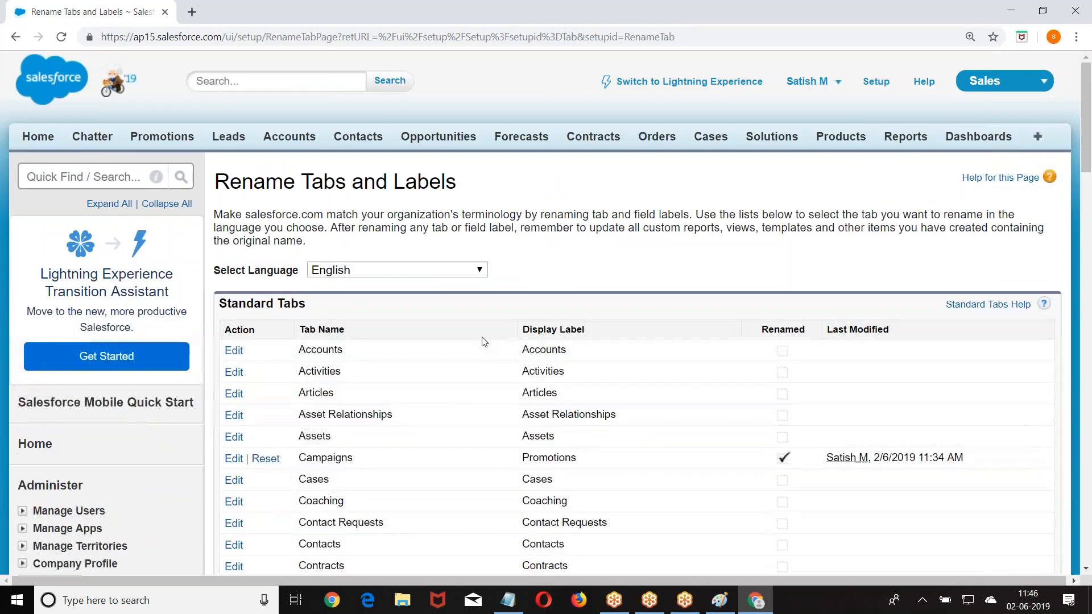
left_click(874, 84)
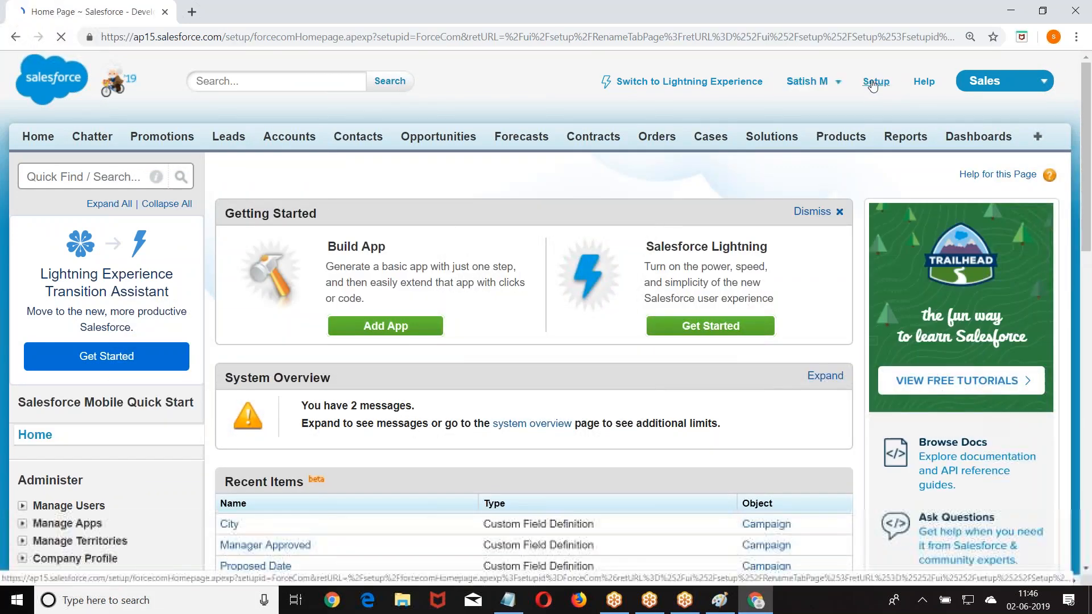
scroll(868, 84, "down", 8)
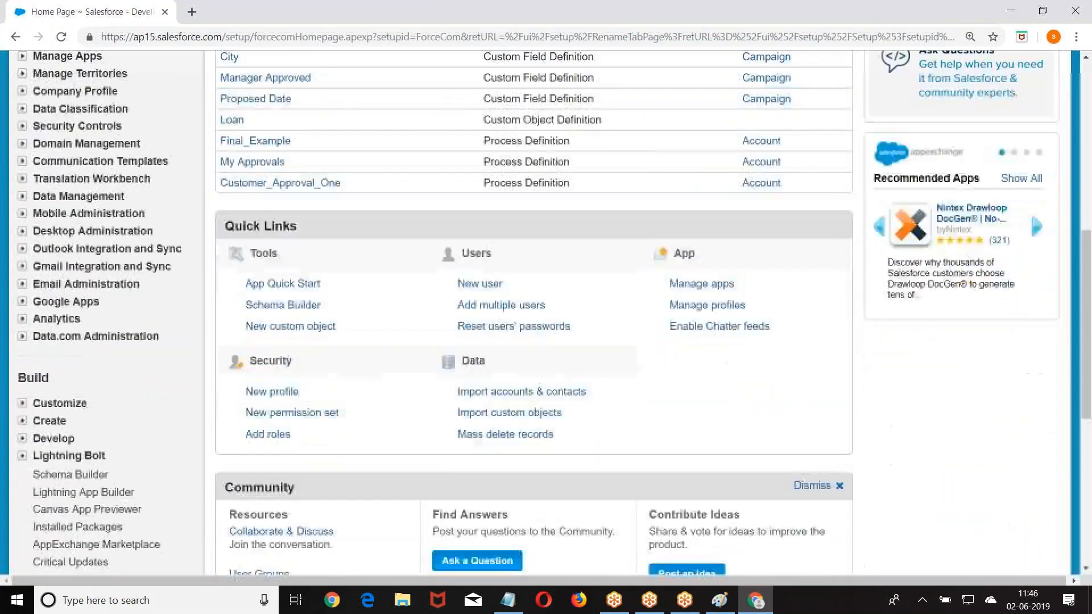
scroll(102, 212, "down", 3)
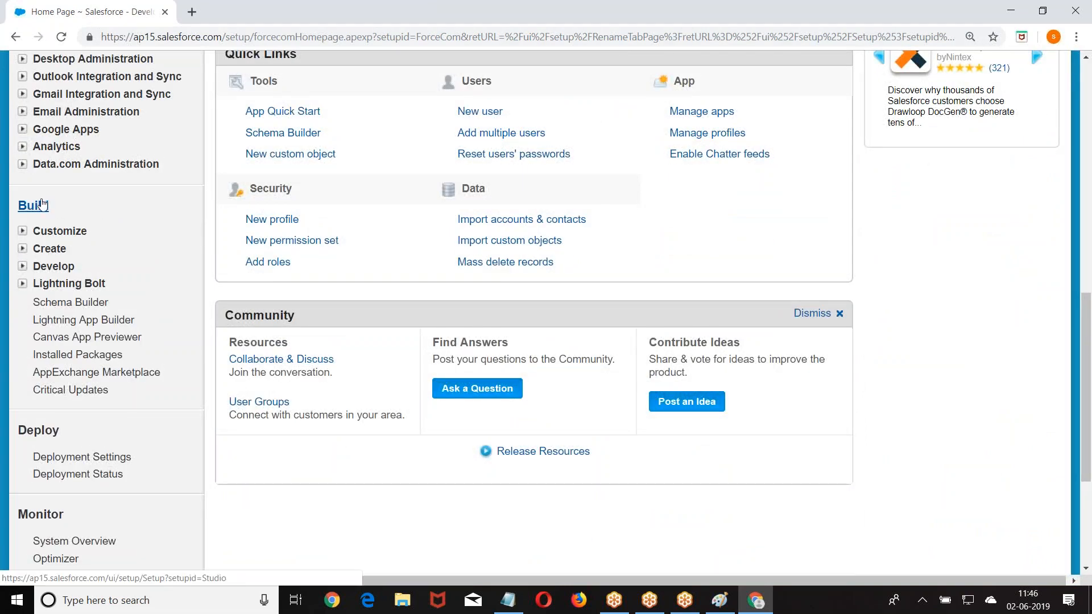
left_click(23, 232)
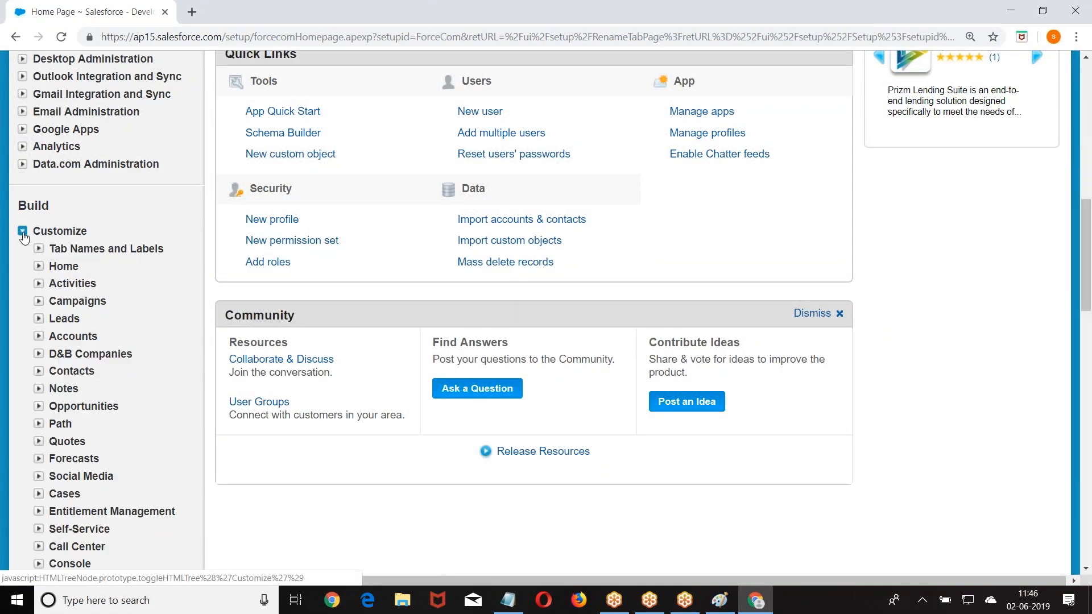
left_click(38, 319)
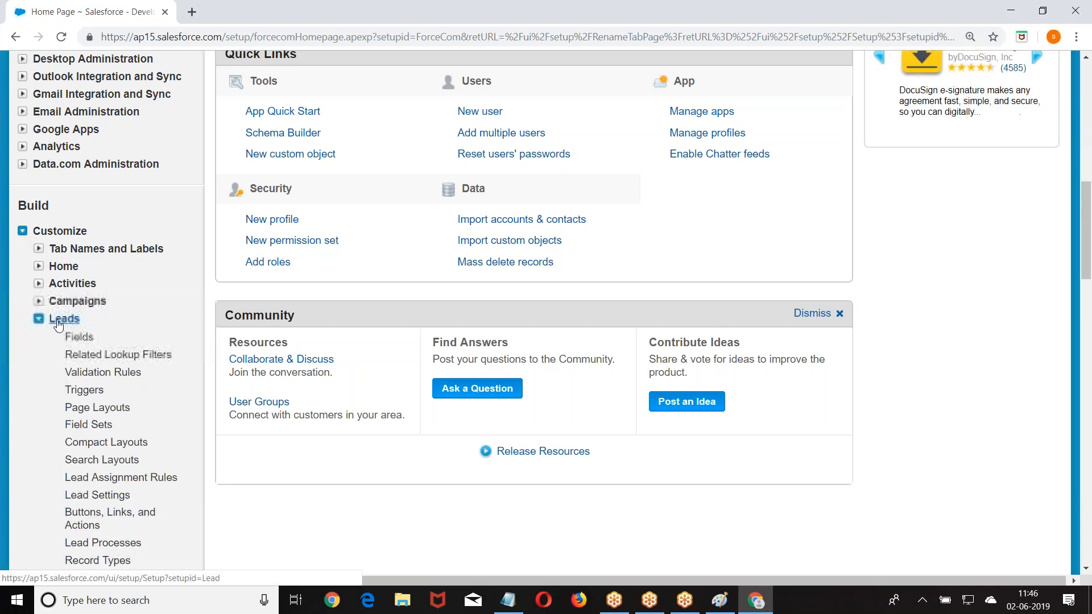
scroll(79, 340, "down", 5)
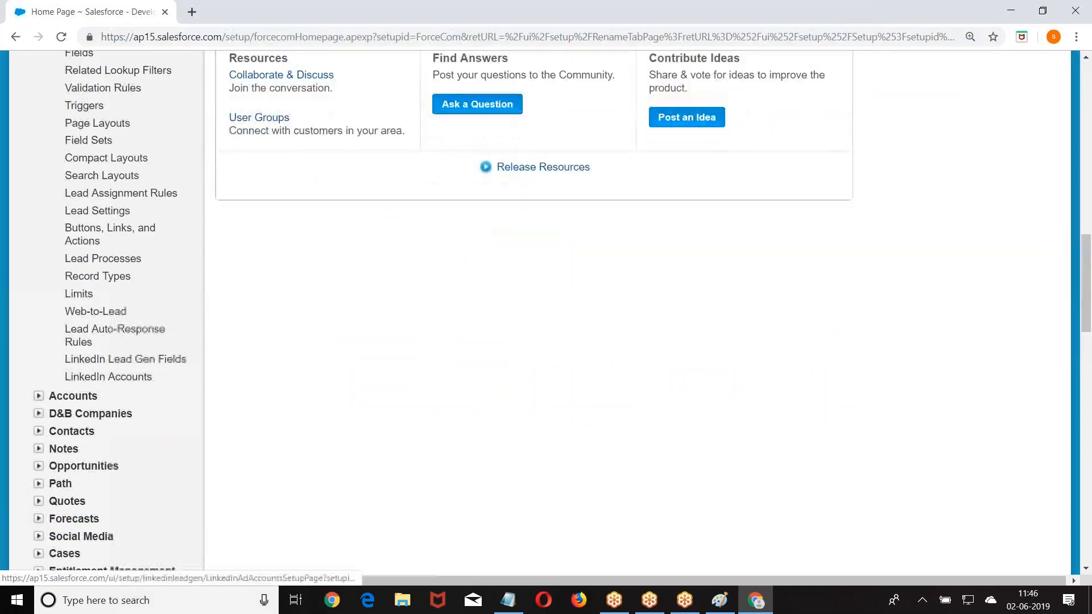
left_click(97, 315)
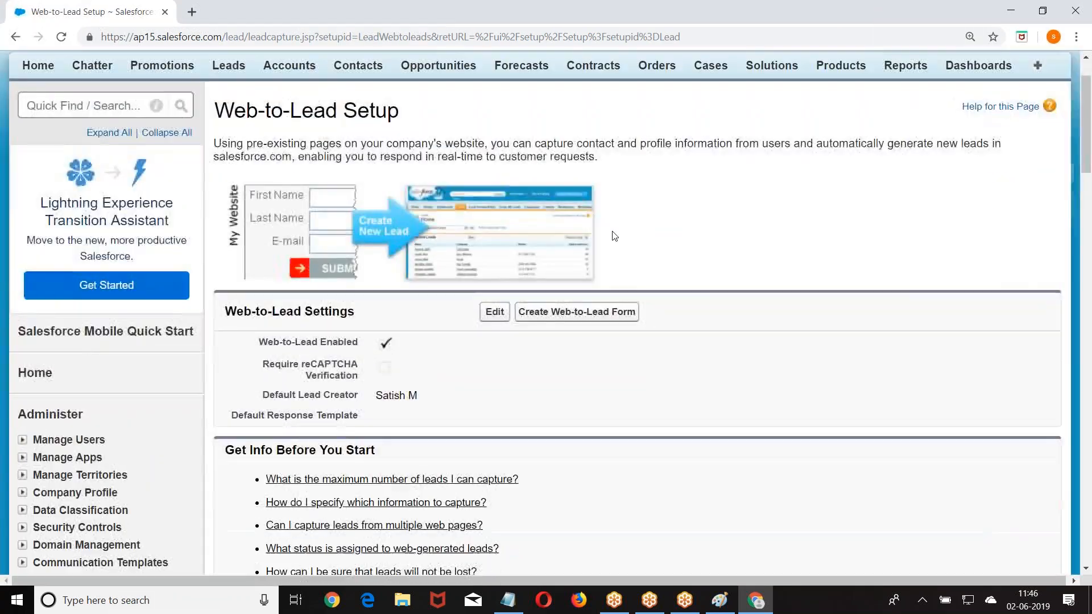
- Edit the Web-to-Lead Settings, highlighting the Web-to-Lead Enabled and Default Lead Creator labels
scroll(614, 236, "down", 1)
left_click(494, 240)
scroll(495, 250, "down", 4)
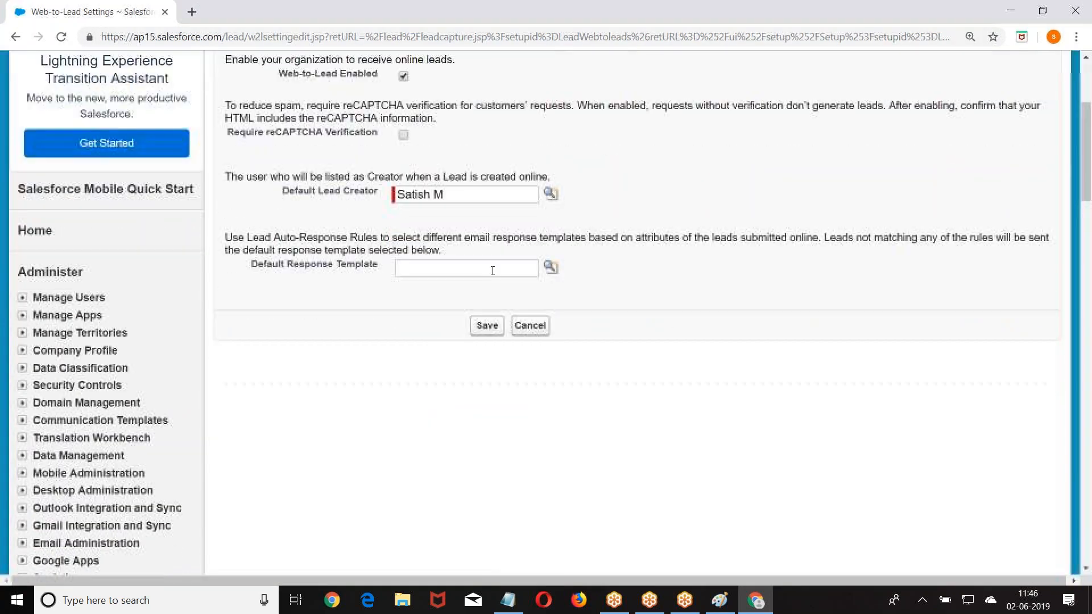
scroll(285, 228, "up", 3)
left_click_drag(277, 217, 382, 223)
left_click_drag(285, 334, 375, 334)
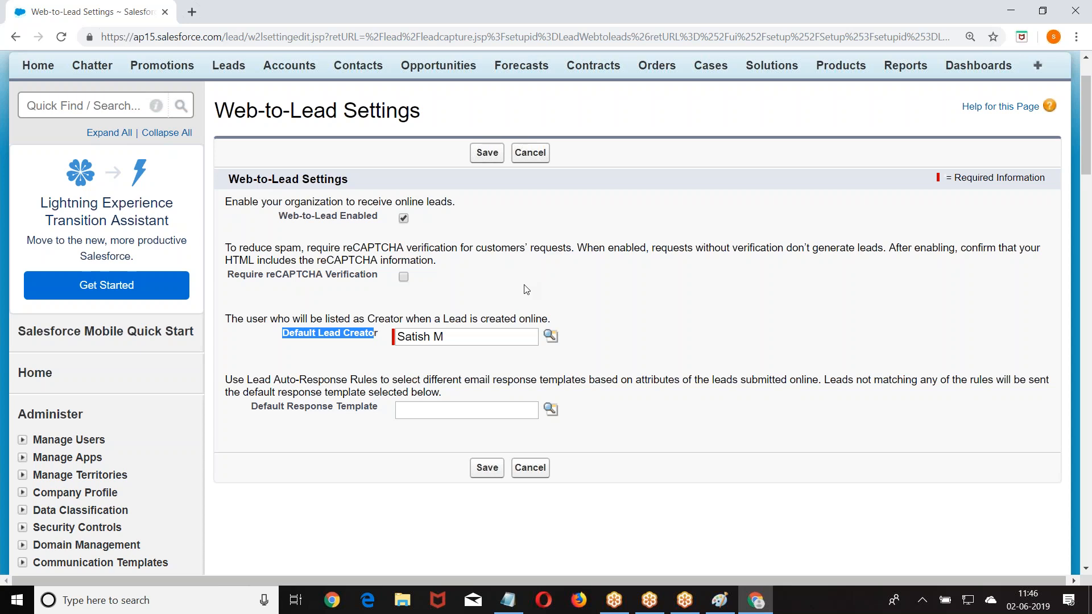
key("super")
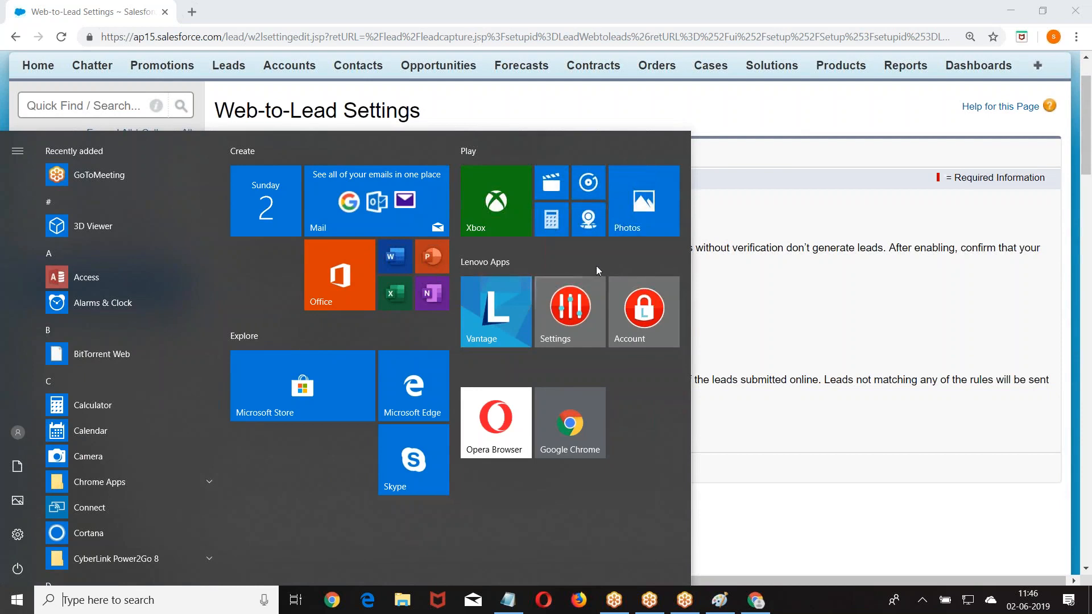
- Review the Default Lead Creator and reCAPTCHA fields, then save with no response template
left_click(798, 162)
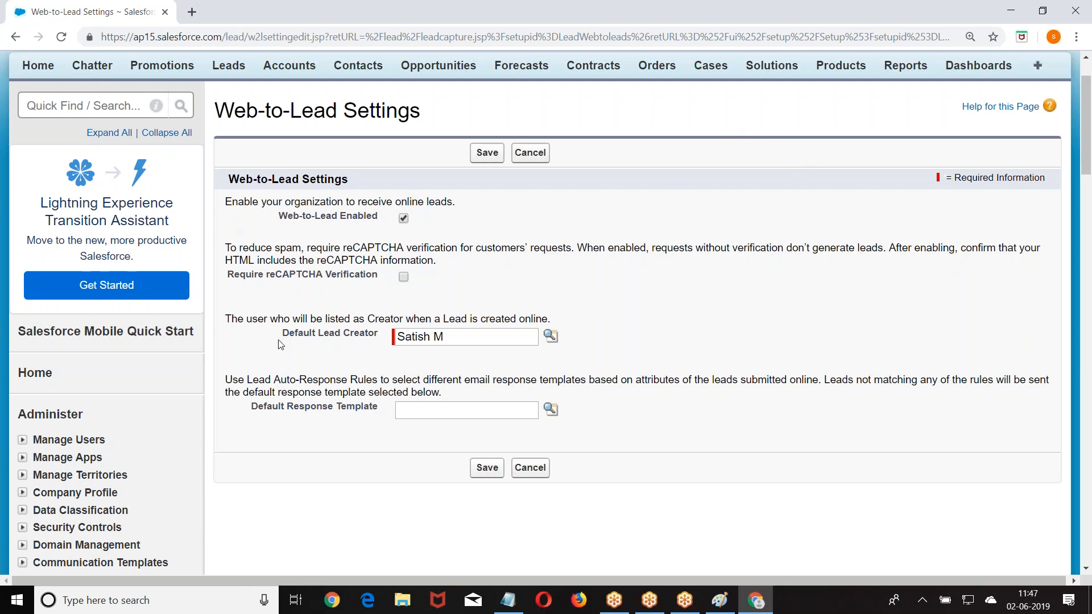
left_click_drag(288, 338, 377, 339)
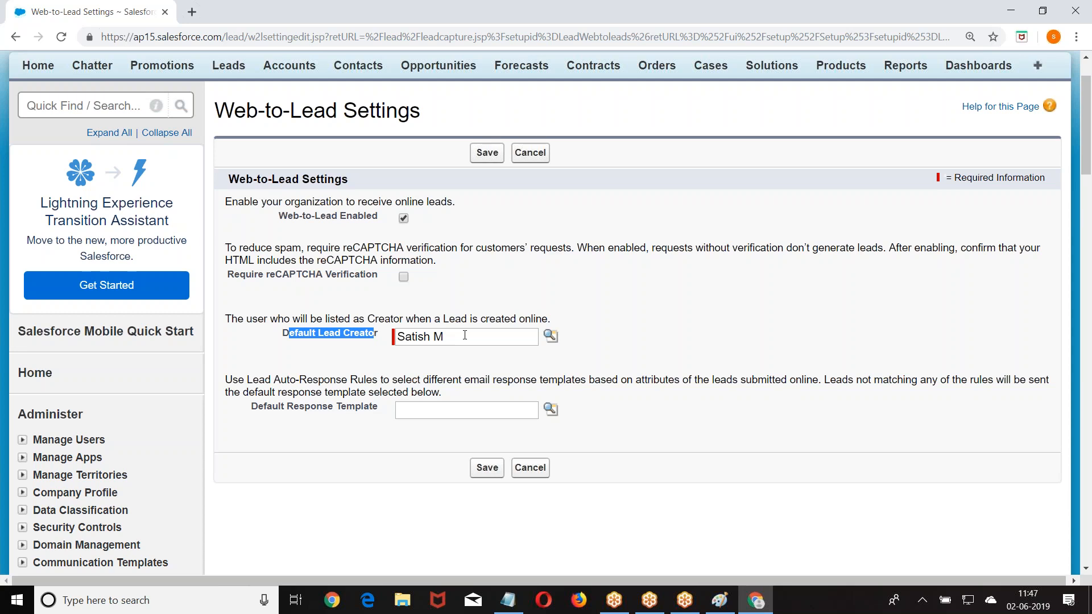
scroll(464, 334, "down", 1)
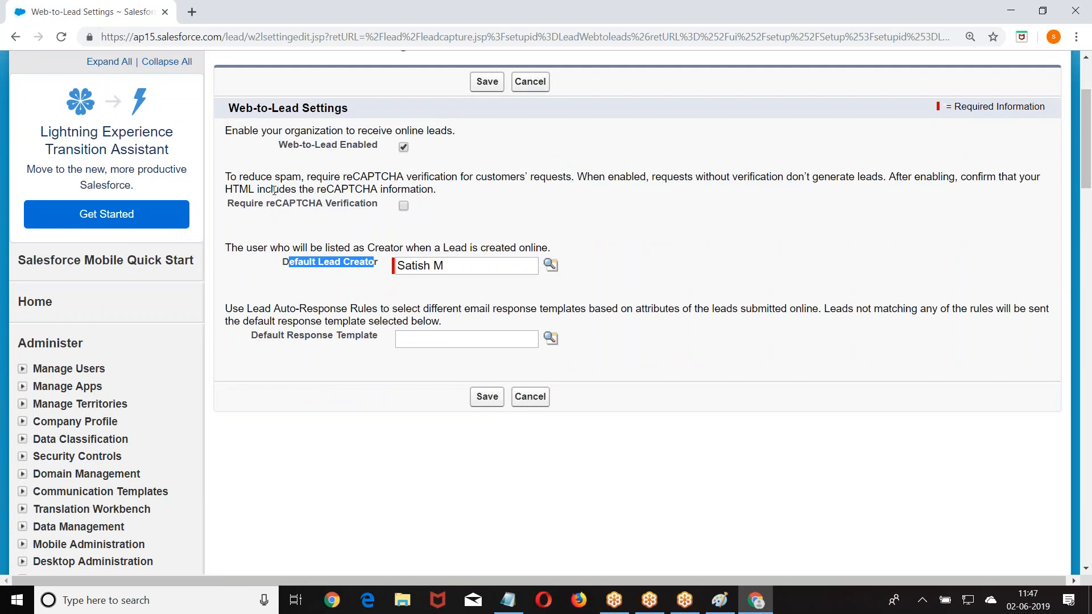
left_click_drag(265, 205, 316, 205)
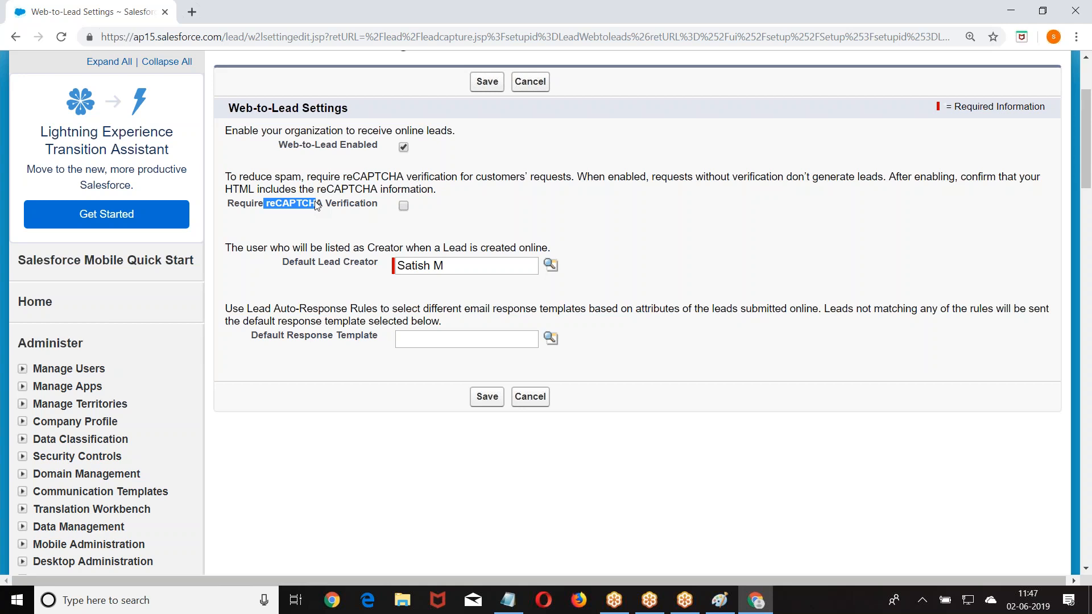
left_click(487, 398)
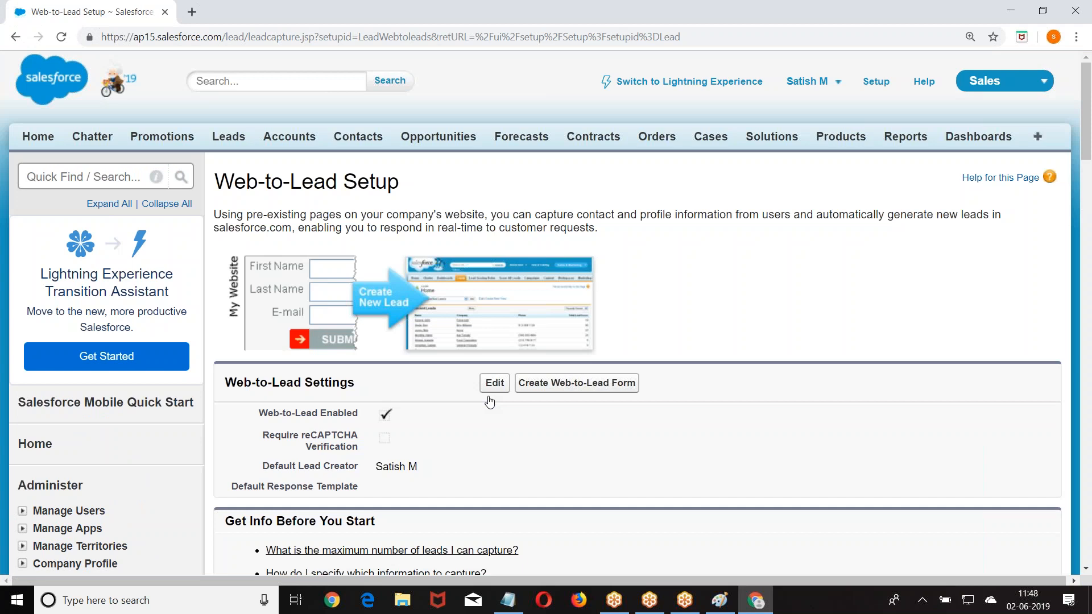
- Create a Web-to-Lead form with First Name, Last Name, Email, Company and City, dropping State/Province
left_click(577, 382)
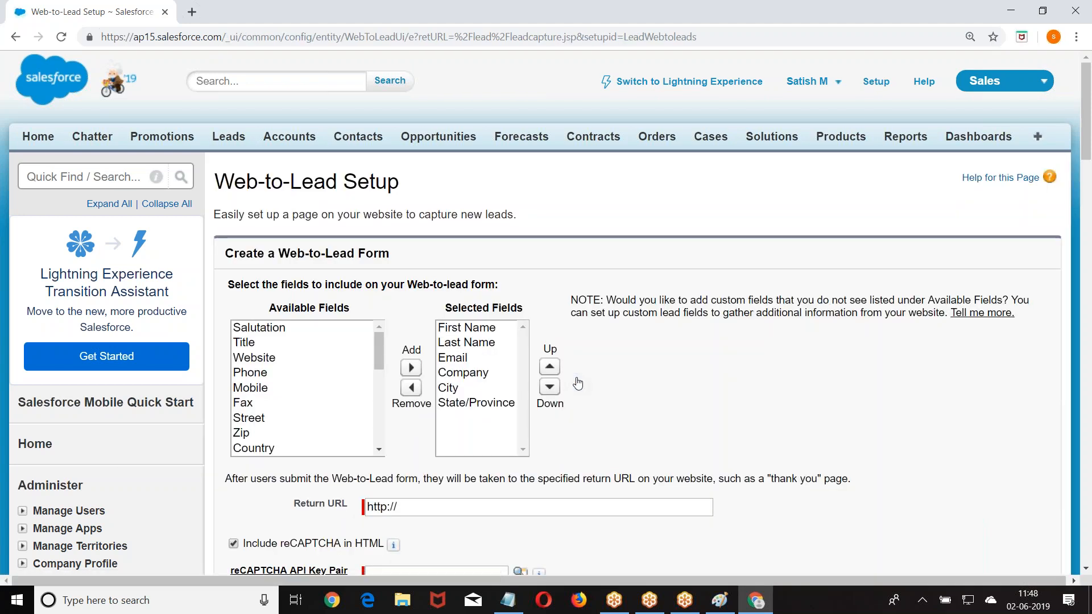
scroll(572, 382, "down", 1)
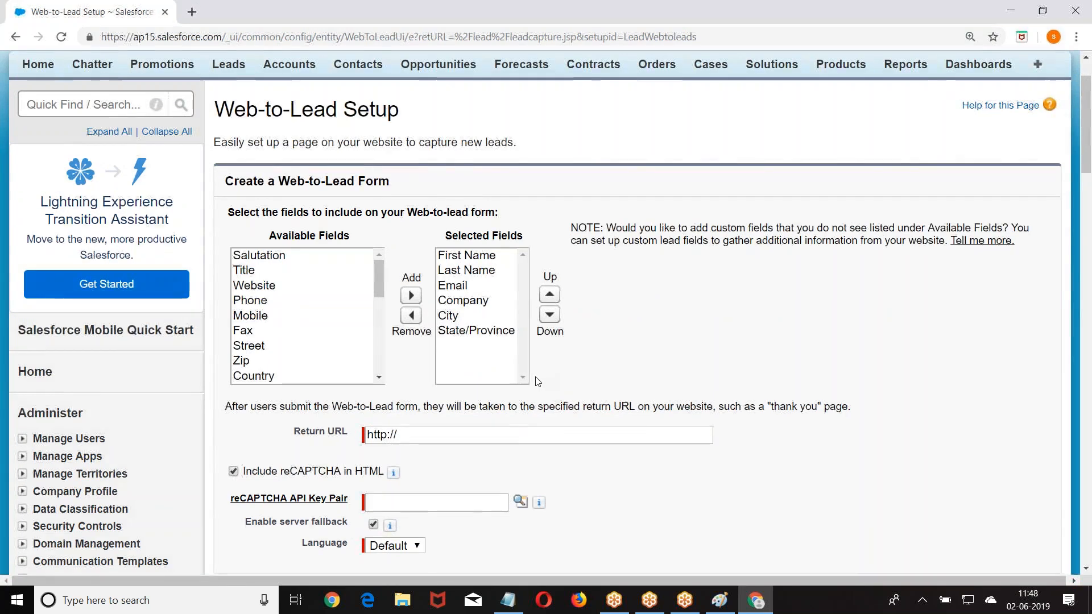
scroll(500, 285, "down", 1)
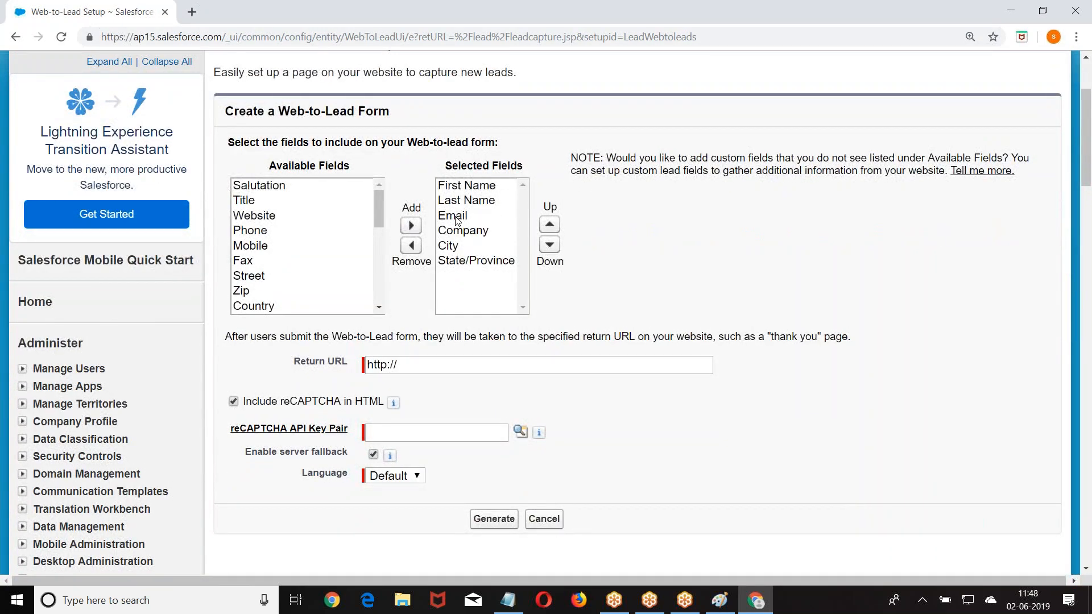
left_click(464, 232)
left_click(459, 249)
left_click(472, 261)
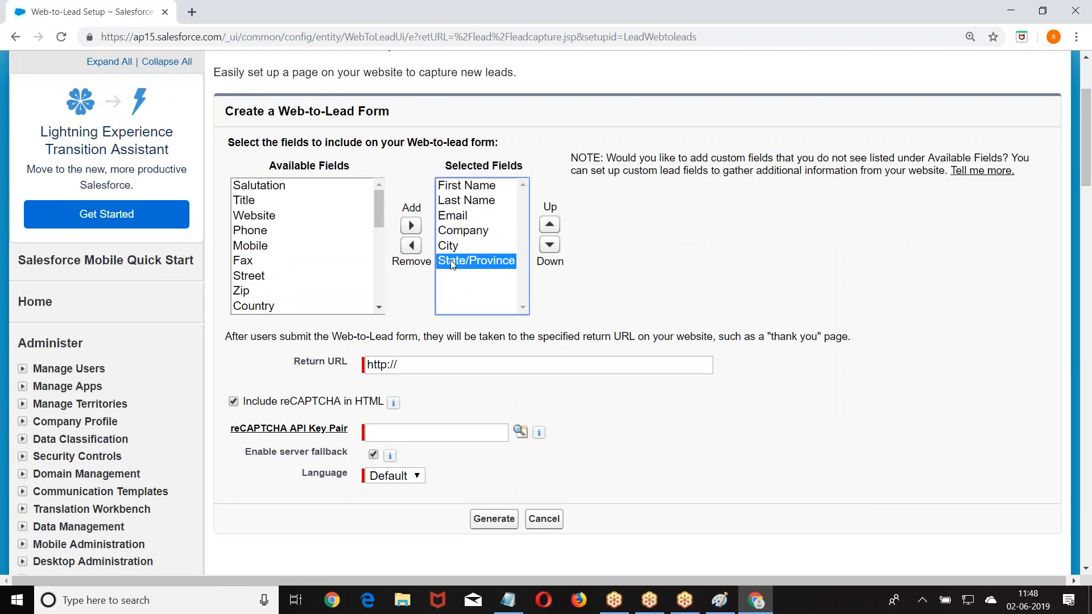
left_click(411, 245)
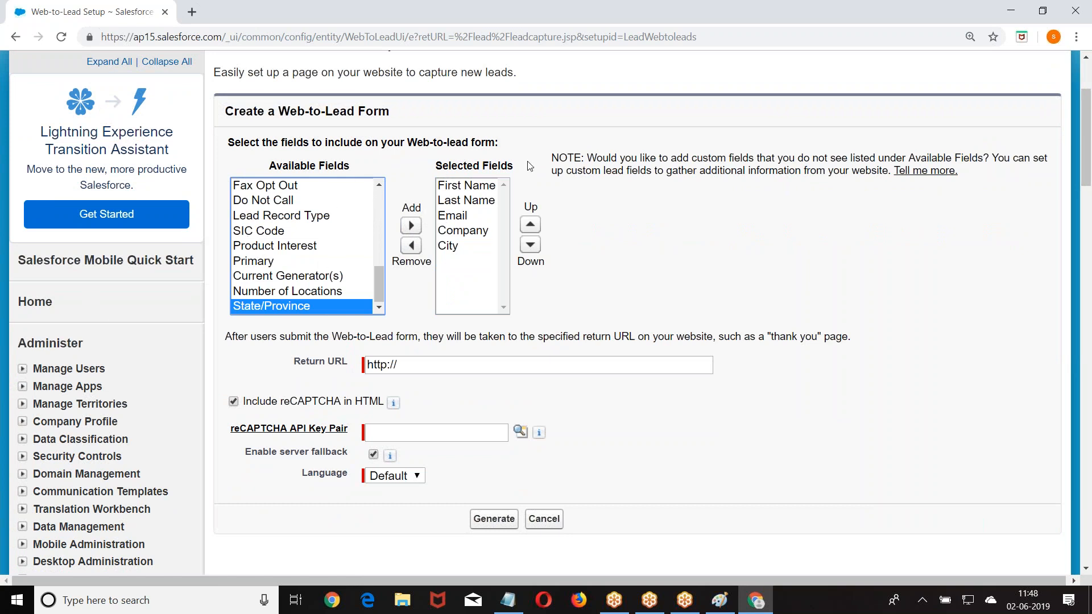
scroll(704, 187, "down", 1)
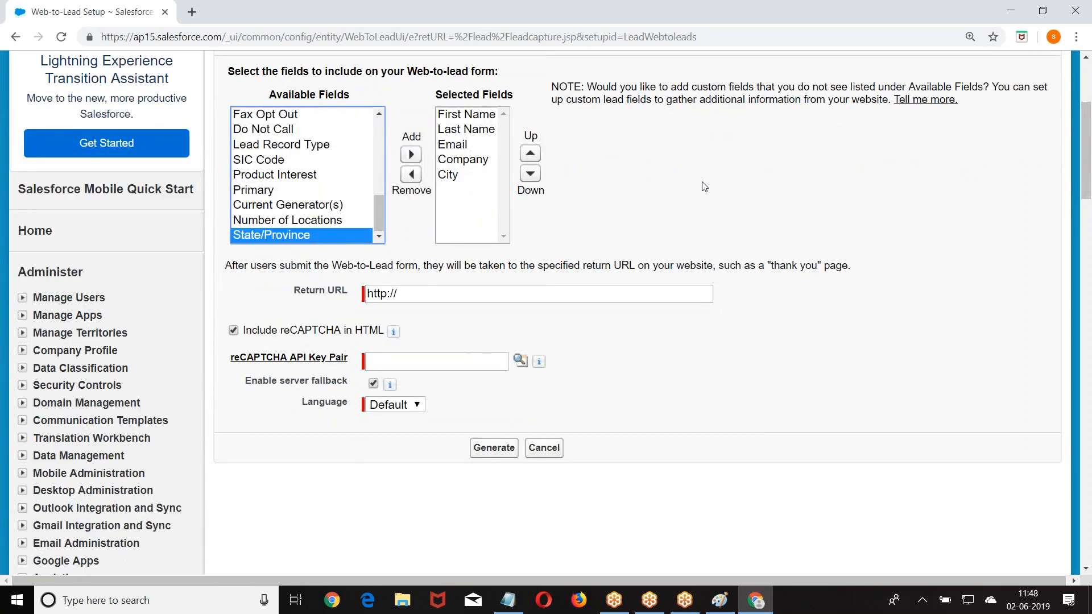
left_click(431, 301)
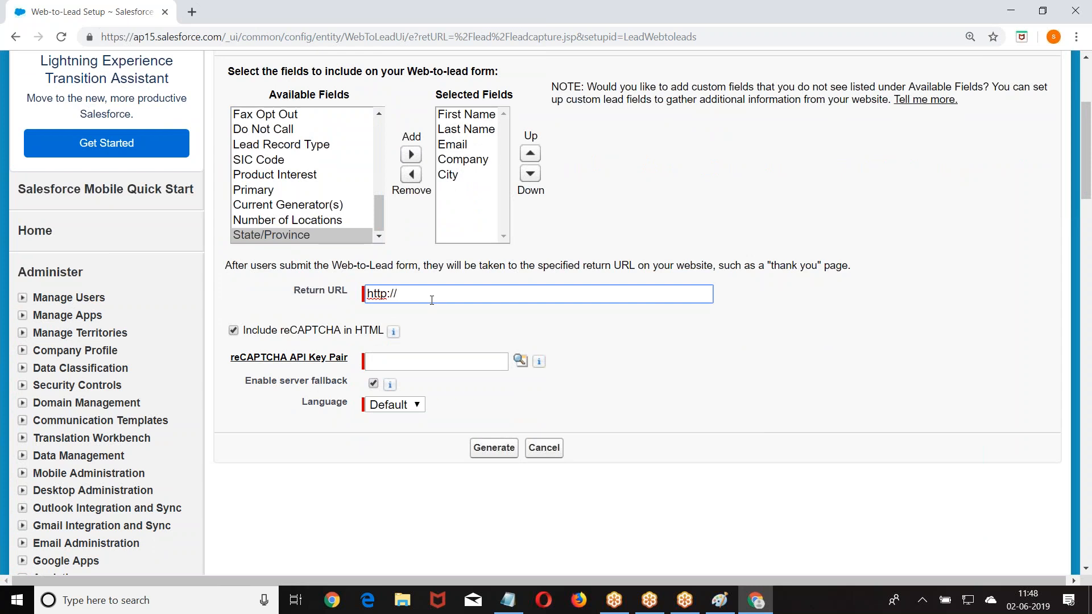
key("BackSpace")
key("BackSpace")
type("s://www.satishmyla.in")
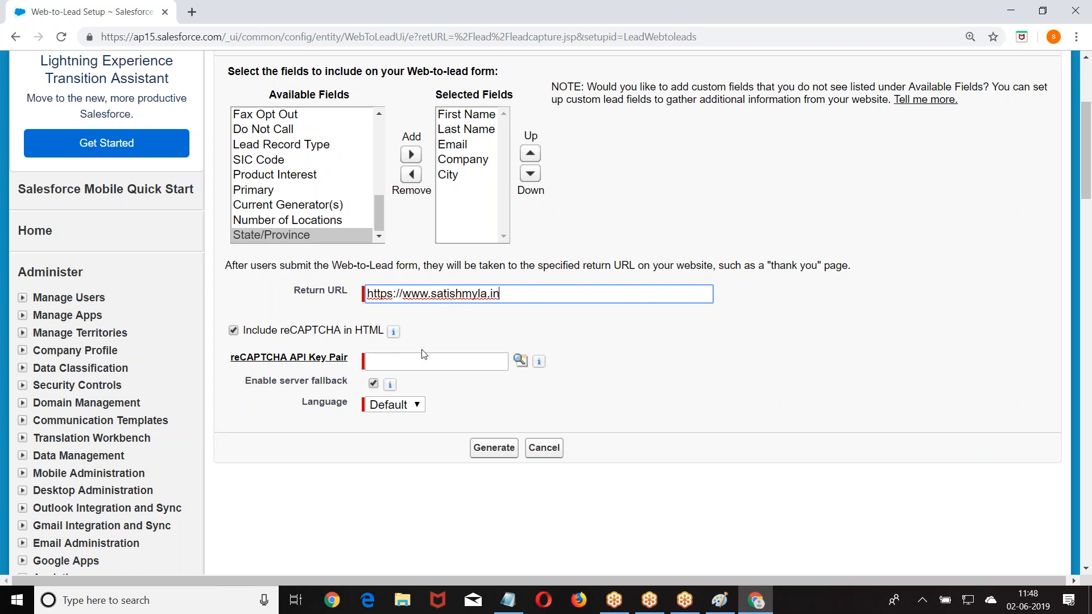
scroll(557, 387, "down", 1)
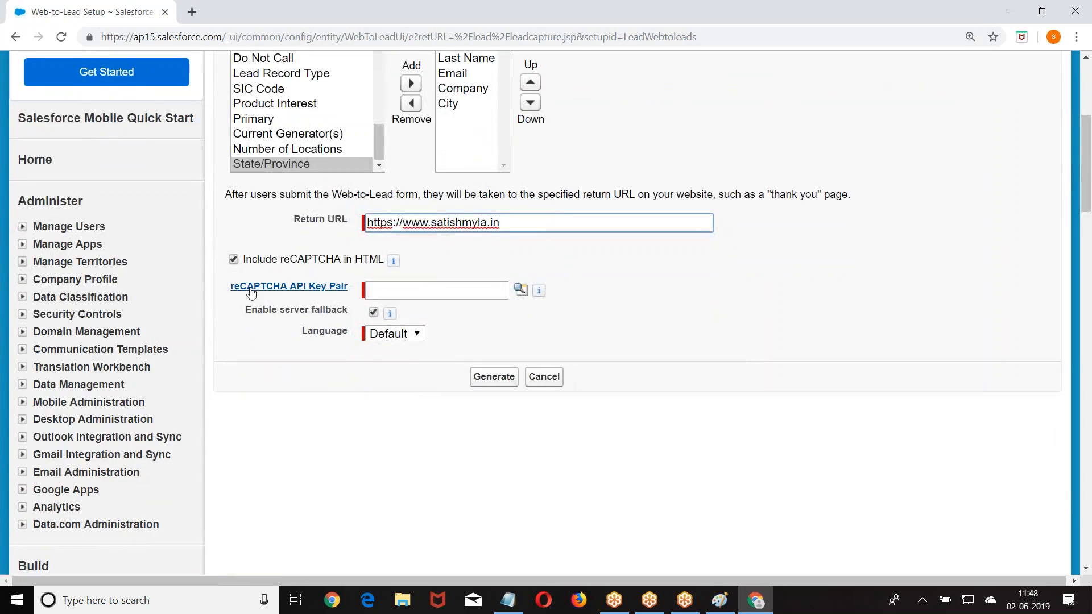
left_click(520, 289)
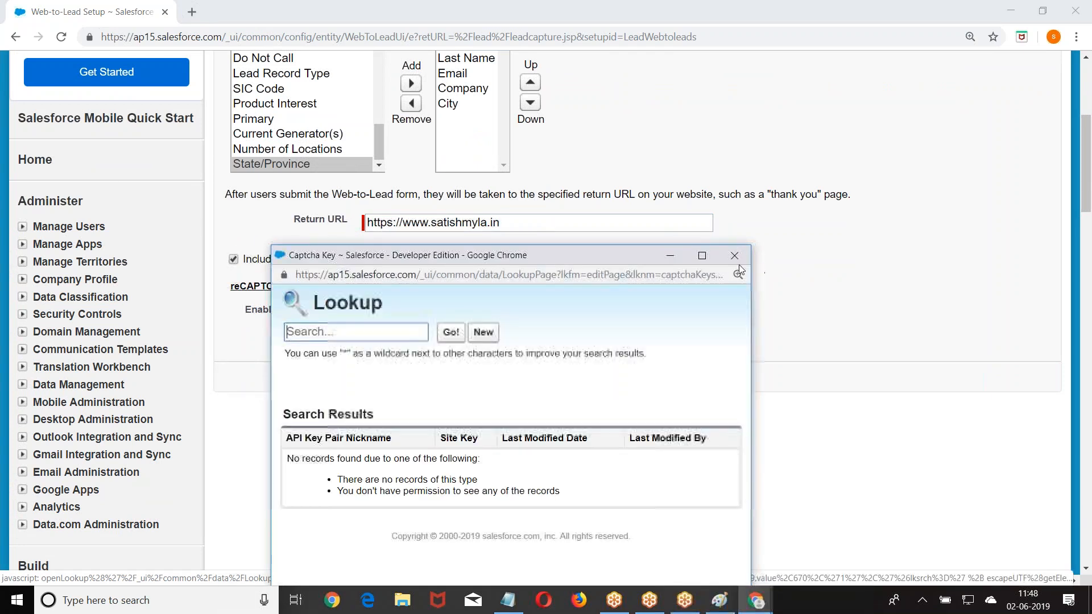
left_click(739, 261)
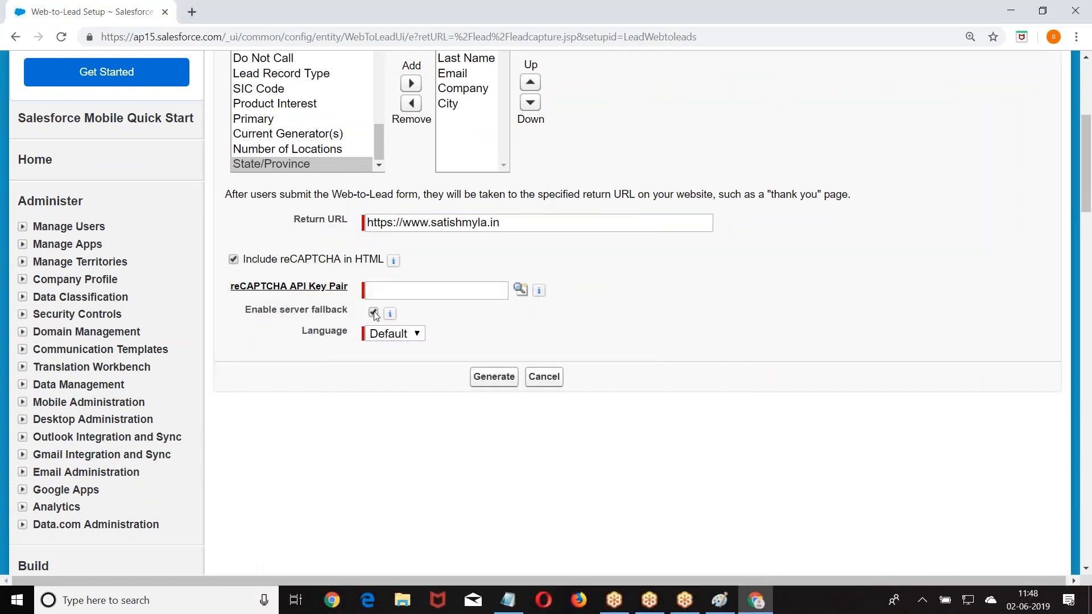
mouse_move(390, 314)
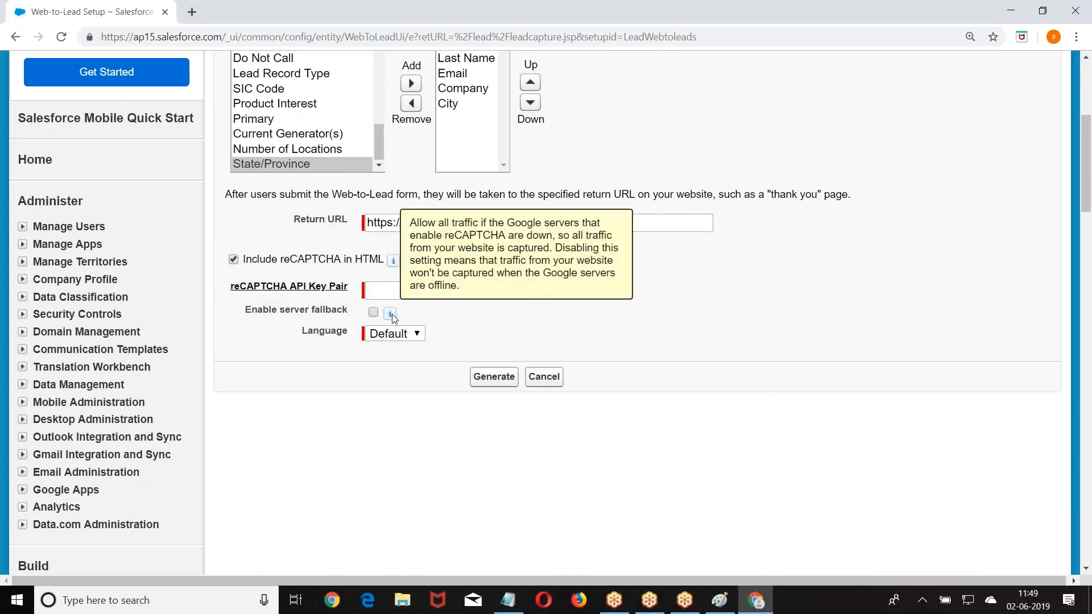
left_click(493, 378)
scroll(528, 232, "down", 5)
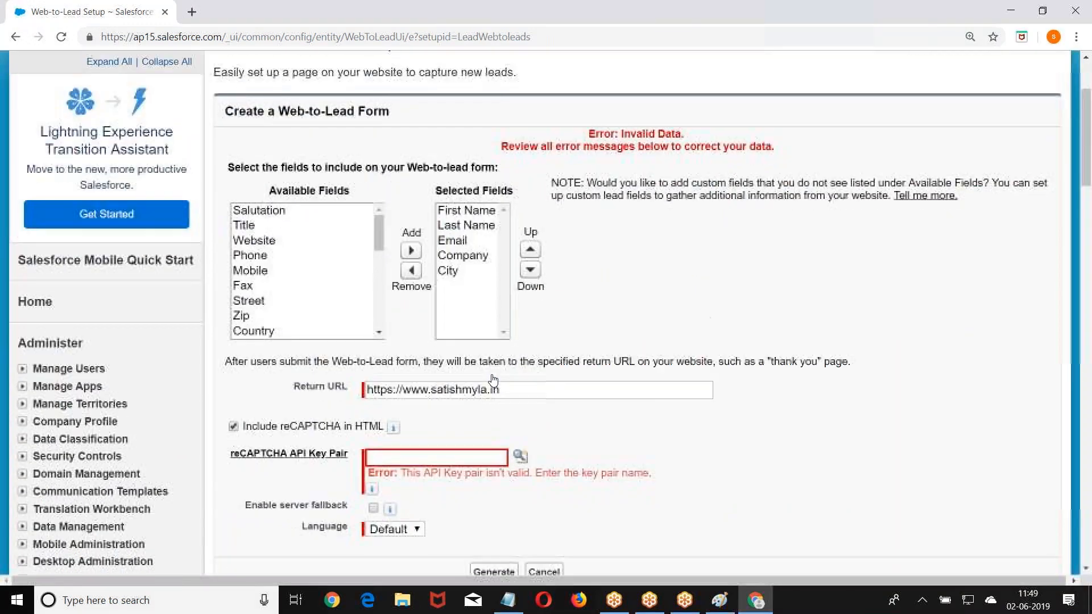
- Add a reCAPTCHA key pair nicknamed Test with placeholder keys, then generate the form HTML
left_click(520, 242)
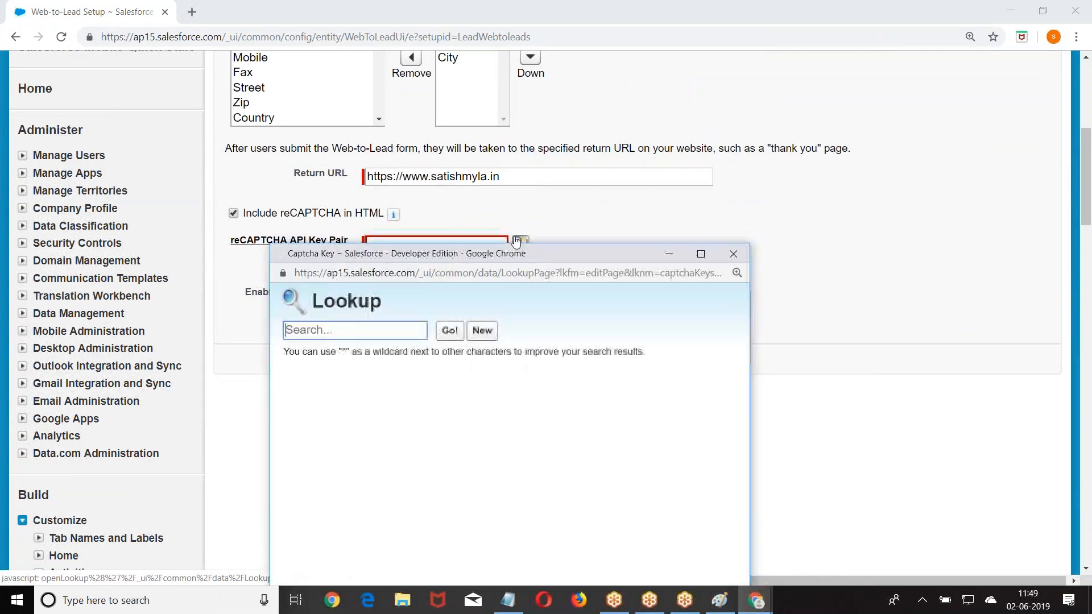
left_click(481, 330)
type("Test")
left_click(400, 441)
type("TEst")
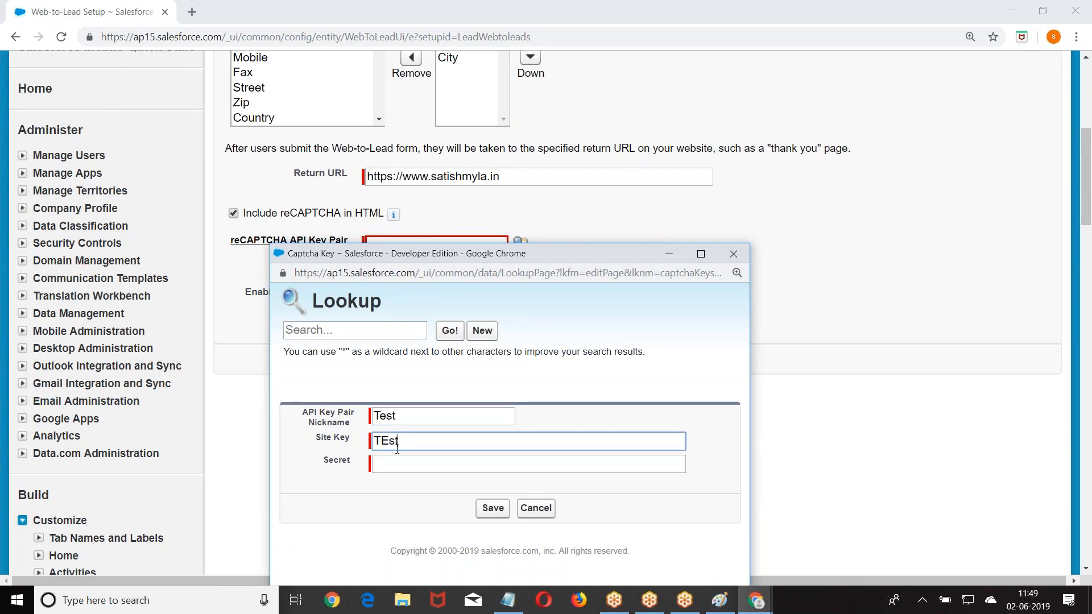
key("Tab")
type("Test")
left_click(490, 507)
left_click(493, 360)
- Copy all the generated Web-to-Lead HTML code and finish back to Web-to-Lead Setup
scroll(347, 228, "down", 3)
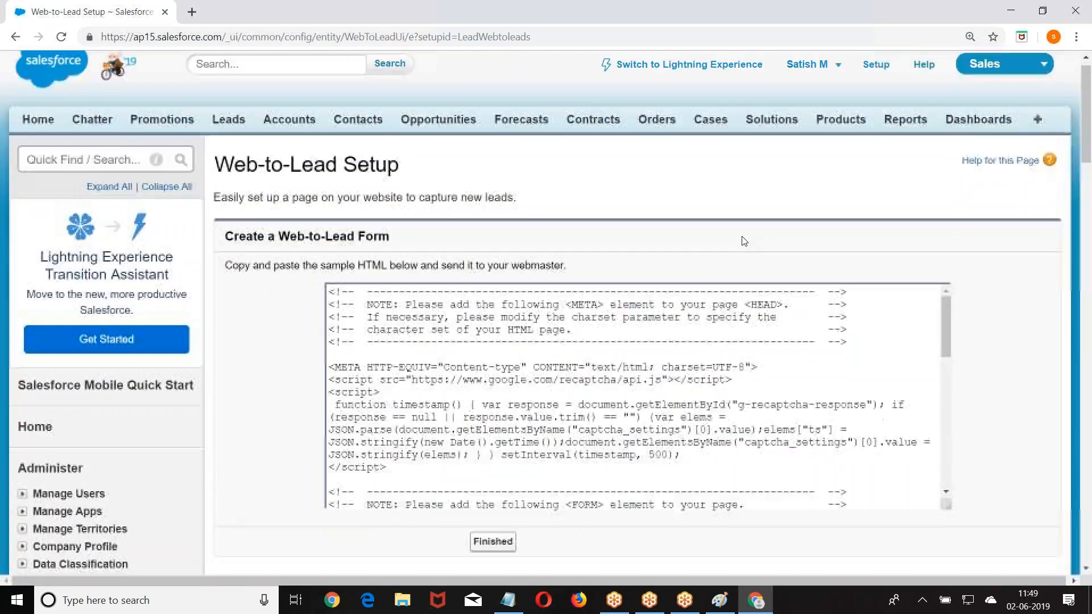
left_click(330, 167)
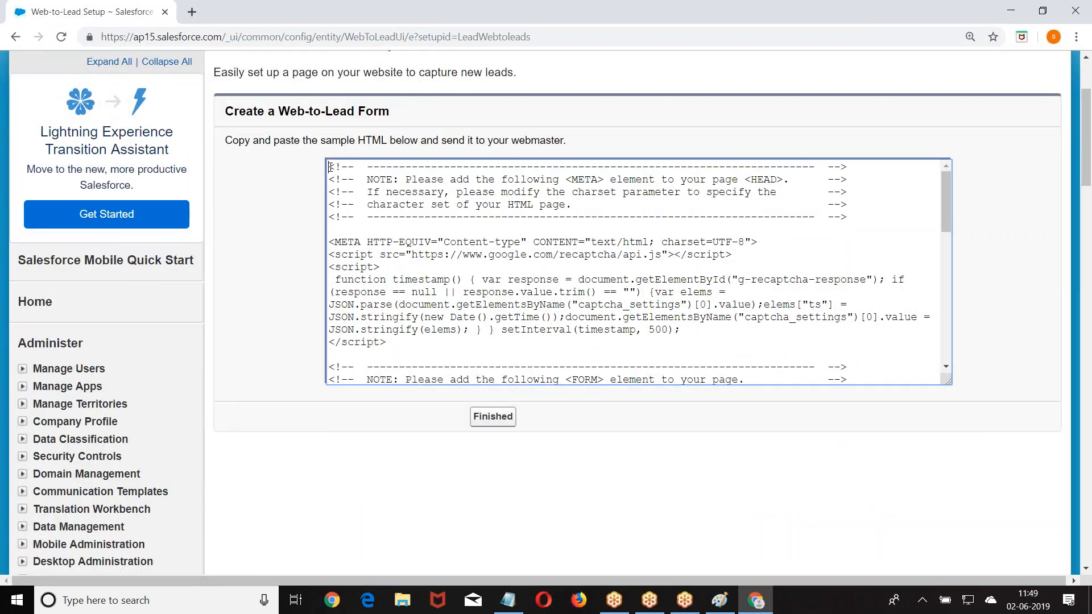
key("ctrl+a")
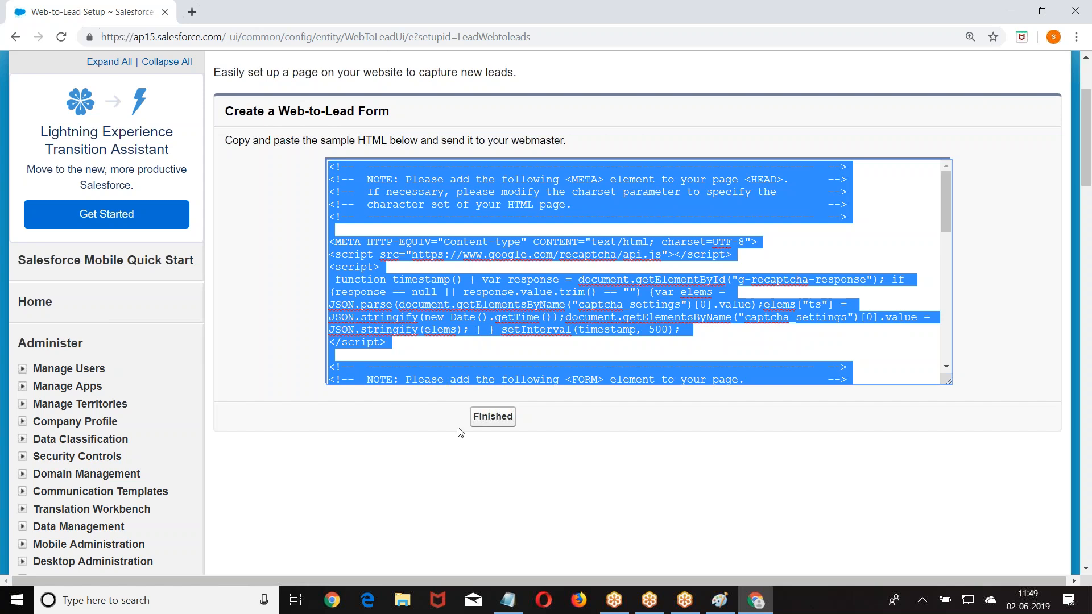
left_click(492, 416)
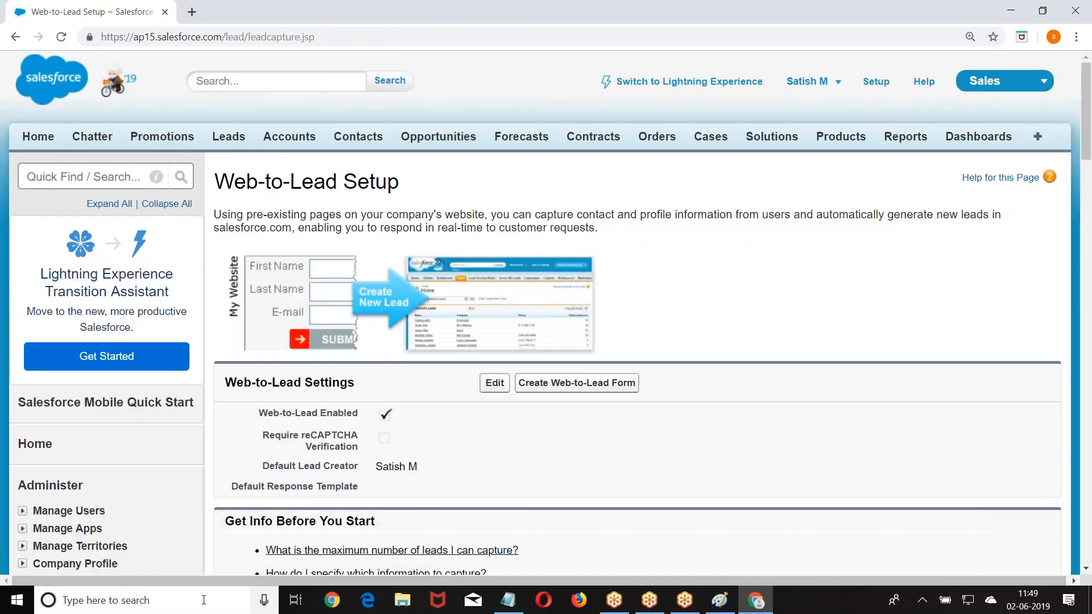
key("super")
- Launch Paint on a blank canvas, then minimize it to bring back the browser
type("Paint")
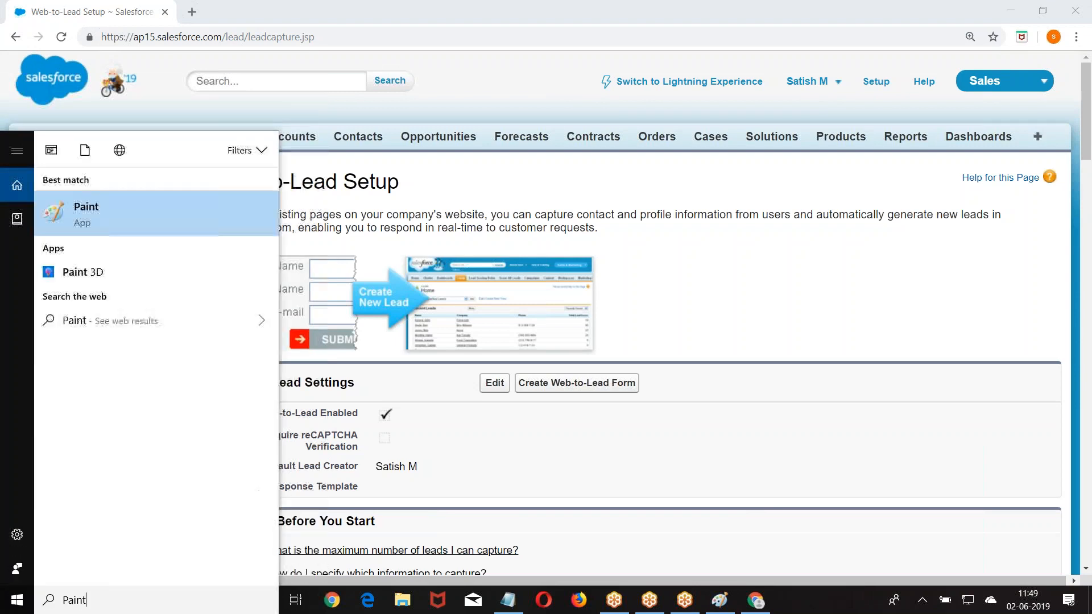
key("Return")
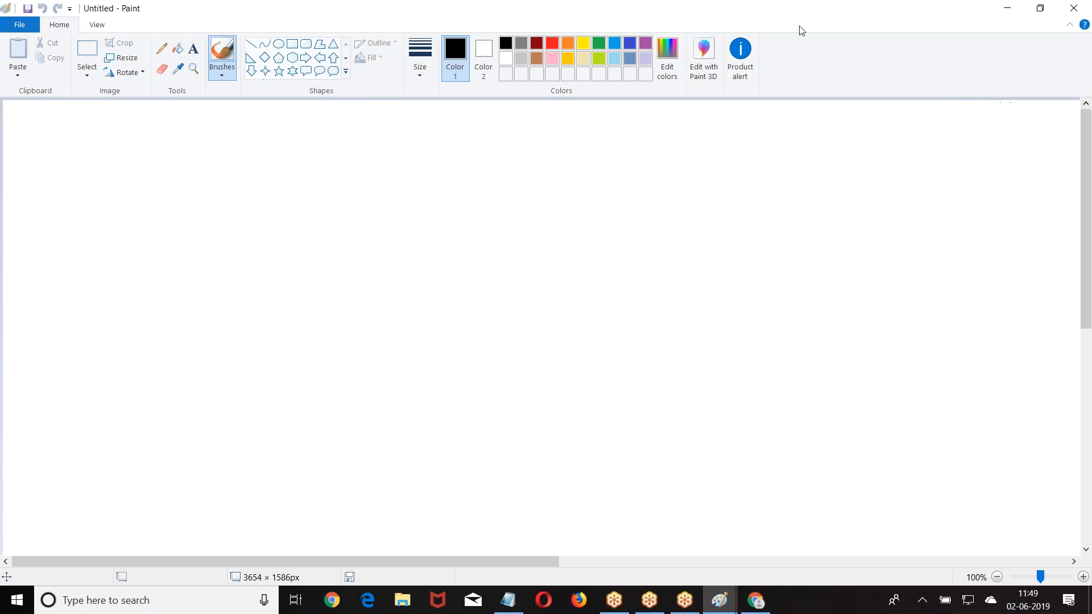
double_click(674, 6)
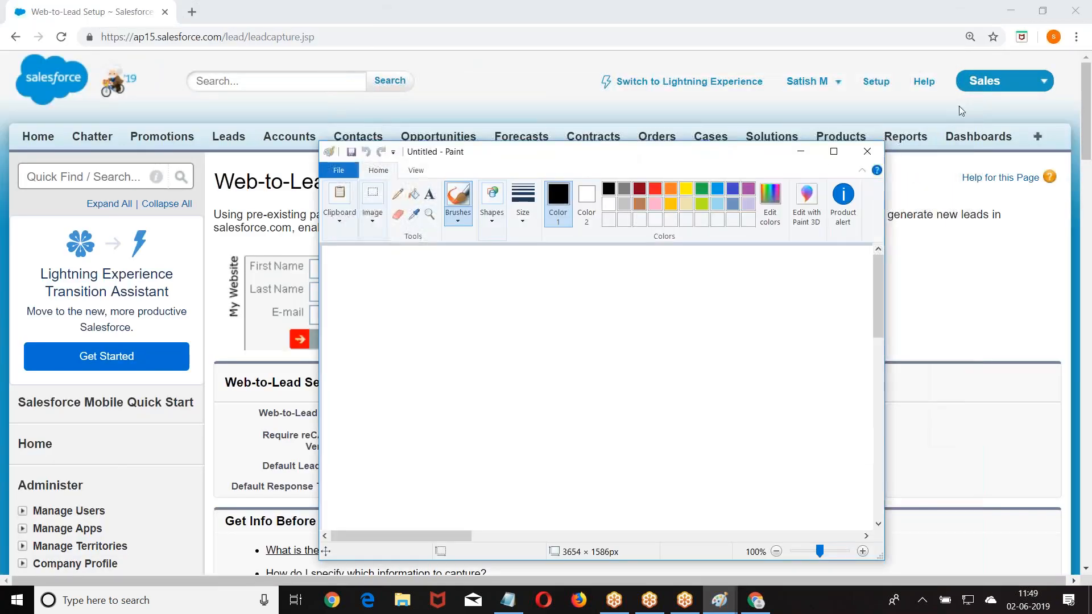
left_click(798, 145)
- Open Notepad, paste the Web-to-Lead form HTML and mark the organisation id value
left_click(237, 608)
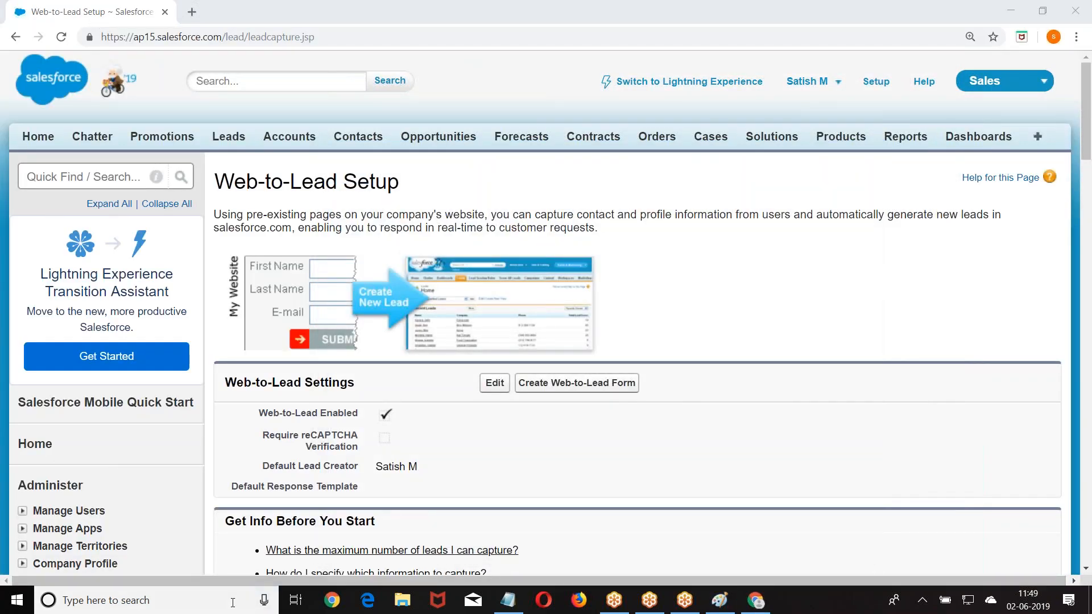
type("Notep")
type("ad")
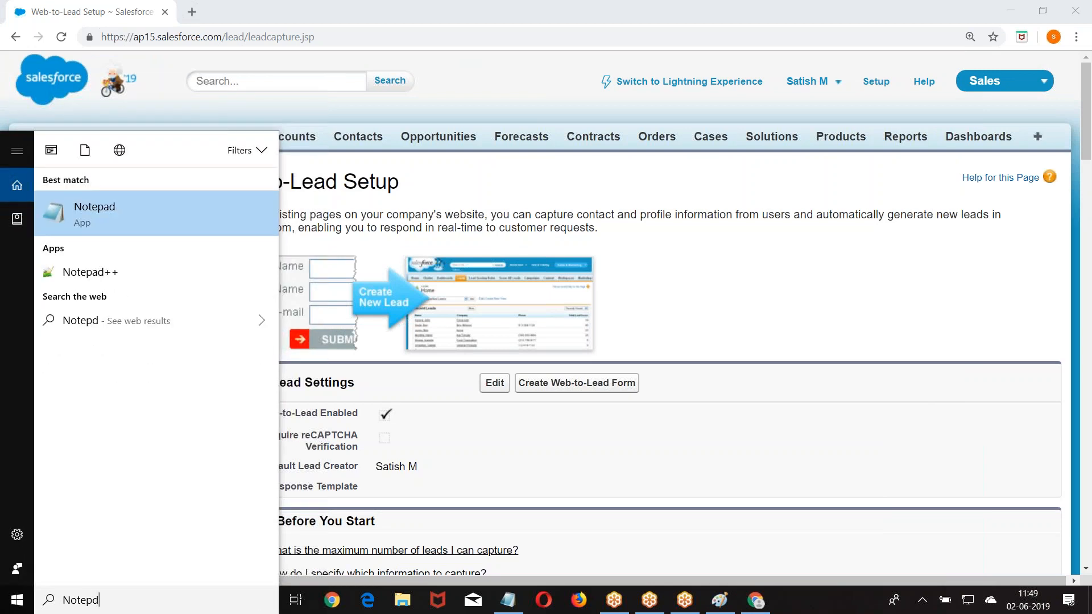
key("Return")
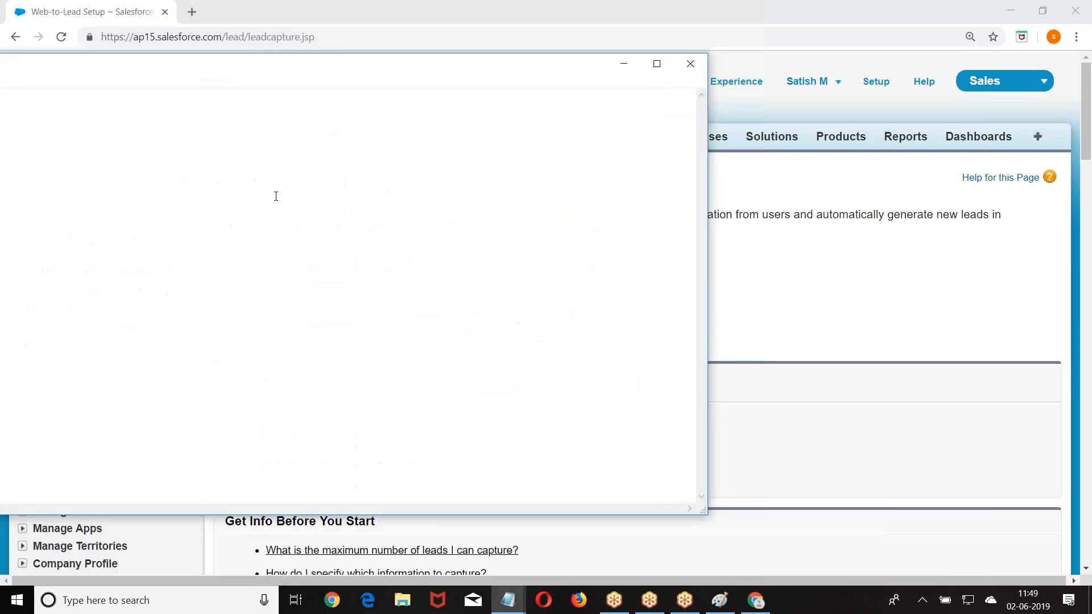
key("ctrl+v")
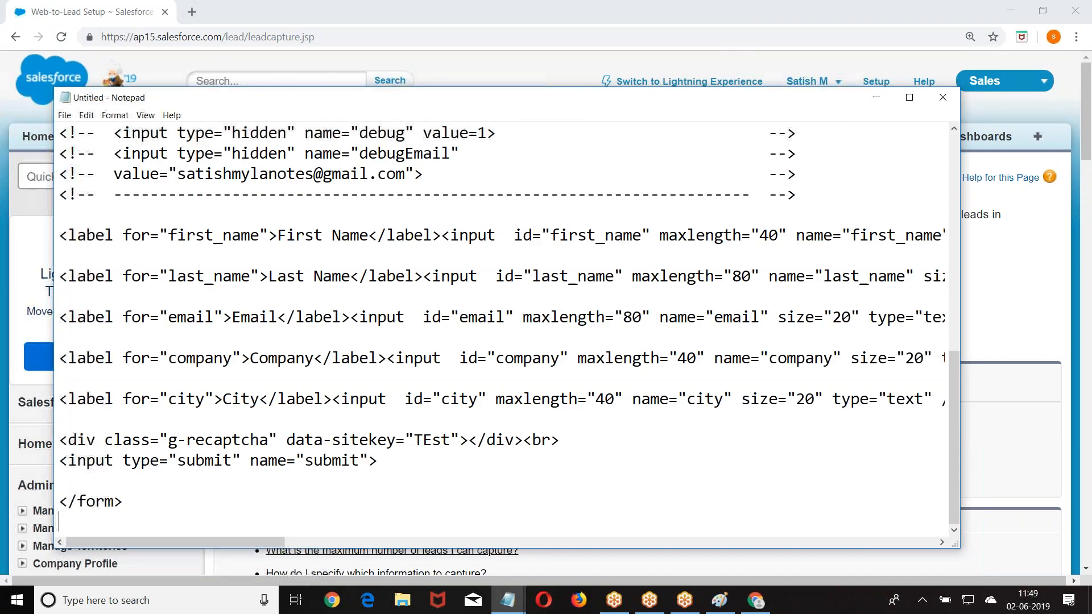
scroll(397, 236, "up", 3)
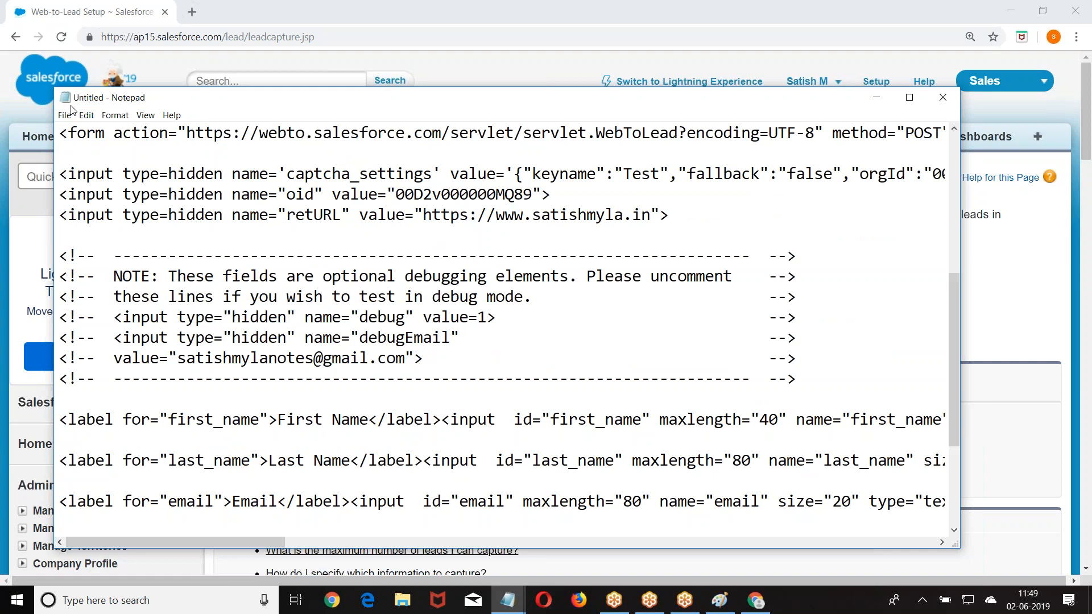
left_click_drag(390, 193, 531, 194)
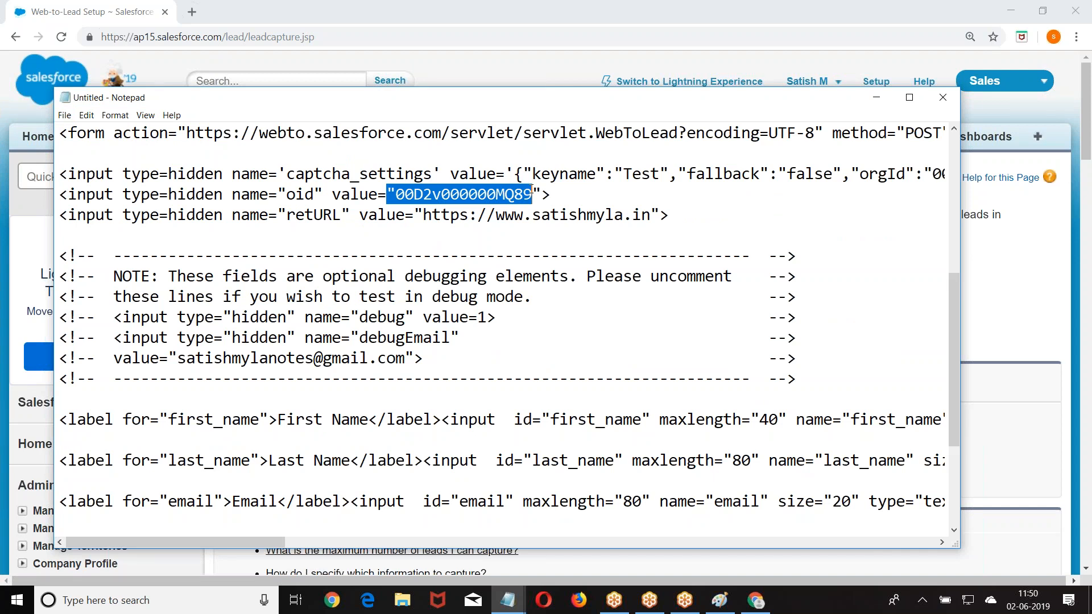
- Save the Notepad code as Web_To_Lead
left_click(64, 115)
left_click(102, 171)
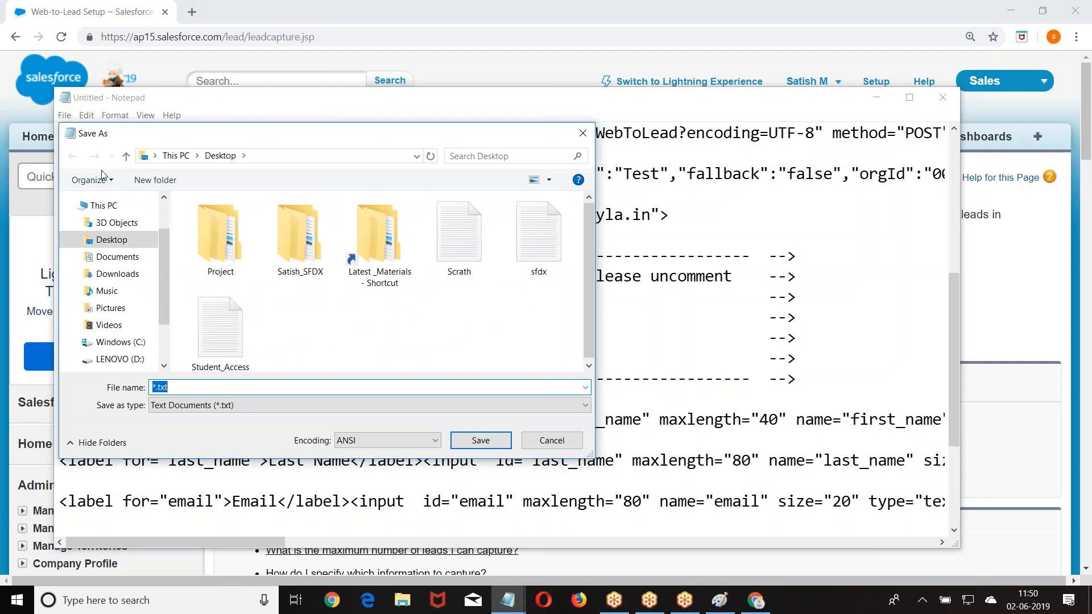
key("BackSpace")
type("Web_")
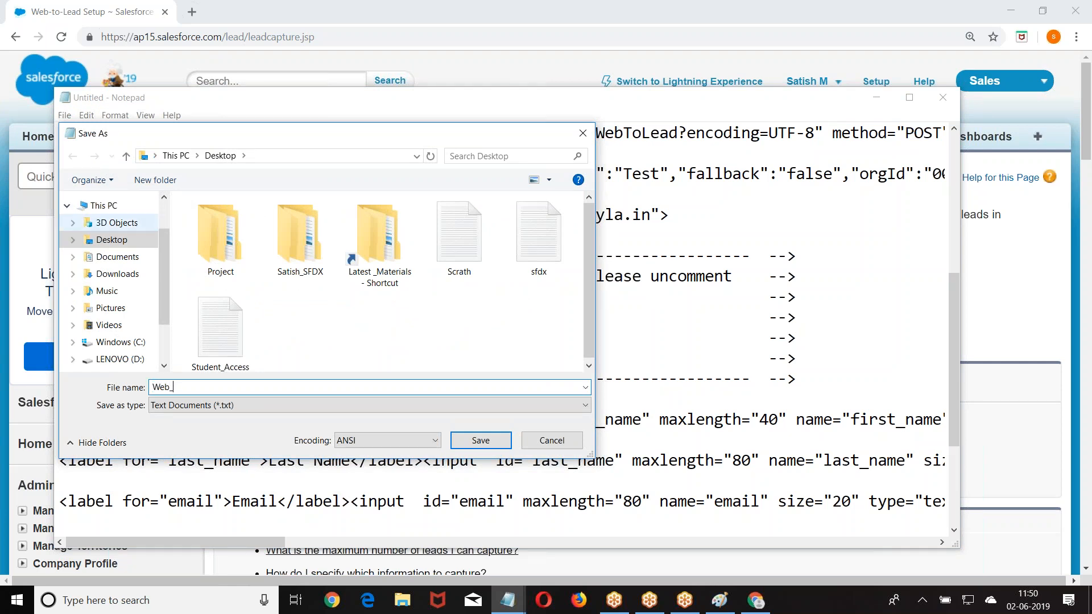
type("To_")
key("BackSpace")
key("BackSpace")
type("o_Lead")
key("Return")
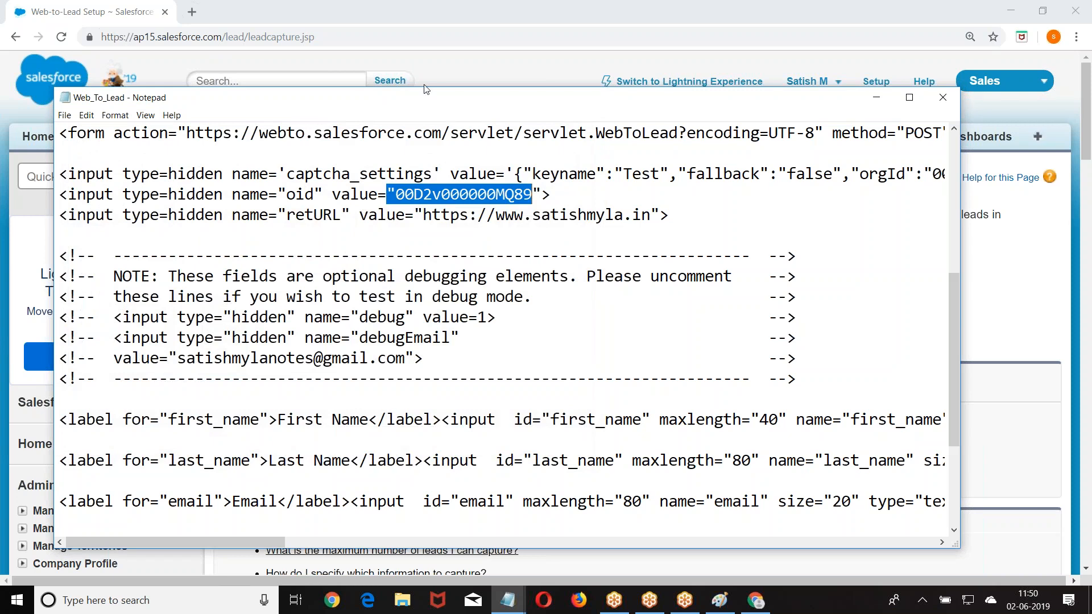
- Resave it as Web_To_Lead.html with the All Files type, then close Notepad
mouse_move(664, 10)
left_mouse_down()
mouse_move(589, 111)
mouse_move(547, 241)
left_mouse_up()
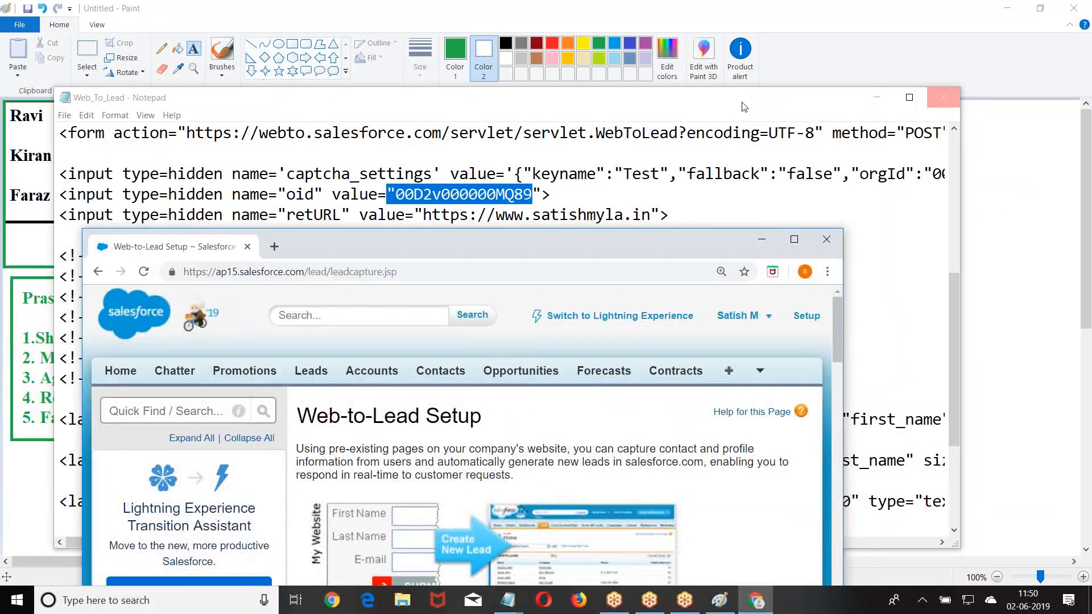
left_click(65, 115)
left_click(102, 173)
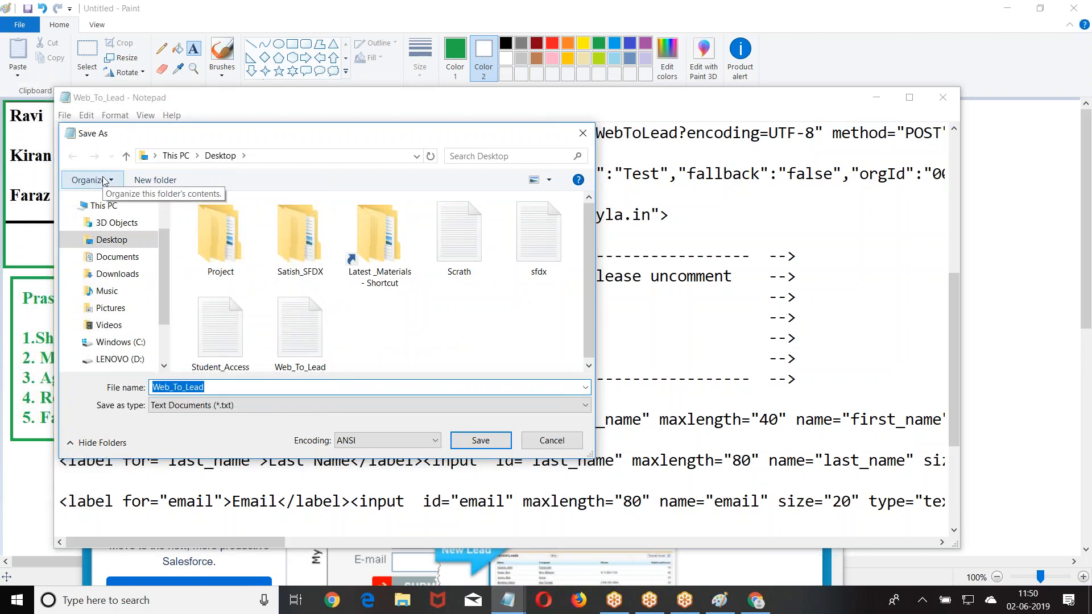
left_click(237, 406)
left_click(199, 430)
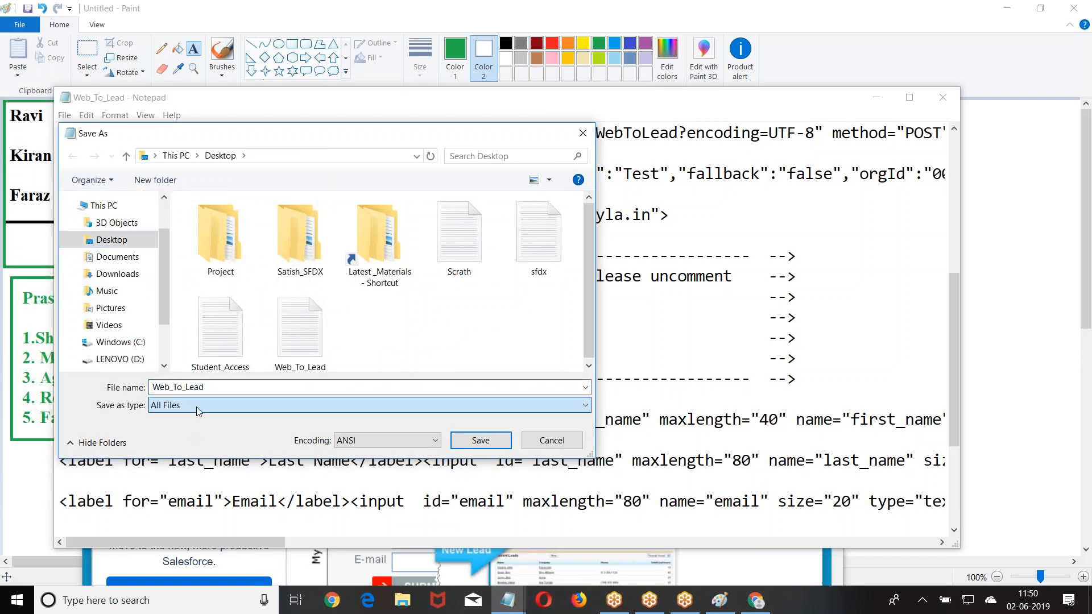
left_click(238, 388)
left_click(237, 389)
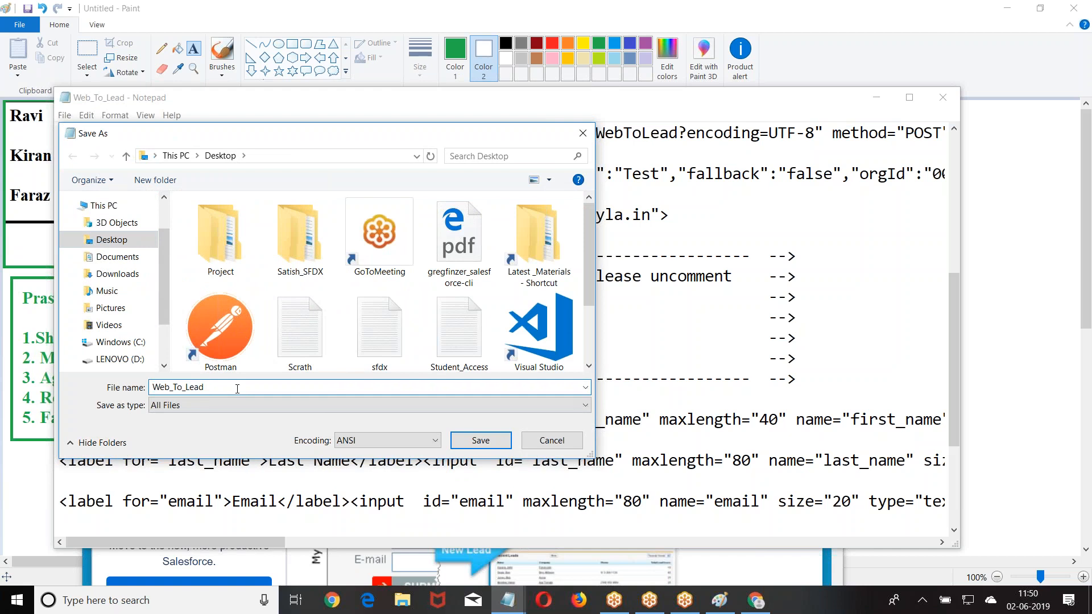
type(".html")
left_click(480, 440)
left_click_drag(387, 194, 531, 194)
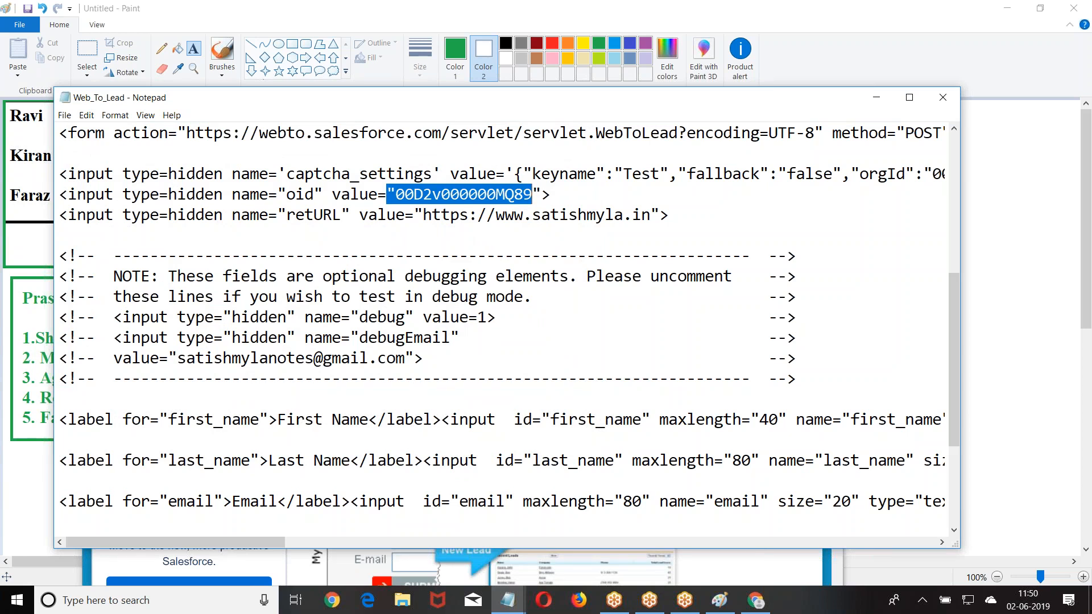
left_click(940, 98)
- Clear the open windows and launch the local Web_To_Lead form from the desktop shortcut
left_click(762, 239)
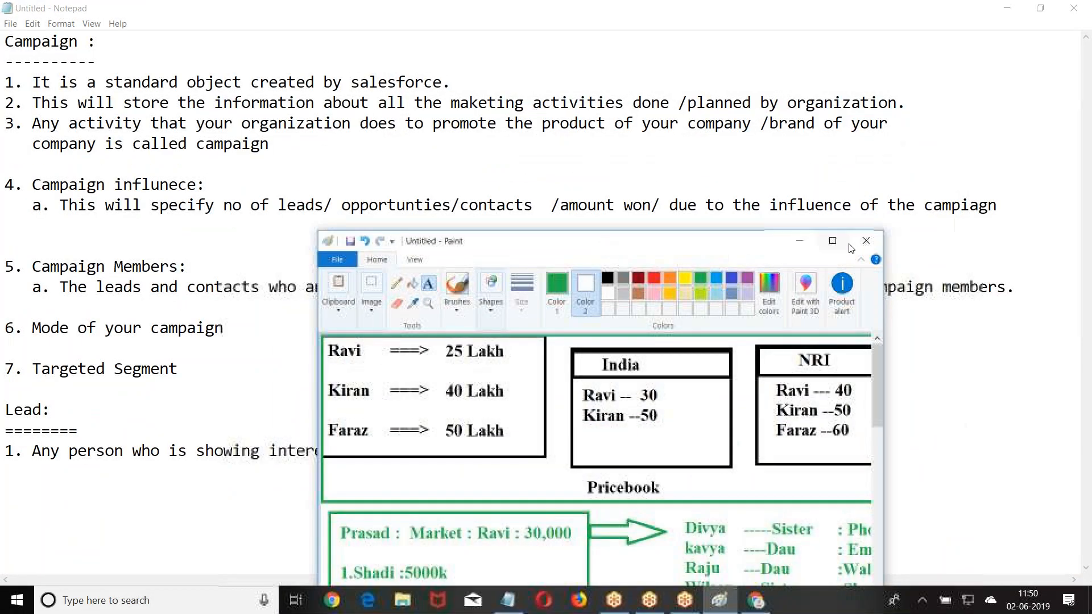
left_click(798, 241)
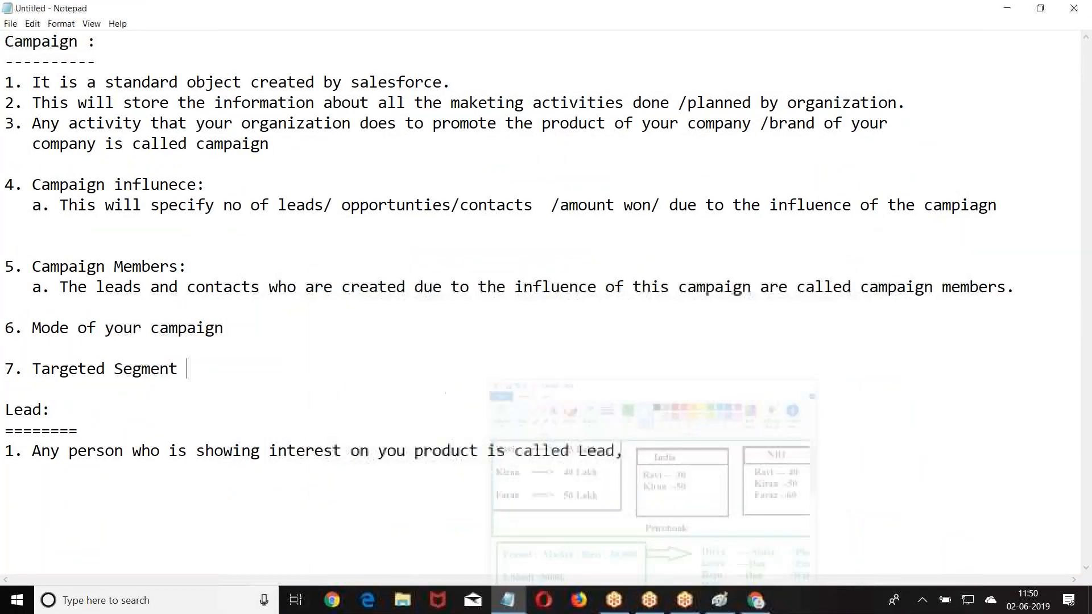
left_click_drag(665, 10, 640, 100)
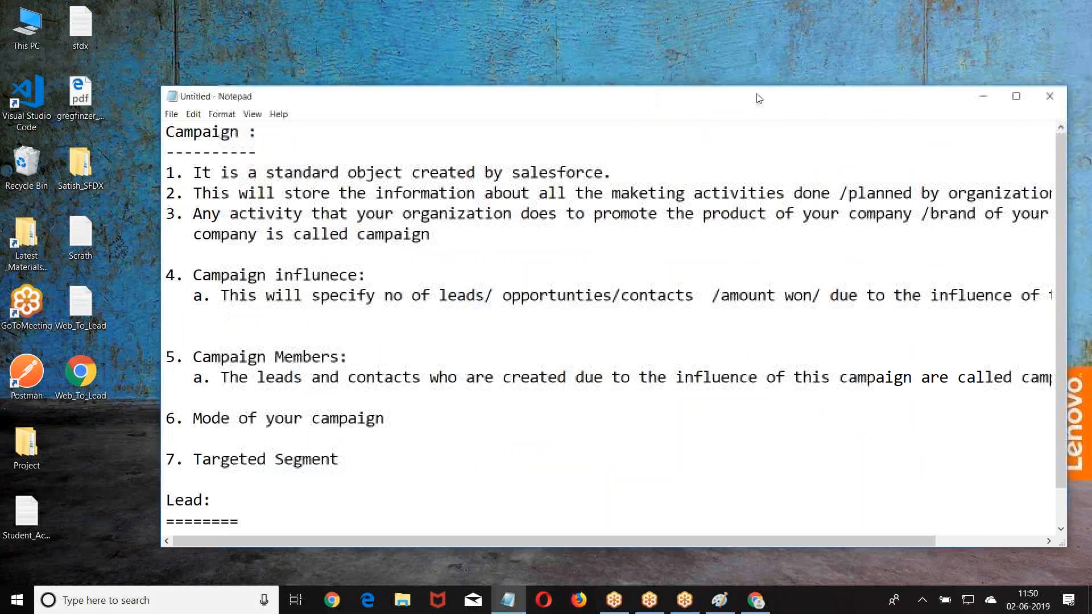
left_click(983, 96)
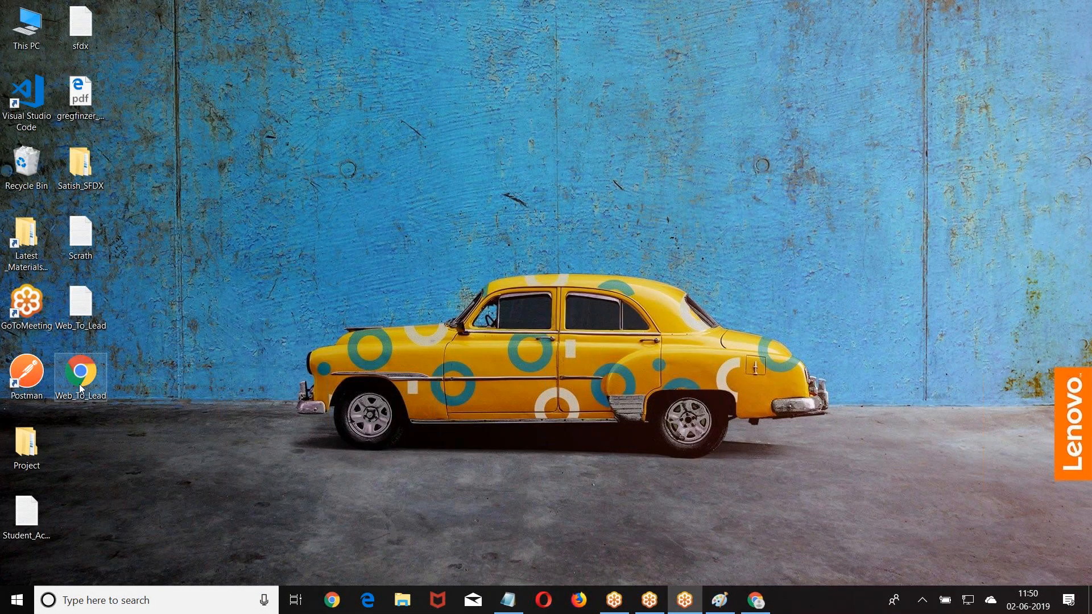
double_click(80, 388)
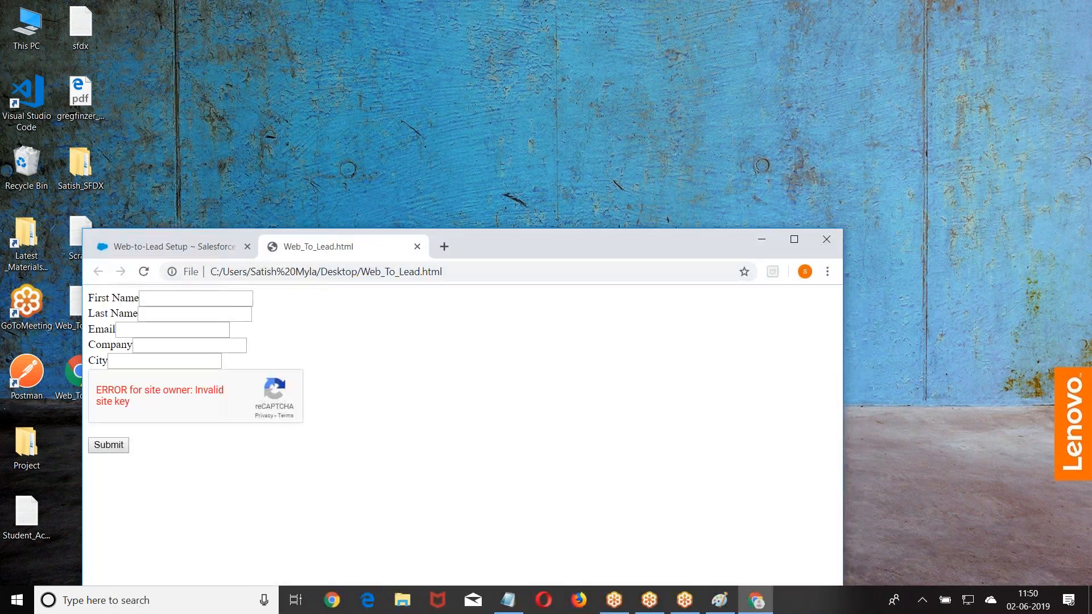
- Fill in a test lead's name, e-mail, company Testing and city Hyd, then submit the form
left_click(191, 303)
type("Praveen")
left_click(188, 315)
type("KL")
left_click(174, 330)
type("abc@xyz.com")
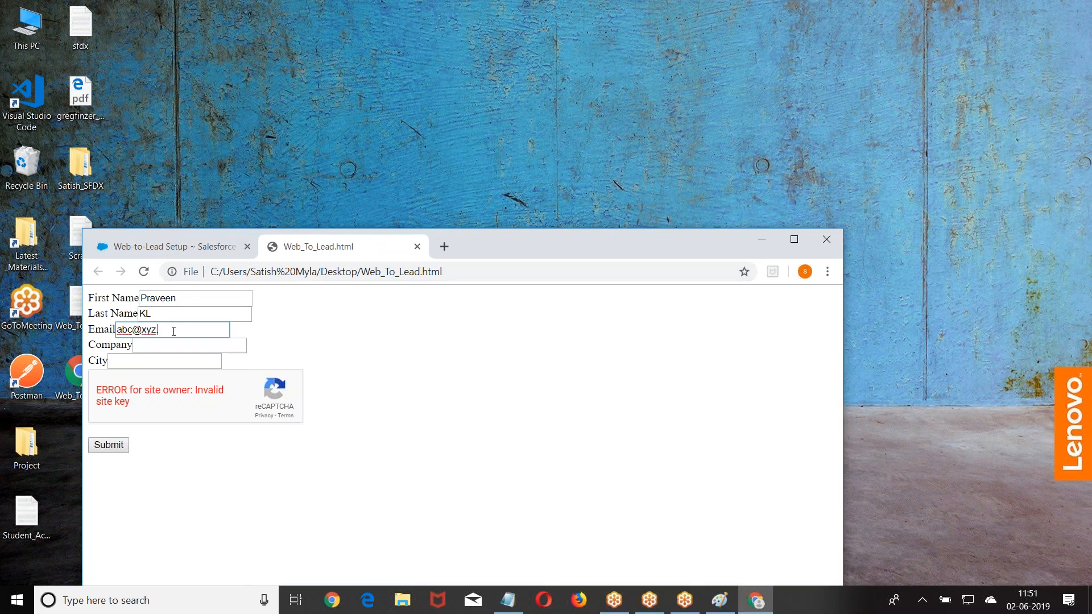
left_click(159, 348)
type("Testing")
left_click(134, 360)
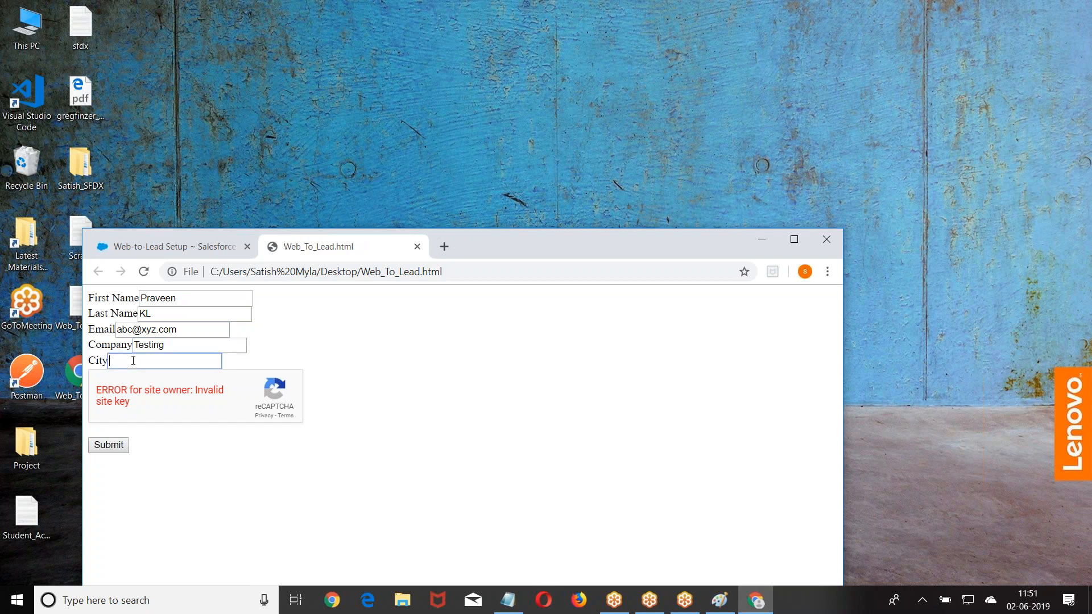
type("Hyd")
left_click(110, 445)
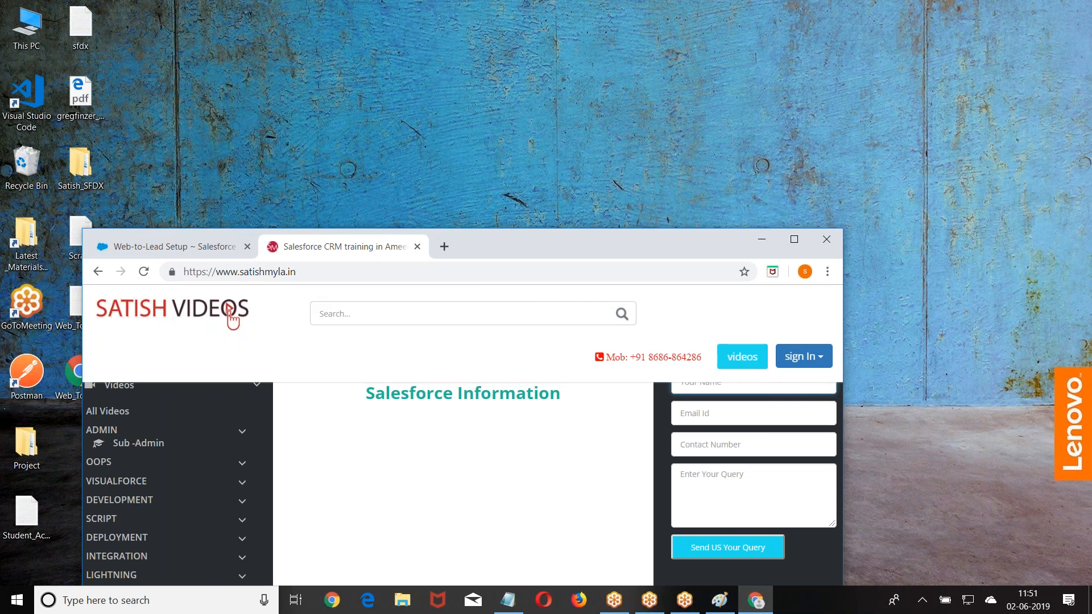
- Maximize Chrome and return to the Web-to-Lead Setup tab
left_click(762, 605)
left_click(756, 602)
left_click(794, 244)
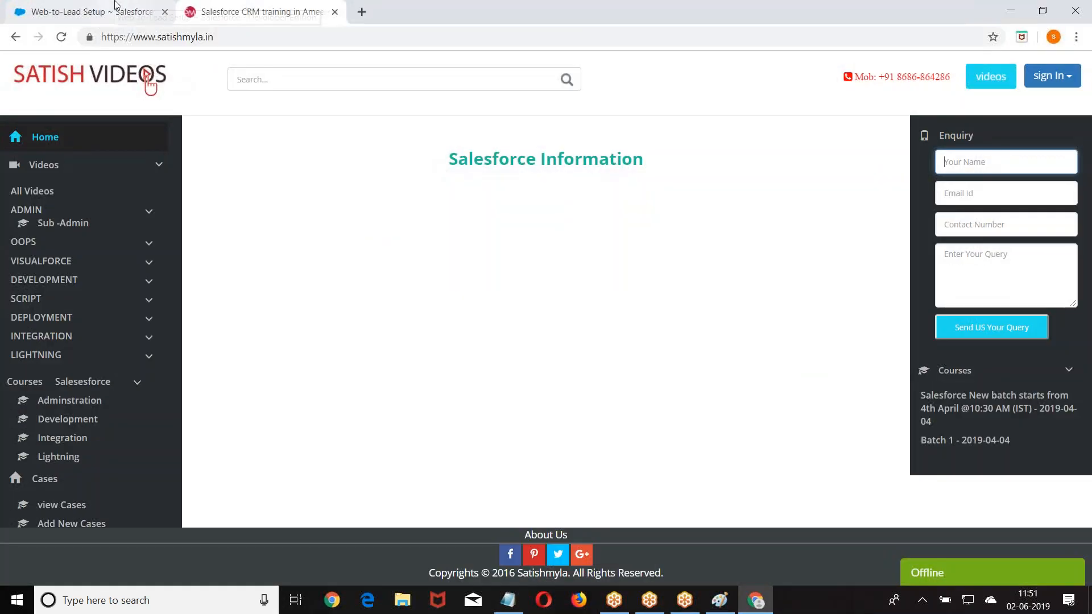
left_click(91, 11)
- Show the Today's Leads view on the Leads tab to find the Testing lead
left_click(229, 137)
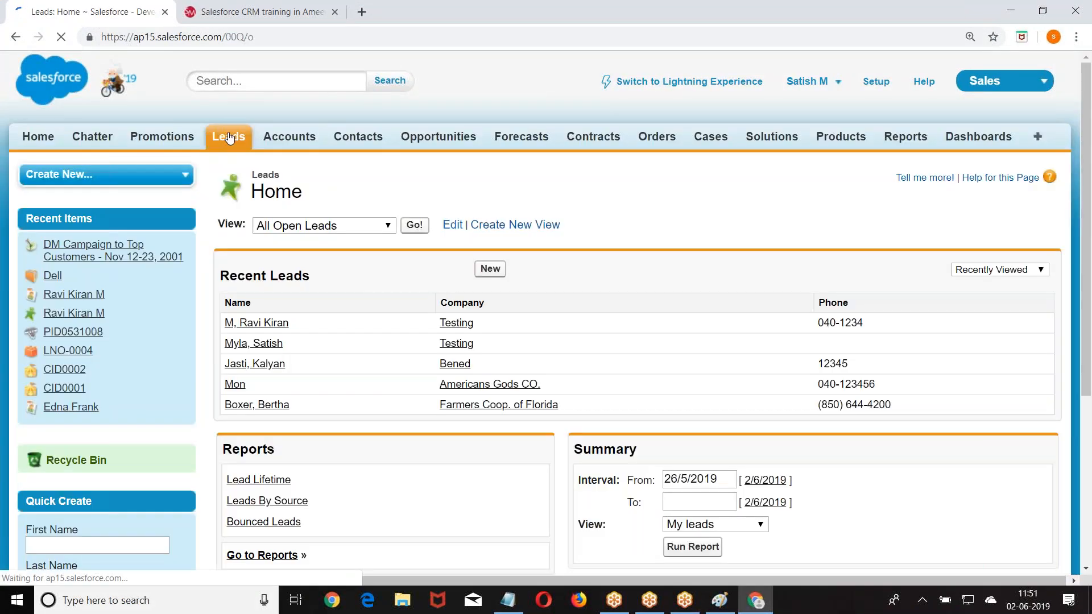
left_click(413, 226)
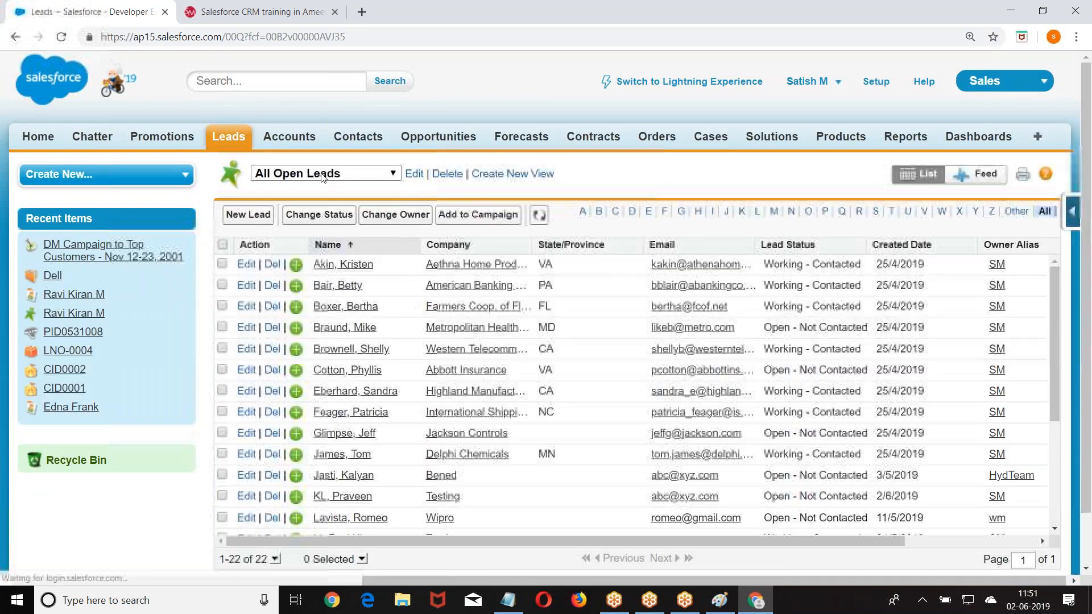
left_click(307, 173)
left_click(294, 306)
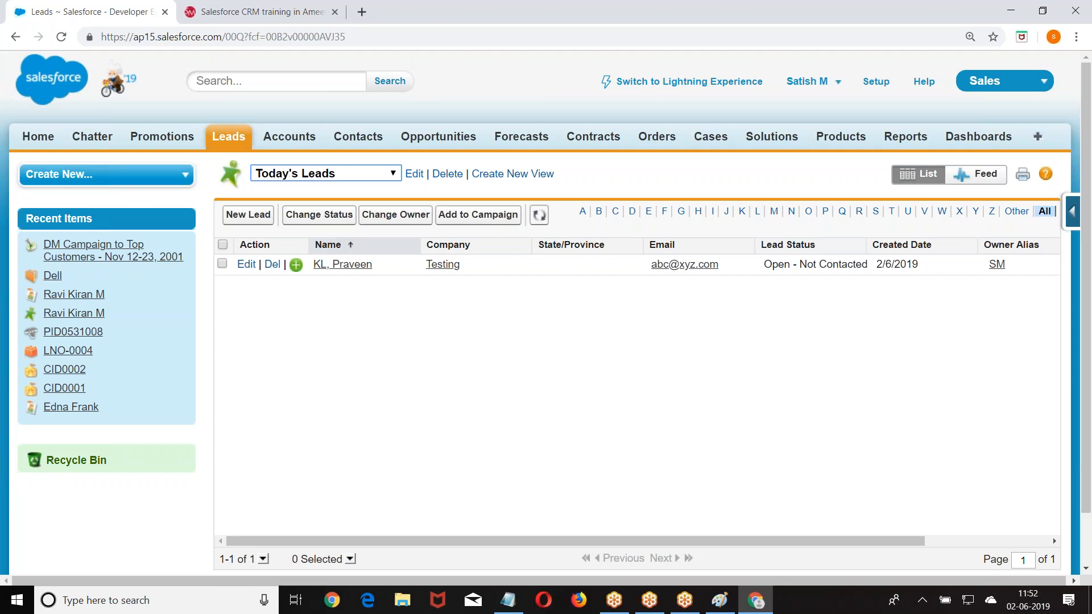
key("super+d")
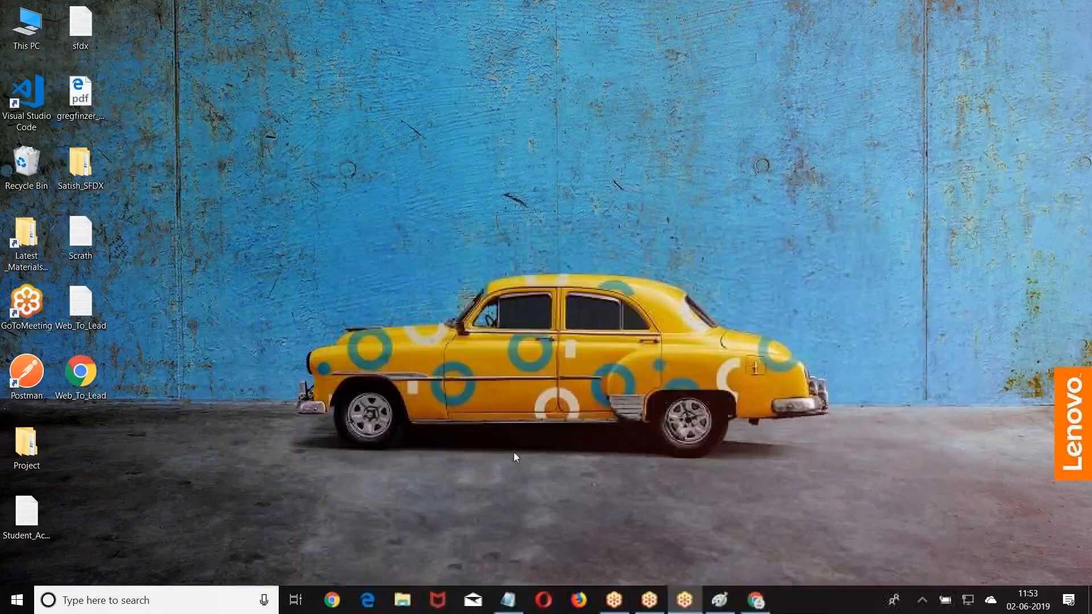
key("super+d")
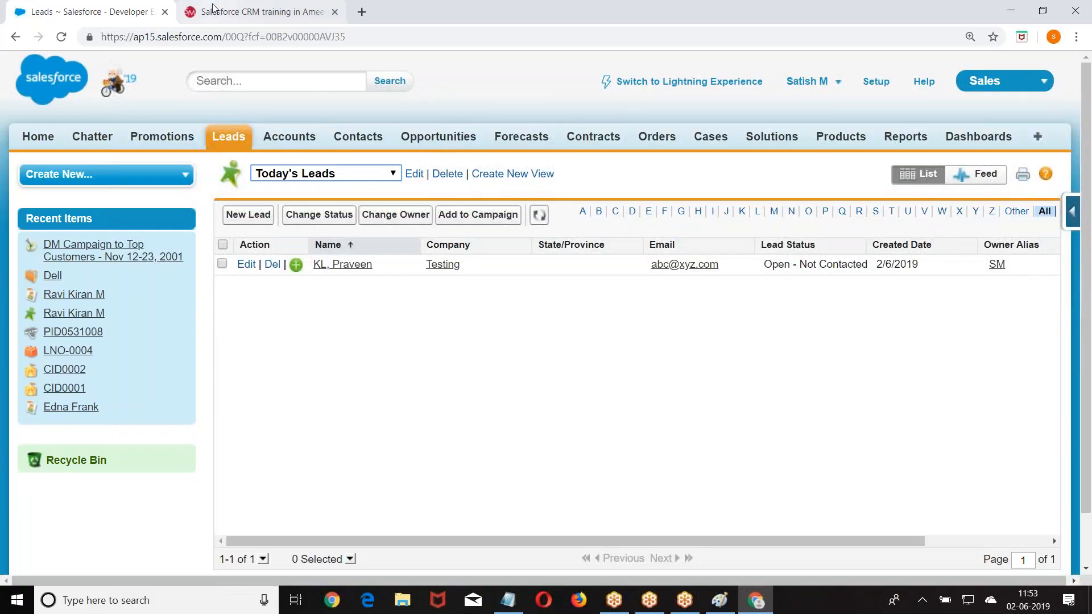
left_click(213, 8)
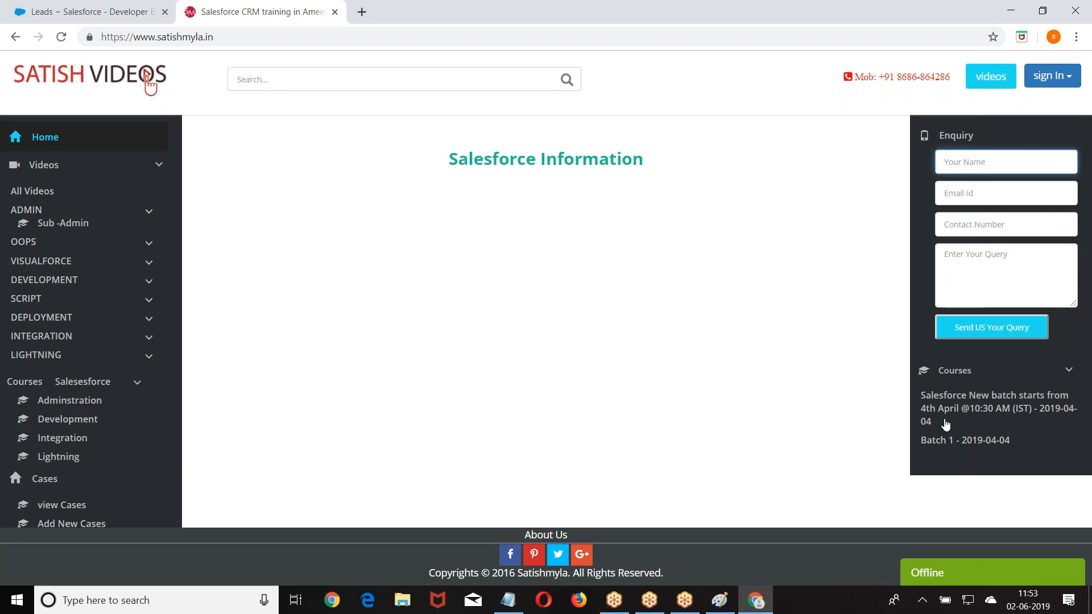
left_click(754, 602)
left_click(754, 602)
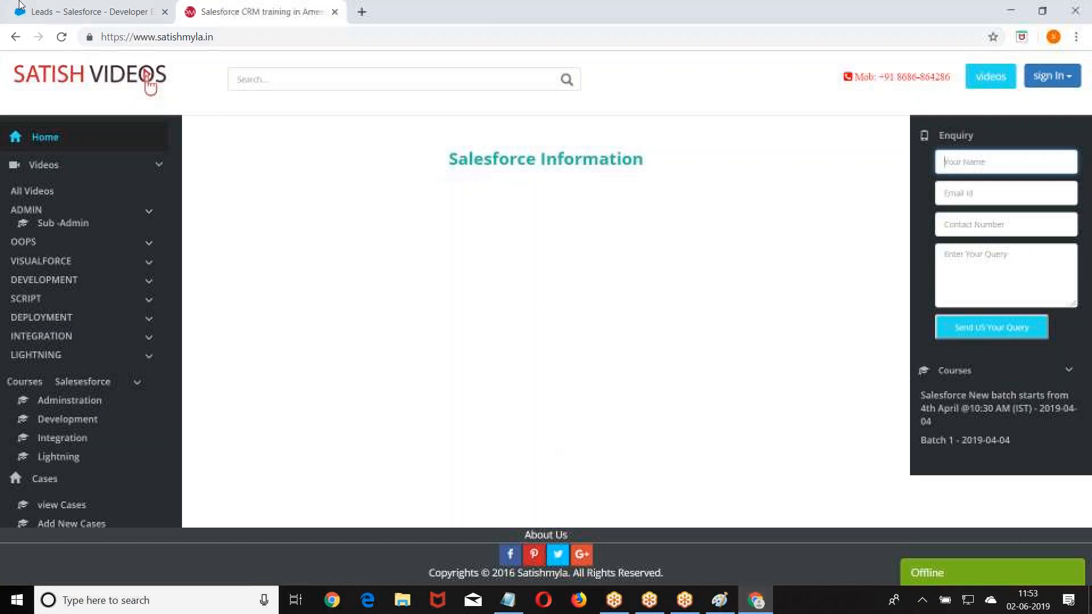
left_click(35, 11)
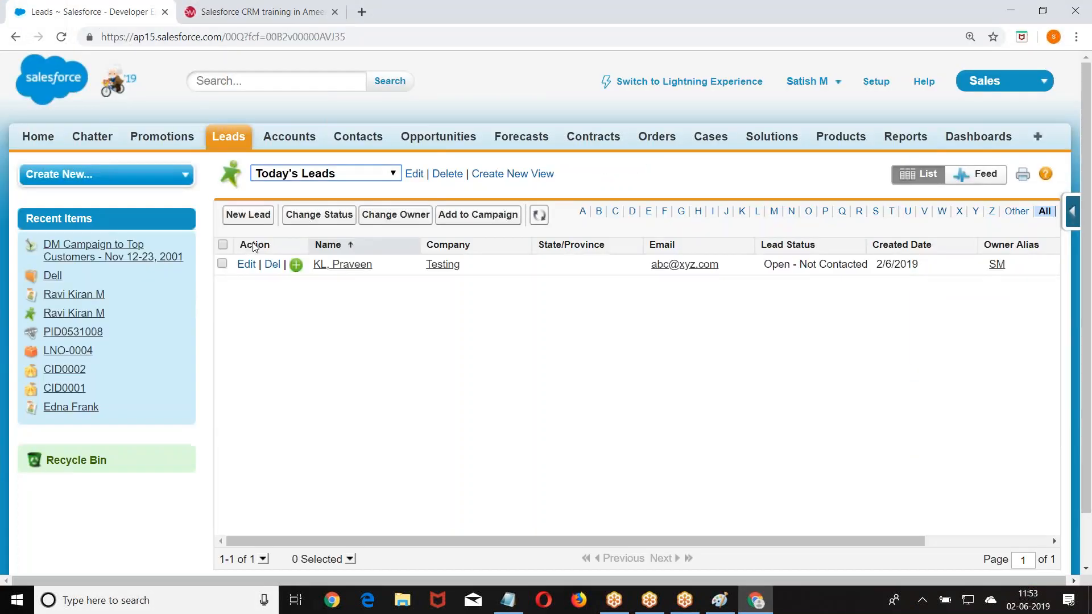
- Go through Setup > Customize > Leads > Web-to-Lead to Create Web-to-Lead Form, and review the selected fields including City
left_click(874, 81)
scroll(219, 196, "down", 10)
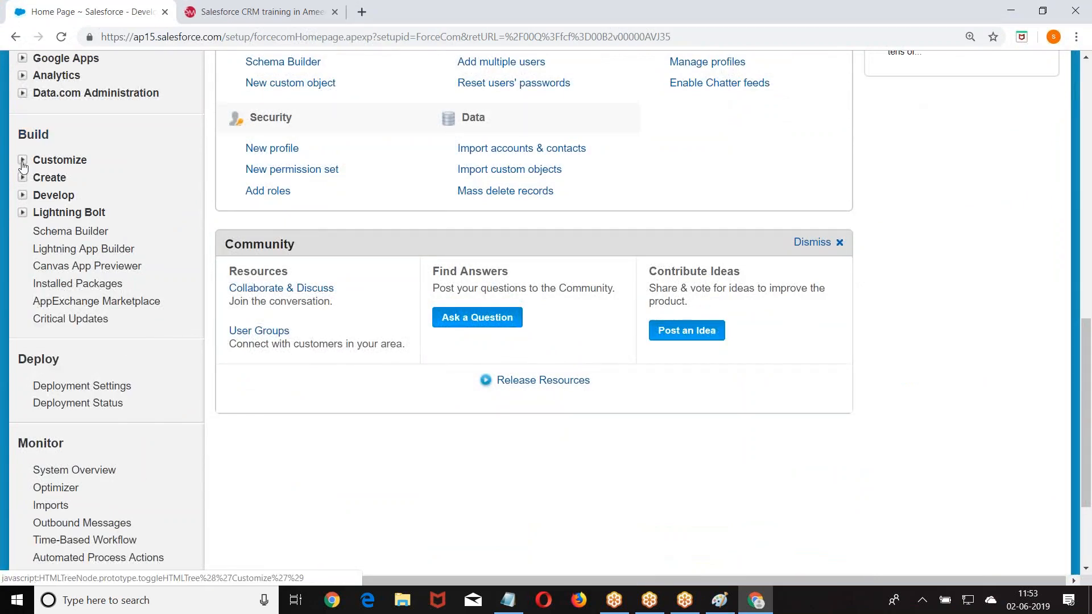
left_click(23, 160)
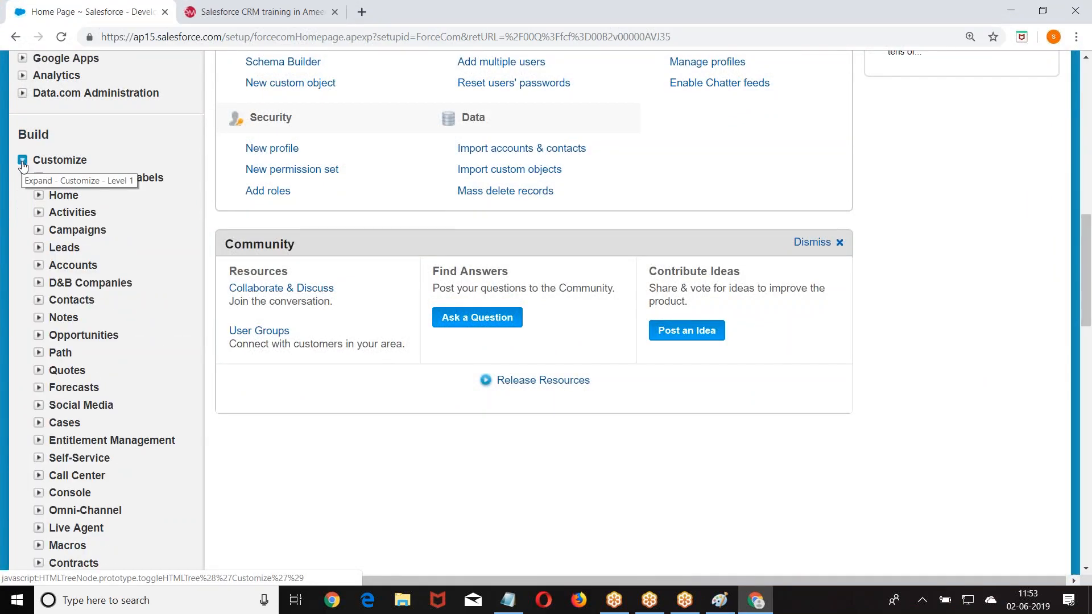
left_click(38, 247)
scroll(39, 247, "down", 4)
scroll(99, 244, "down", 1)
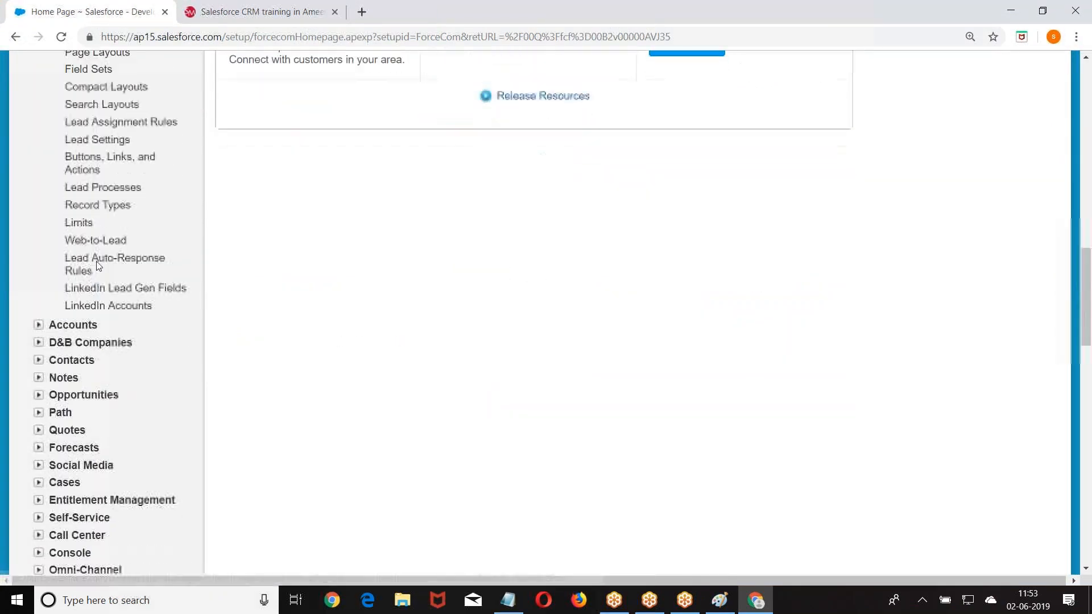
left_click(99, 243)
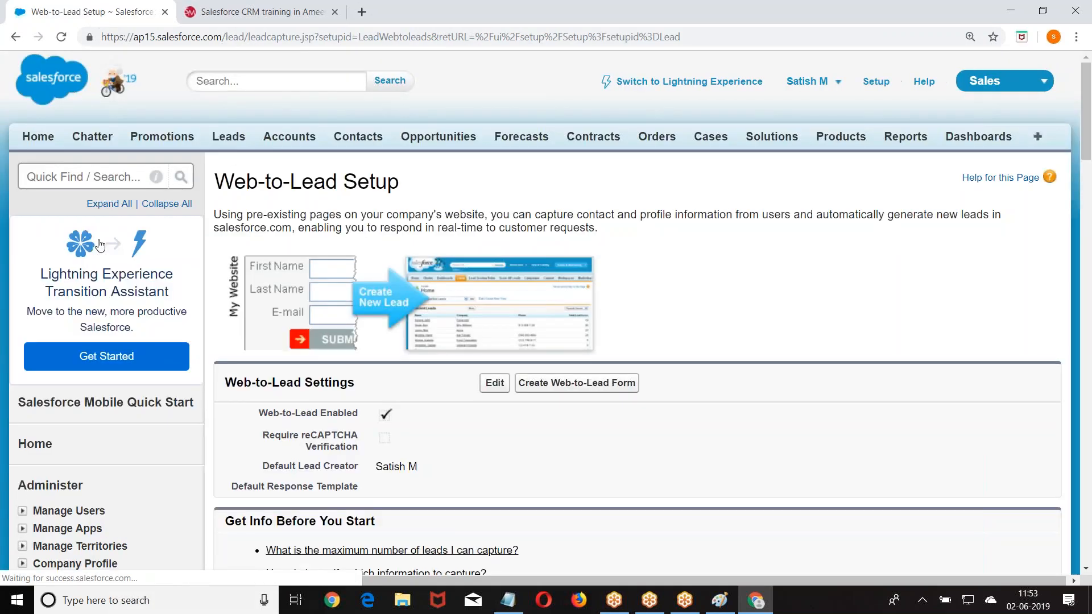
scroll(557, 171, "down", 4)
left_click(598, 170)
scroll(480, 188, "down", 3)
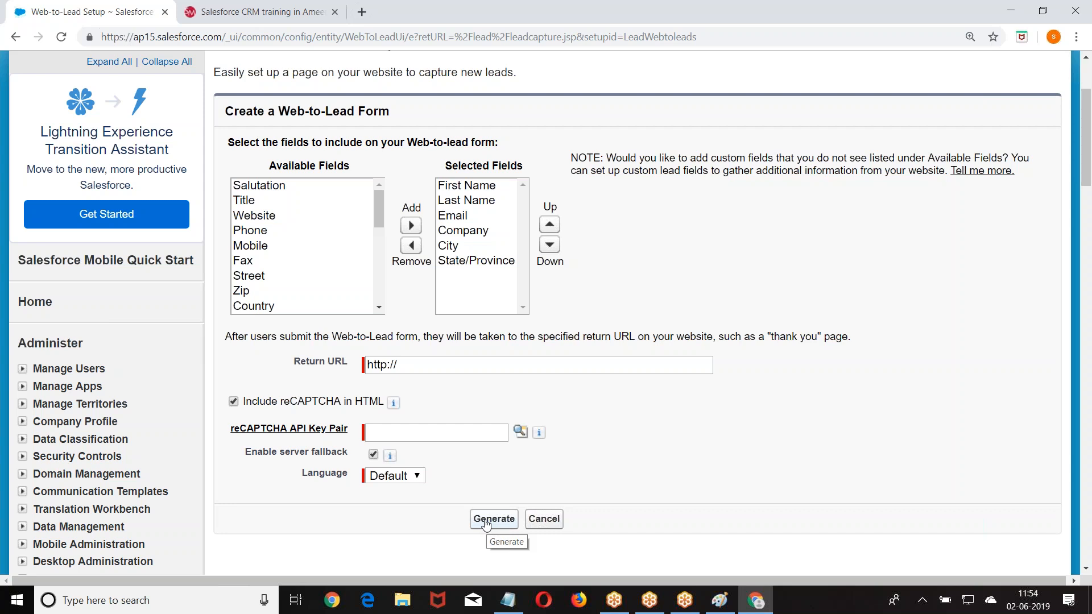
scroll(485, 524, "up", 3)
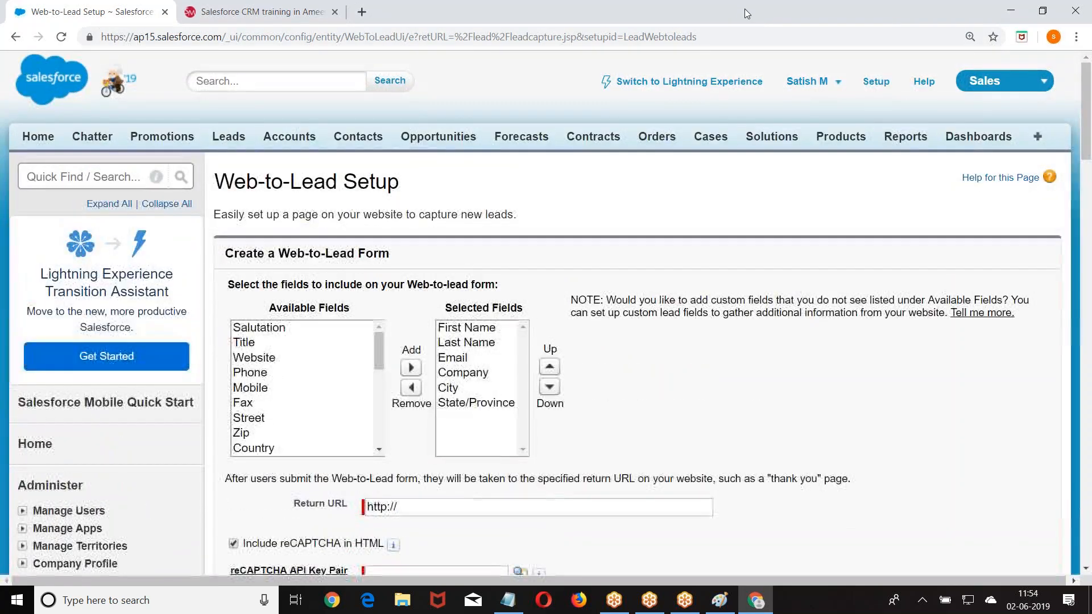
left_click(883, 83)
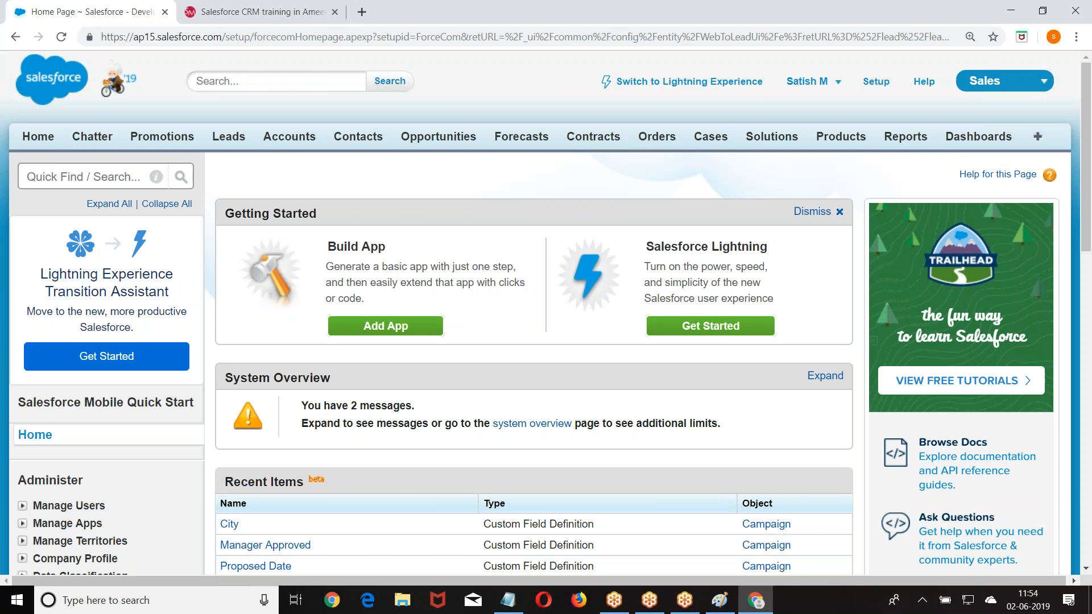
scroll(95, 175, "down", 10)
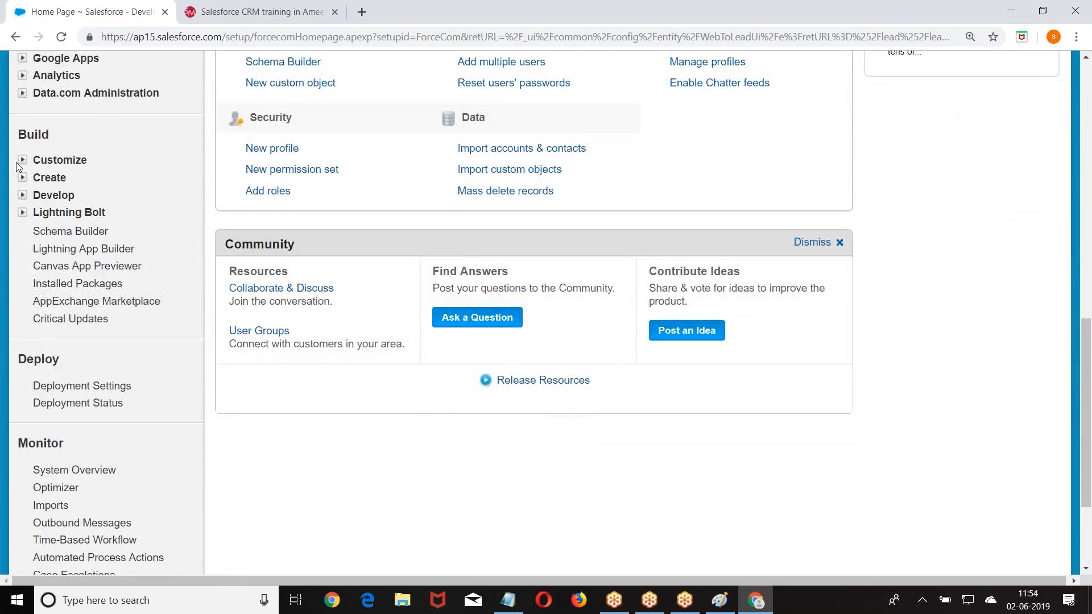
left_click(19, 161)
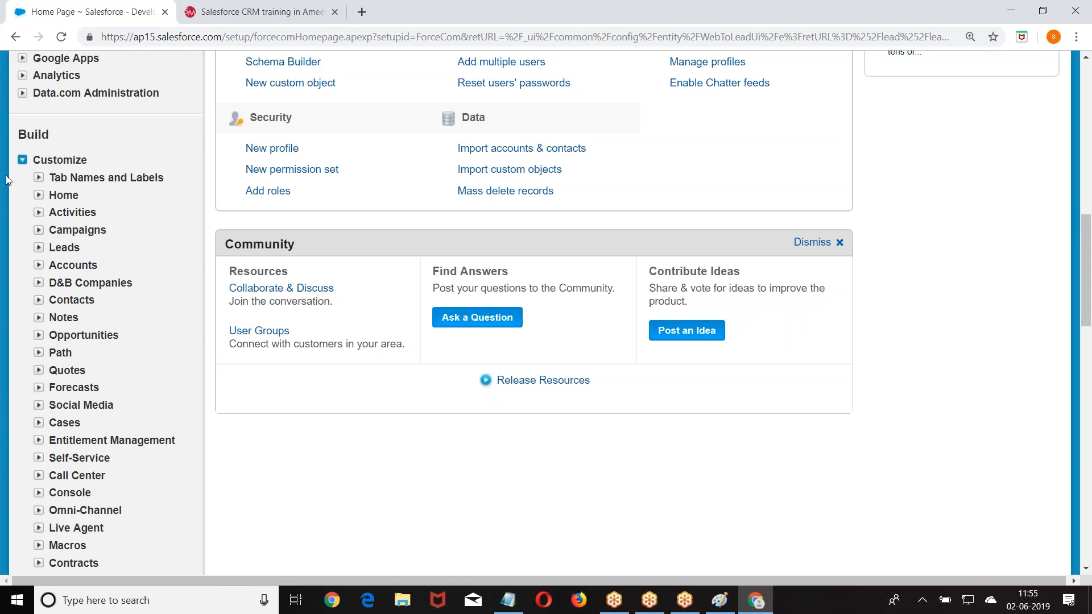
scroll(6, 180, "down", 1)
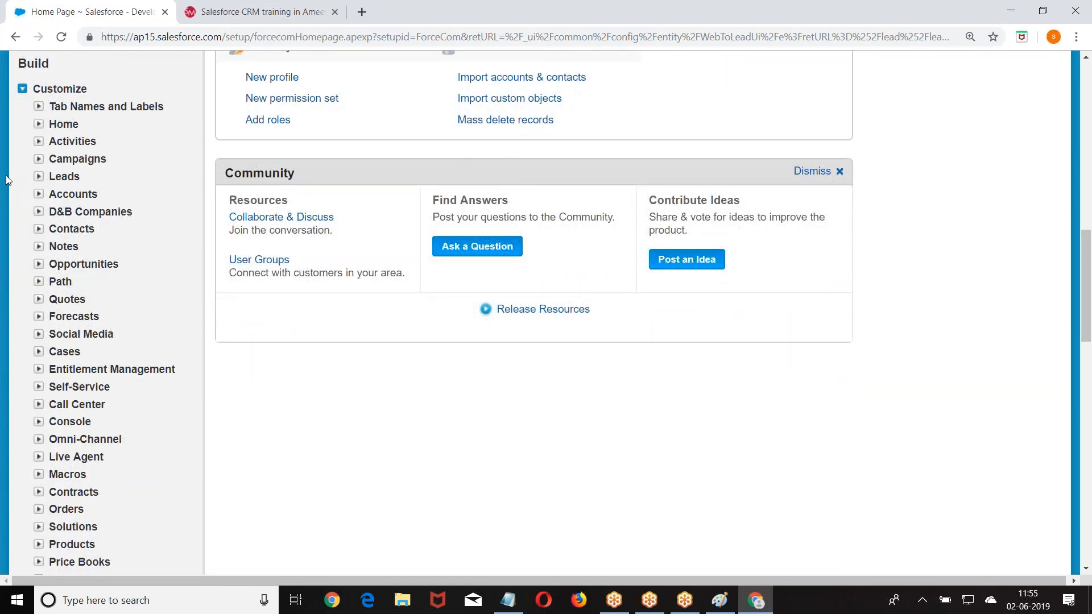
scroll(6, 180, "up", 7)
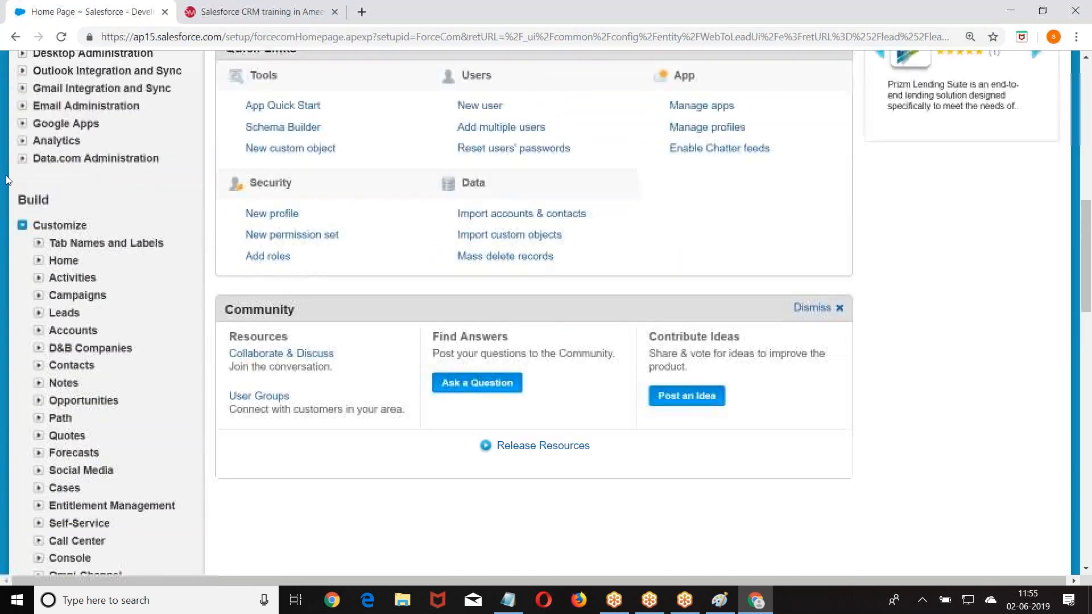
scroll(48, 198, "up", 5)
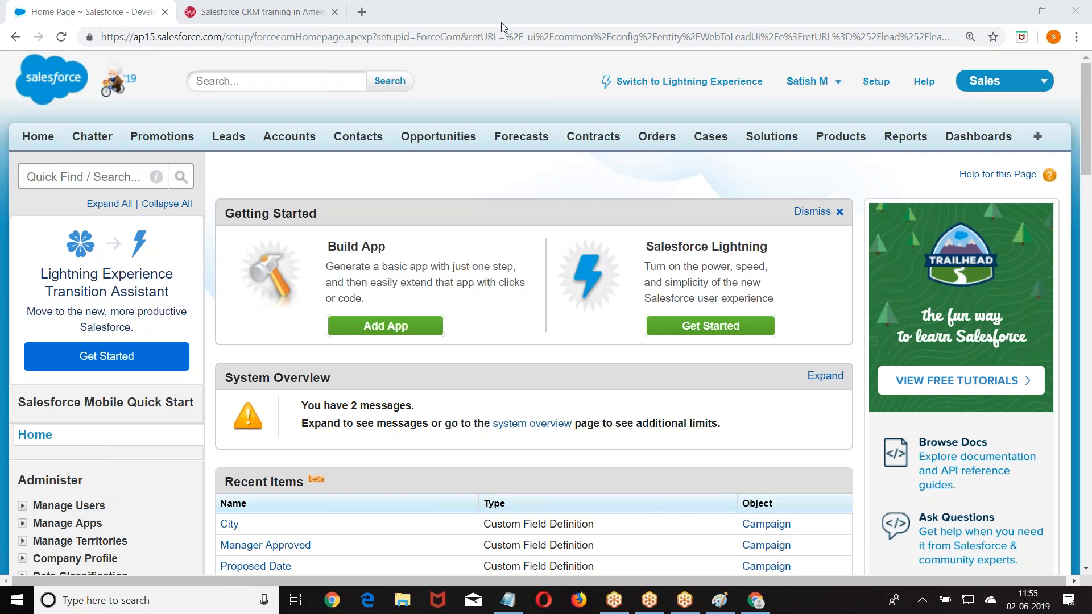
scroll(421, 242, "down", 20)
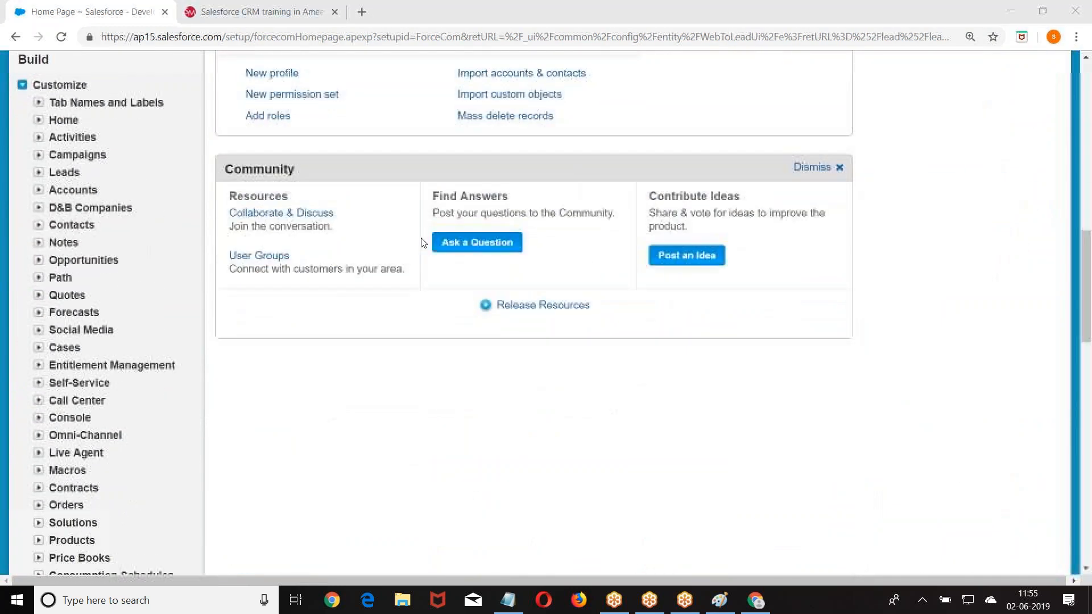
scroll(423, 243, "down", 1)
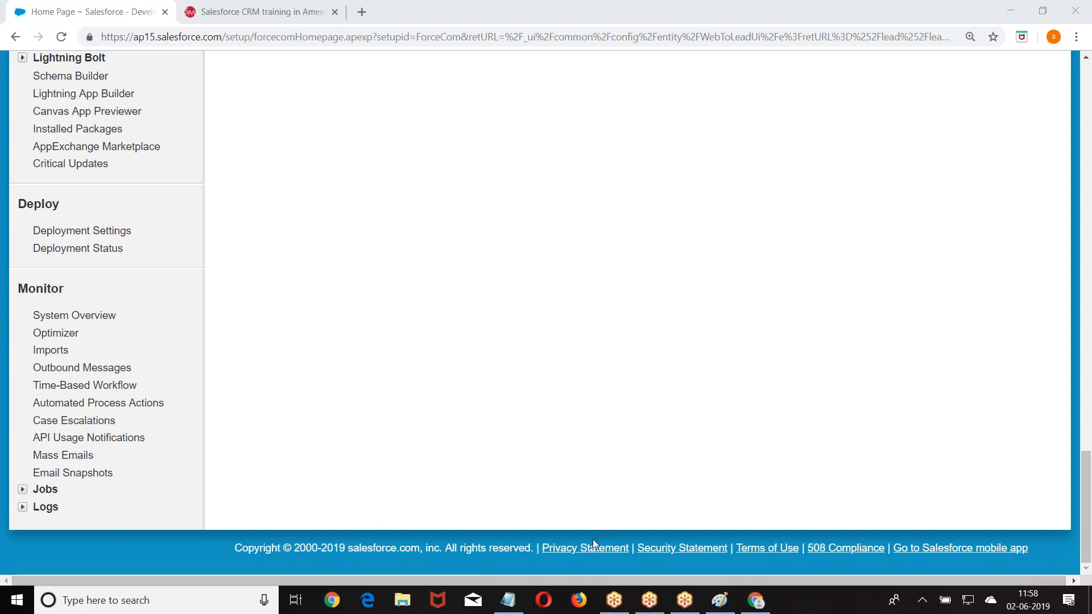
left_click(720, 600)
- Maximize Paint and draw a green rectangle around the first line of the family list
mouse_move(641, 239)
left_mouse_down()
mouse_move(608, 85)
mouse_move(599, 92)
left_mouse_up()
left_click(634, 74)
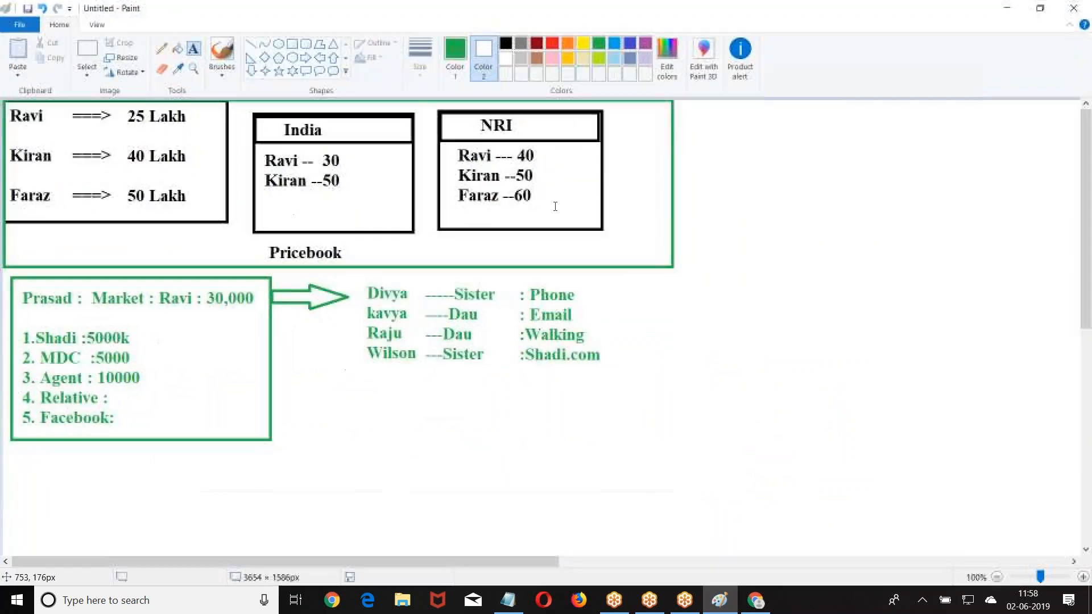
left_click(292, 44)
mouse_move(356, 278)
left_mouse_down()
mouse_move(476, 311)
mouse_move(615, 305)
left_mouse_up()
- Add a two-line text note 'US ==> NRI' and 'India===' beside the boxed line
left_click(200, 50)
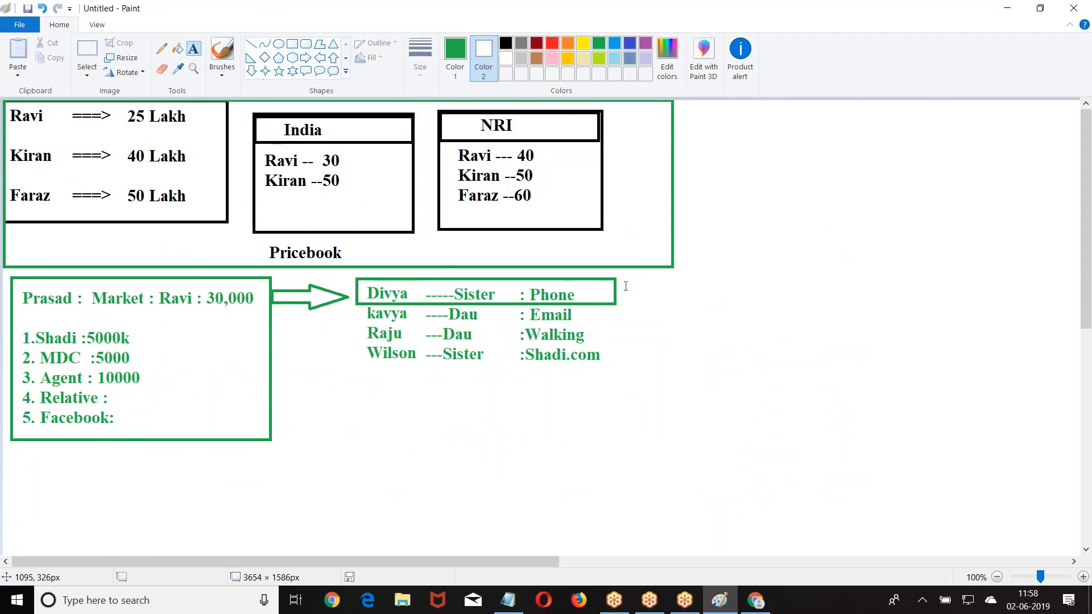
left_click(625, 281)
type("US")
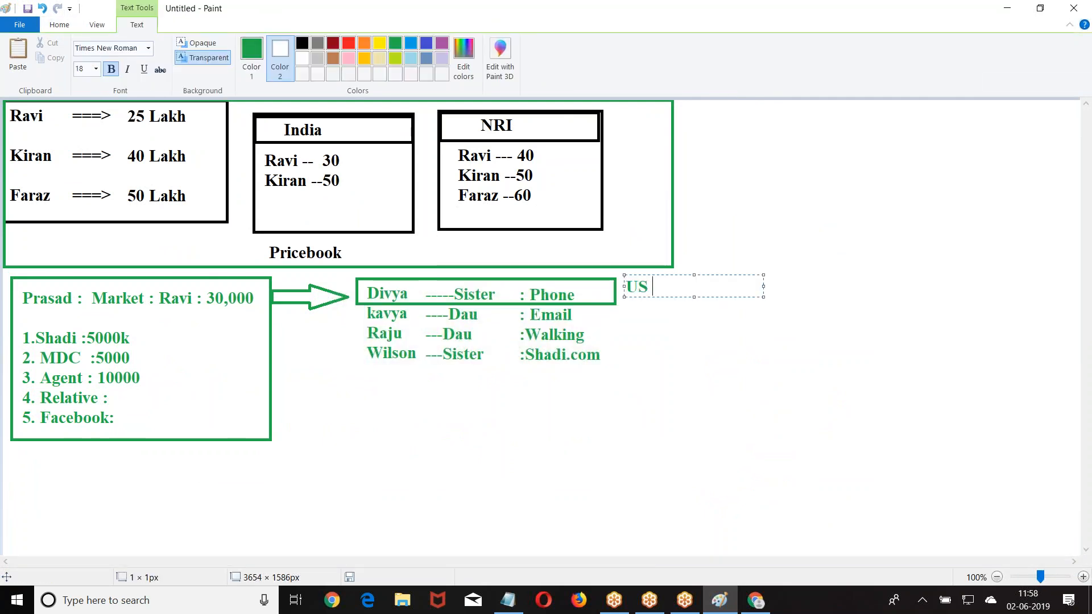
type(" ==> NRO")
key("BackSpace")
type("I")
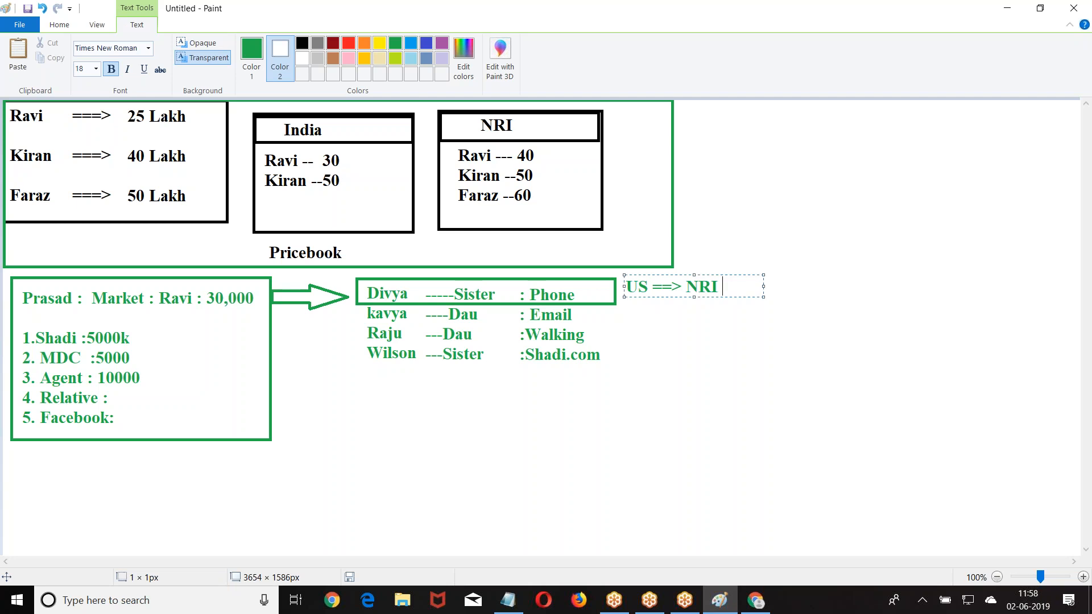
key("Return")
type("India===")
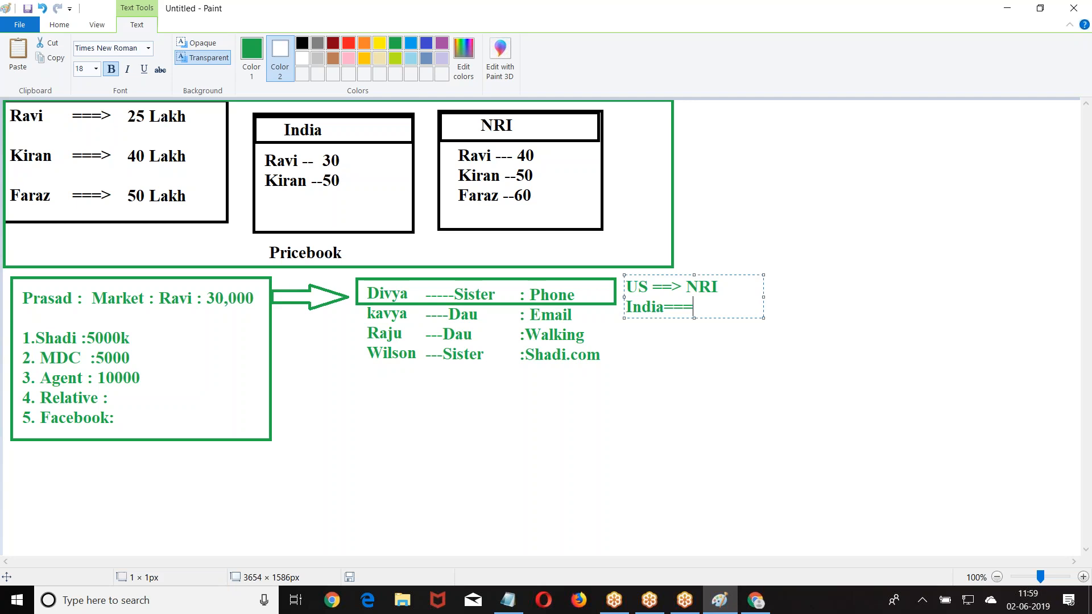
left_click(751, 595)
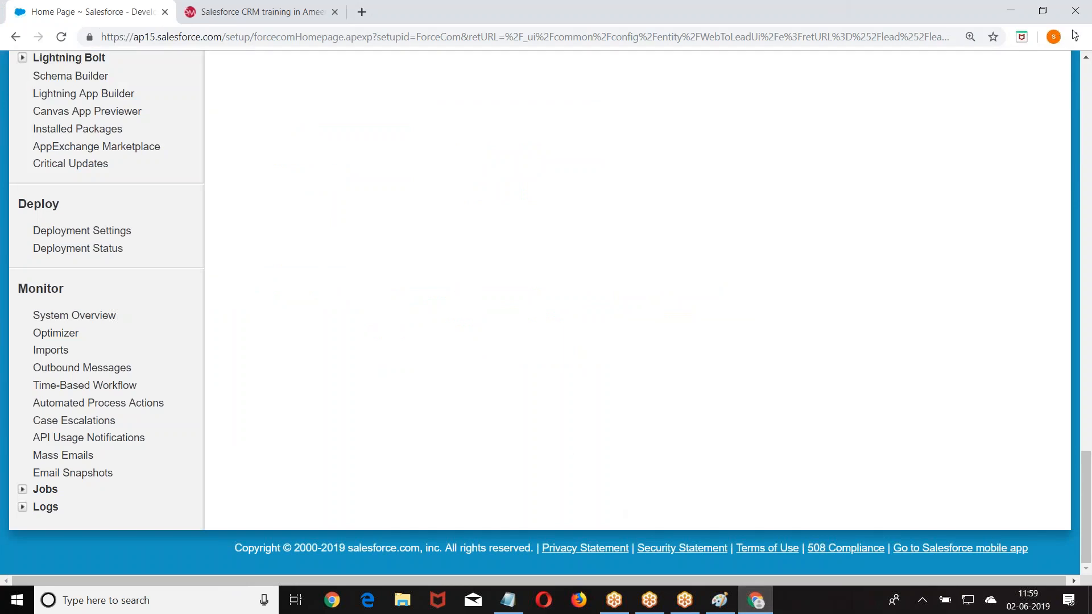
- Navigate Setup > Customize > Leads to the Lead Assignment Rules page
scroll(527, 266, "up", 20)
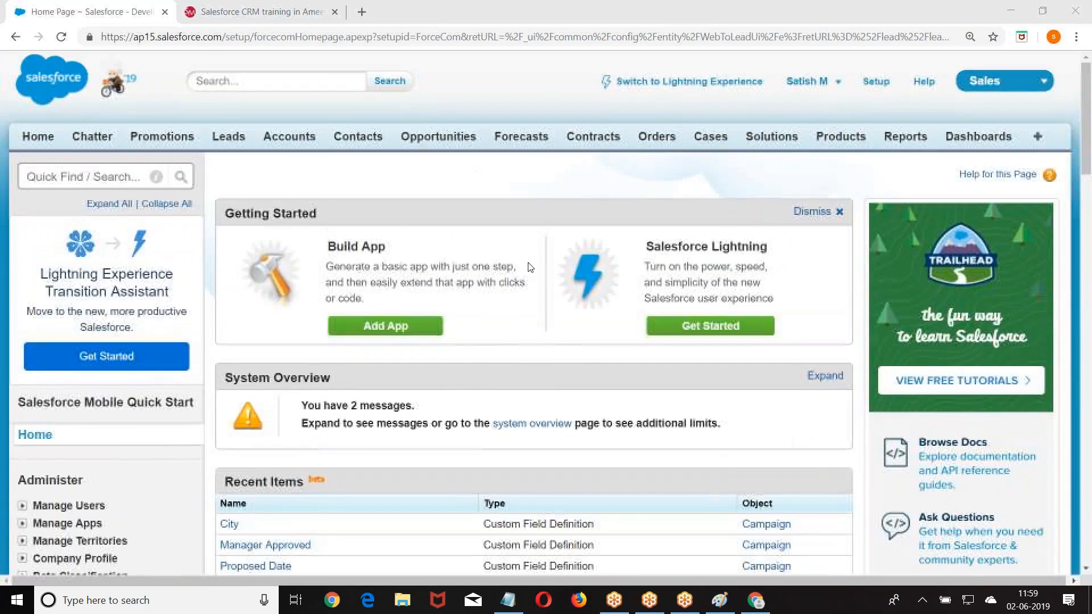
left_click(877, 83)
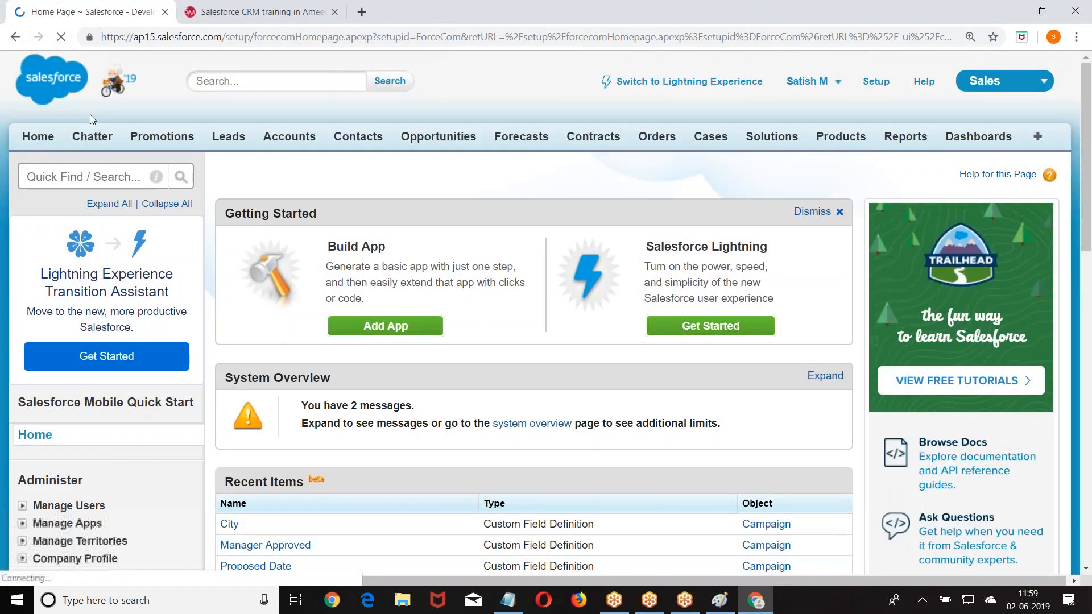
scroll(27, 108, "down", 5)
scroll(26, 108, "down", 6)
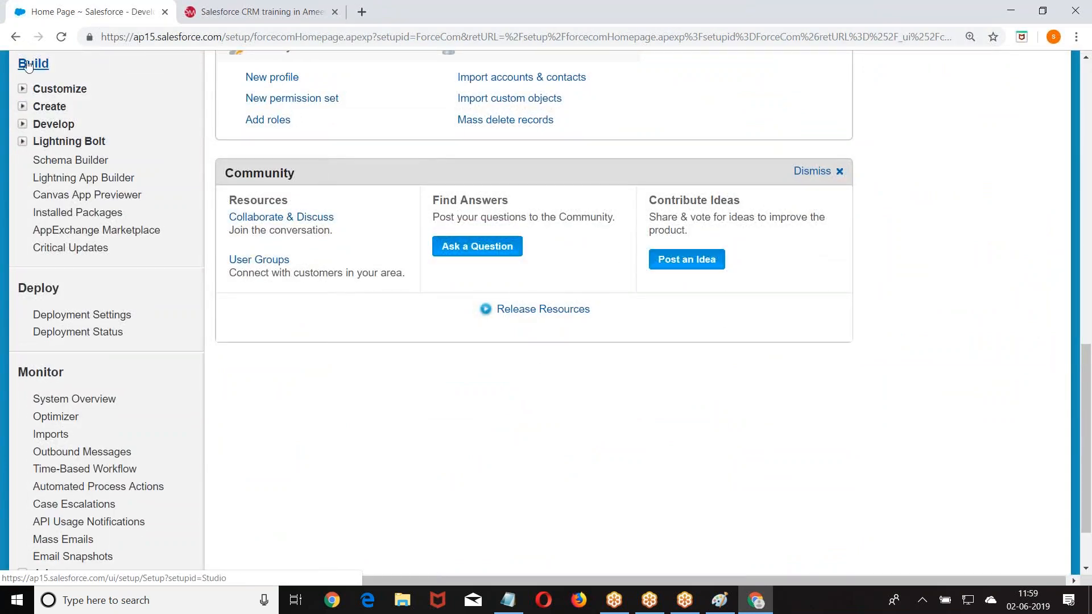
left_click(22, 89)
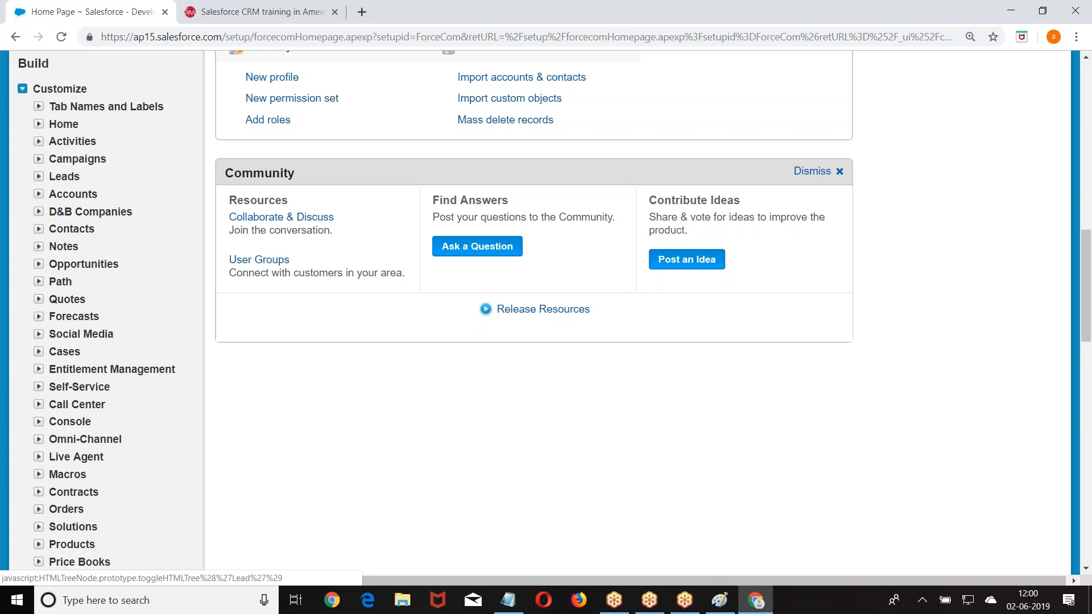
left_click(33, 178)
scroll(80, 196, "down", 2)
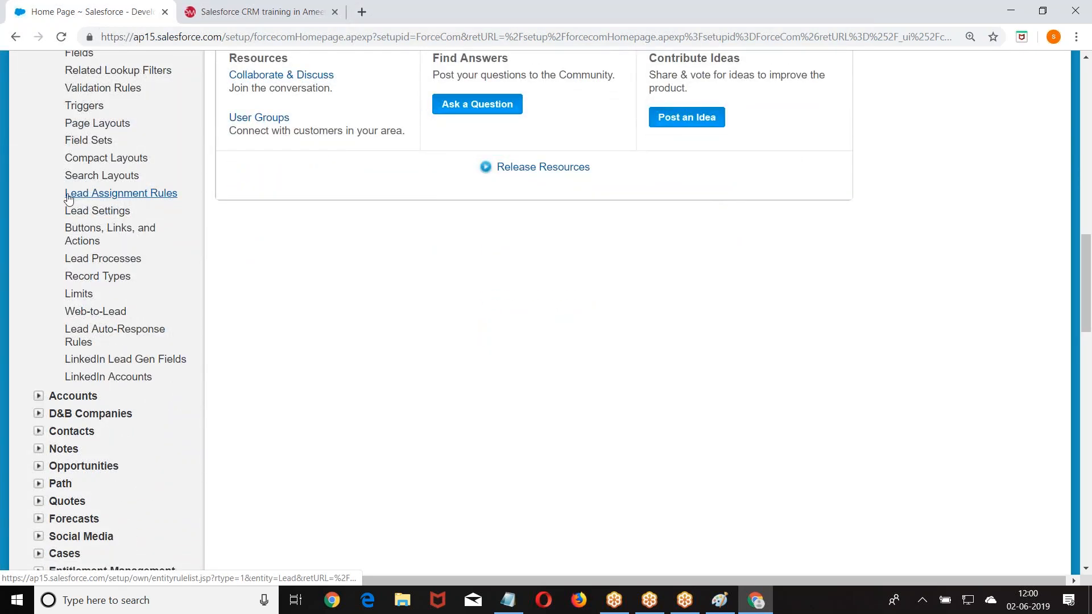
left_click(82, 194)
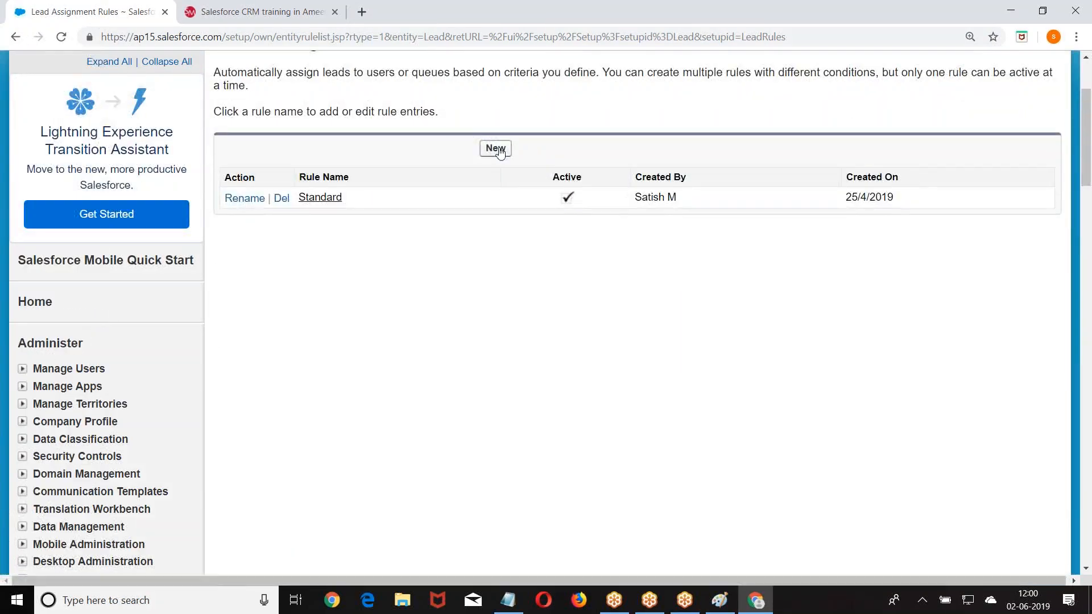
- Create a new active lead assignment rule named SatishRules and save it
left_click(499, 151)
left_click(431, 319)
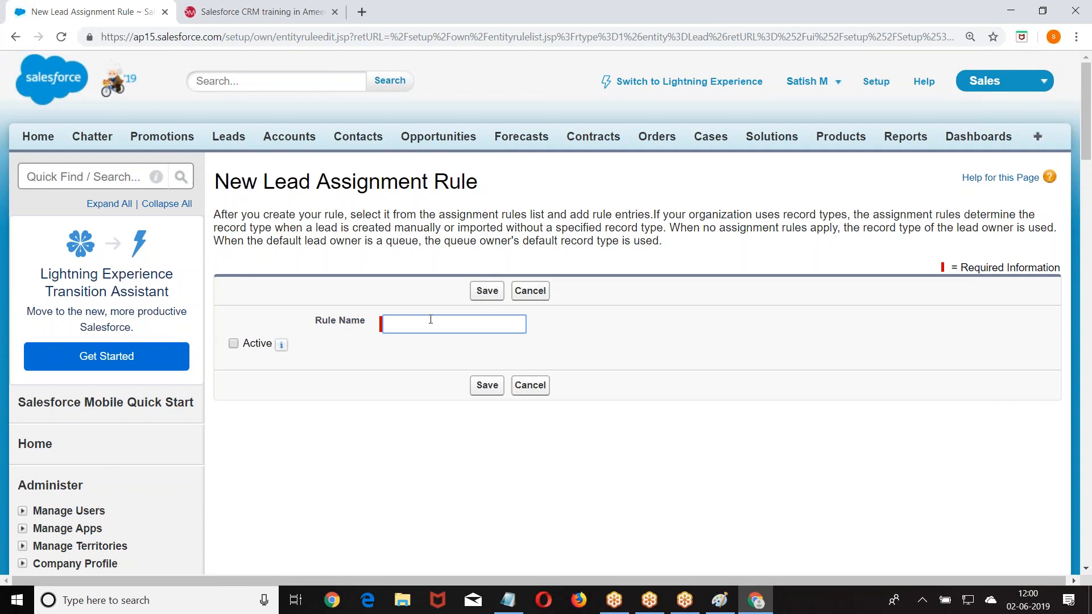
type("SatishRules")
left_click(233, 344)
left_click(489, 291)
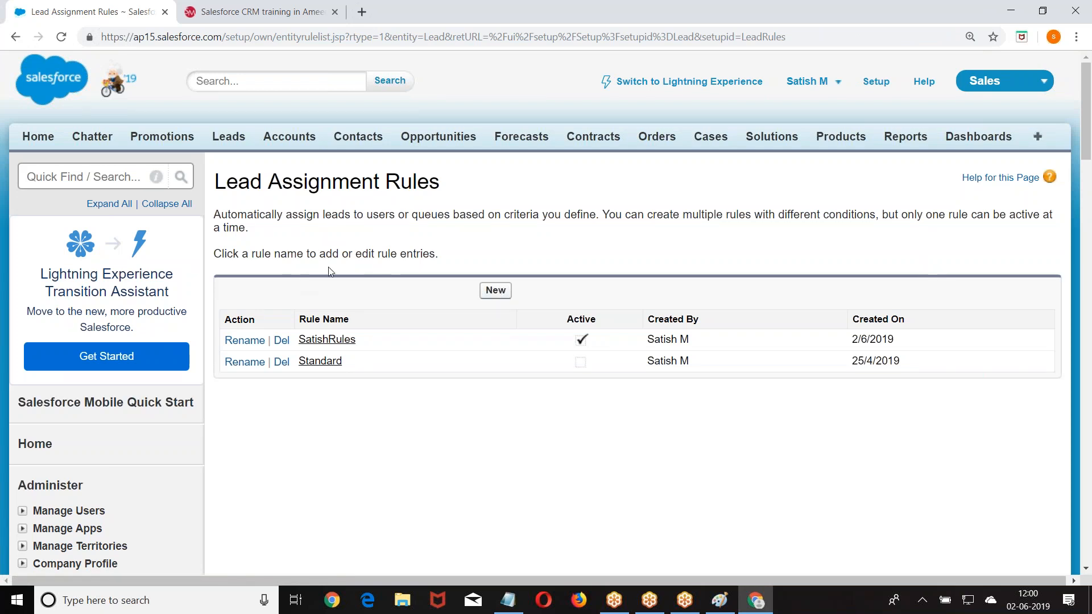
- Open the SatishRules rule and start a new rule entry
left_click(335, 340)
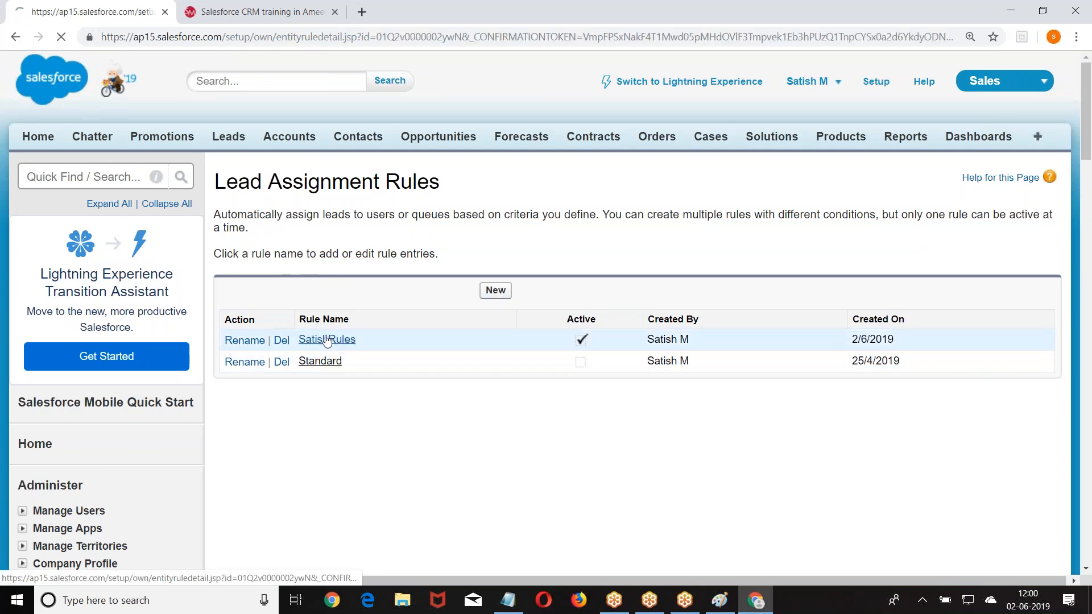
scroll(359, 277, "down", 3)
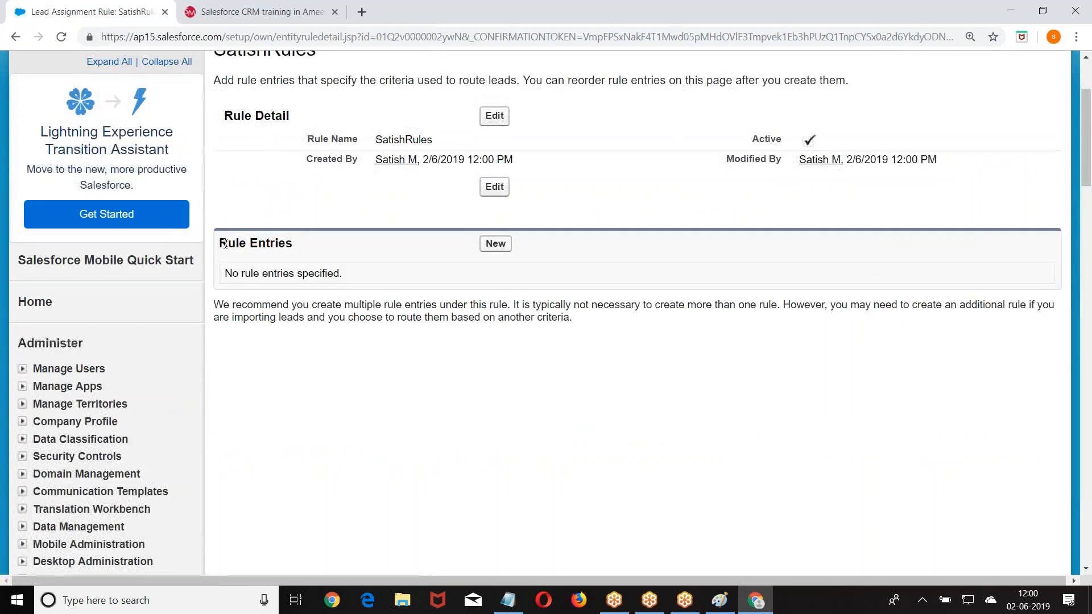
triple_click(245, 245)
left_click(503, 259)
left_click(495, 243)
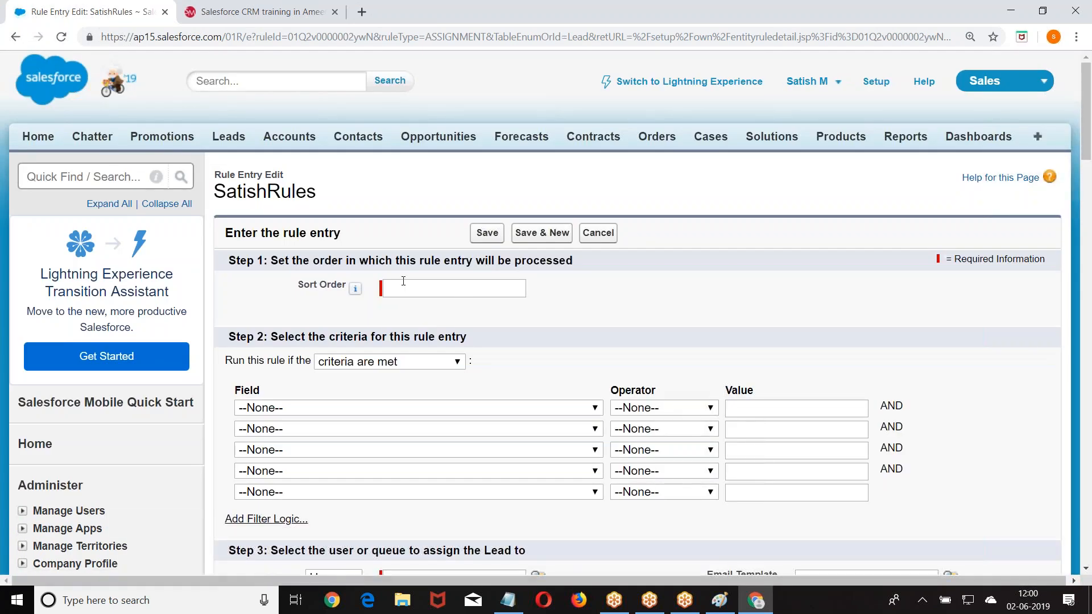
left_click(622, 278)
scroll(639, 278, "down", 3)
- Set the entry criterion to Lead: City equals Hyd
left_click(329, 265)
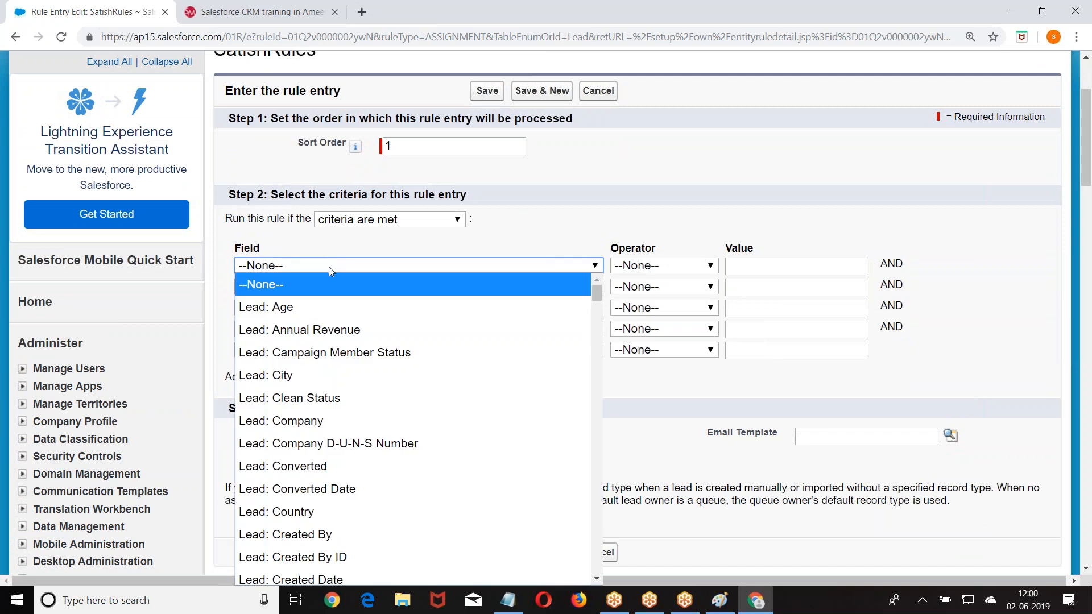
left_click(302, 372)
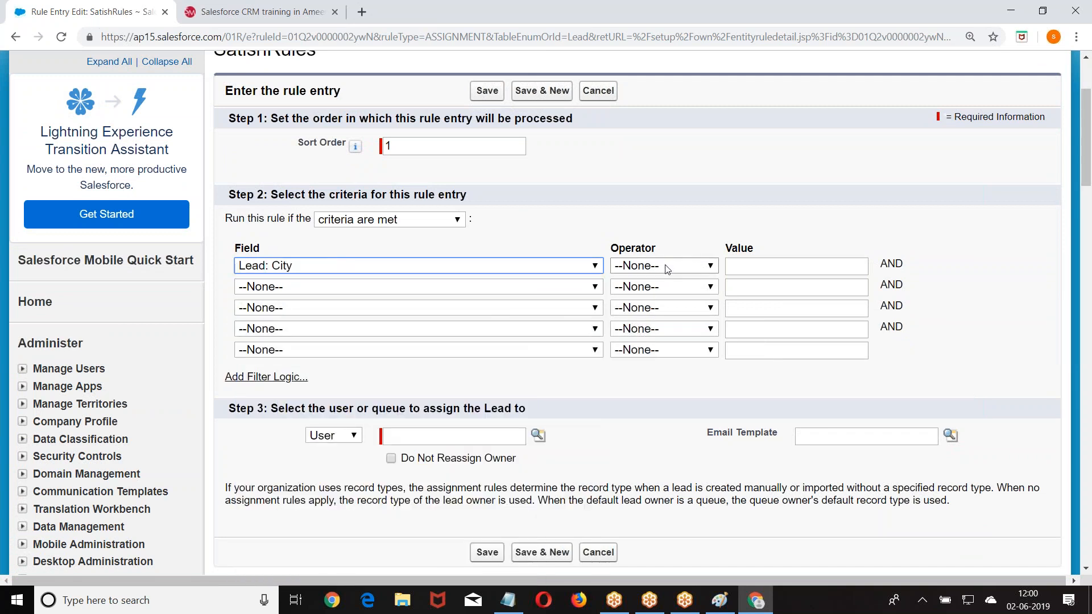
left_click(669, 268)
left_click(674, 305)
left_click(750, 267)
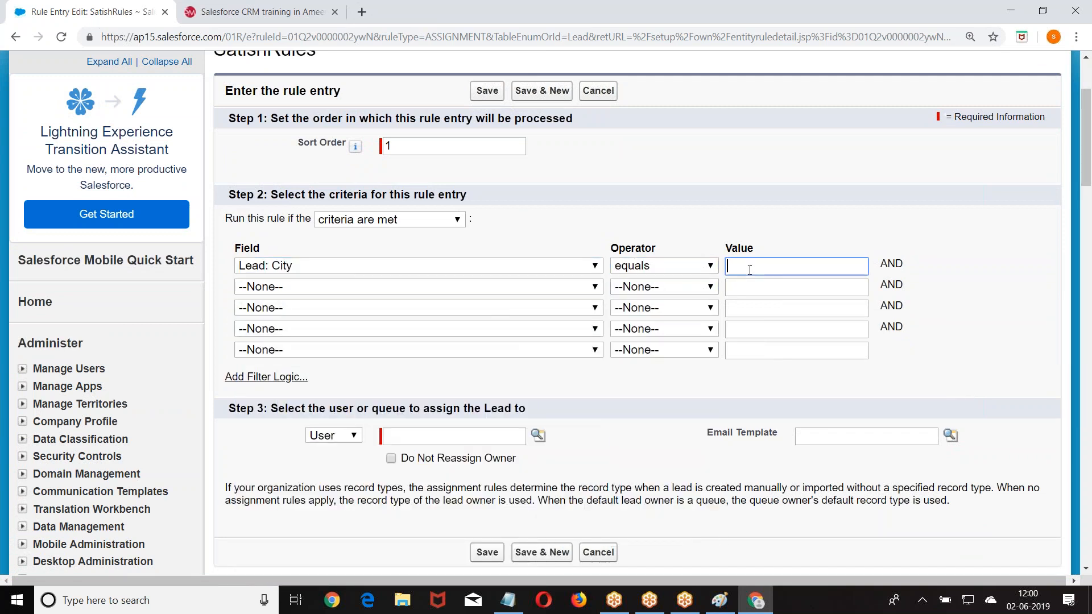
type("Hyd")
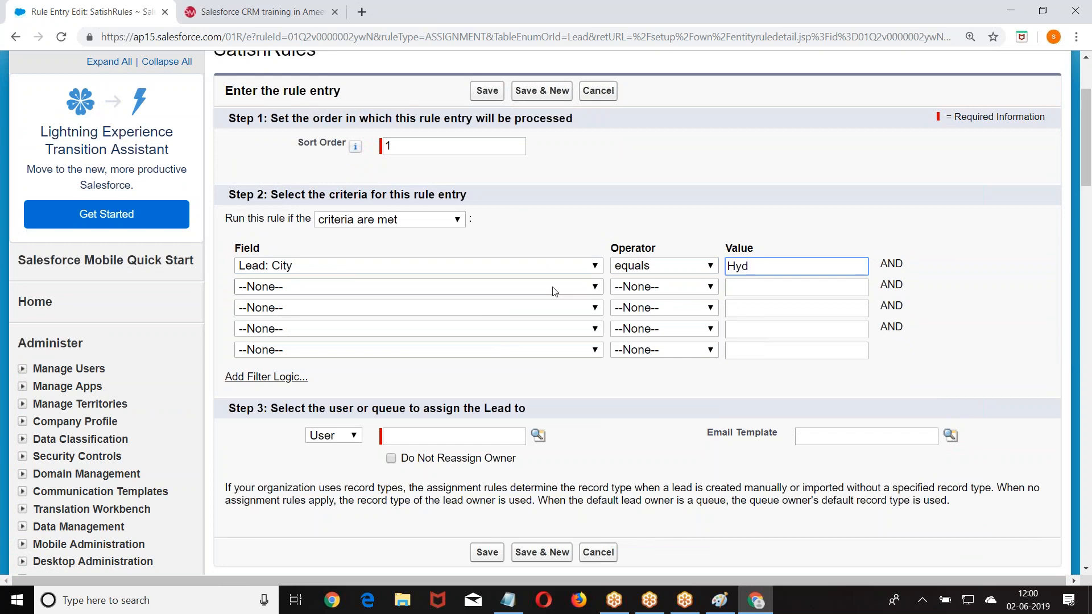
- Assign matching leads to the HydTeam queue and save the entry
scroll(555, 290, "down", 3)
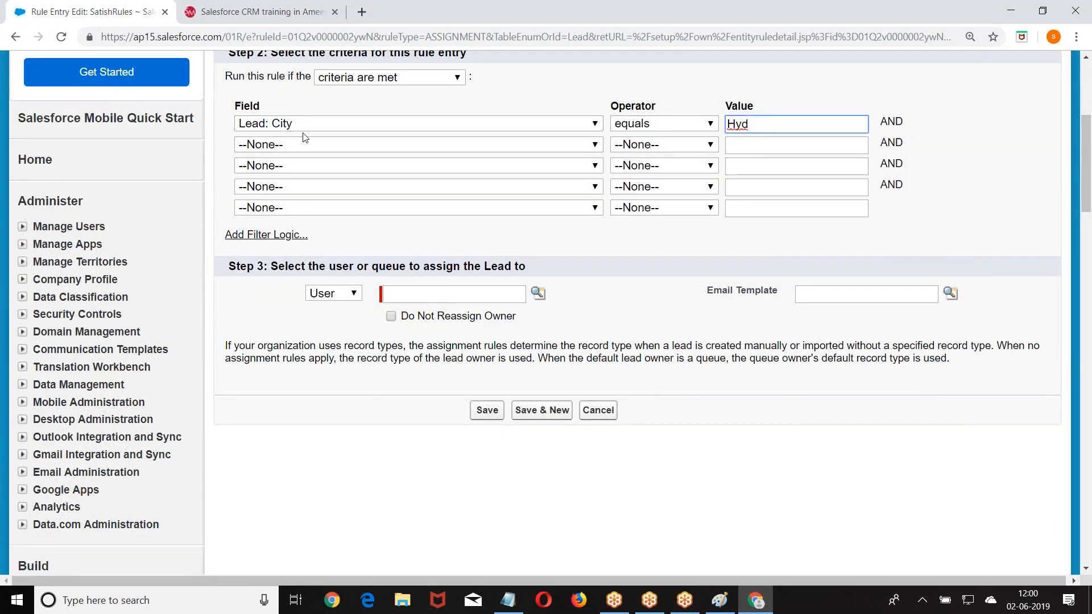
left_click(358, 295)
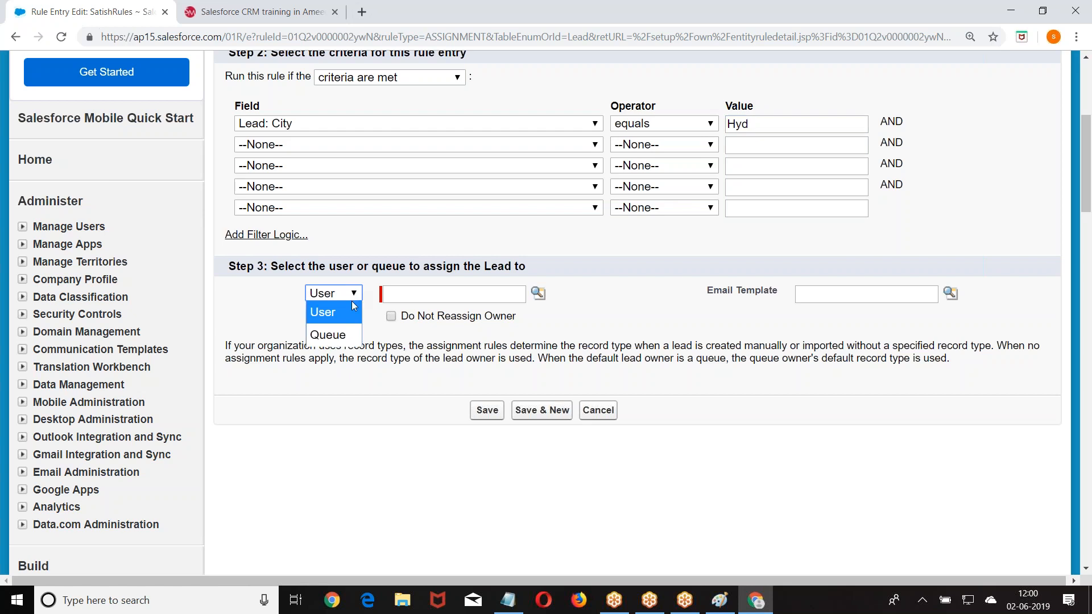
left_click(336, 337)
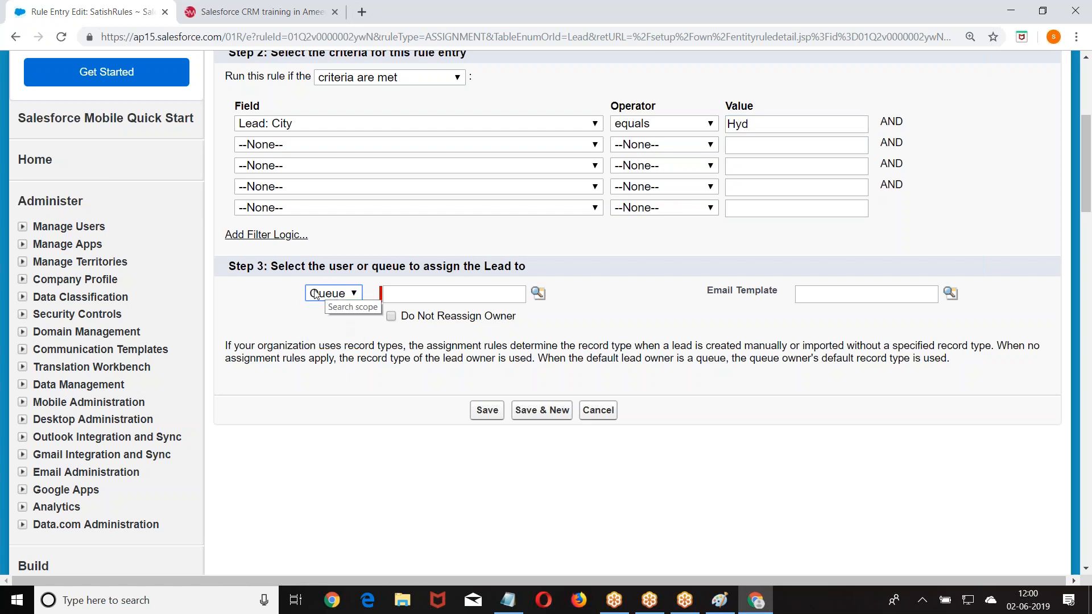
left_click(538, 293)
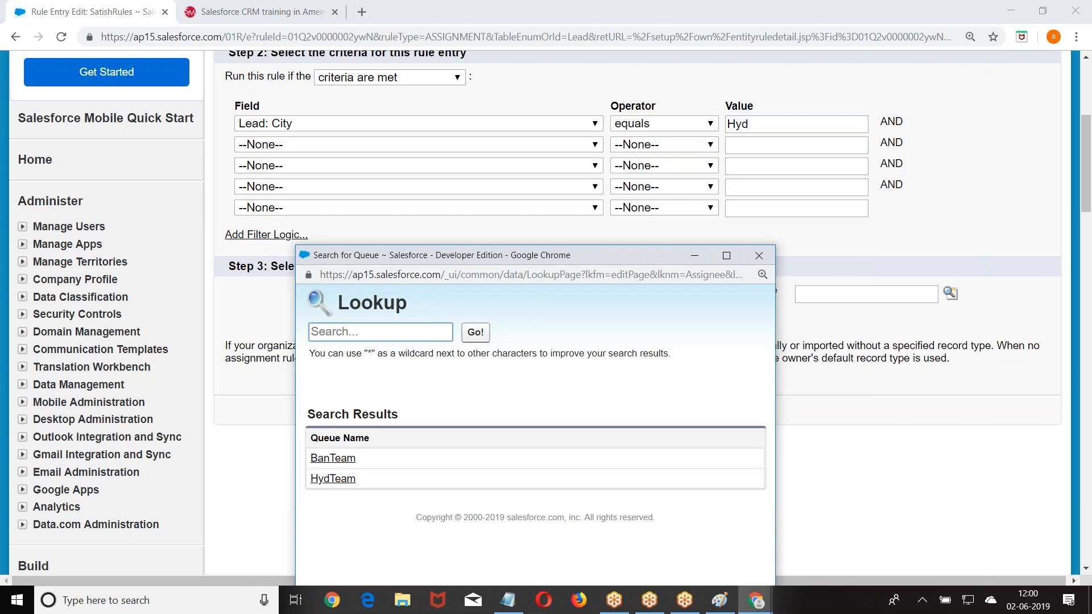
left_click(332, 478)
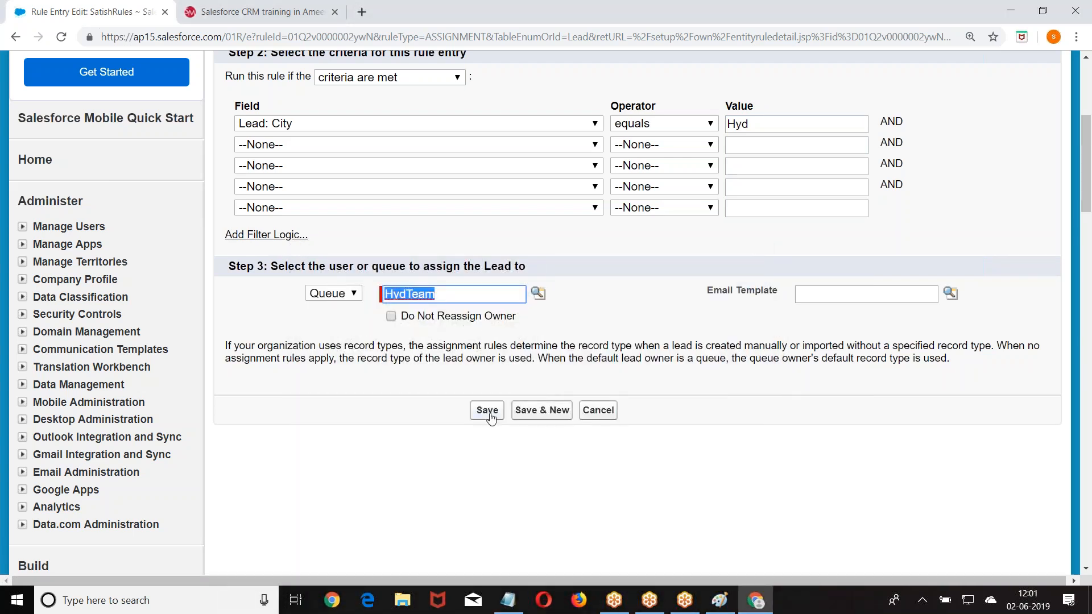
left_click(487, 410)
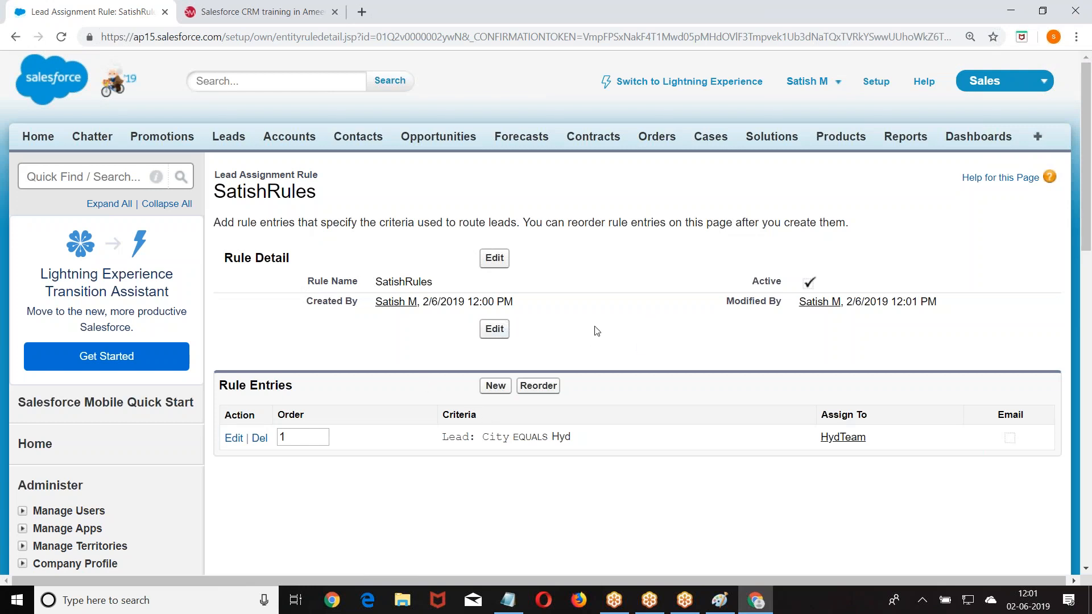
- Add a second rule entry with sort order 2 and criterion Lead: City equals Ban
left_click(496, 387)
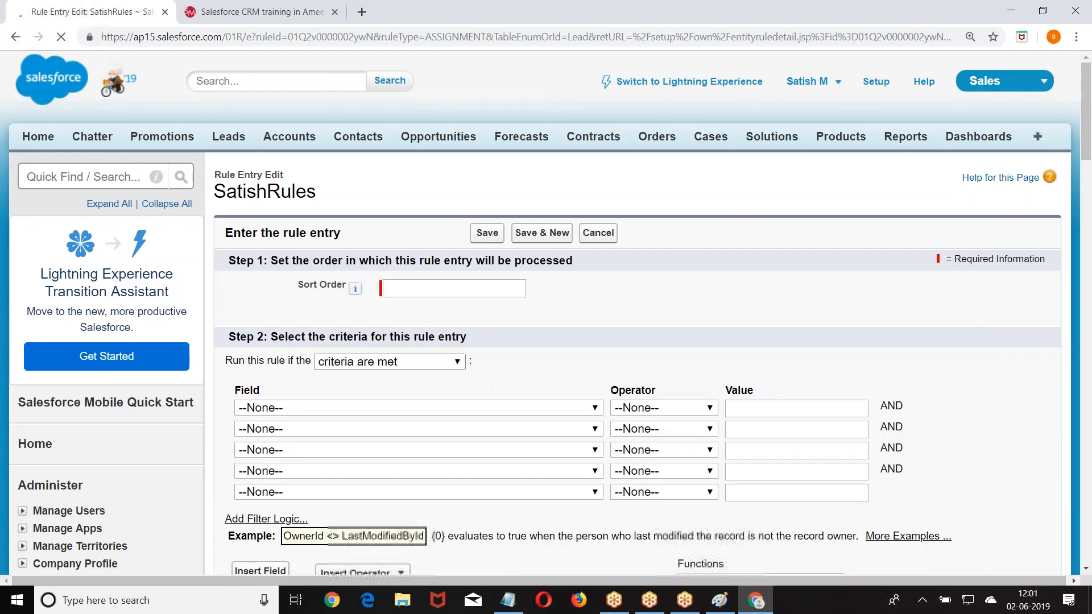
left_click(411, 286)
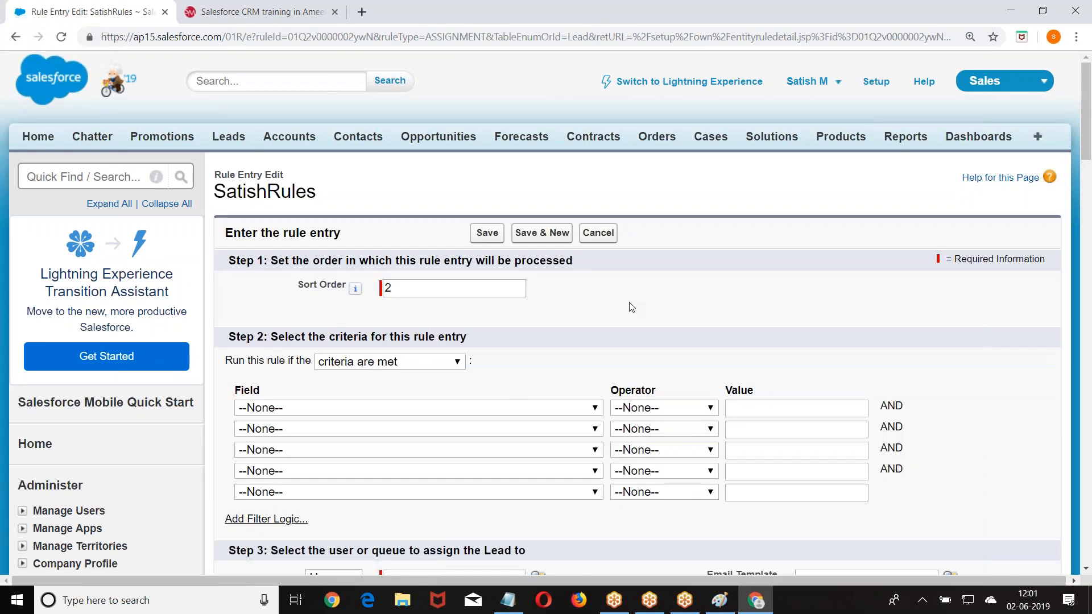
scroll(628, 307, "down", 3)
left_click(446, 266)
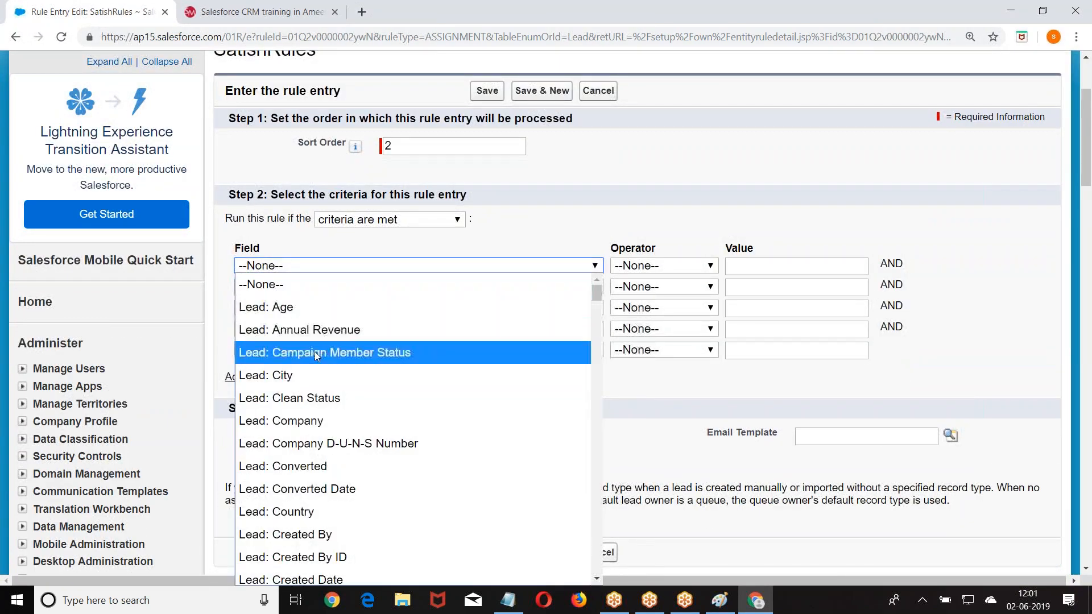
left_click(315, 375)
left_click(655, 265)
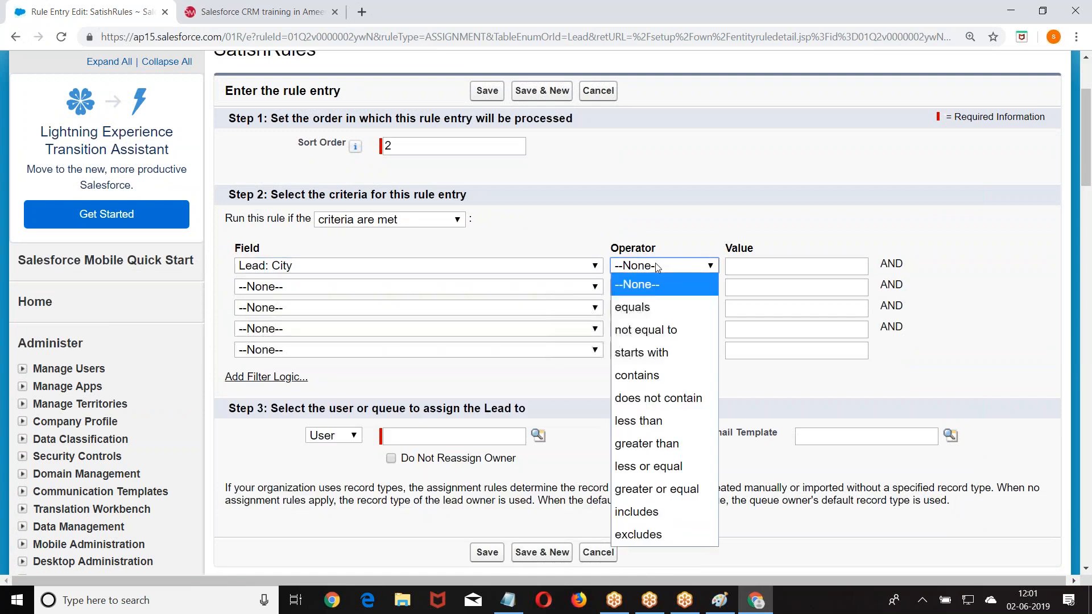
left_click(650, 303)
left_click(763, 262)
type("Ban")
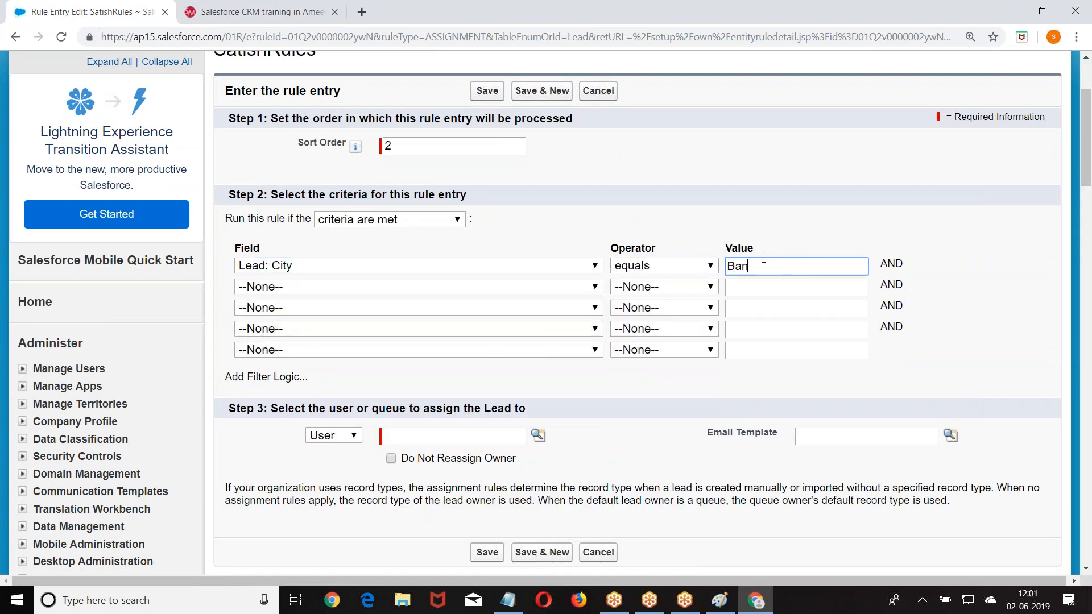
- Assign the entry to the BanTeam queue, save it, and start a new lead from Leads
scroll(673, 196, "down", 3)
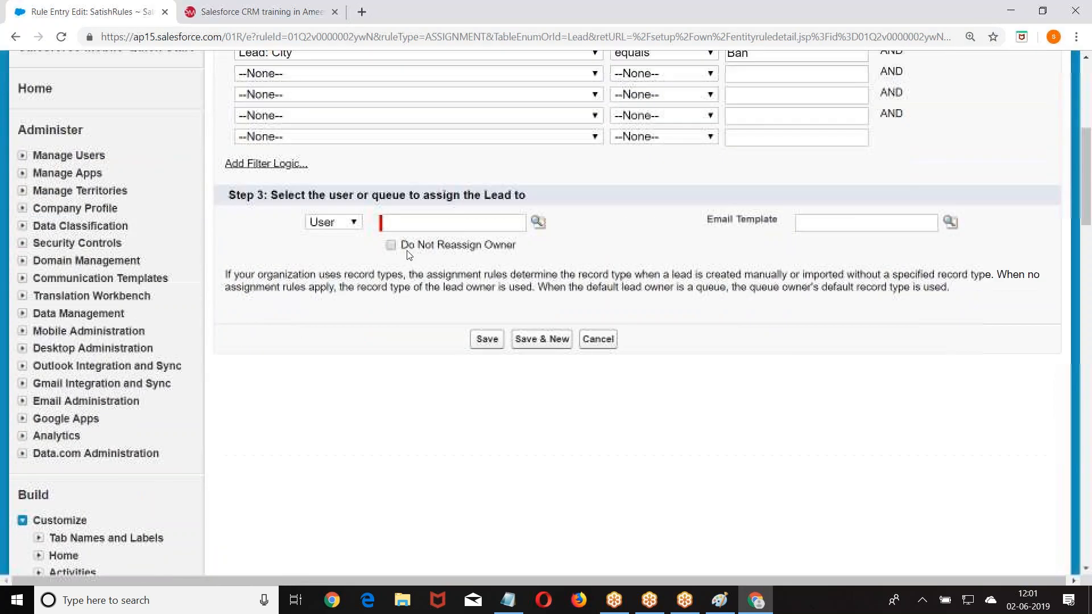
left_click(333, 221)
left_click(335, 263)
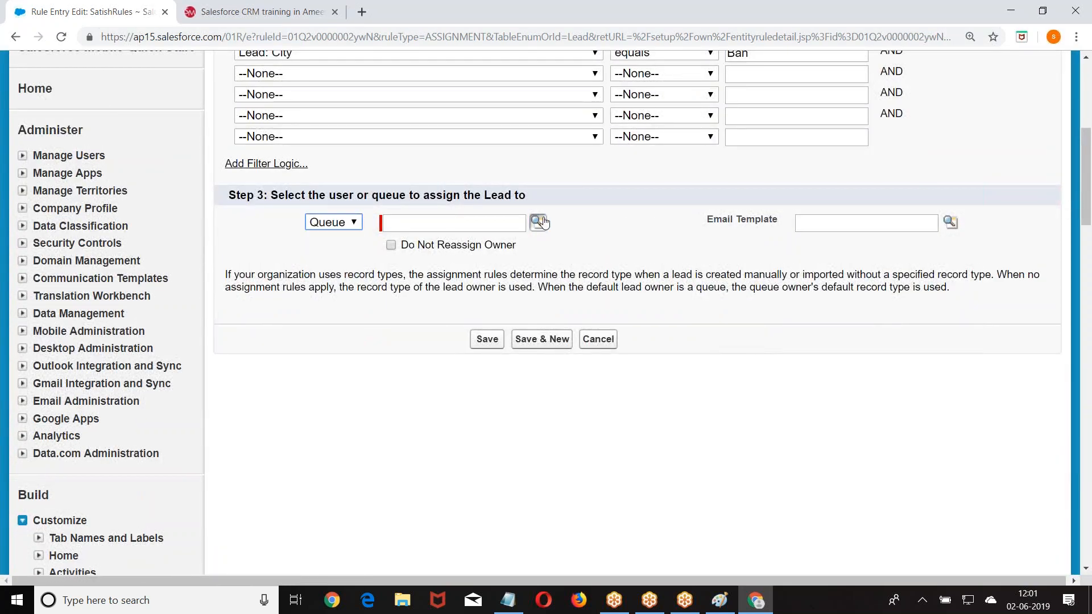
left_click(538, 222)
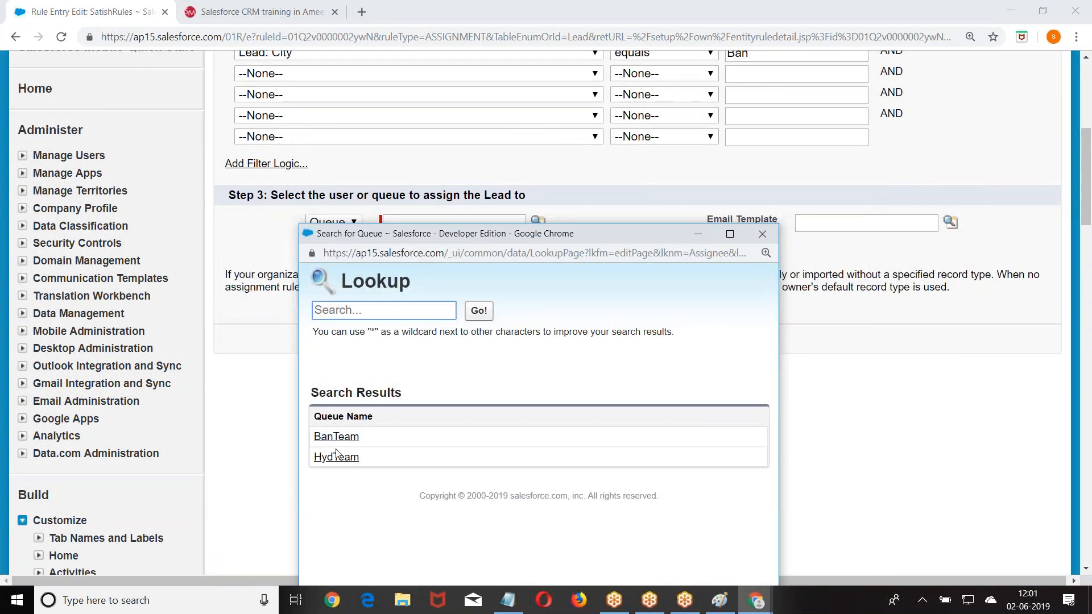
left_click(336, 434)
left_click(486, 340)
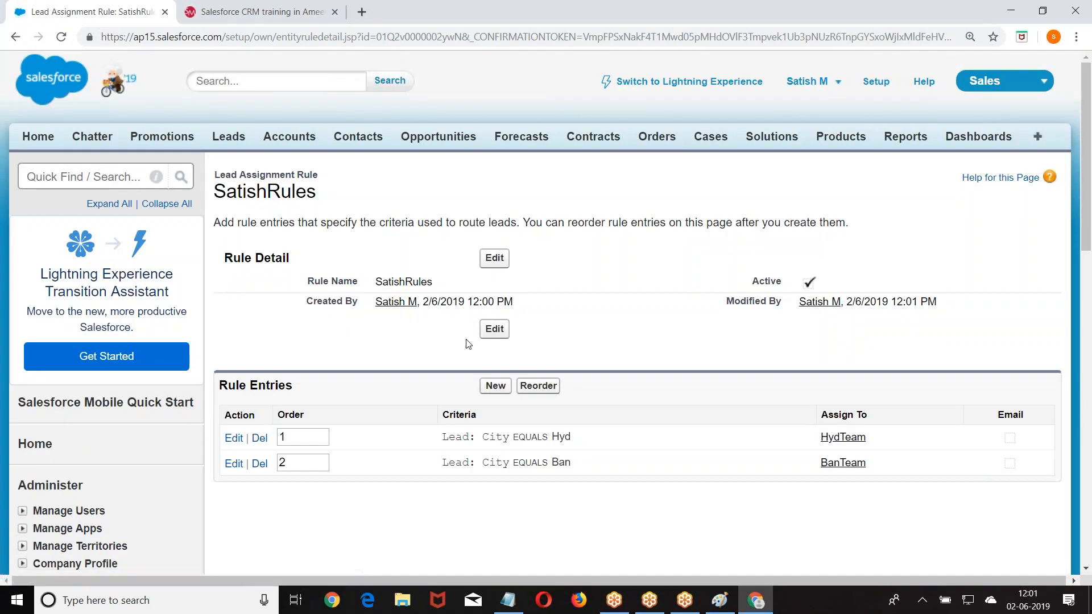
left_click(227, 137)
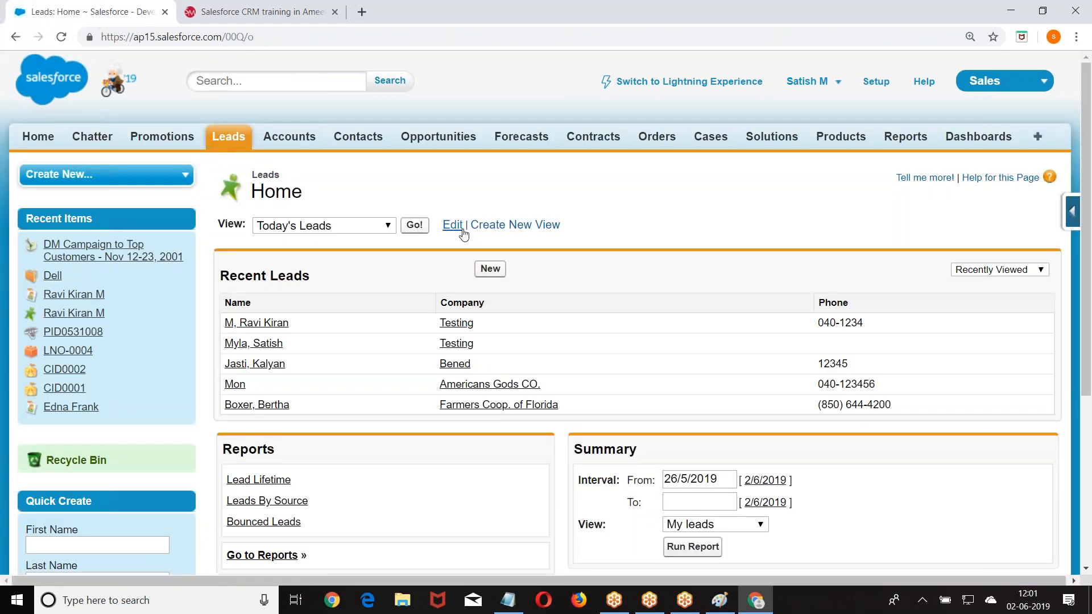
left_click(493, 271)
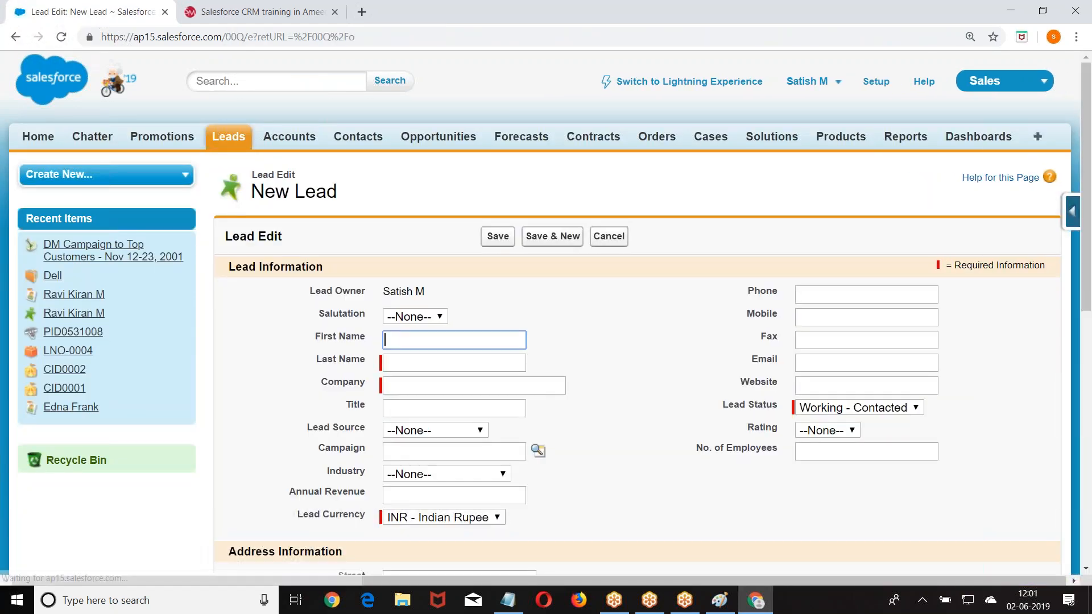
- Enter the test lead's first and last name and company Testing
scroll(406, 228, "down", 2)
left_click(407, 196)
type("K")
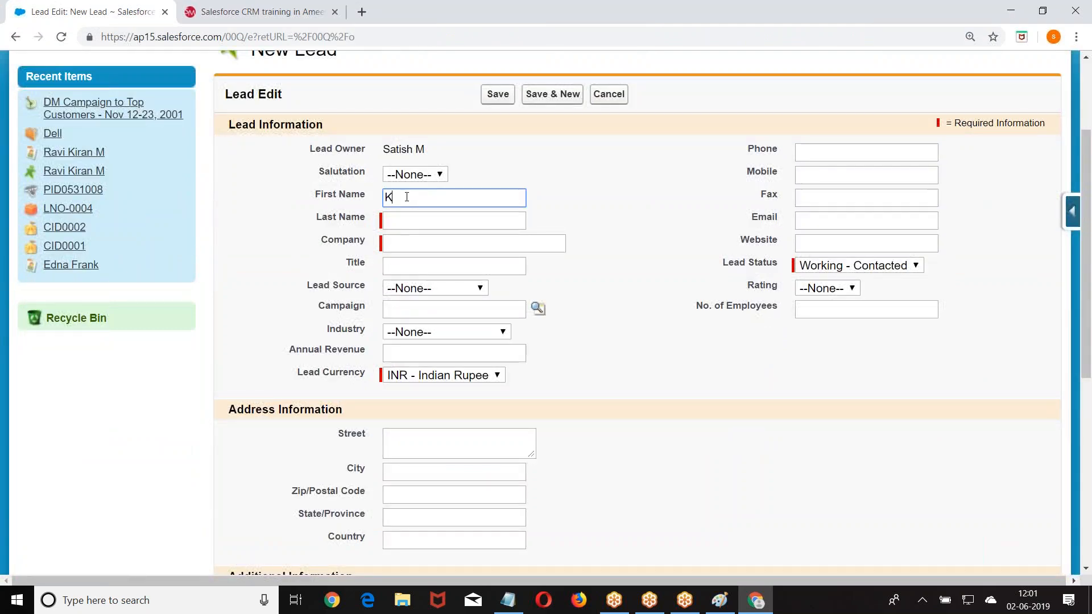
type("iran")
left_click(411, 224)
type("M")
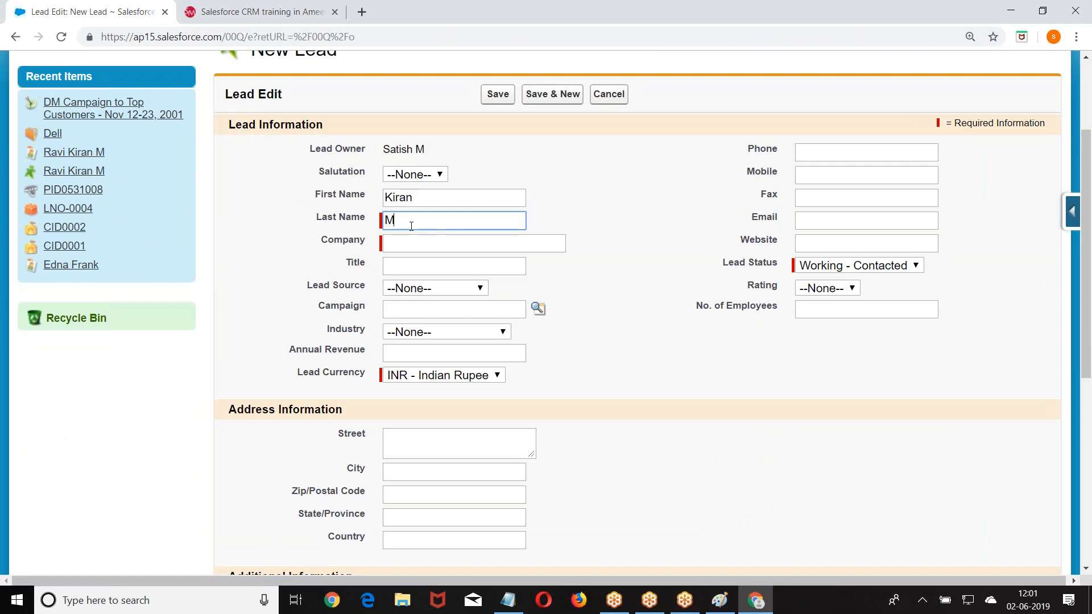
key("Tab")
type("Testin")
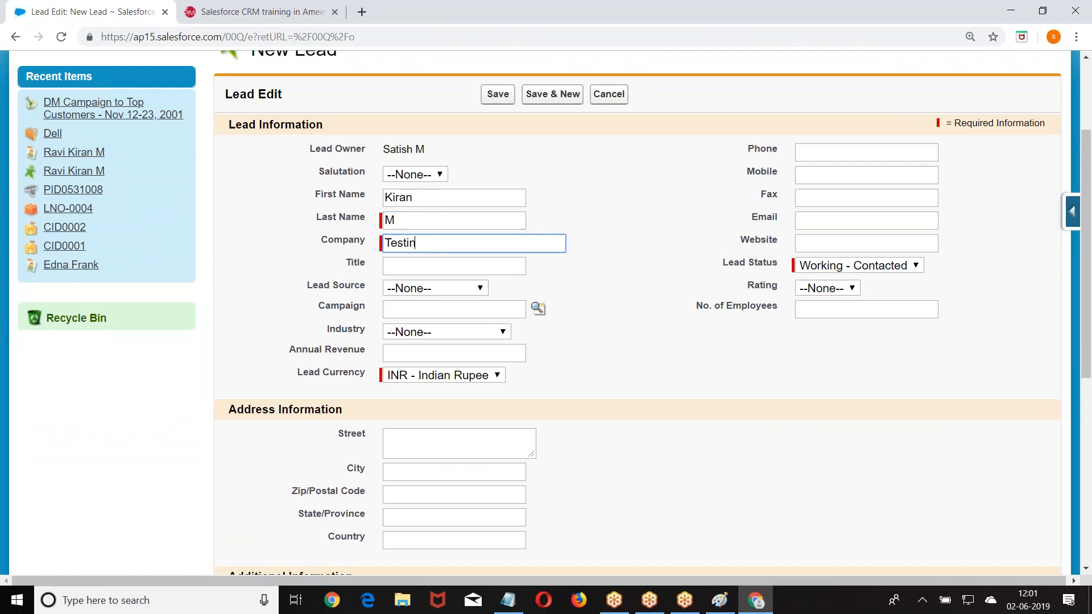
type("g")
- Set City to Hyd, tick 'Assign using active assignment rule', and save the lead
scroll(548, 231, "down", 3)
left_click(415, 332)
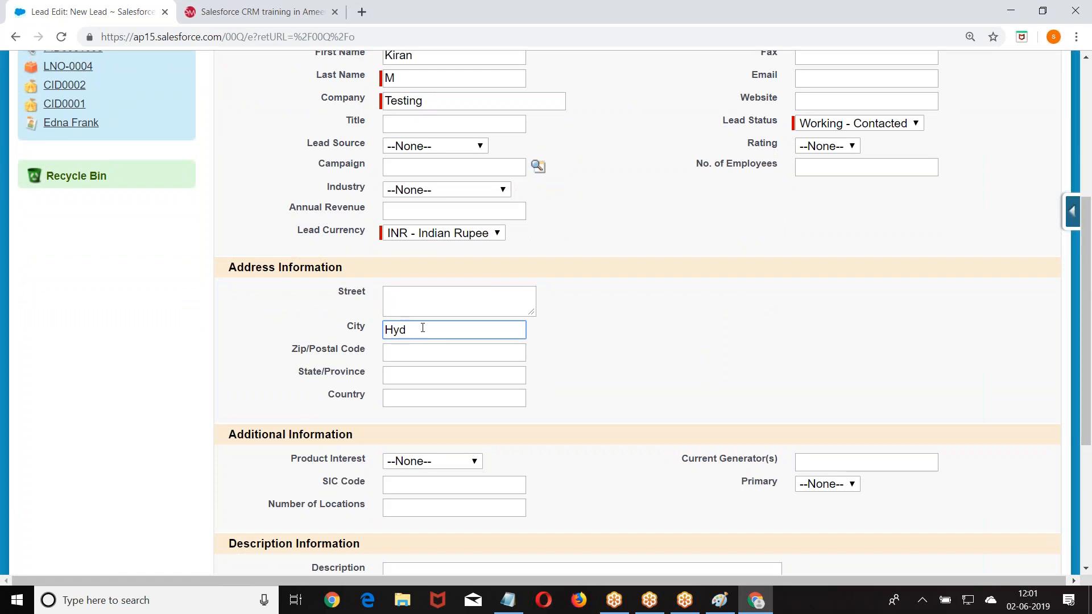
scroll(512, 273, "down", 5)
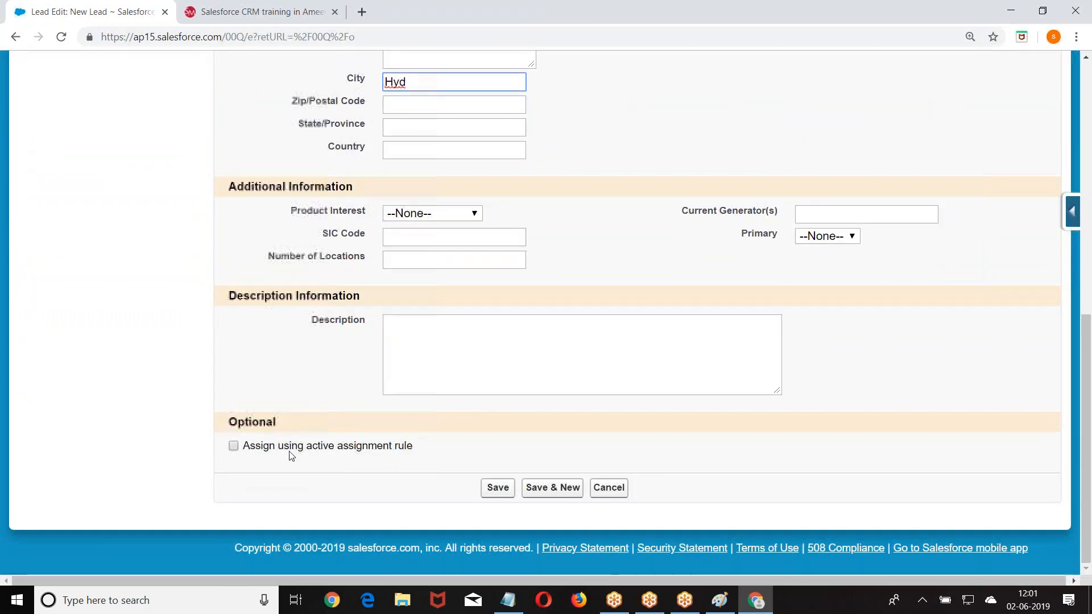
left_click_drag(240, 451, 429, 453)
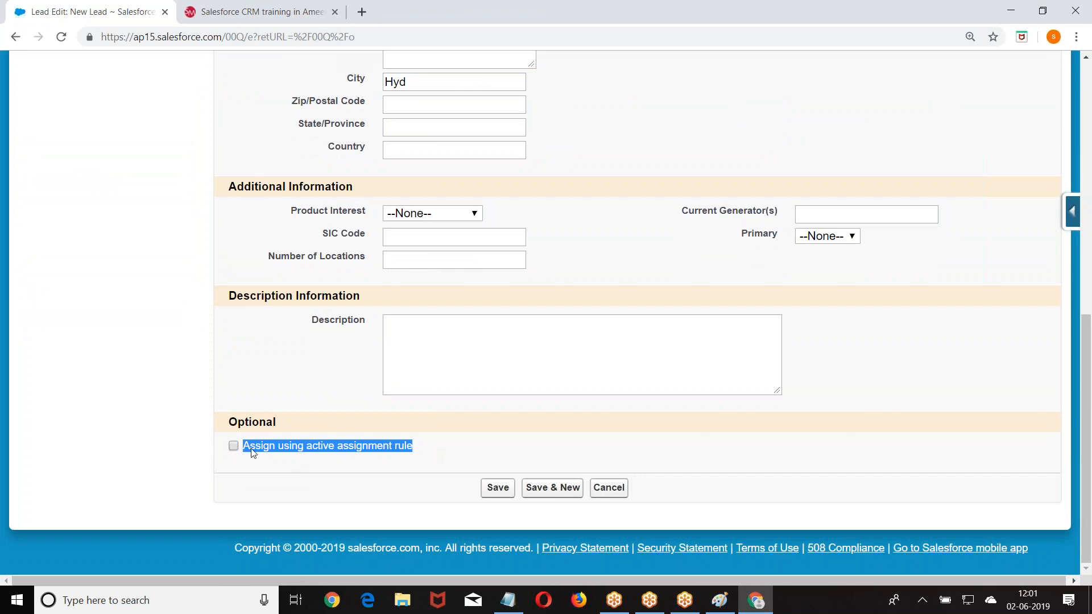
left_click(233, 446)
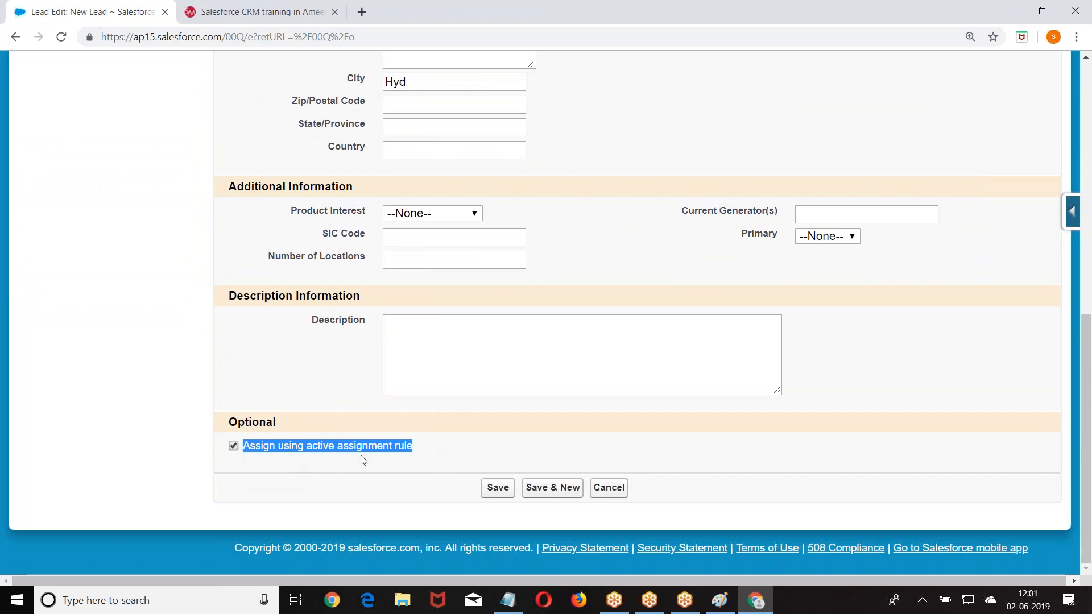
left_click(496, 488)
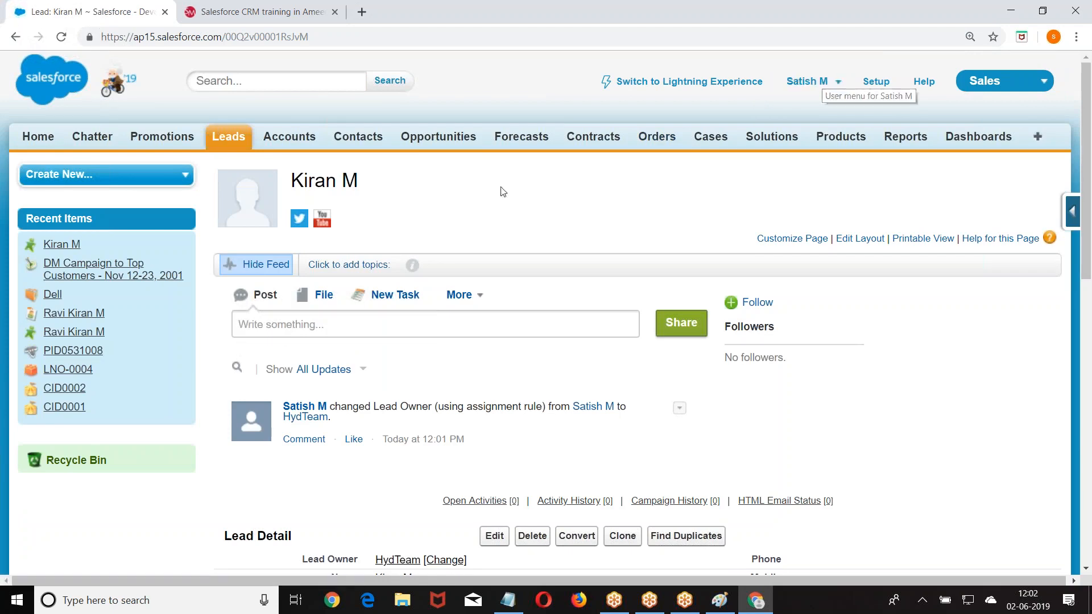
- Edit the test lead, tick the active assignment rule option, change City to Ban, and save
scroll(503, 191, "down", 5)
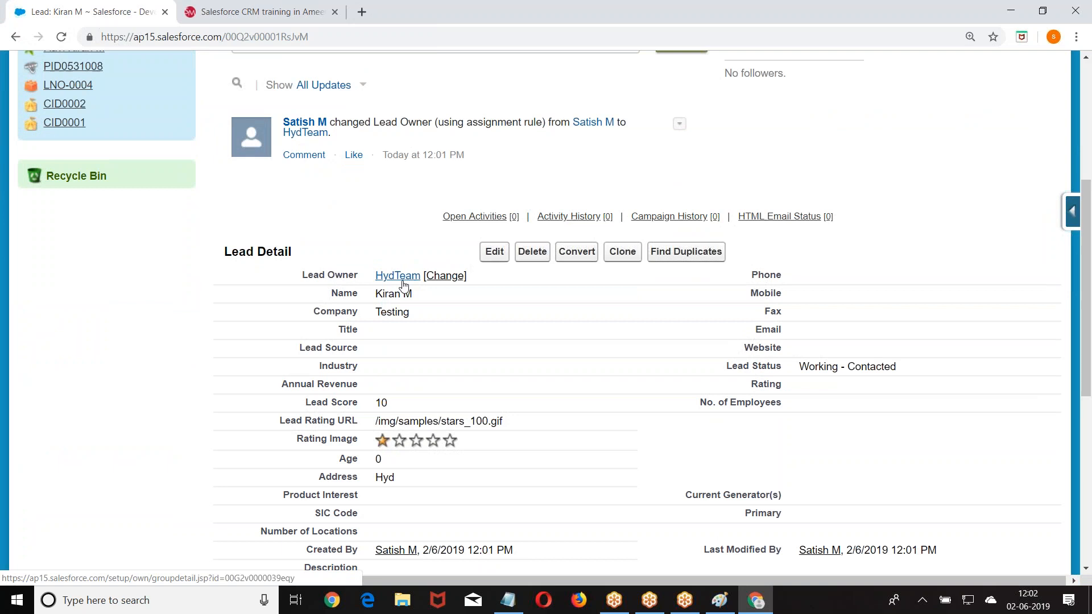
scroll(403, 284, "down", 7)
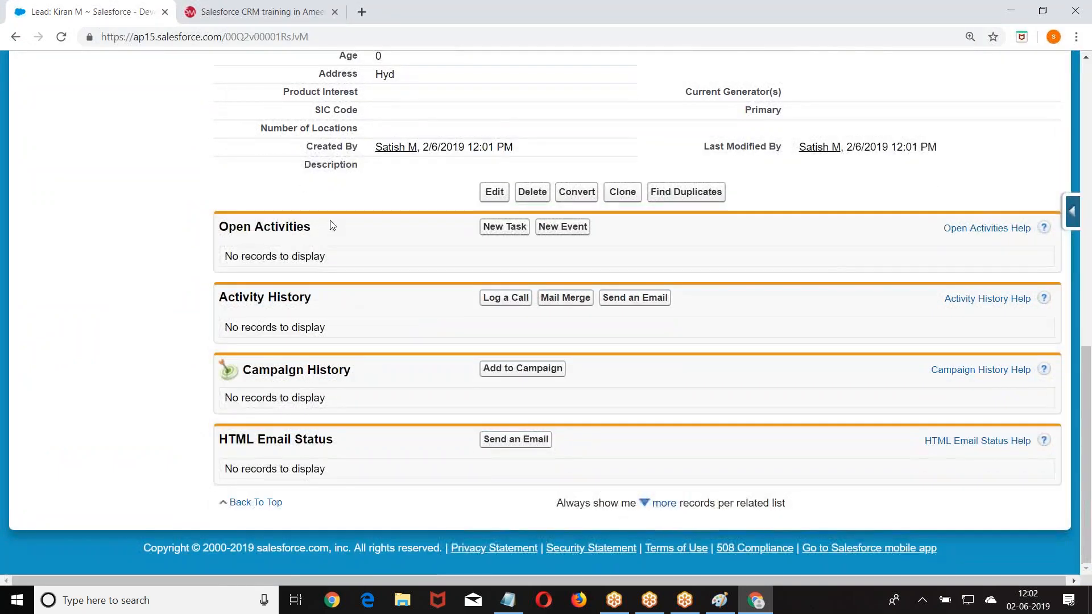
scroll(333, 184, "up", 7)
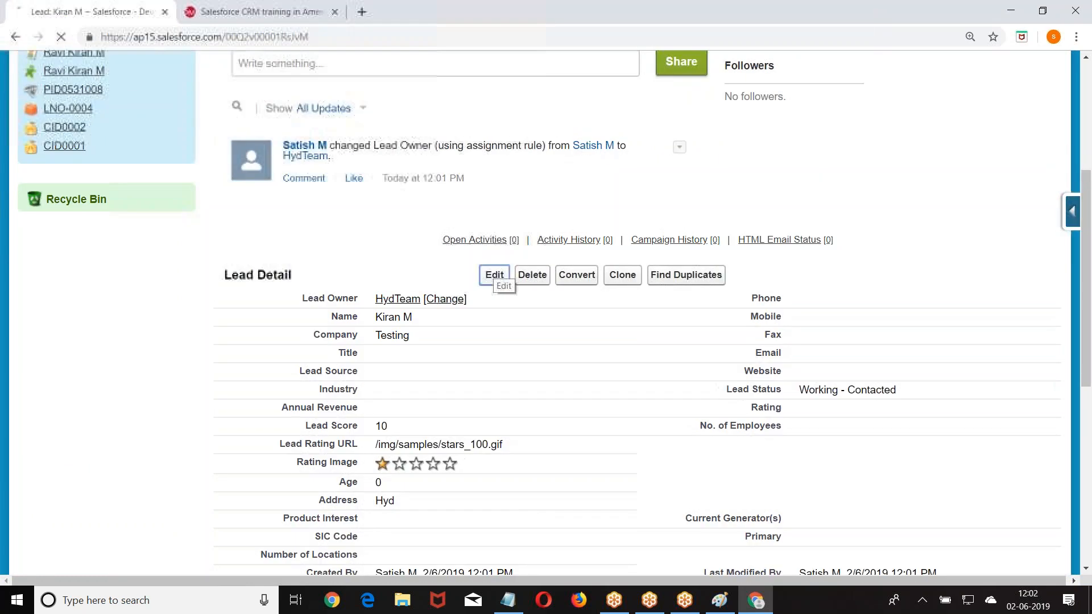
left_click(494, 275)
scroll(477, 348, "down", 9)
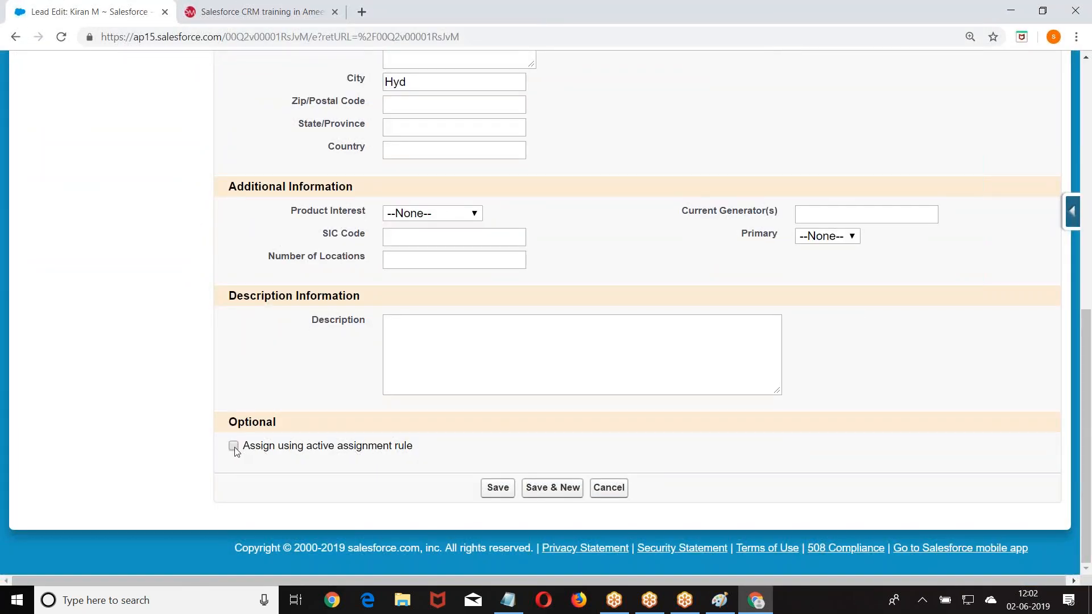
left_click(234, 446)
scroll(421, 139, "up", 1)
left_click(423, 151)
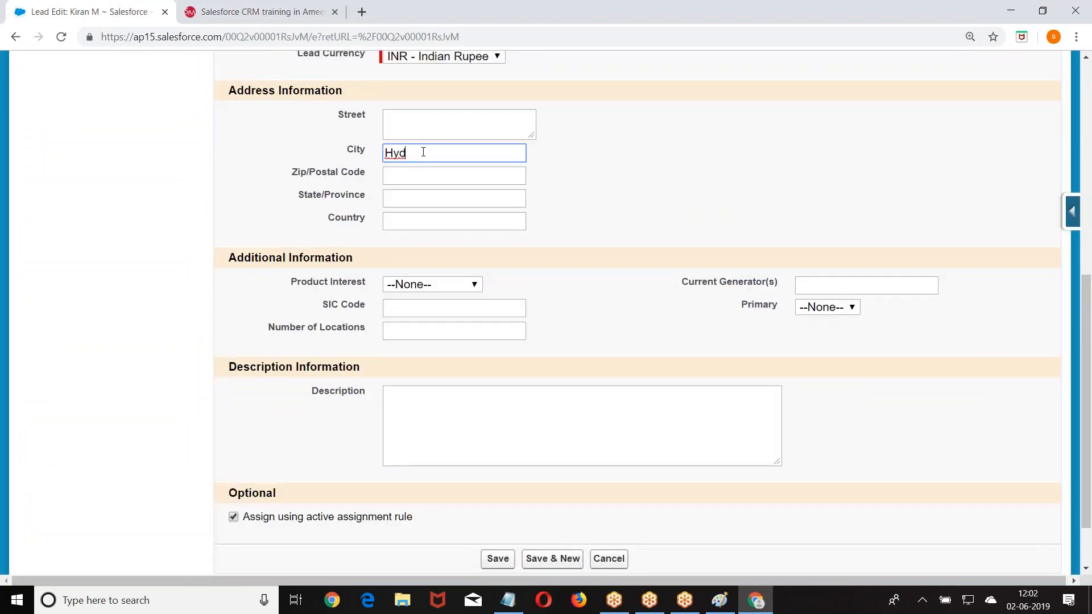
type("Ban")
scroll(422, 151, "down", 1)
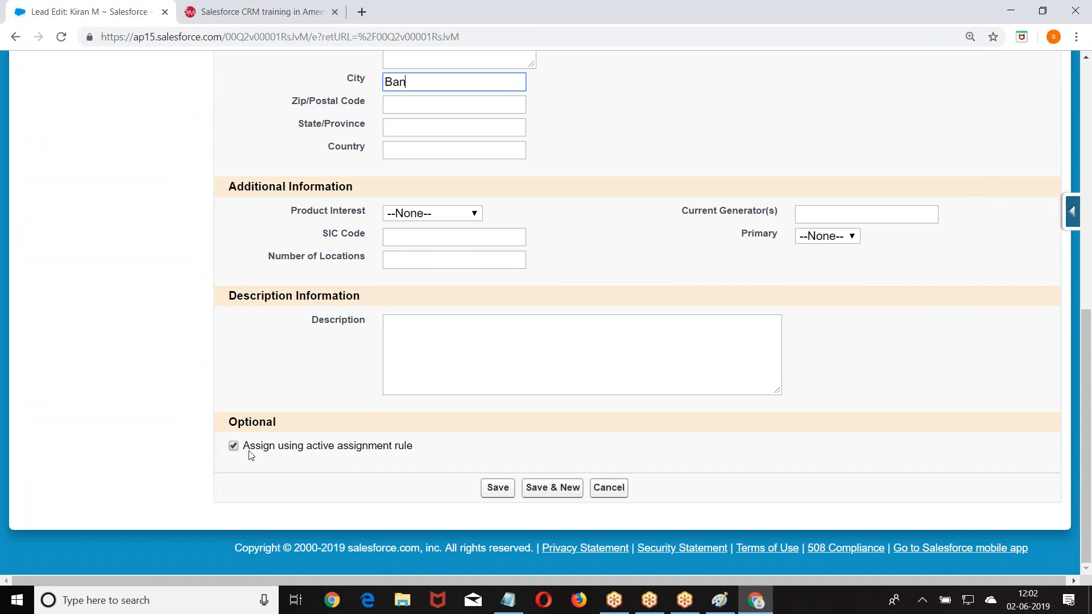
left_click(496, 488)
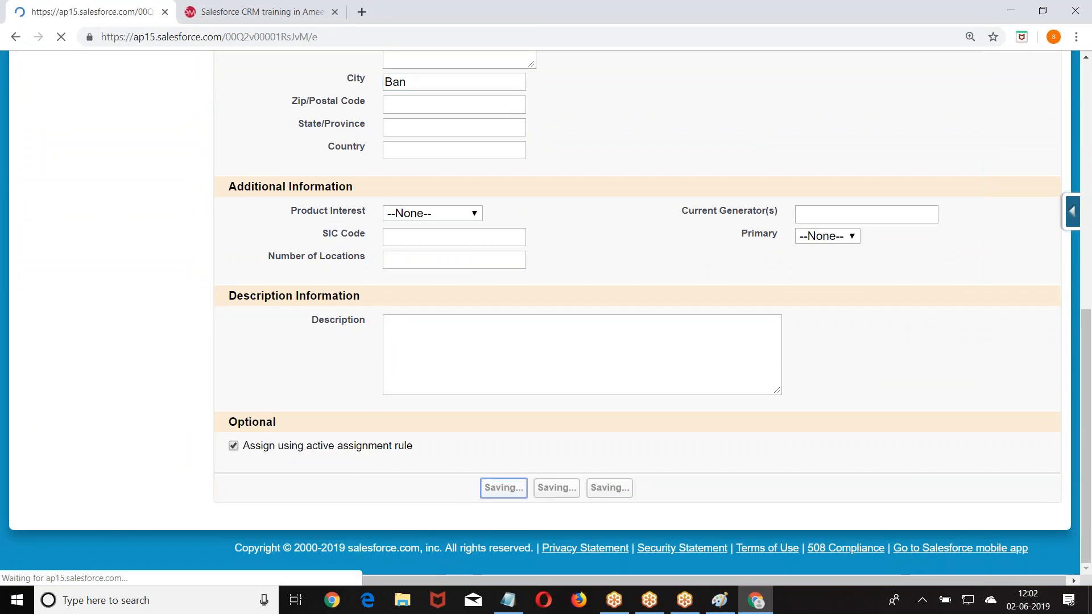
- Scroll through the saved lead to confirm address Ban and reassignment to BanTeam
scroll(442, 373, "down", 8)
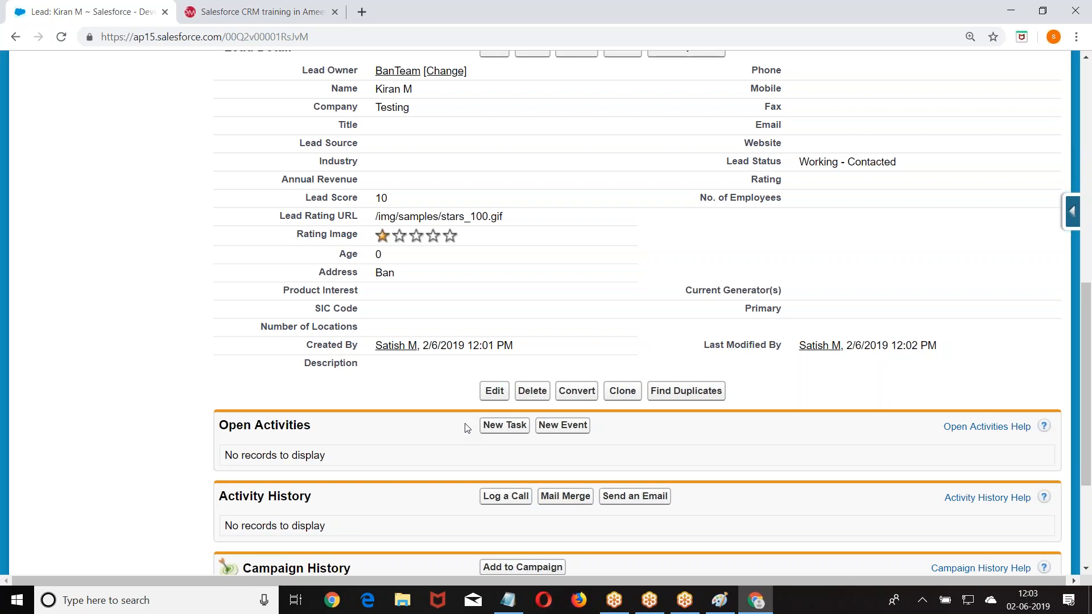
scroll(282, 384, "up", 10)
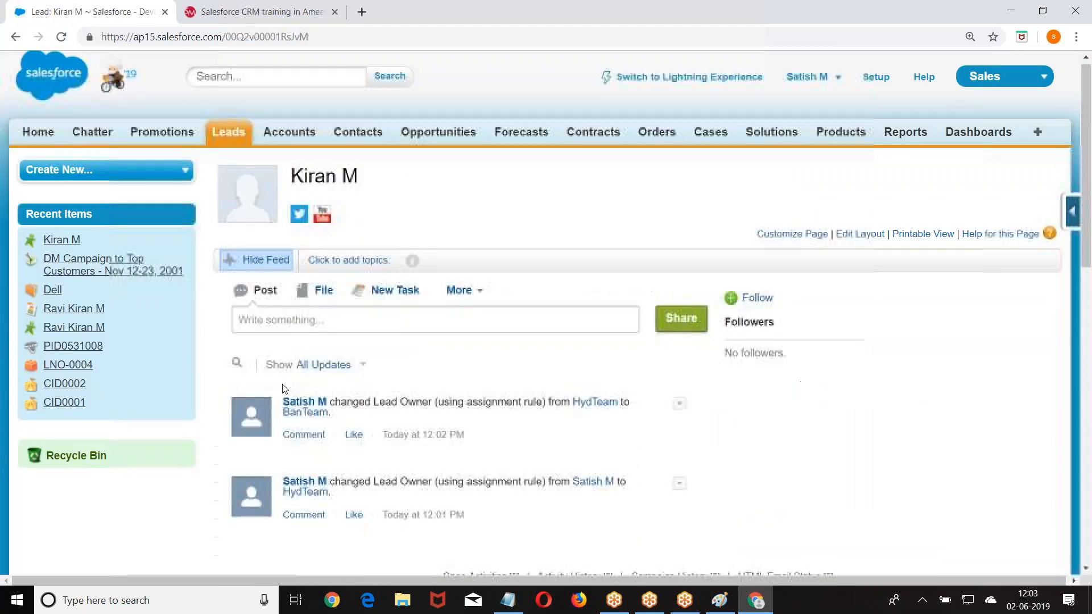
- Open Setup and expand Build > Customize > Leads in the sidebar
left_click(870, 81)
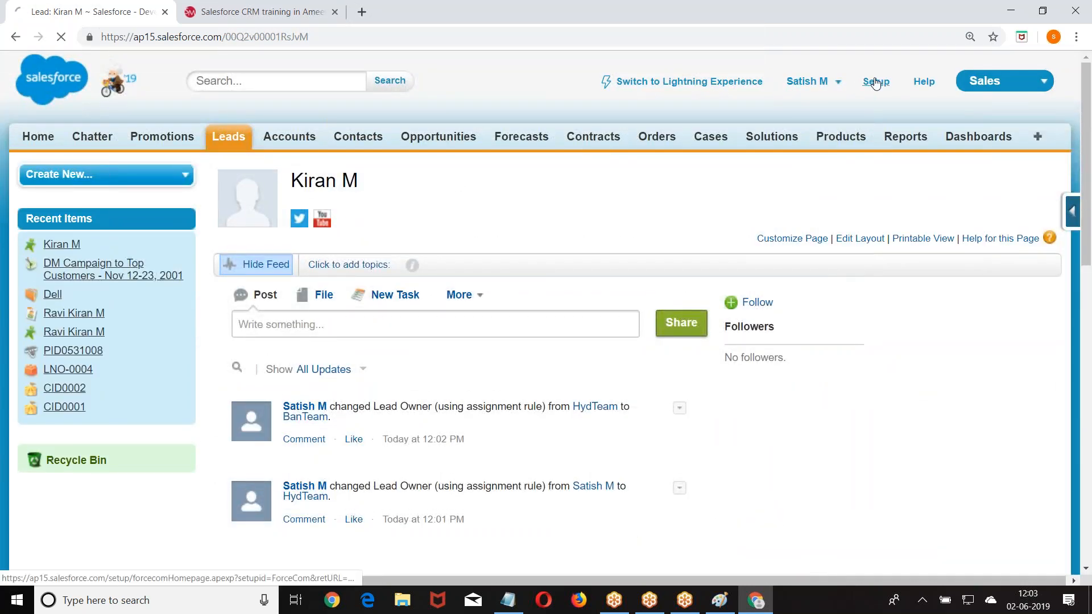
scroll(52, 197, "down", 10)
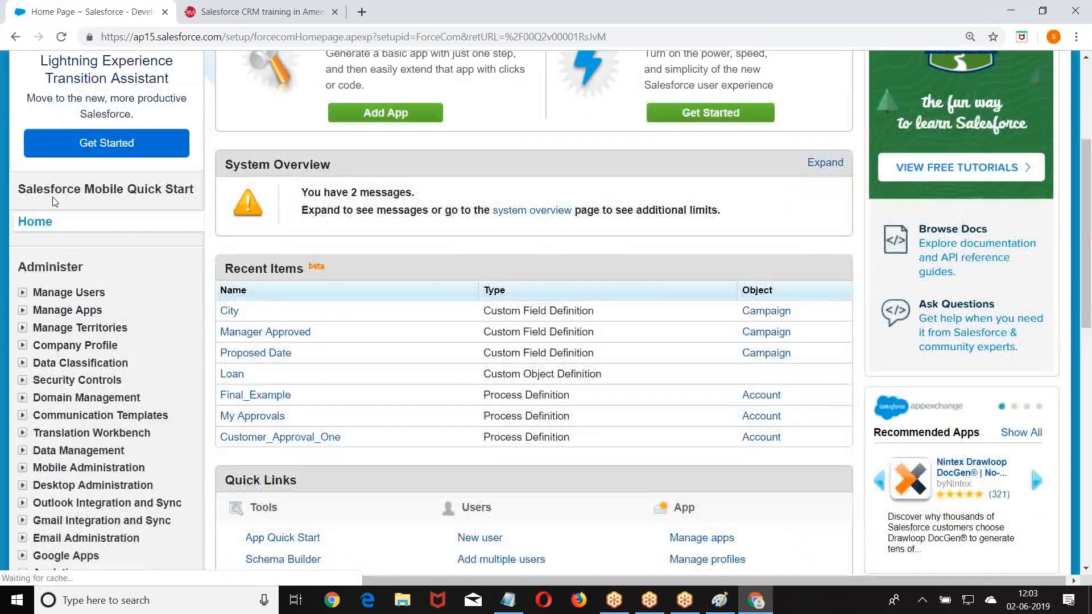
scroll(52, 202, "down", 3)
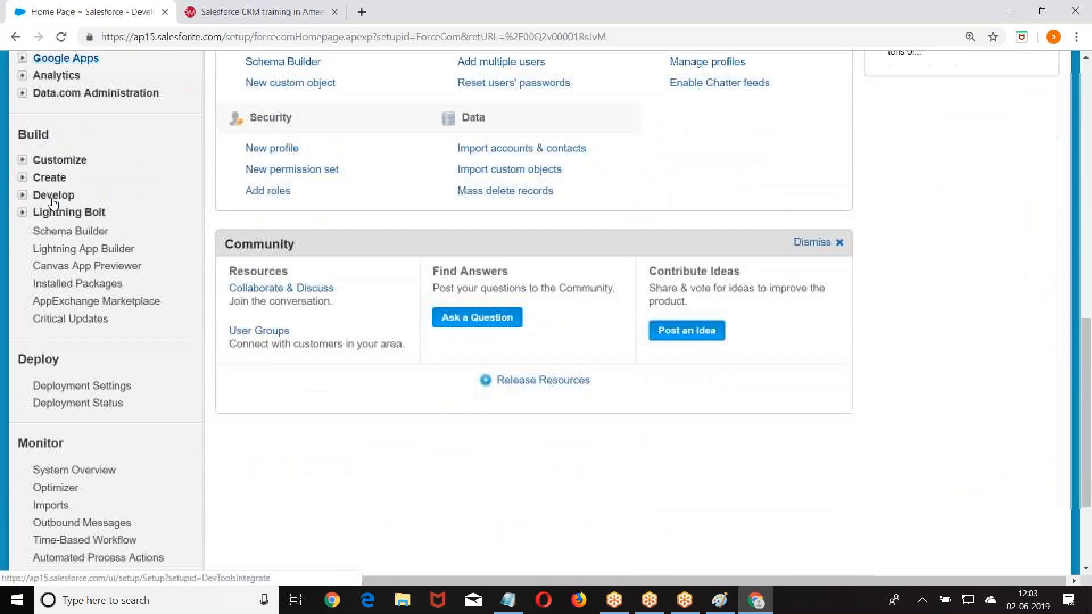
left_click(22, 159)
left_click(38, 248)
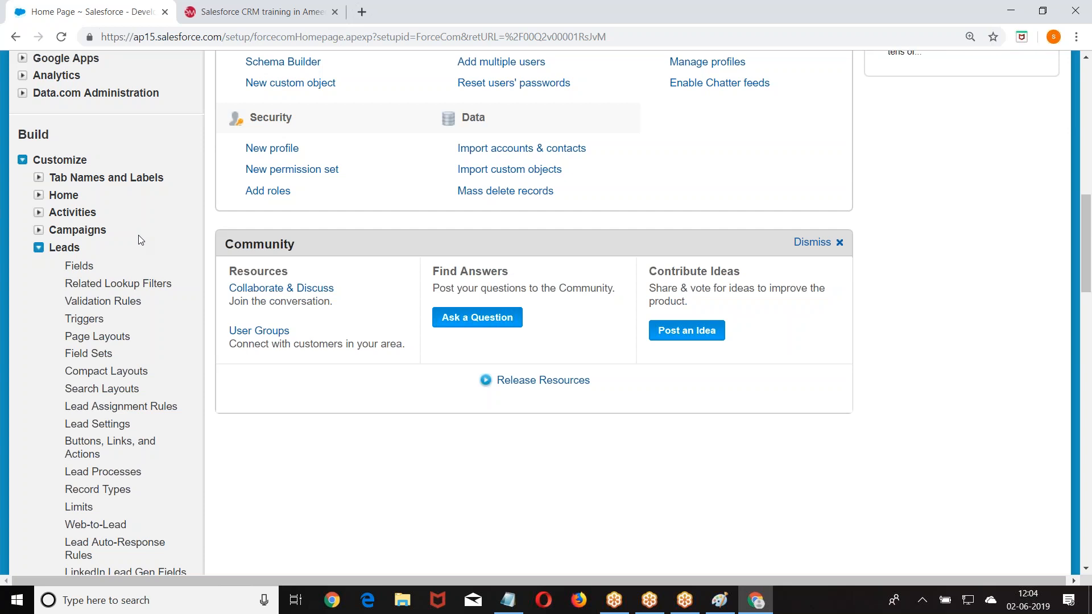
- Scroll the Setup sidebar to locate Lead Auto-Response Rules under Leads
scroll(138, 234, "down", 8)
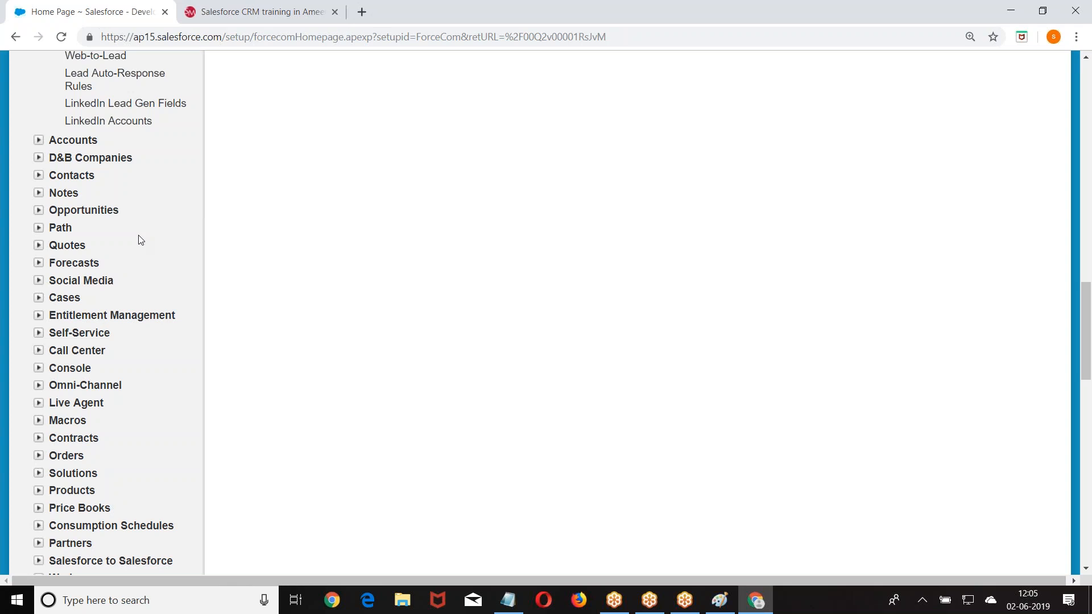
scroll(140, 239, "up", 3)
- Create and save a new active lead auto-response rule named 'MyResponse'
left_click(117, 218)
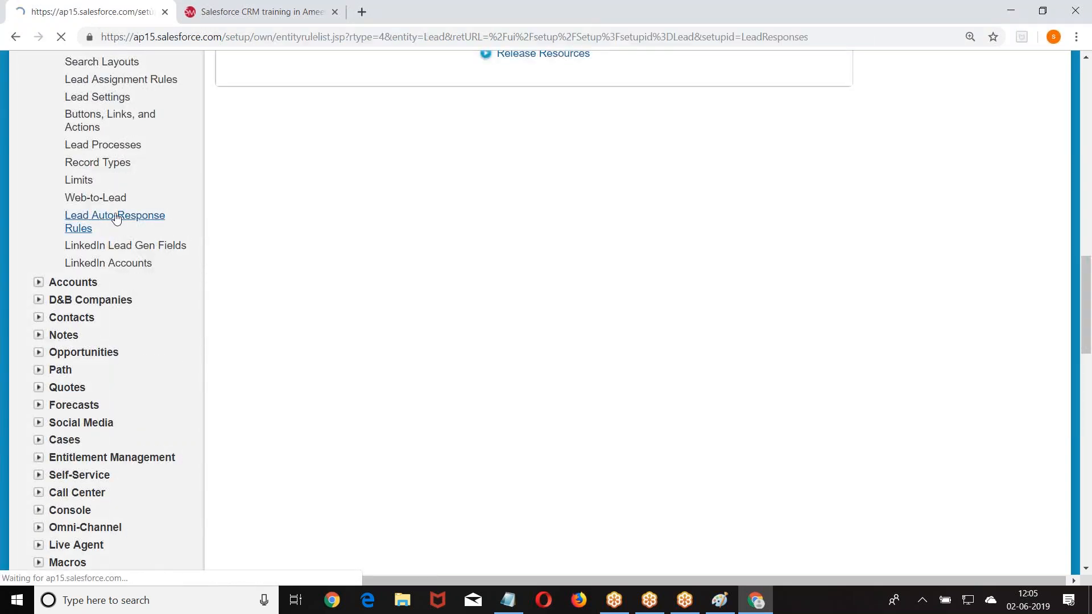
left_click(496, 254)
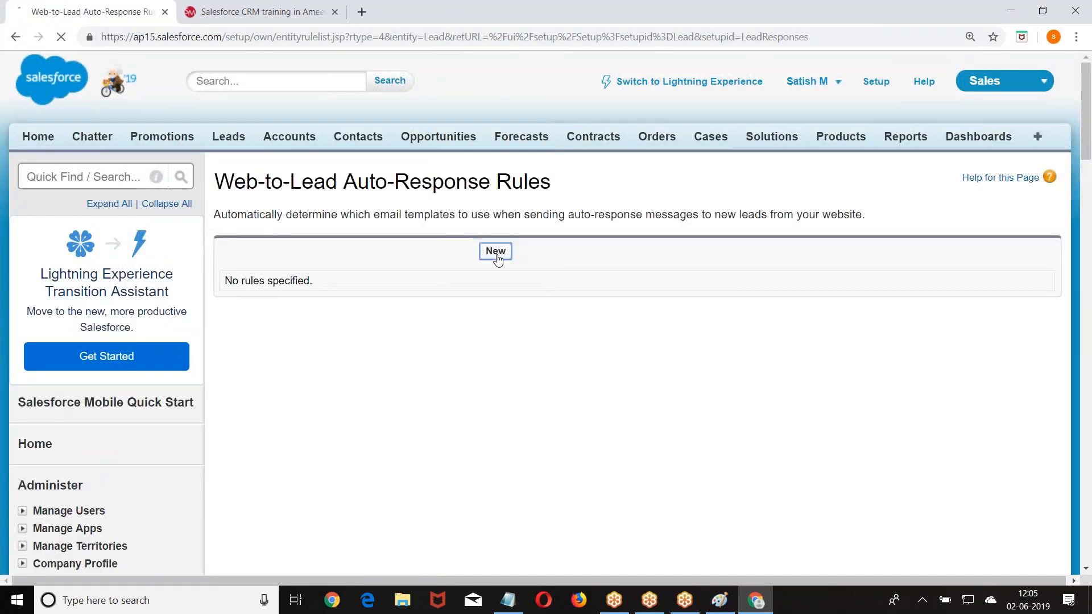
scroll(404, 205, "down", 3)
left_click(413, 158)
type("MyResponse")
left_click(233, 176)
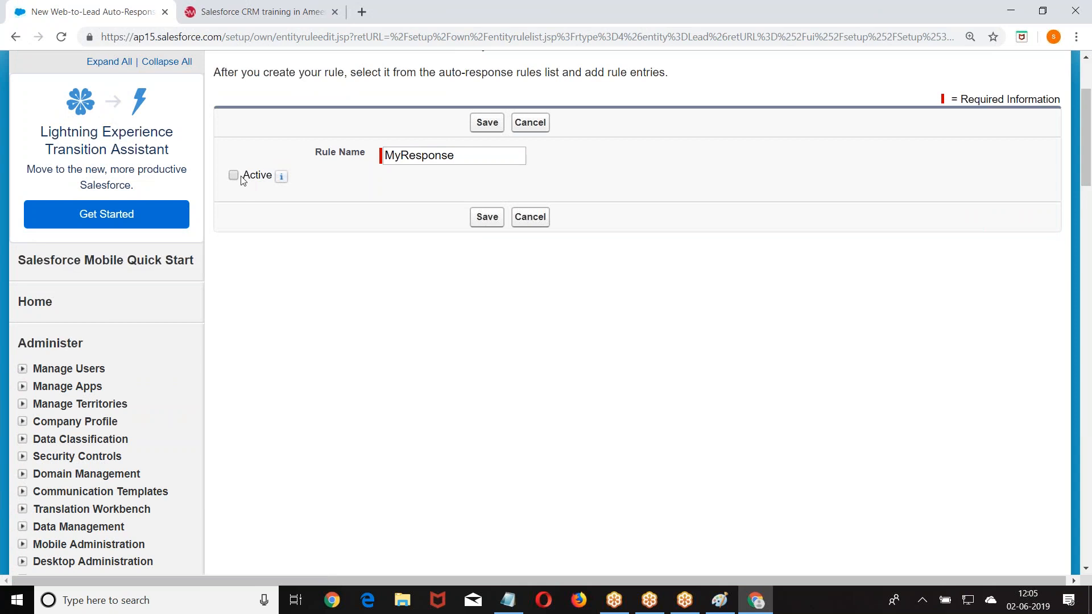
left_click(483, 217)
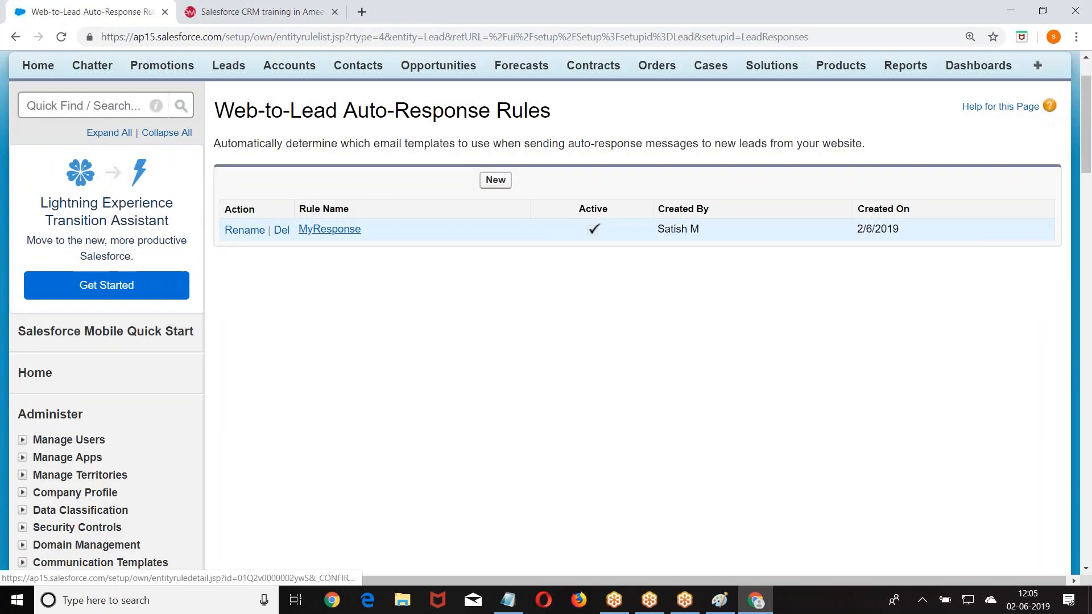
scroll(494, 245, "down", 2)
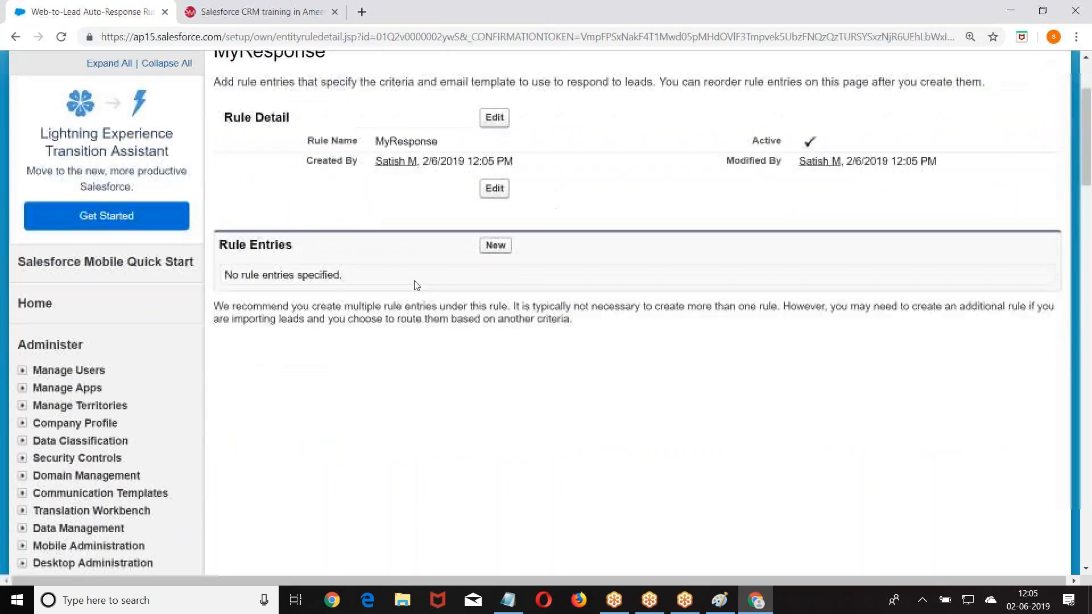
- Add a rule entry with sort order 1 and criterion Lead: City equals Hyd
left_click(495, 243)
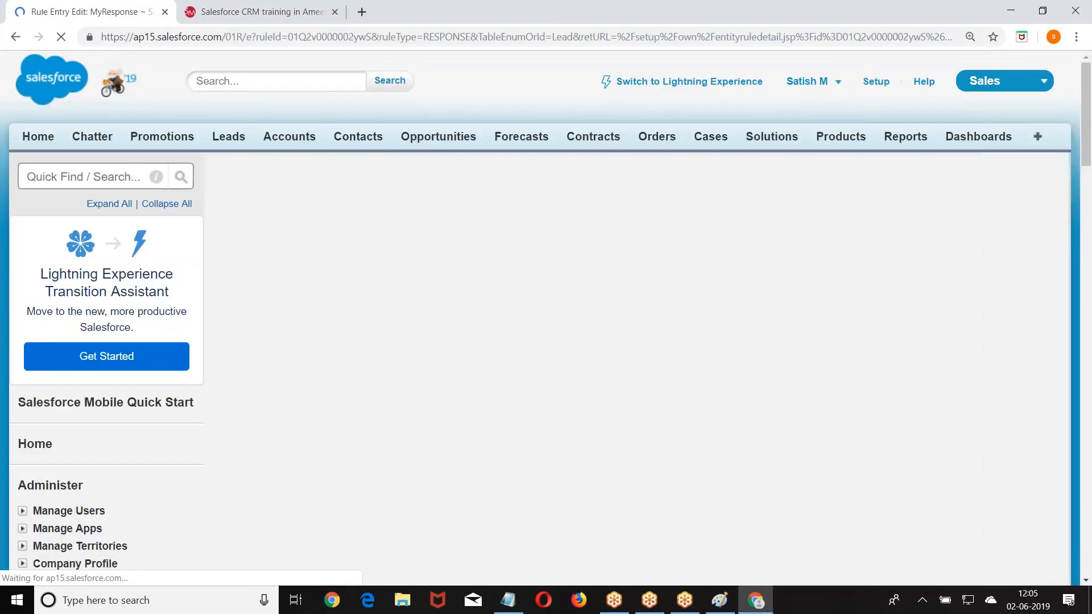
scroll(416, 294, "down", 1)
left_click(398, 217)
type("1")
scroll(703, 232, "down", 2)
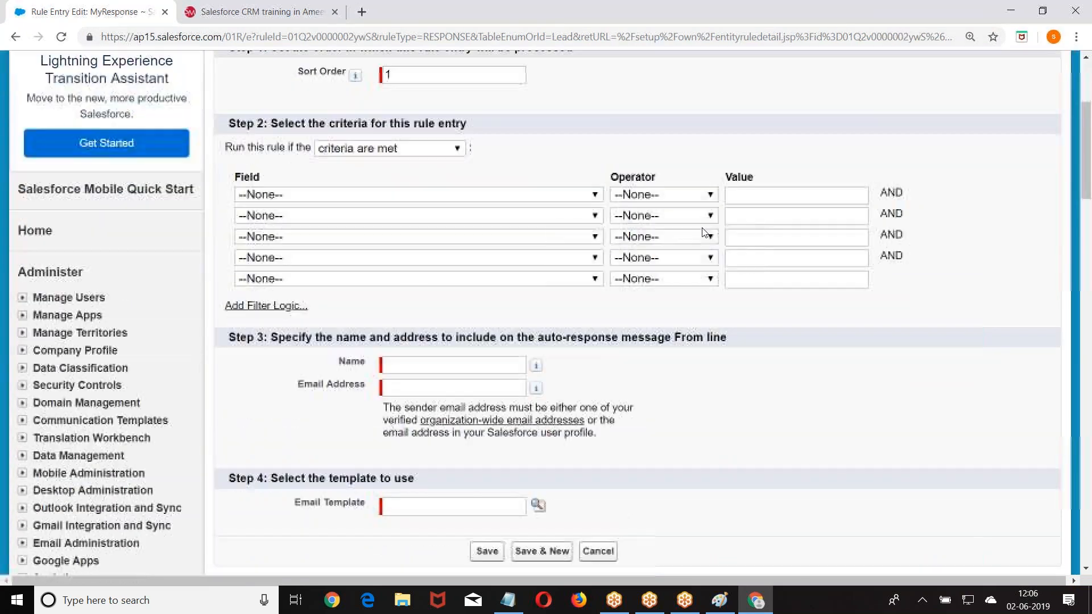
left_click(464, 195)
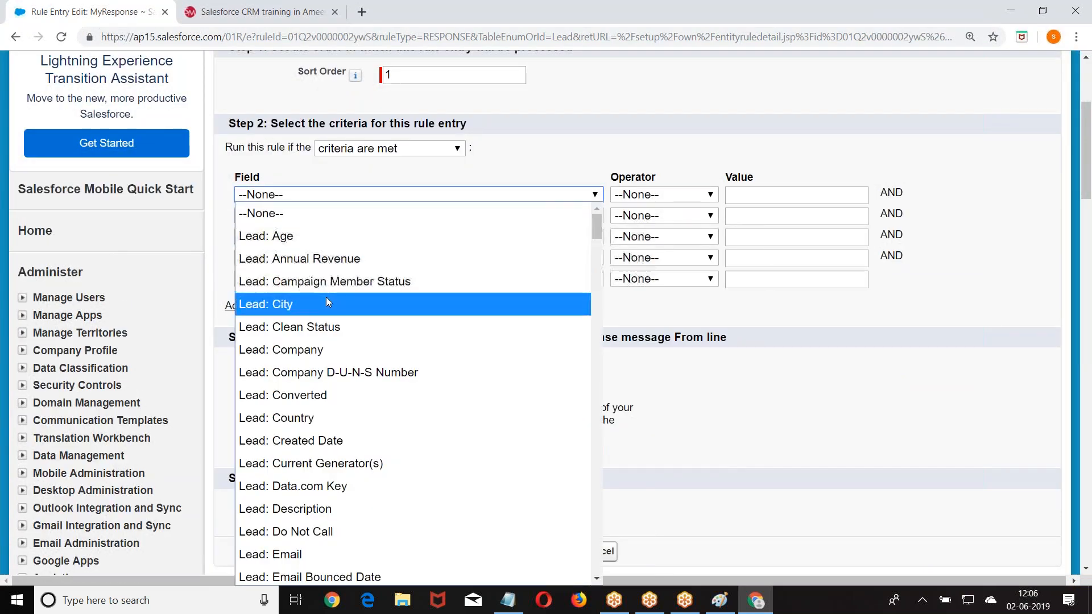
left_click(363, 303)
left_click(663, 196)
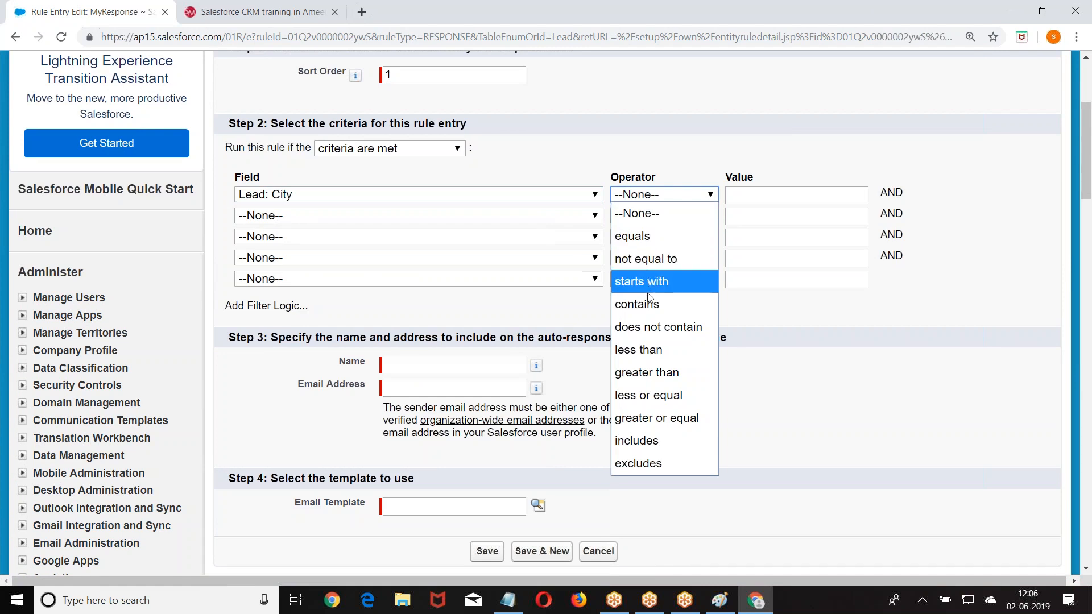
left_click(649, 236)
left_click(745, 193)
type("Hyd")
- Fill in the entry's sender name and sender e-mail address
left_click(437, 361)
type("Satish")
left_click(442, 384)
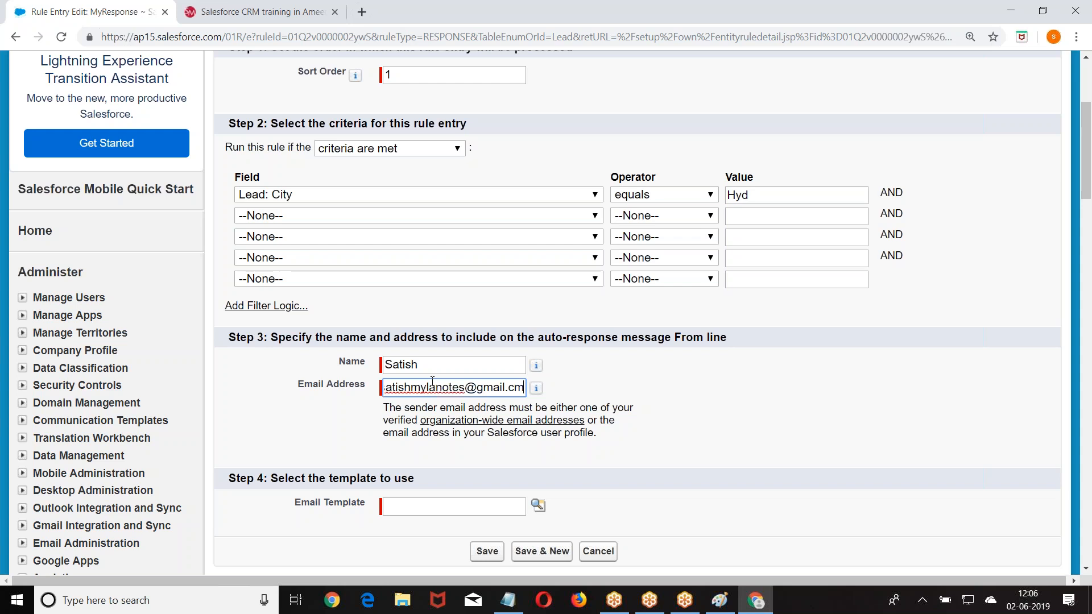
scroll(432, 381, "down", 5)
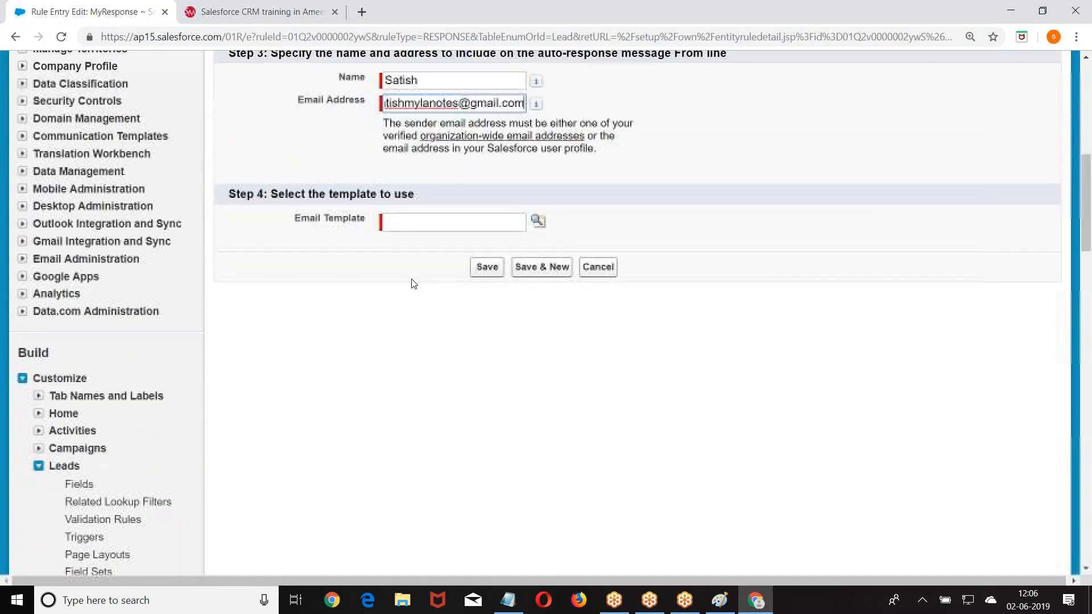
left_click(538, 221)
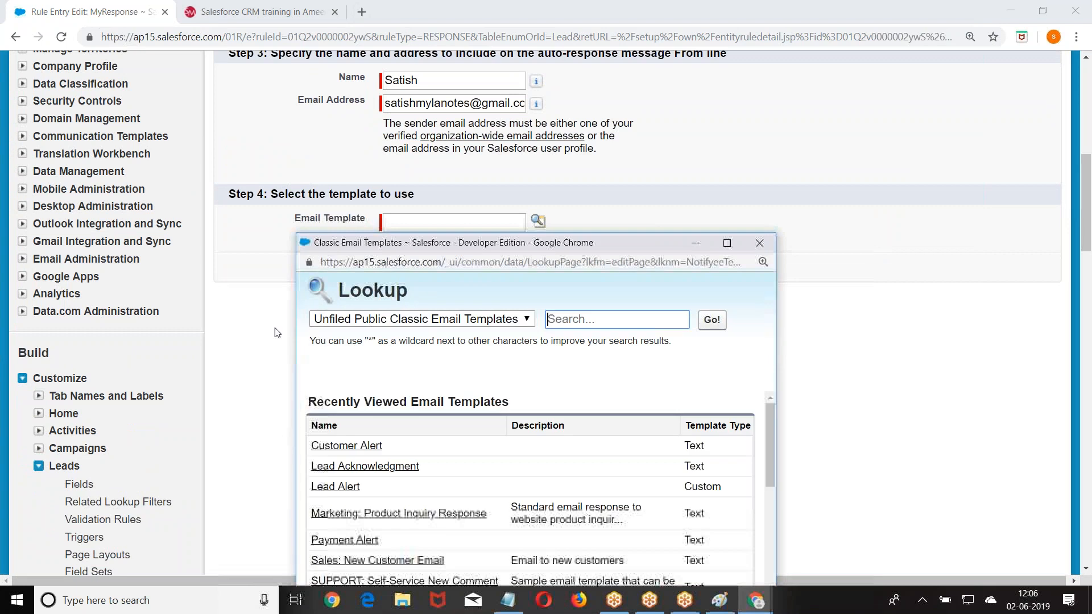
- Pick Customer Alert from the lookup as the entry's email template
left_click(359, 447)
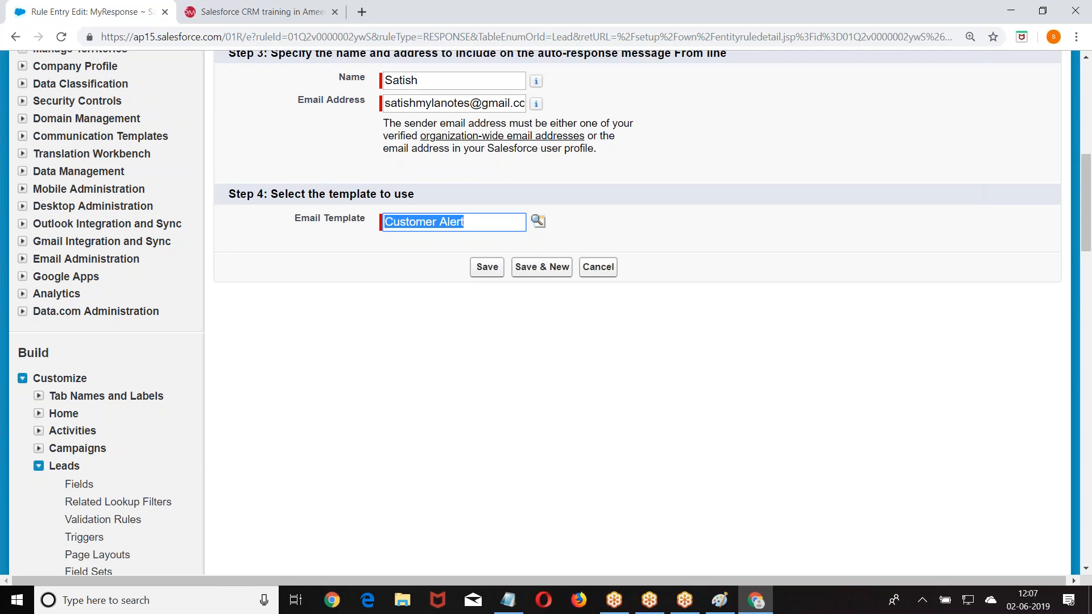
scroll(336, 458, "down", 5)
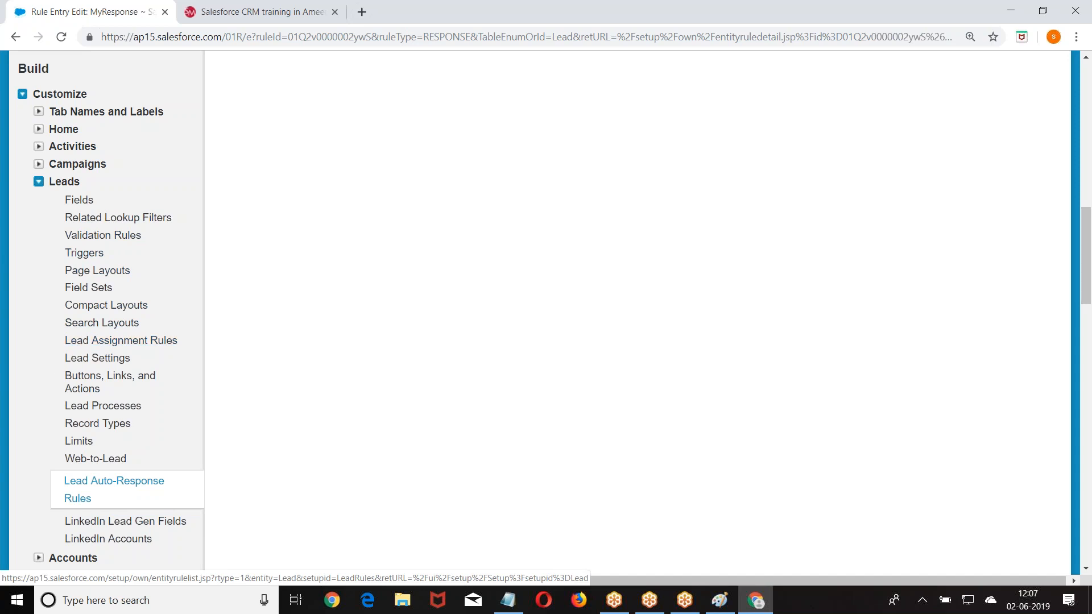
scroll(71, 374, "down", 1)
scroll(71, 374, "down", 1)
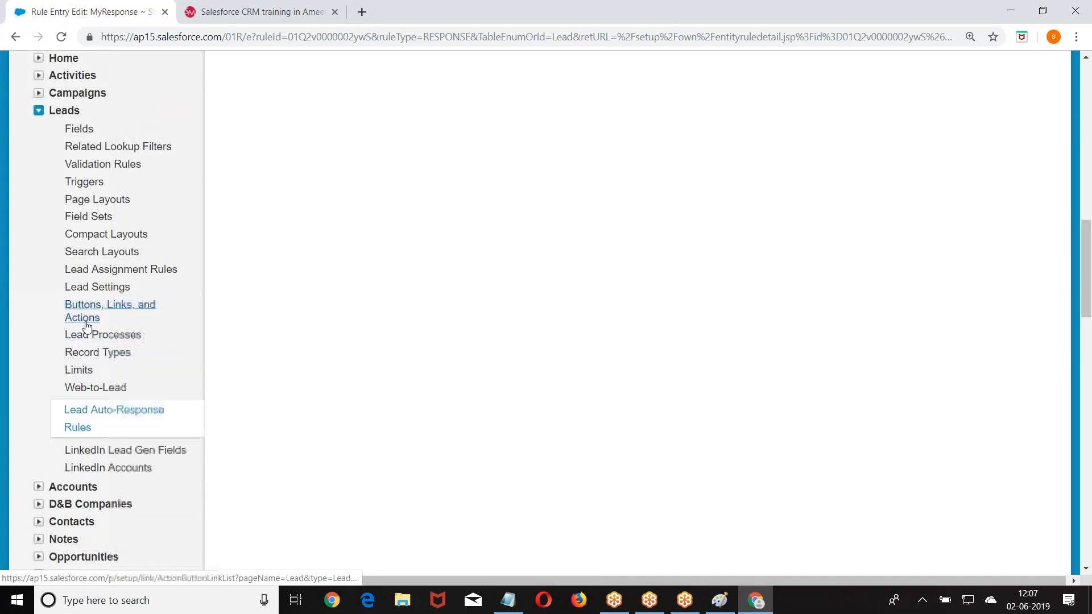
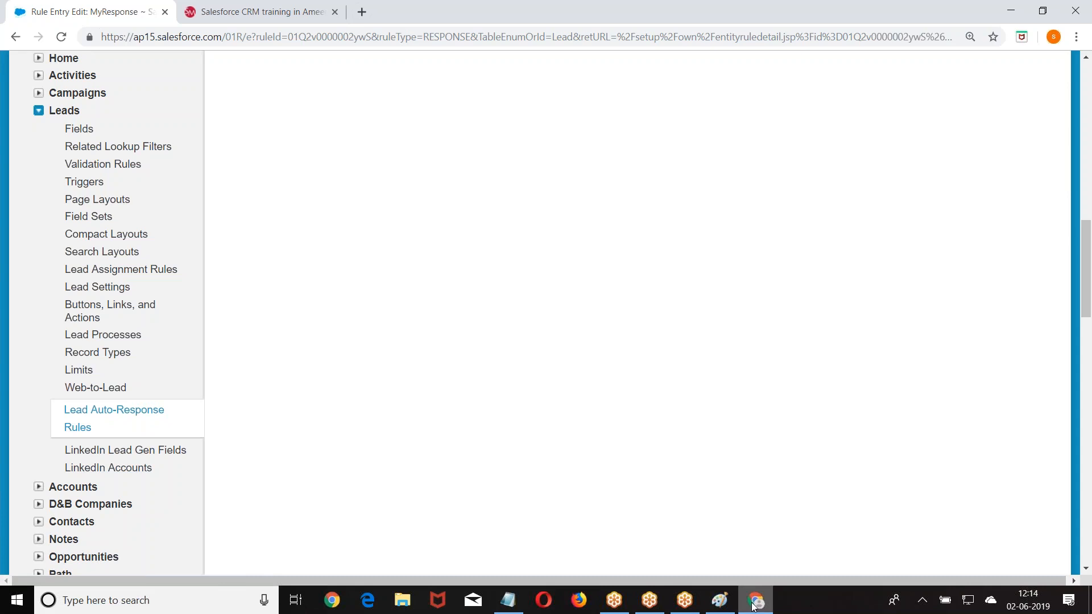
- Switch from Paint back to Chrome and open the Leads home page
left_click(720, 600)
left_click(755, 600)
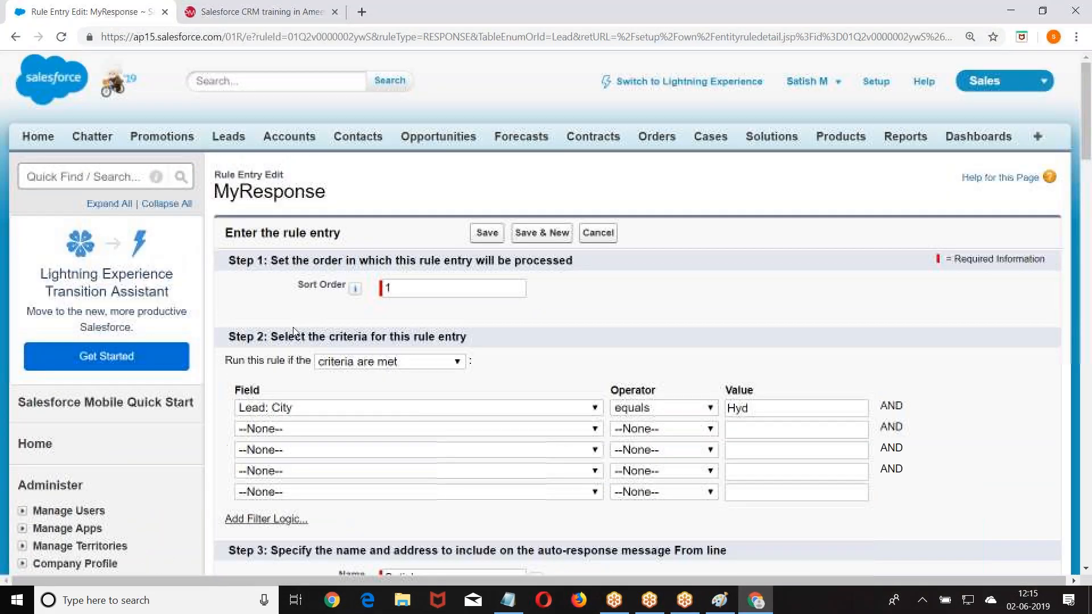
left_click(236, 143)
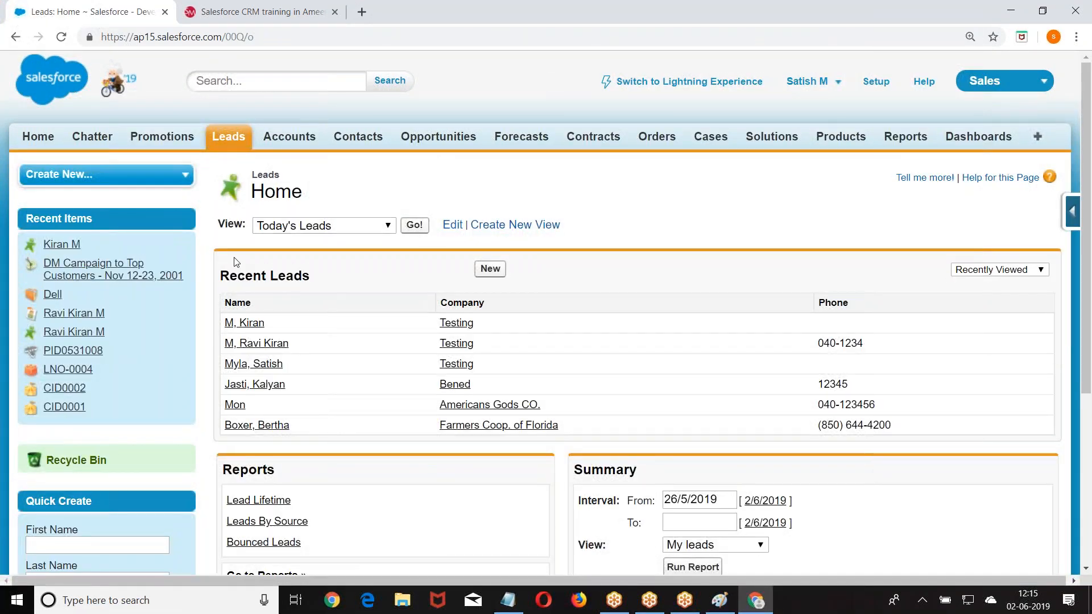
- Open the recent lead at company Testing, start its conversion, and bring the Notepad notes forward
left_click(244, 323)
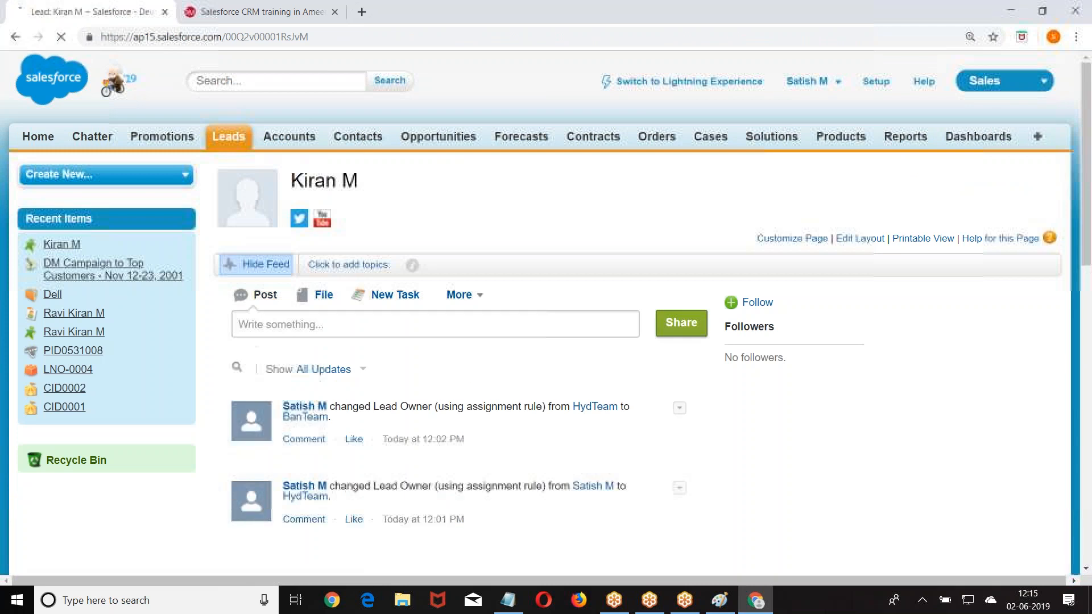
scroll(431, 303, "down", 1)
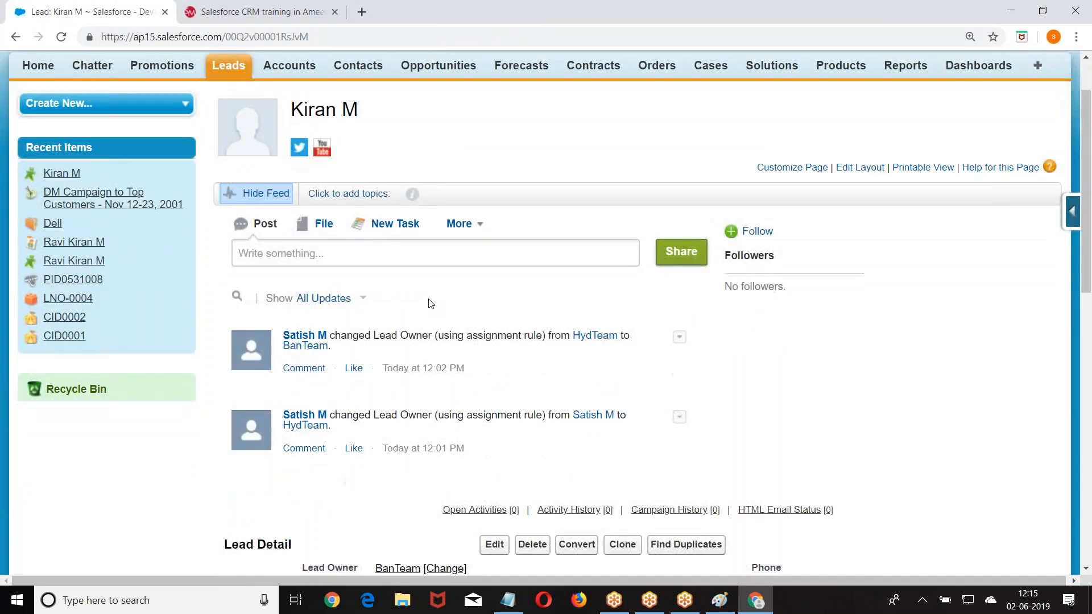
scroll(440, 300, "down", 1)
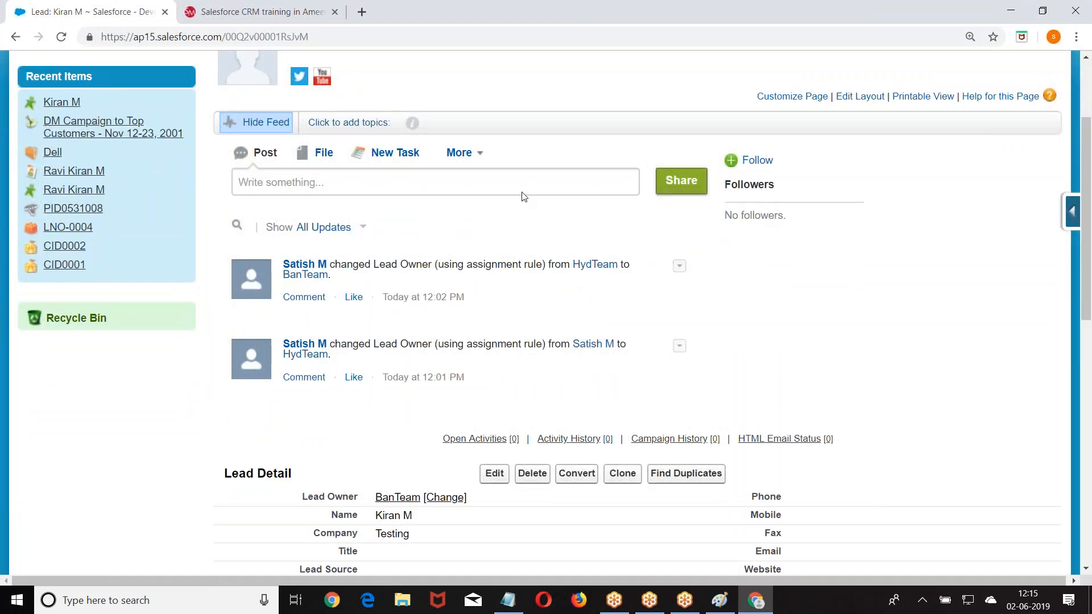
scroll(769, 206, "down", 2)
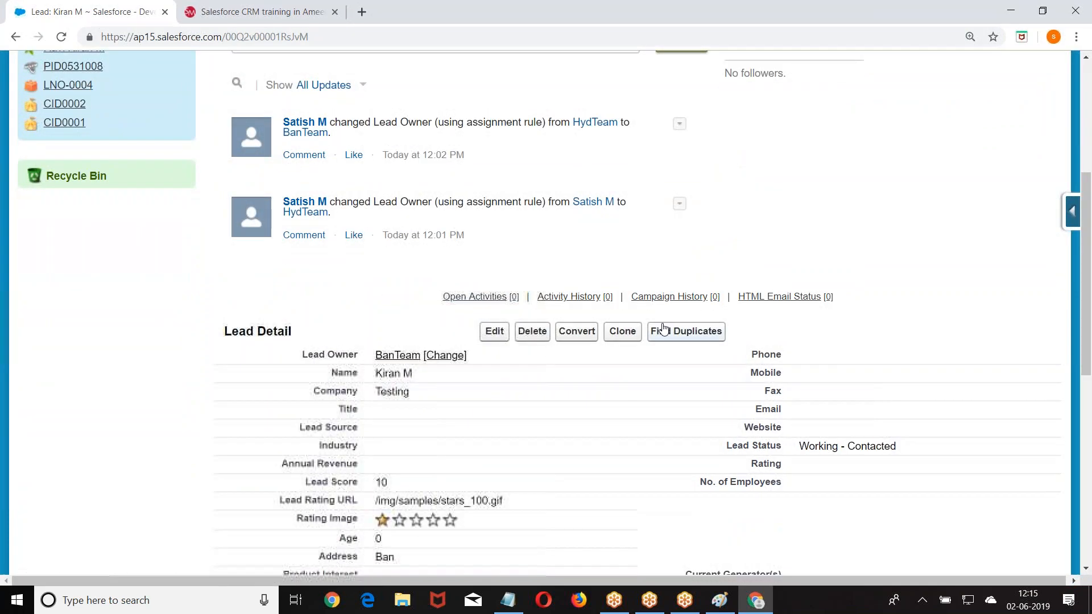
left_click(574, 332)
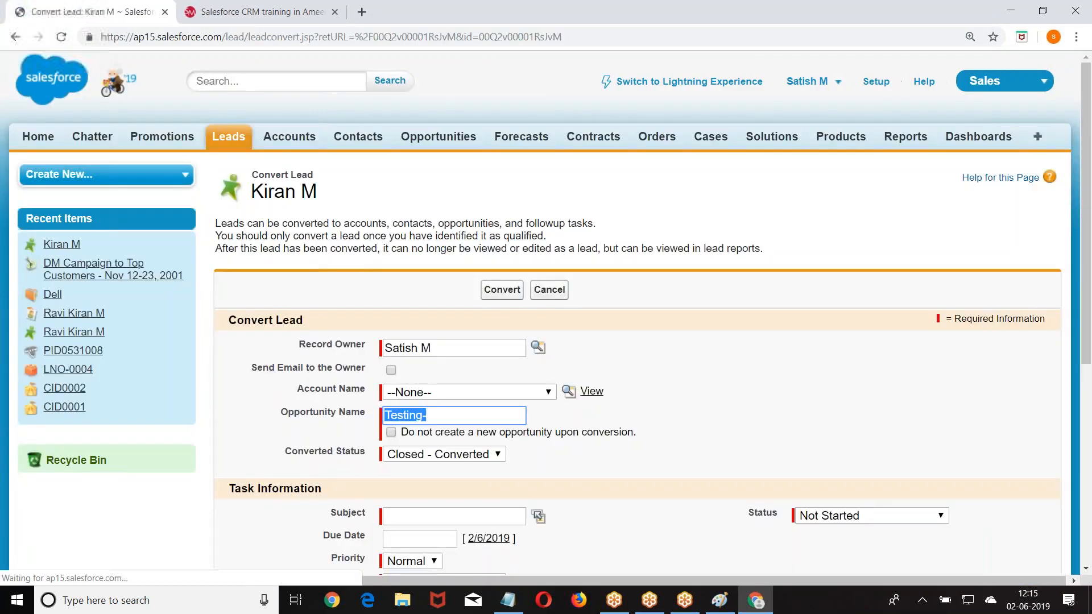
scroll(545, 312, "down", 2)
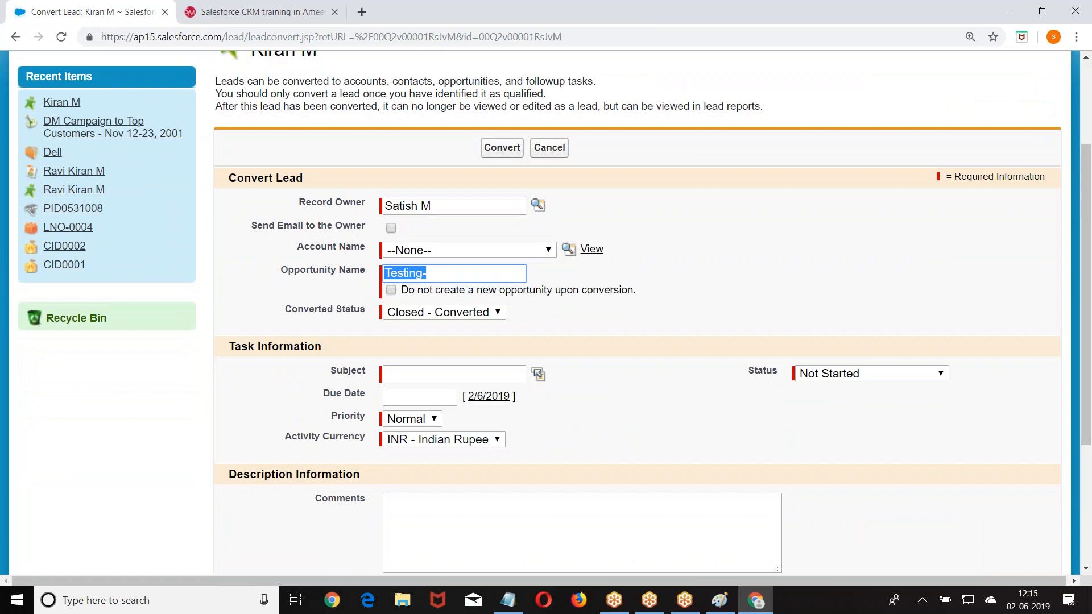
left_click(508, 600)
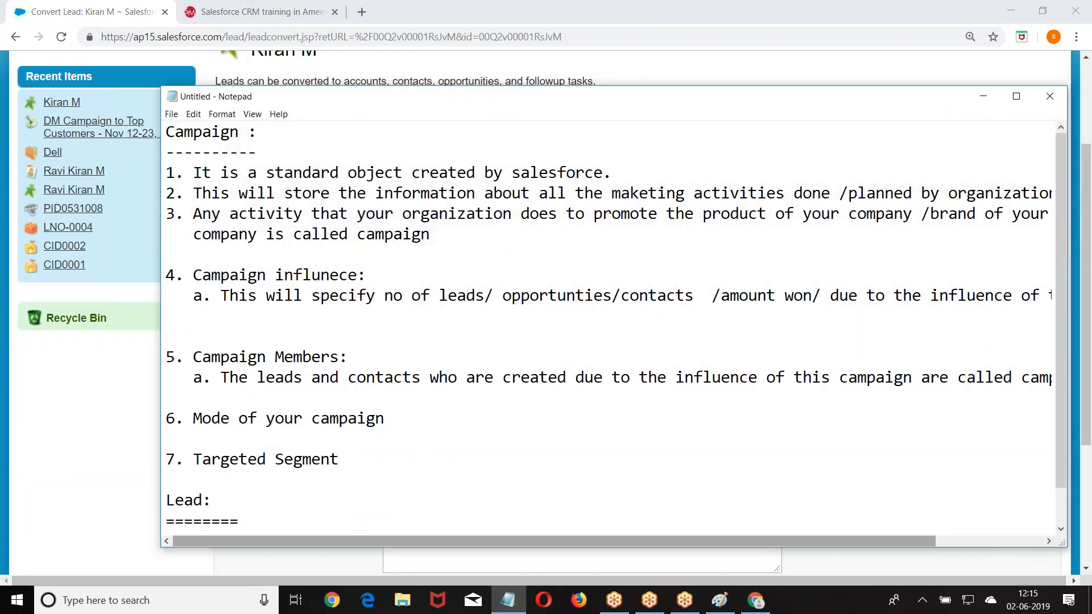
- Maximize the Notepad notes and place the cursor on a blank line below the Lead definition
left_click(755, 600)
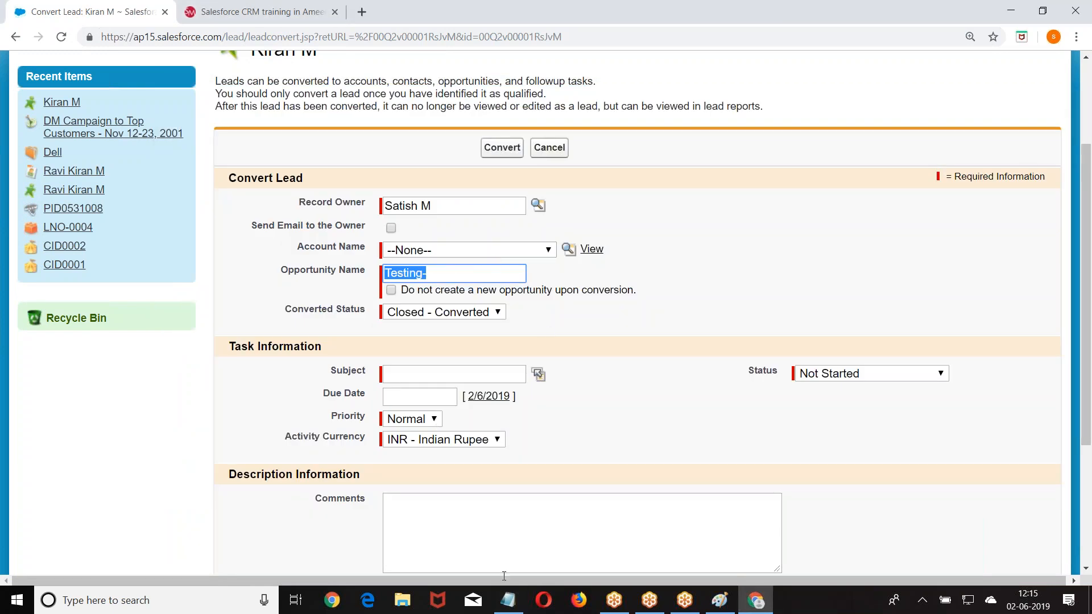
left_click(507, 600)
scroll(410, 428, "down", 1)
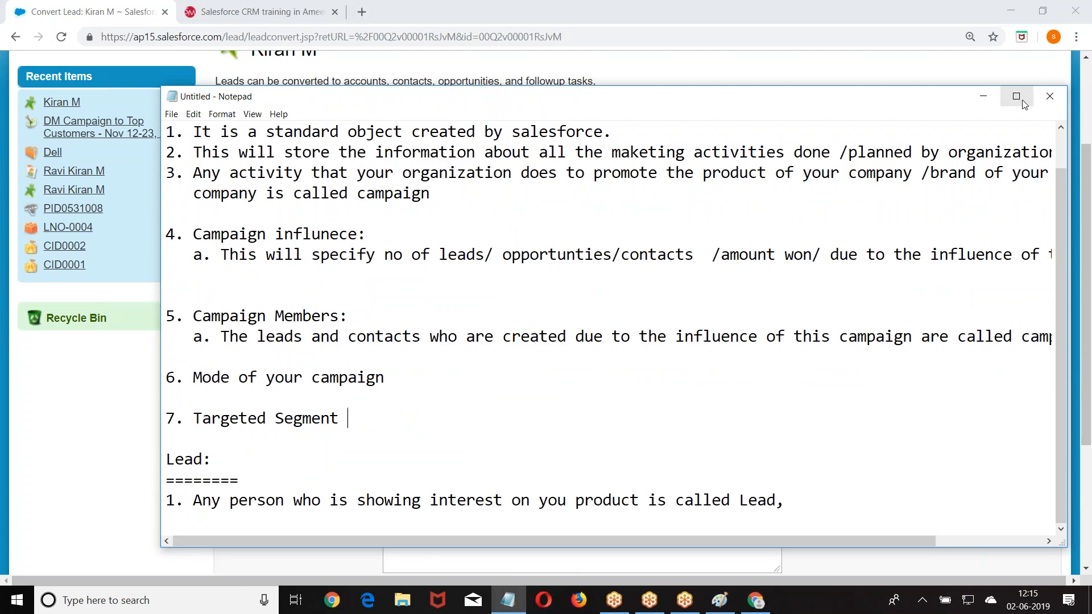
left_click(1016, 96)
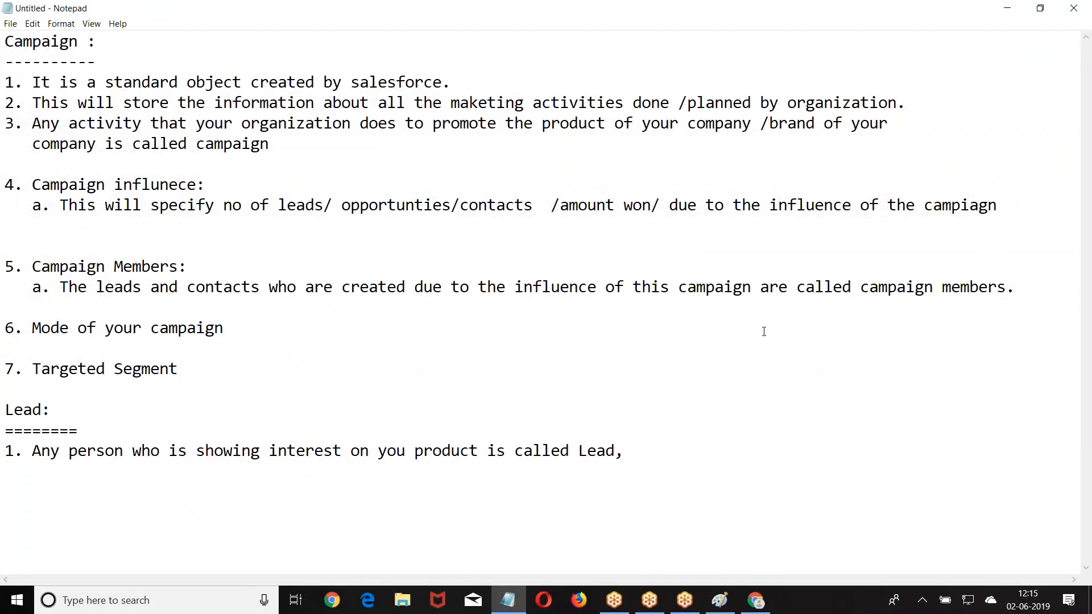
left_click(651, 447)
key("Return")
key("Return")
key("Return")
key("Return")
key("Return")
key("Return")
key("Return")
key("Return")
key("Return")
key("Return")
key("Return")
key("Return")
key("Return")
key("Return")
key("Return")
key("Return")
key("Return")
key("Return")
key("Return")
key("Return")
left_click(6, 146)
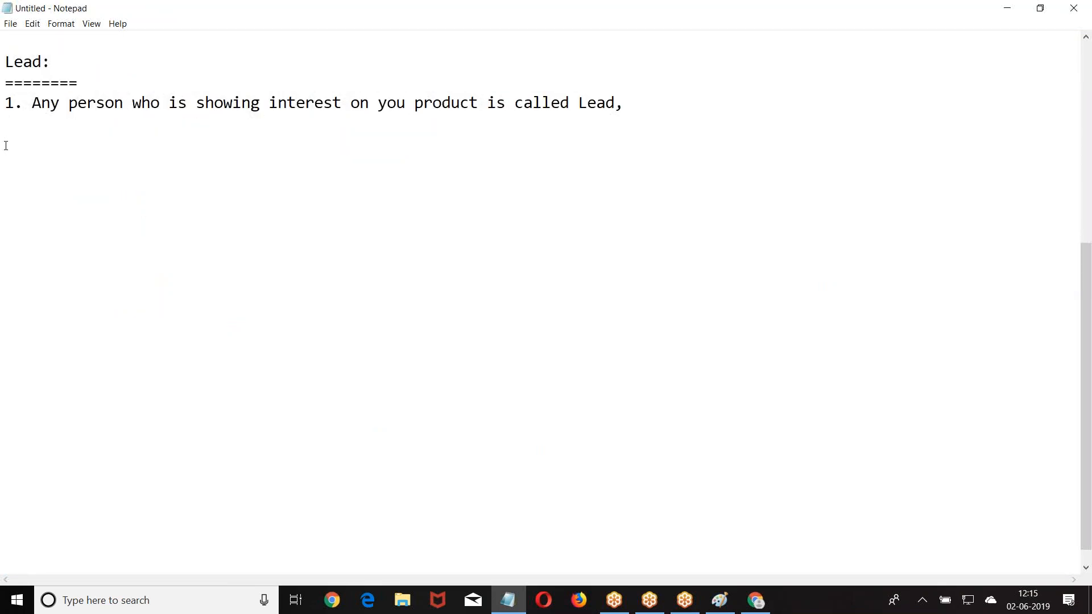
- Add an example line tracing the person to Capitalinfo to IPhoneX
key("Return")
type("Satish---->")
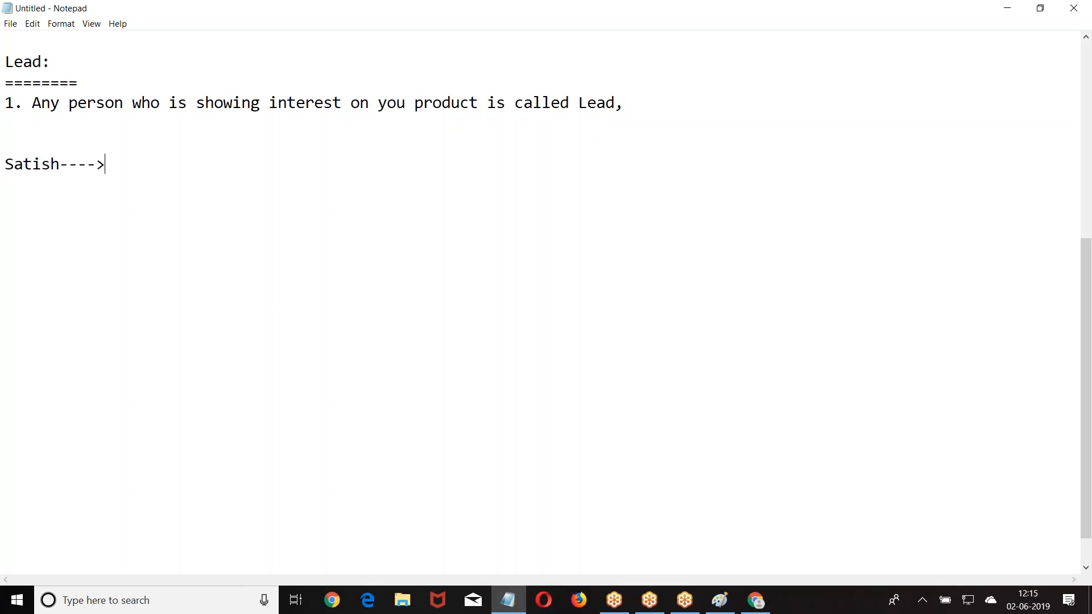
type(" Capitalinfo ----- > ")
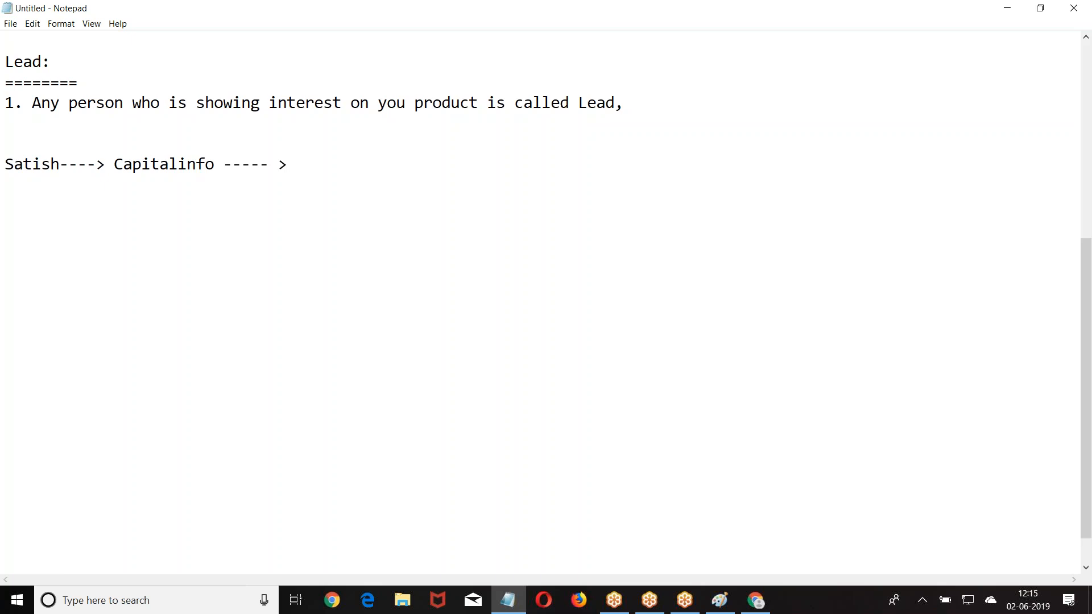
type("IPhoneX")
key("Return")
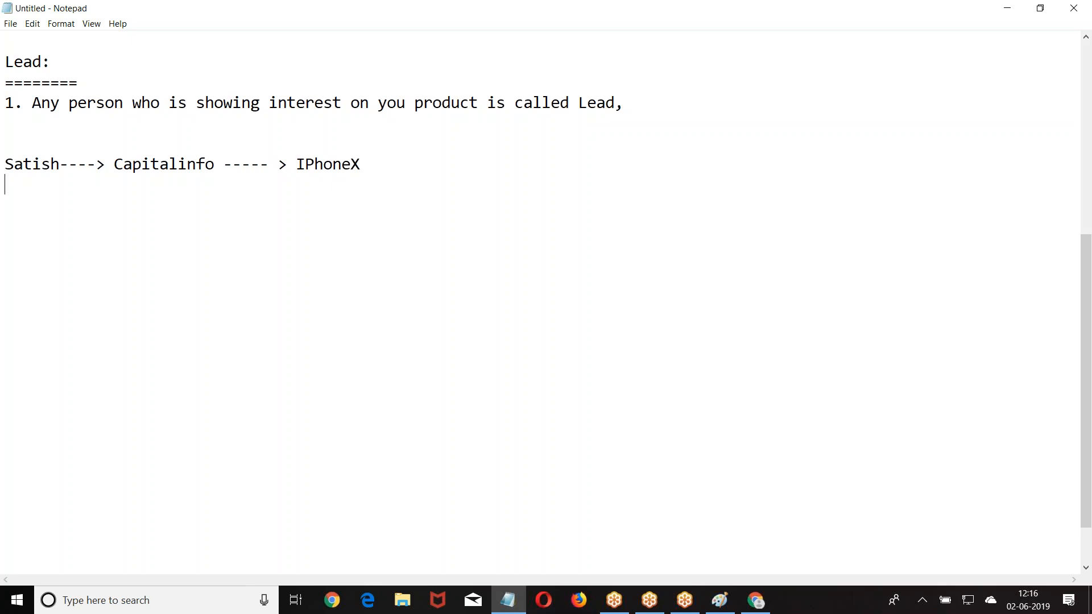
key("Return")
key("Return")
- Write the mappings CapitalInfo to Account, the person to Contact, and Opportunity IPhoneX at 80K
type("Capital")
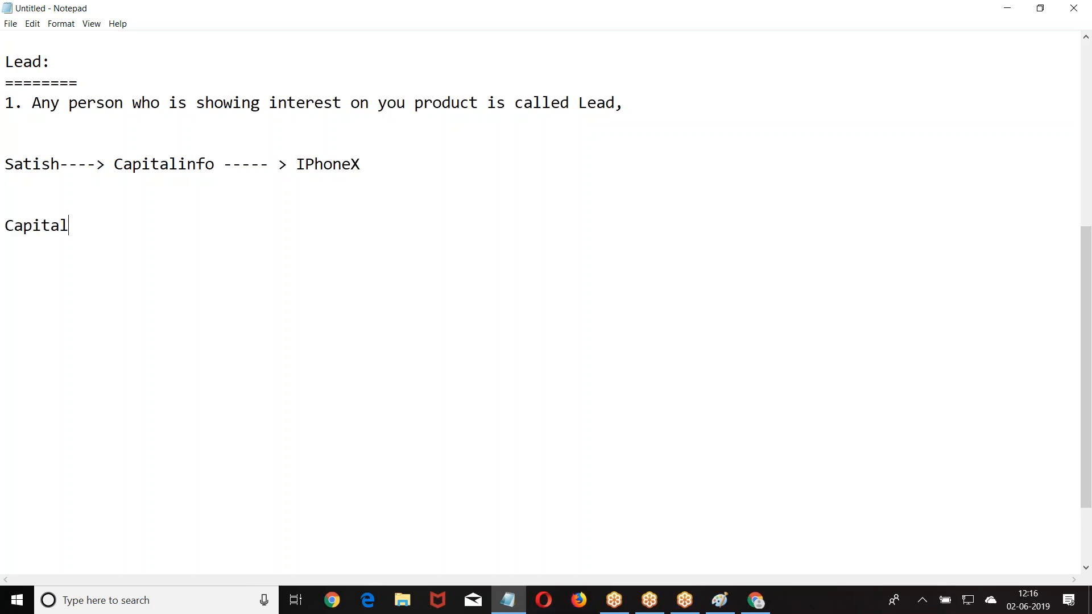
type("Info ====>")
type("Account")
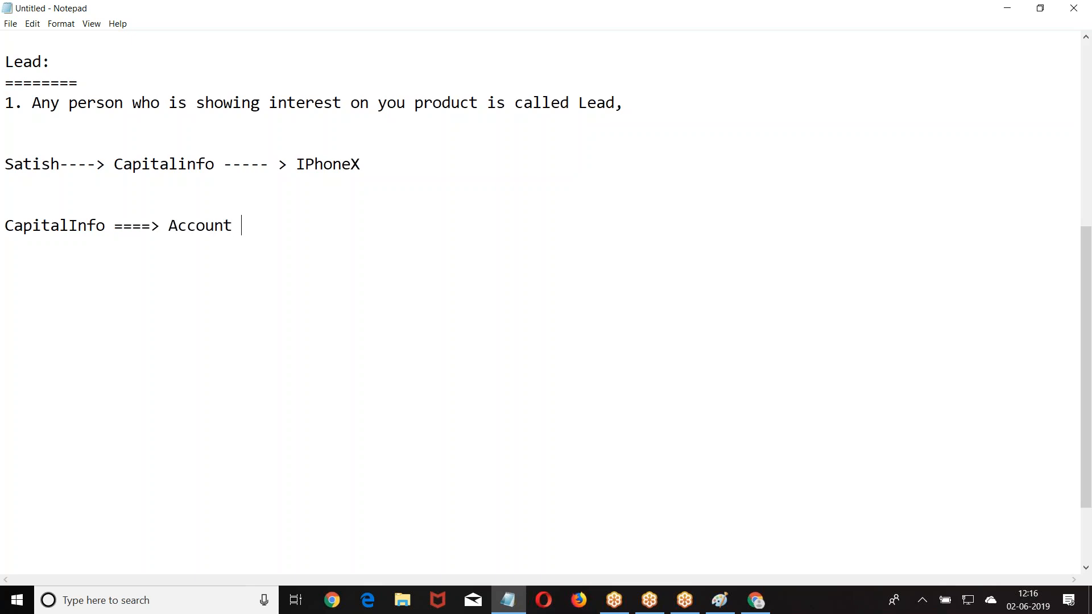
key("Return")
key("Return")
type("Satish  ")
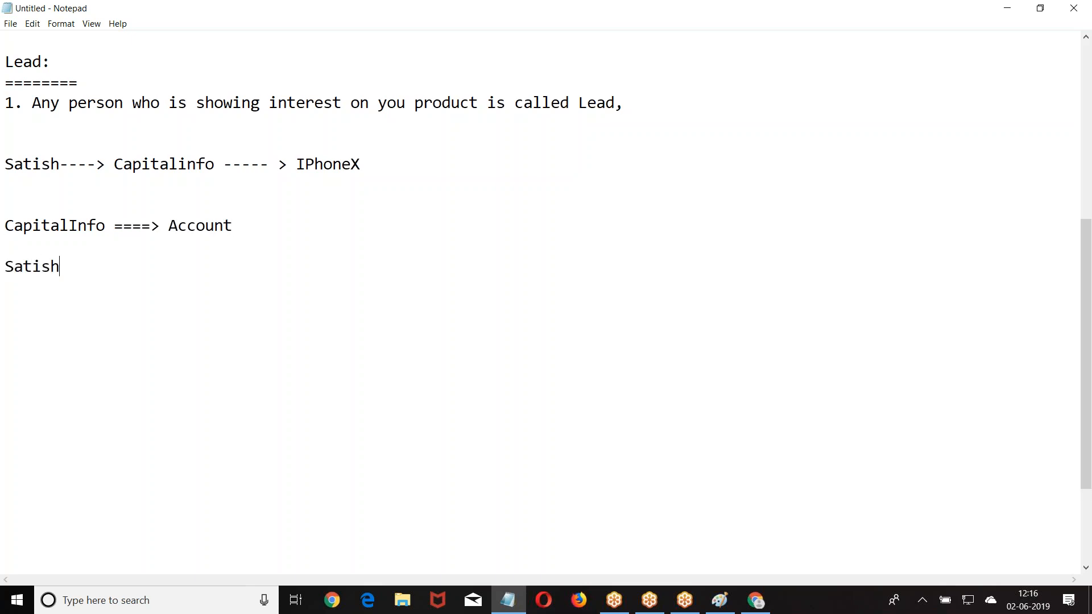
type(" =====> Contact")
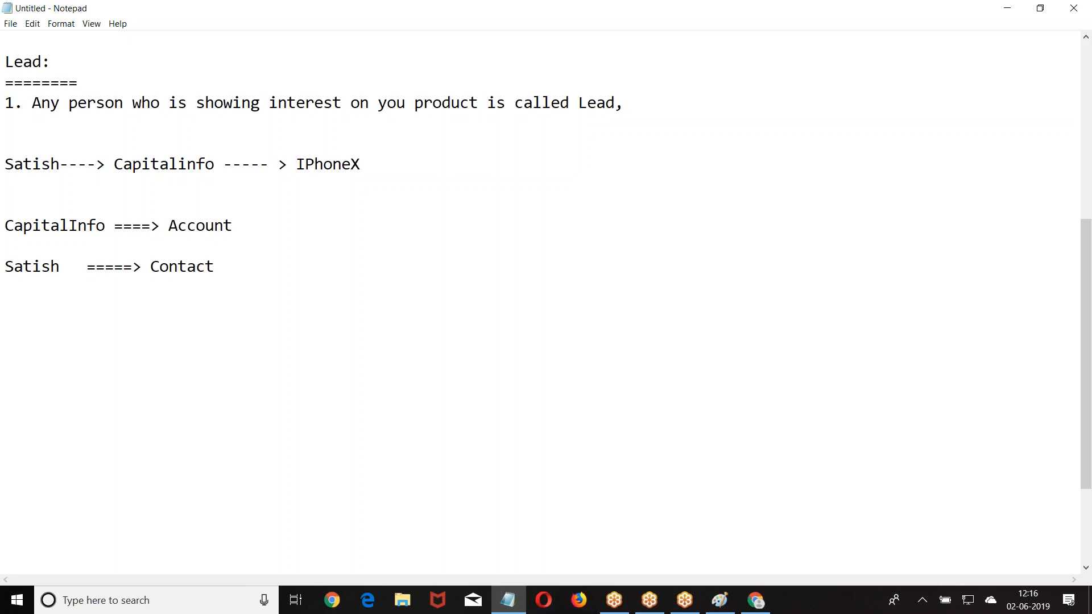
key("Return")
key("Return")
type("Opportunity")
type("===")
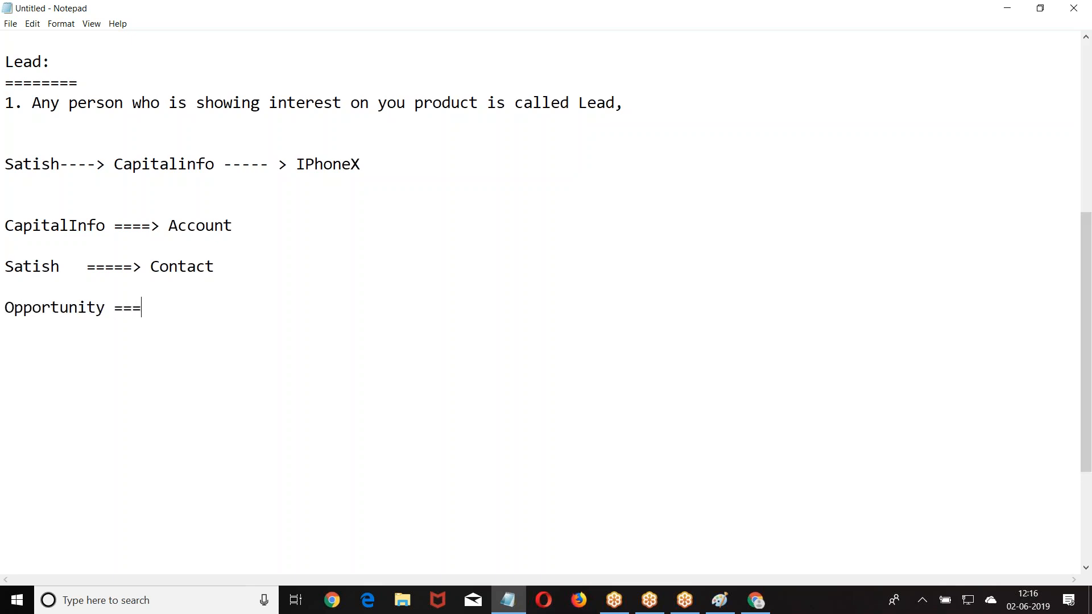
type("=> IPhoneX ===> 9")
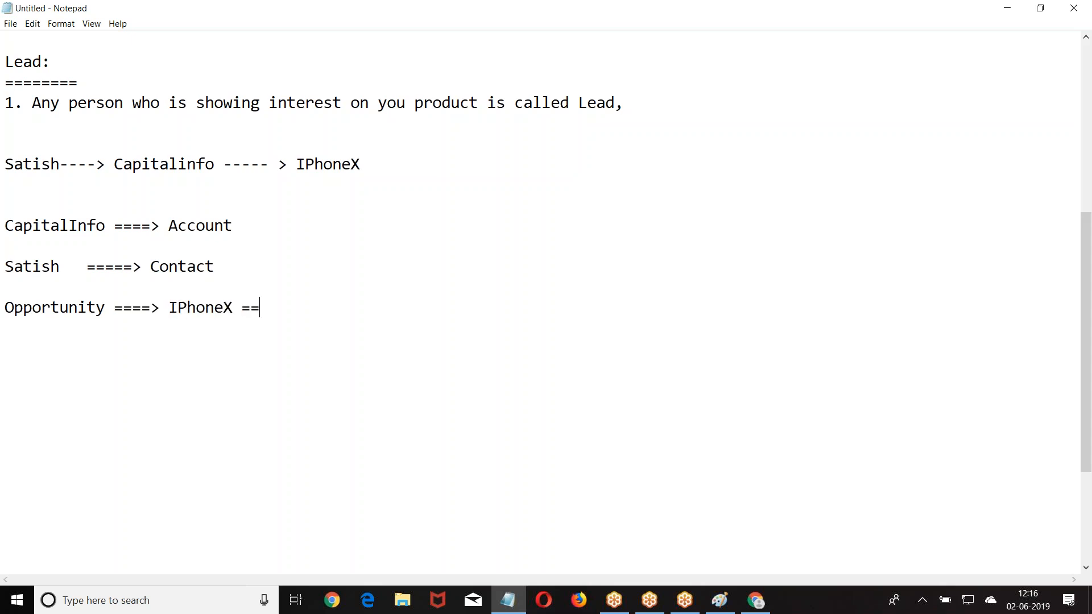
key("BackSpace")
type("80K")
- Add fresh blank lines below the 80K Opportunity line
key("Return")
key("Return")
key("Return")
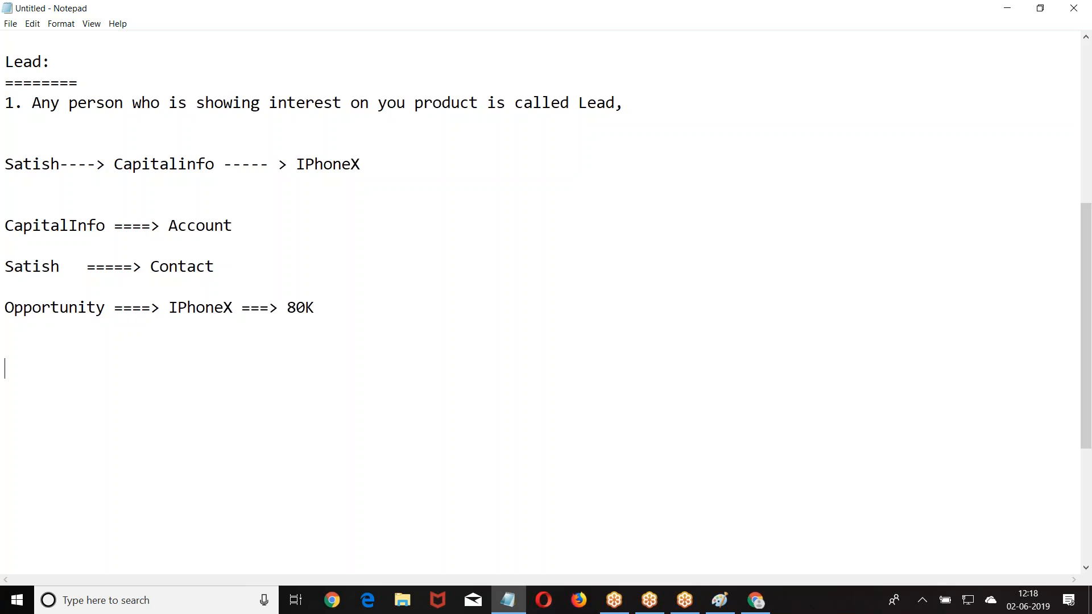
- Type a Standard Fields note mapping Lead standard fields to Account and Contact
type("Standard F")
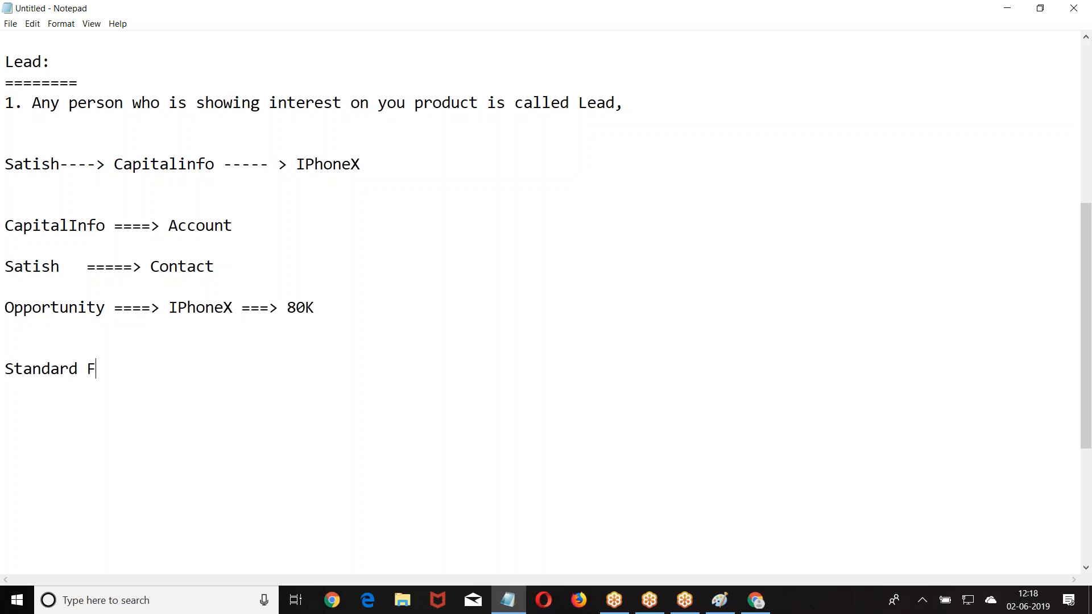
type("ields : Lead =====. ")
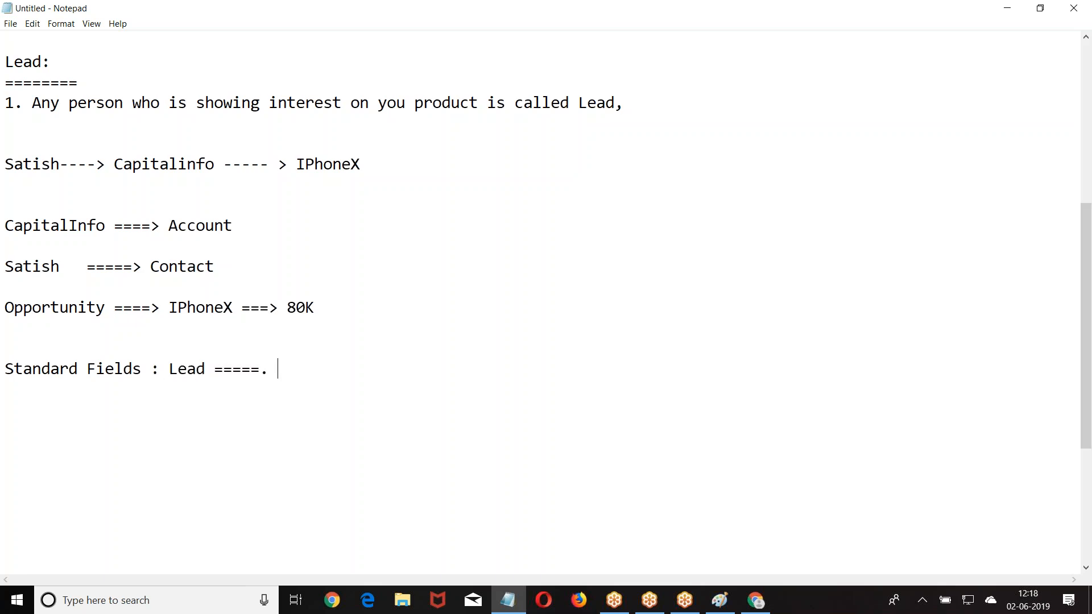
type("Standard")
type(" Fie")
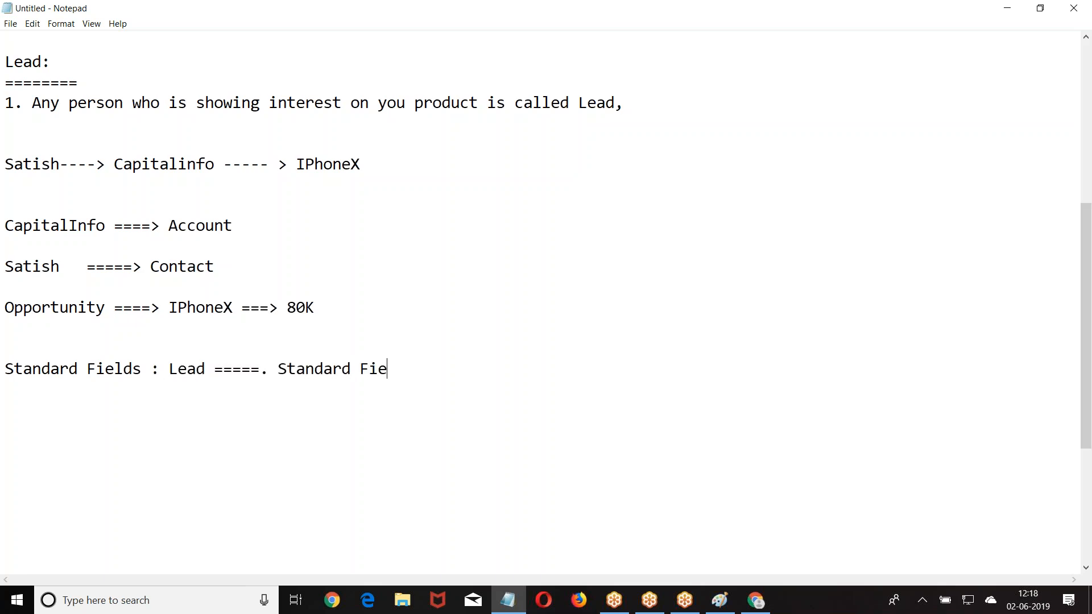
type("lds ===Account")
key("Return")
key("Tab")
key("Tab")
key("Tab")
key("Tab")
key("Tab")
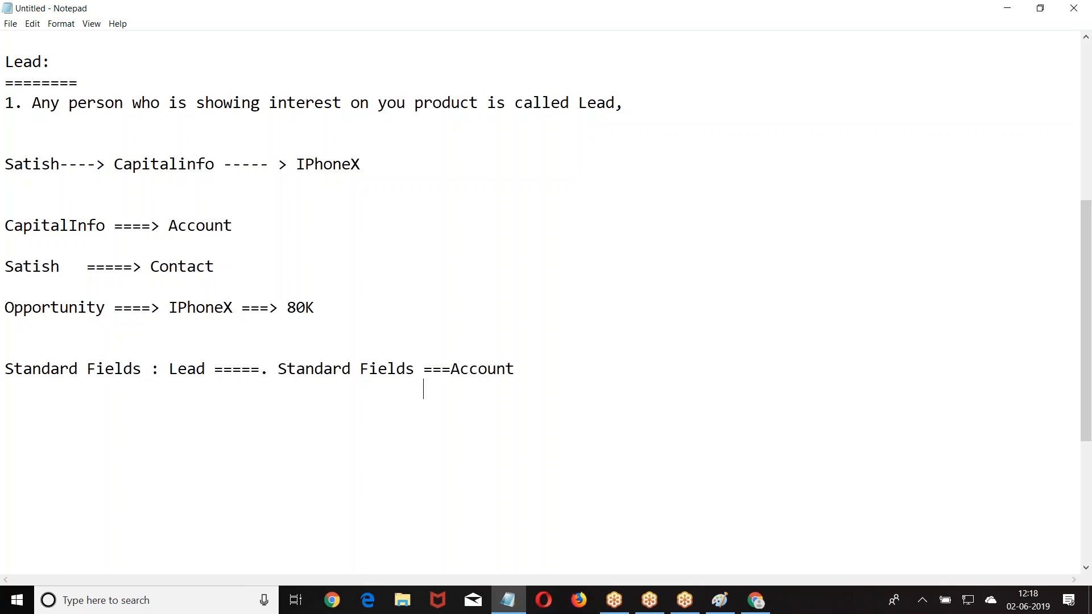
type("===Cnta")
key("BackSpace")
key("BackSpace")
key("BackSpace")
type("ontat")
key("BackSpace")
key("BackSpace")
type("ct")
- Add the aligned Opportunity entry, then begin a 'FieldMapping ====>' line
key("Return")
key("Tab")
key("Tab")
key("Tab")
key("Tab")
key("Tab")
key("Tab")
key("BackSpace")
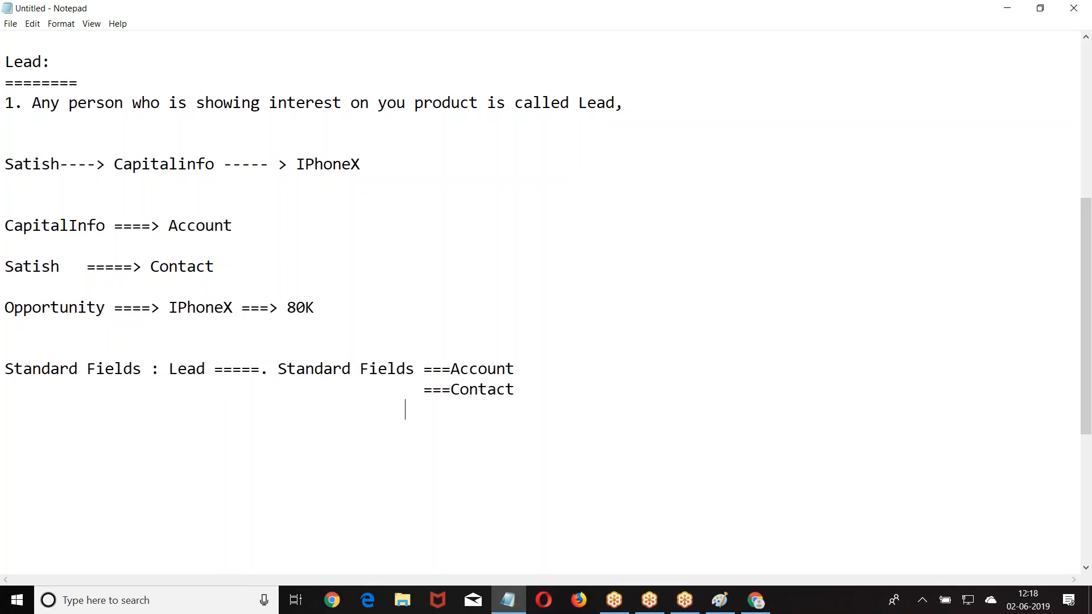
type("===Opportunnit")
key("BackSpace")
key("BackSpace")
key("BackSpace")
key("BackSpace")
type("nity")
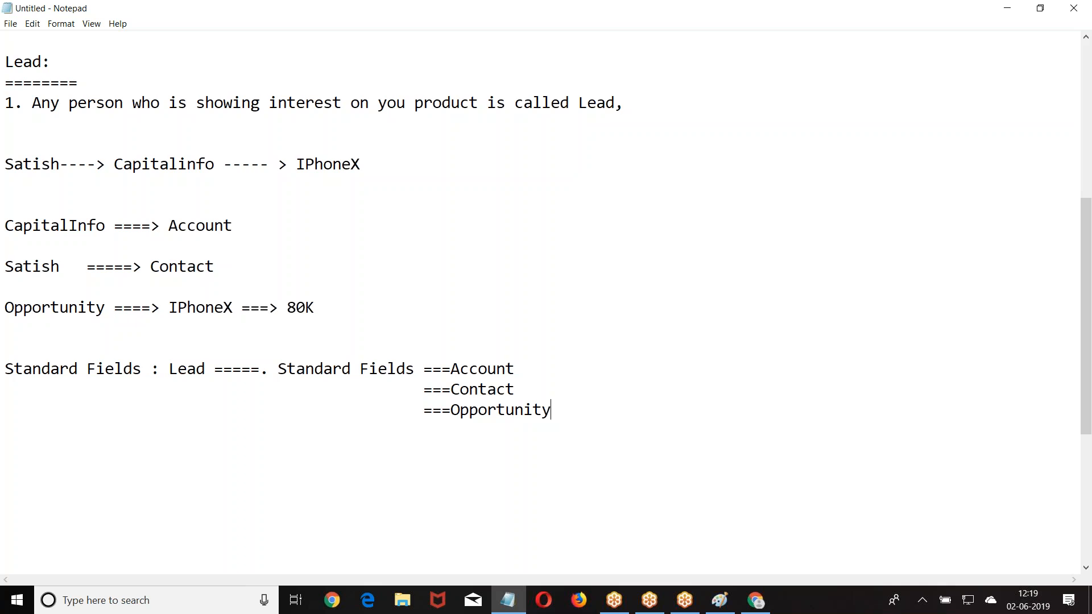
key("Return")
key("Return")
key("Return")
type("FieldMapping ====>")
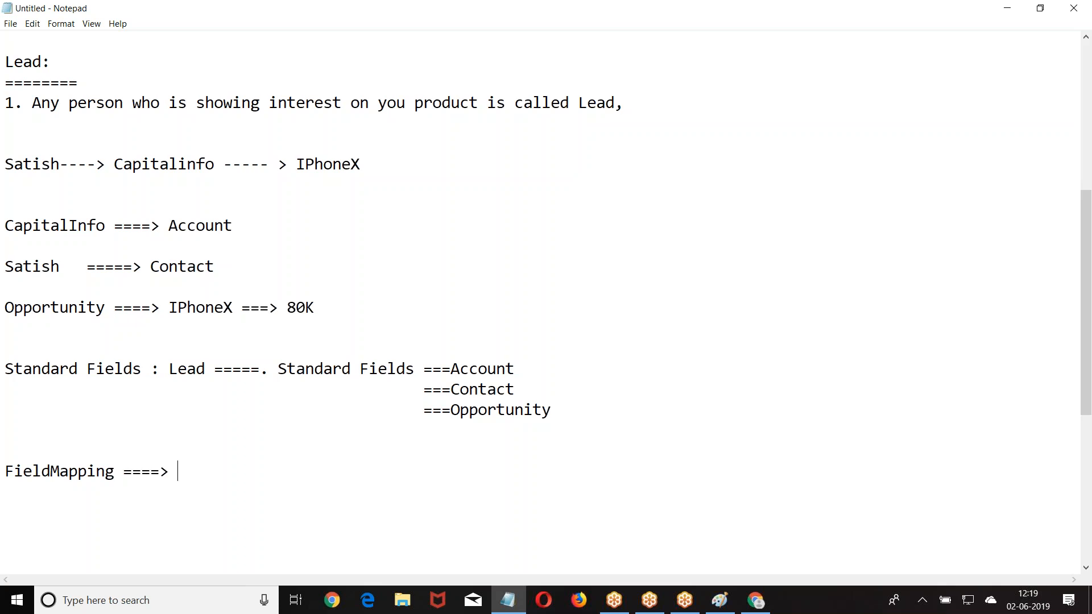
- Convert the lead with 'Create New Account: Testing', then review the new account's contact and opportunity
left_click(755, 600)
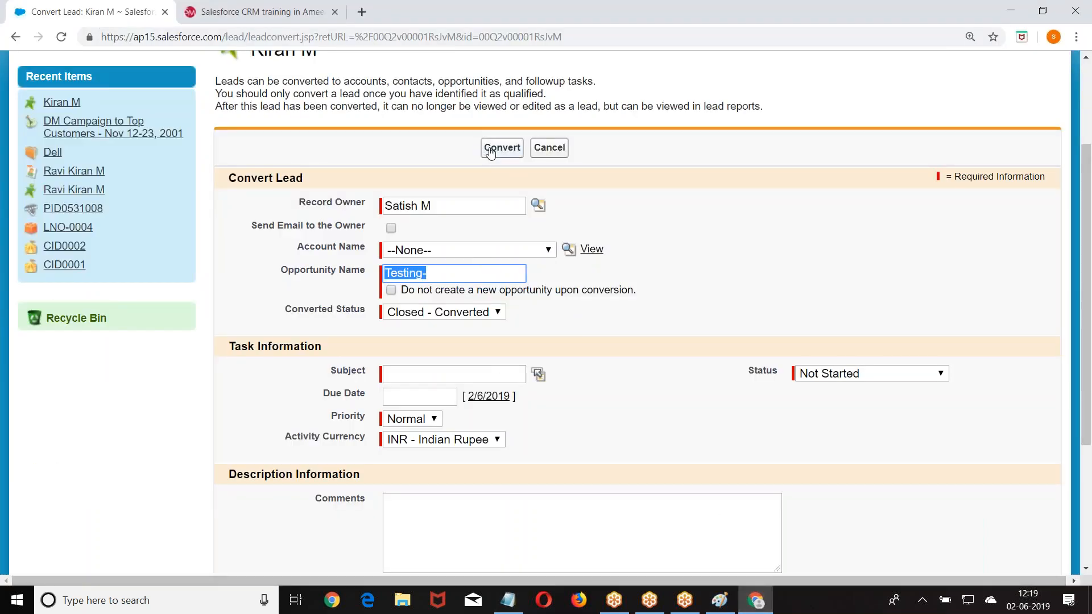
left_click(490, 150)
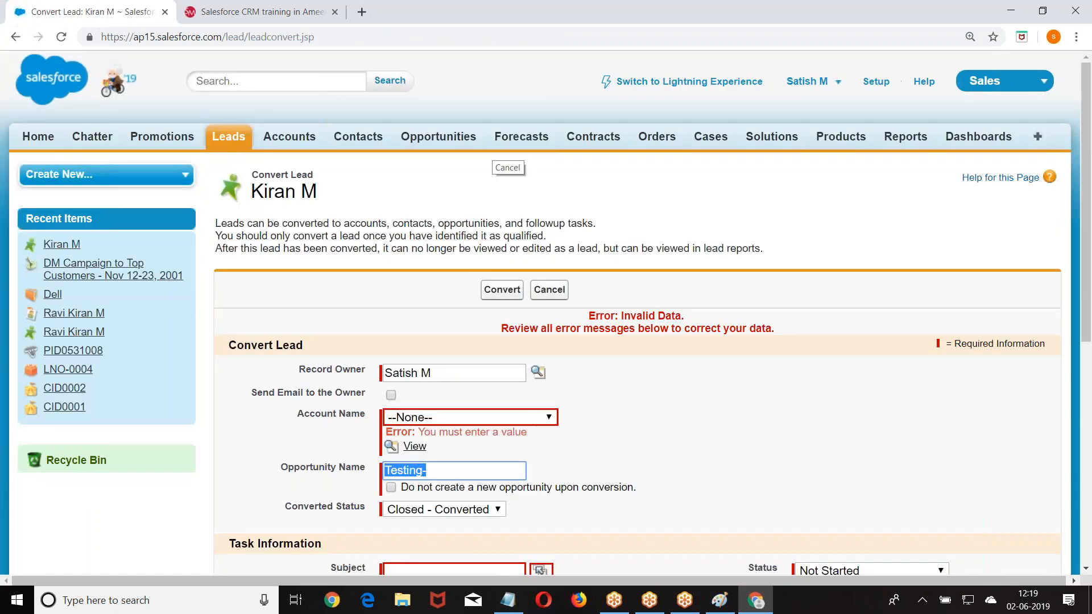
scroll(490, 154, "down", 3)
left_click(430, 205)
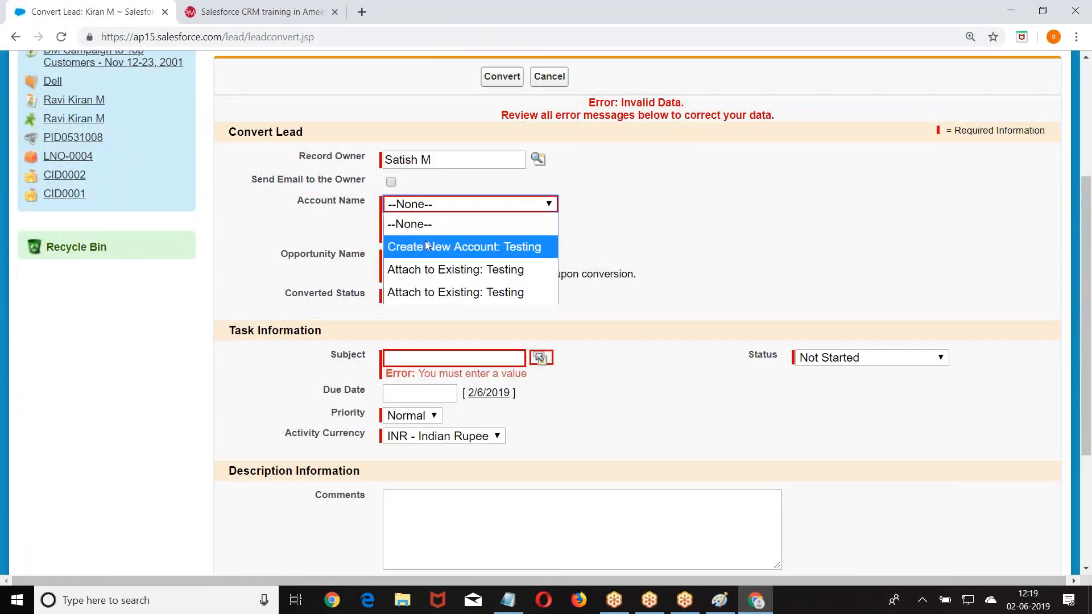
left_click(428, 246)
left_click(500, 79)
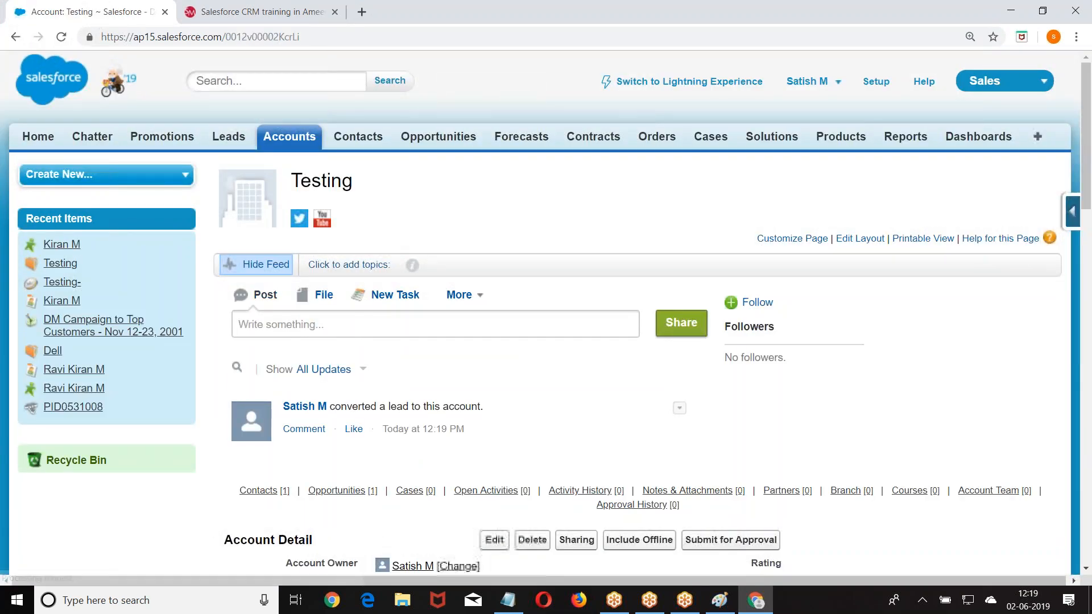
scroll(277, 109, "down", 3)
scroll(637, 312, "down", 9)
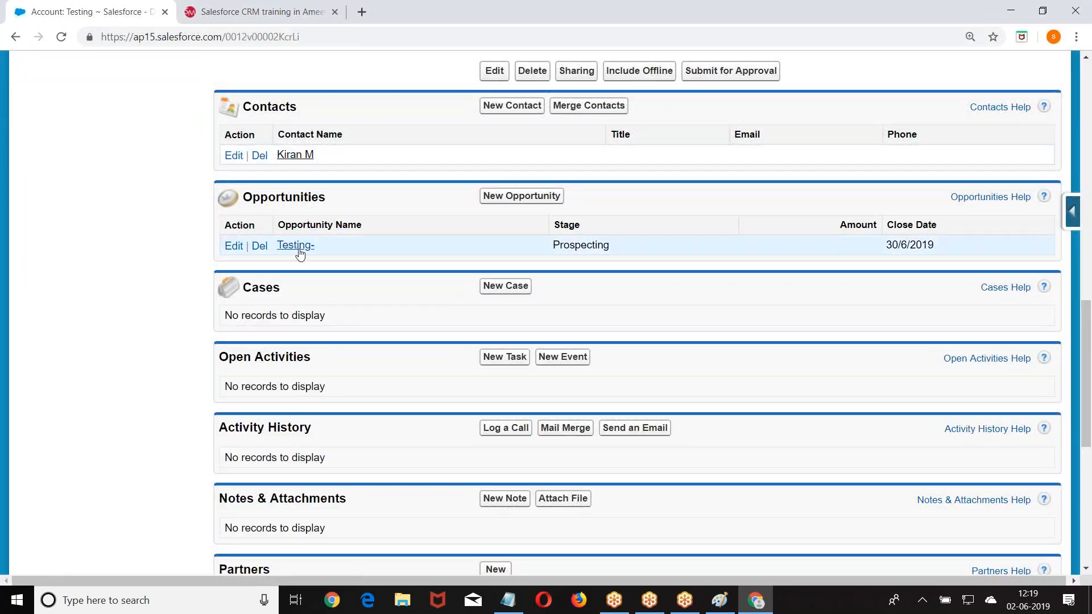
scroll(329, 238, "up", 5)
- Display the Today's Leads list view, showing one Open - Not Contacted lead at Testing
scroll(329, 239, "up", 10)
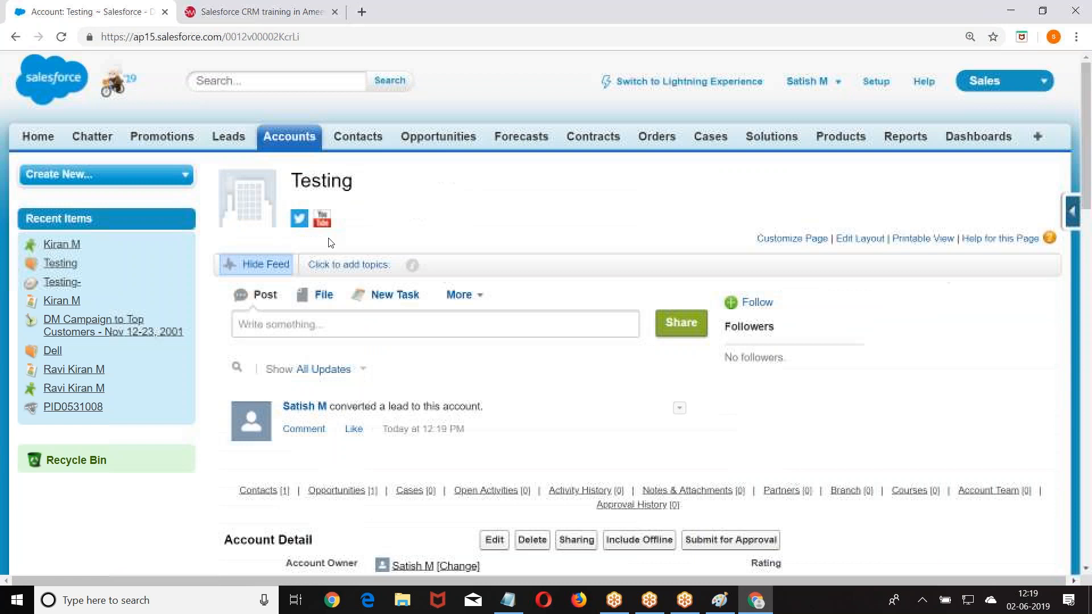
left_click(228, 139)
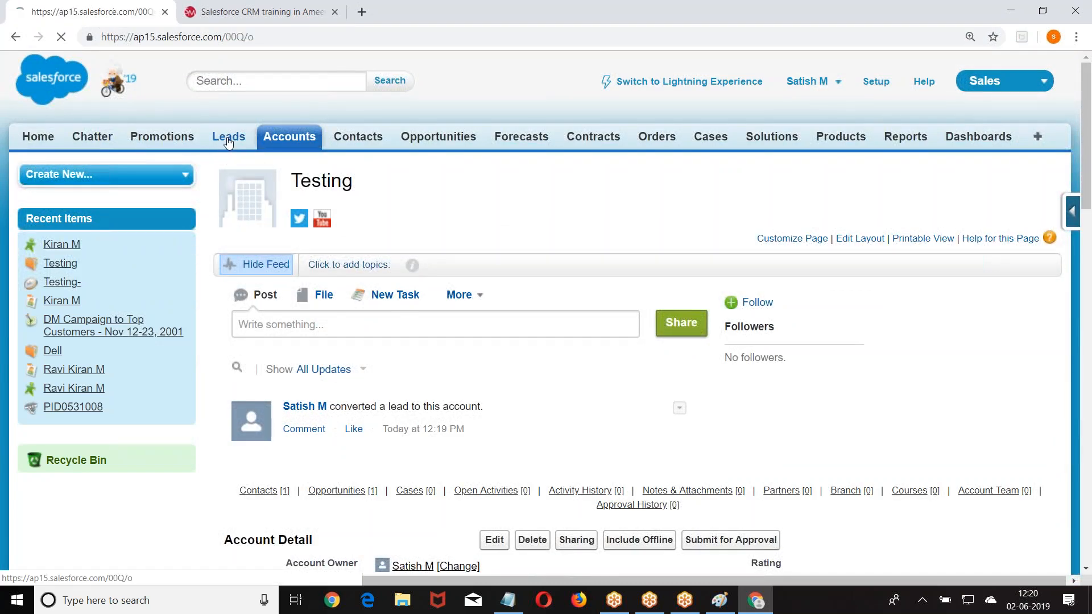
left_click(414, 225)
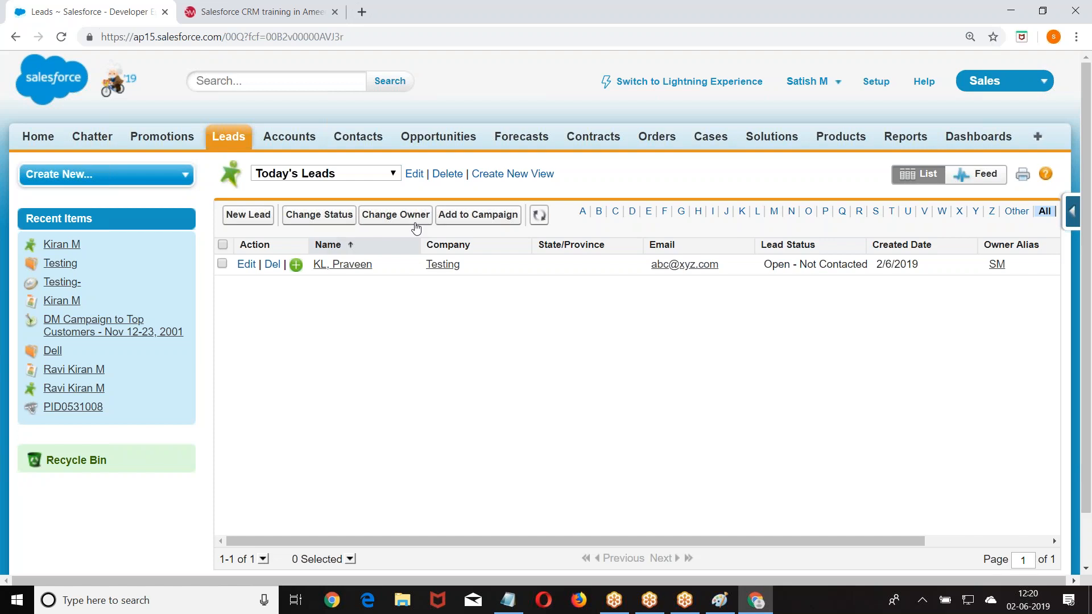
- Start converting today's lead with 'Do not create a new opportunity upon conversion' ticked, then go to Setup
left_click(355, 265)
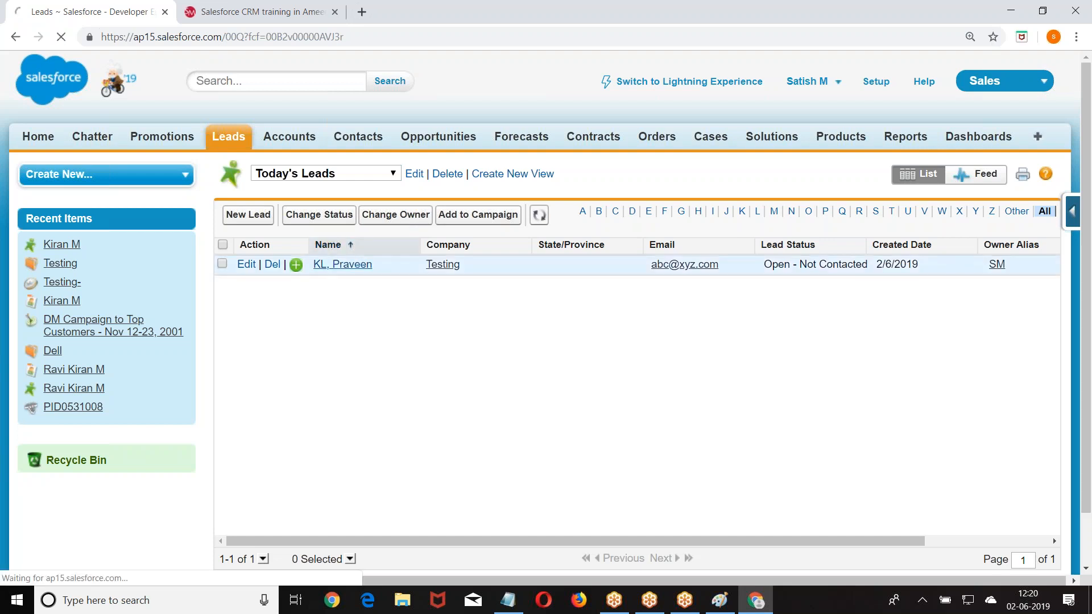
scroll(465, 319, "down", 6)
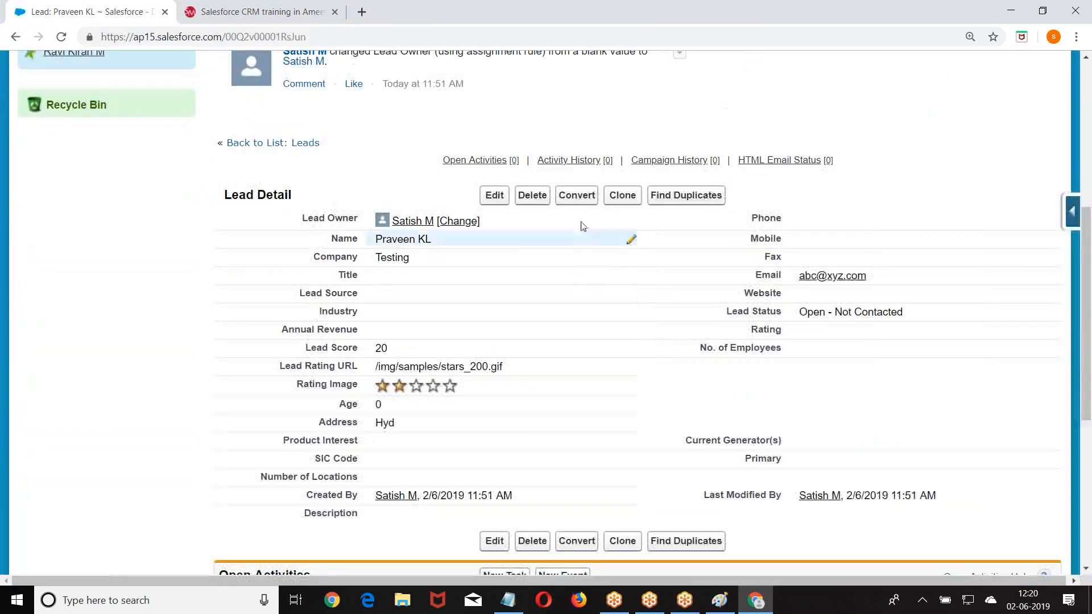
left_click(575, 196)
scroll(391, 297, "down", 2)
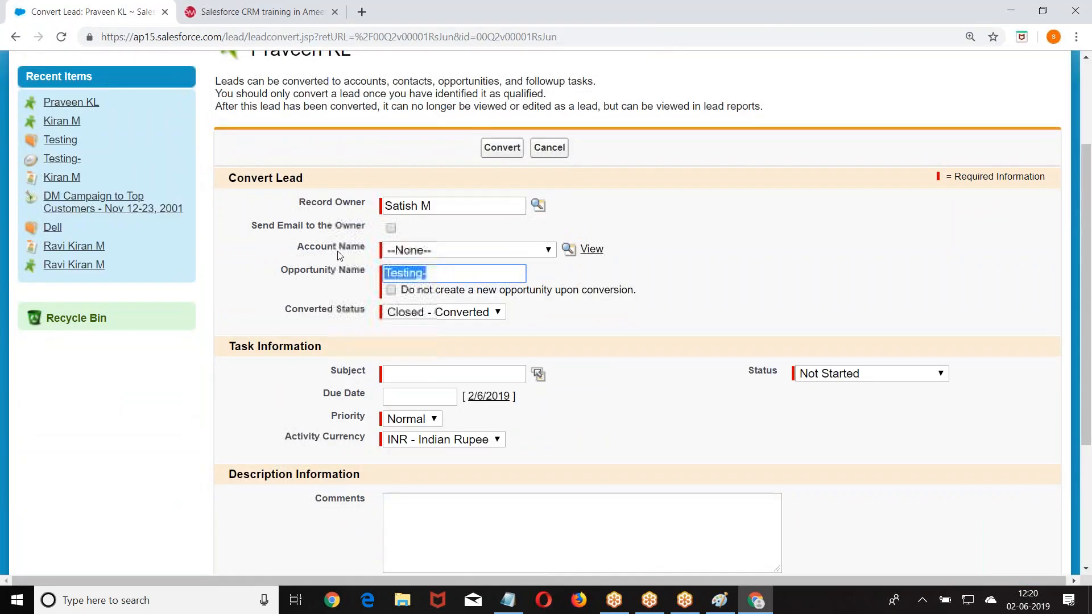
left_click(390, 291)
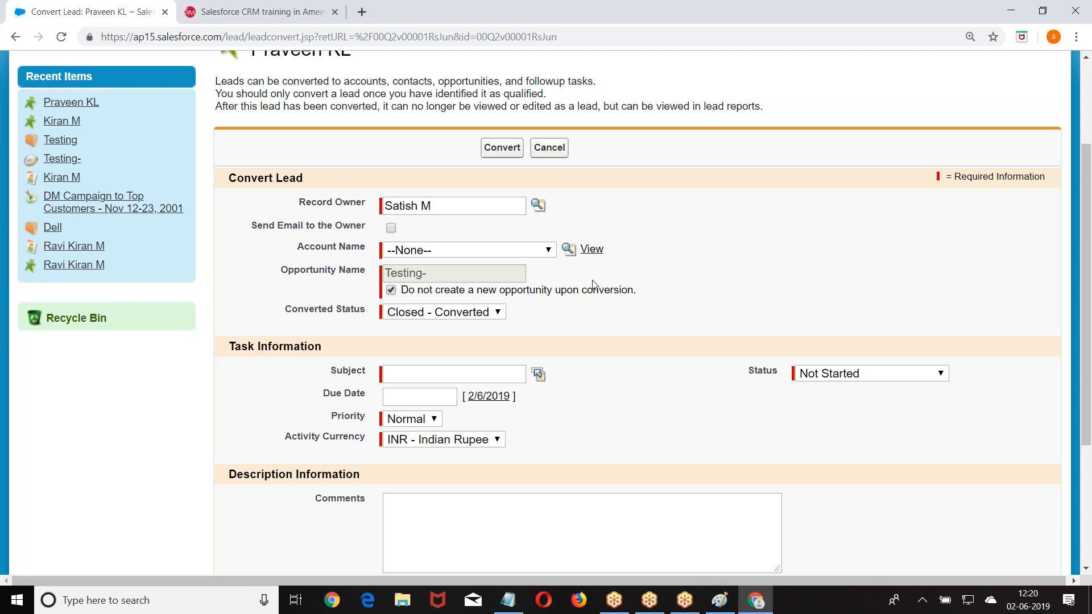
scroll(592, 284, "up", 3)
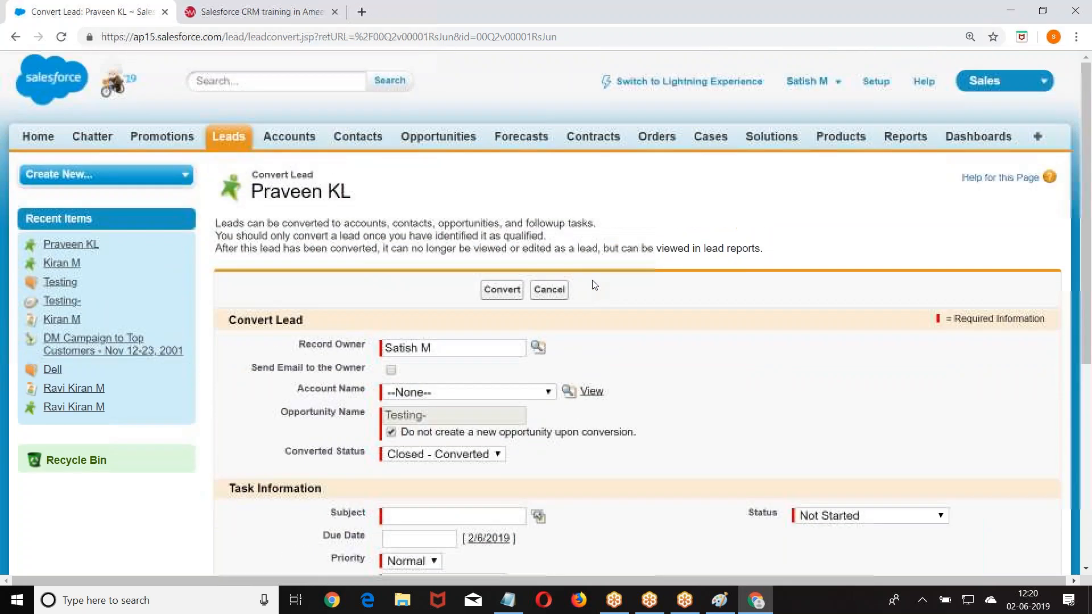
left_click(869, 85)
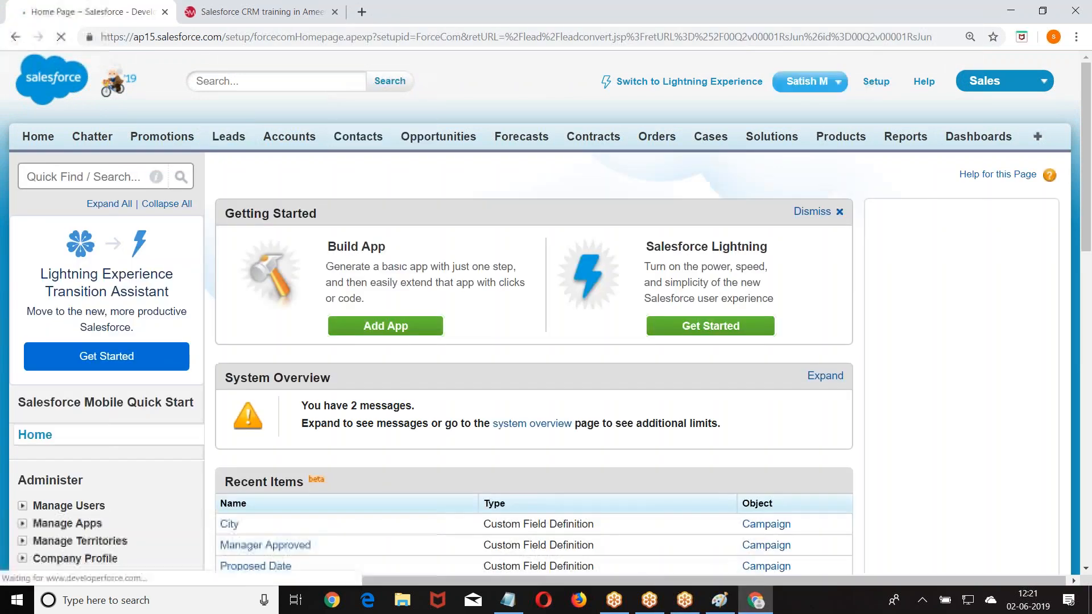
- Go to Customize > Leads > Fields and open Map Lead Fields
scroll(238, 147, "down", 3)
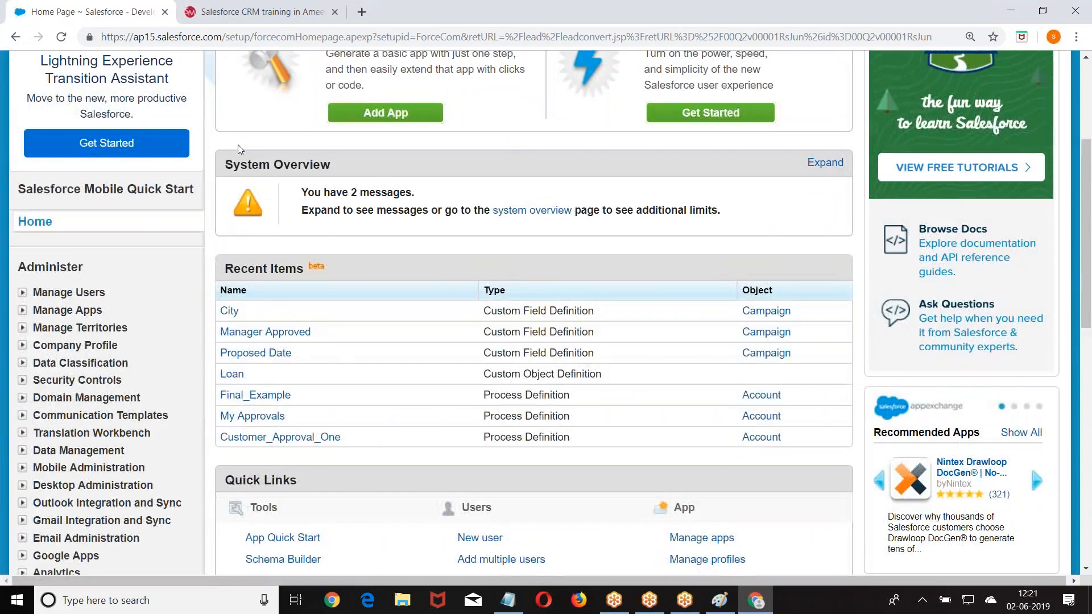
scroll(238, 149, "down", 5)
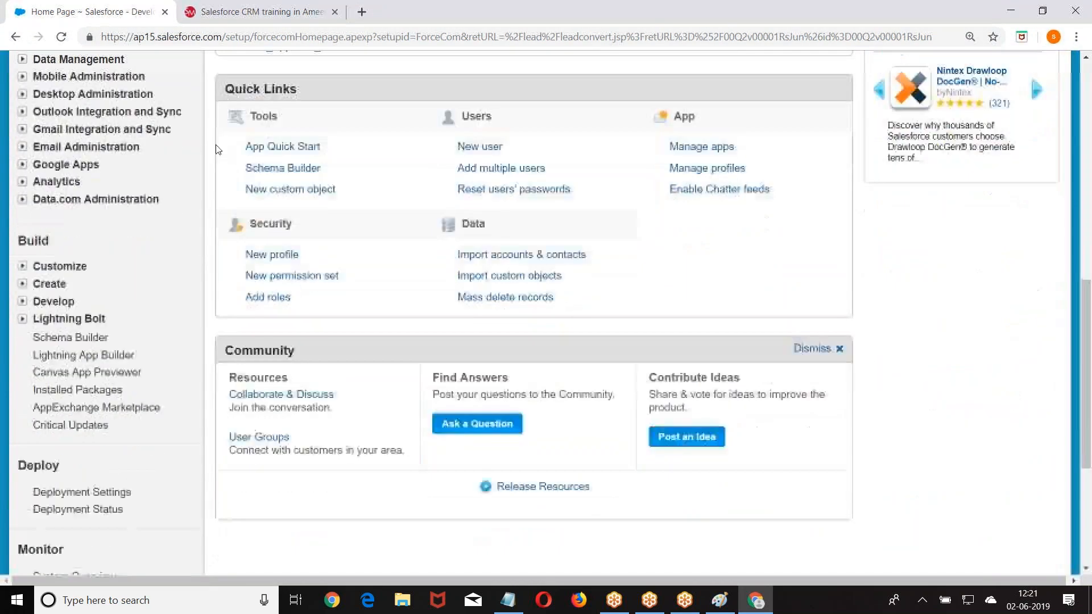
left_click(22, 302)
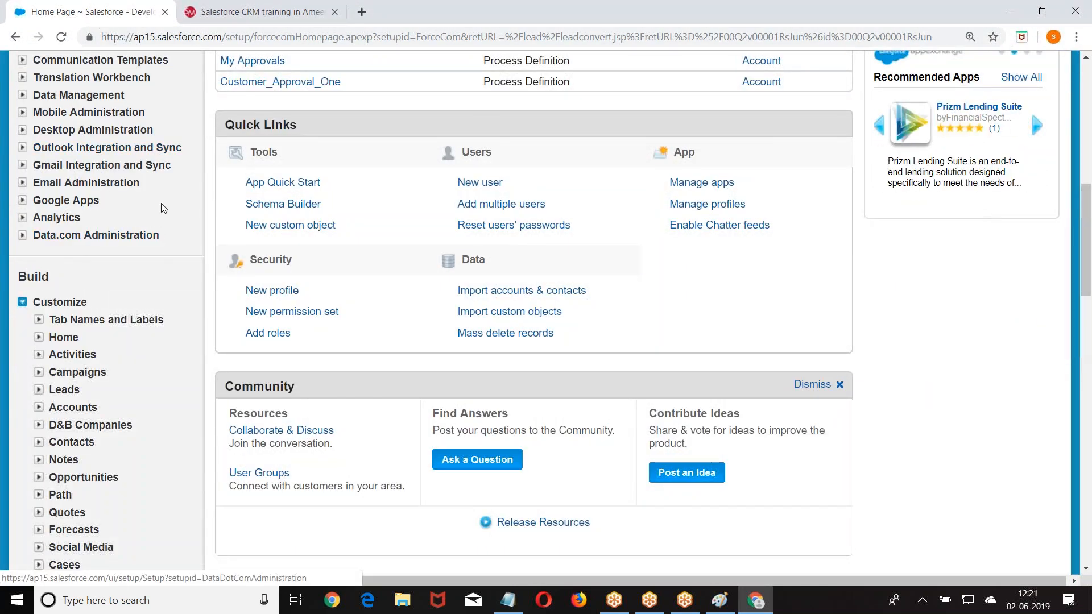
scroll(162, 204, "down", 2)
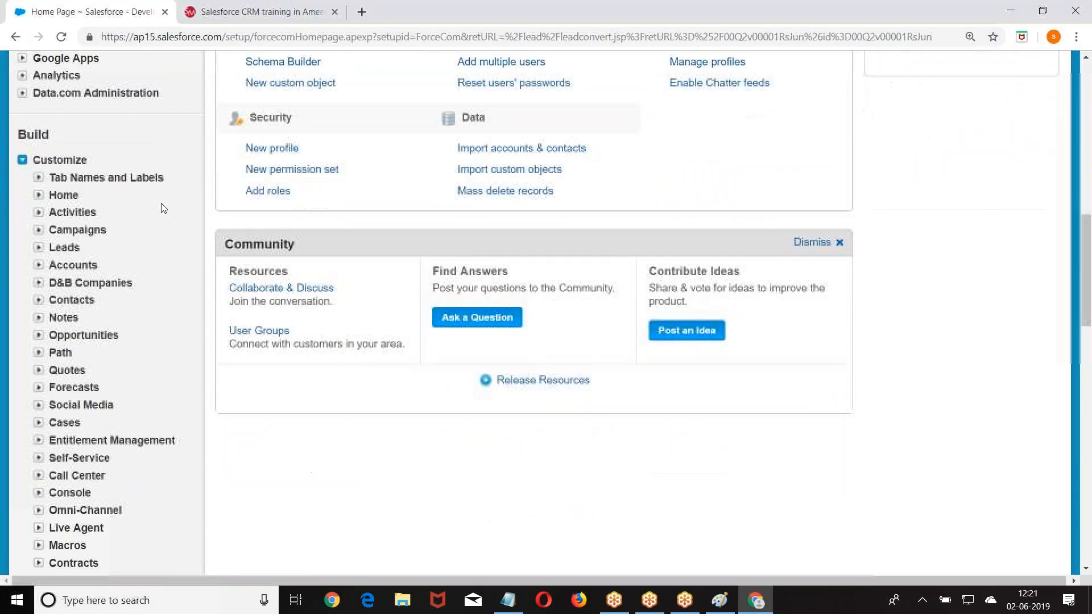
left_click(38, 247)
scroll(150, 150, "down", 2)
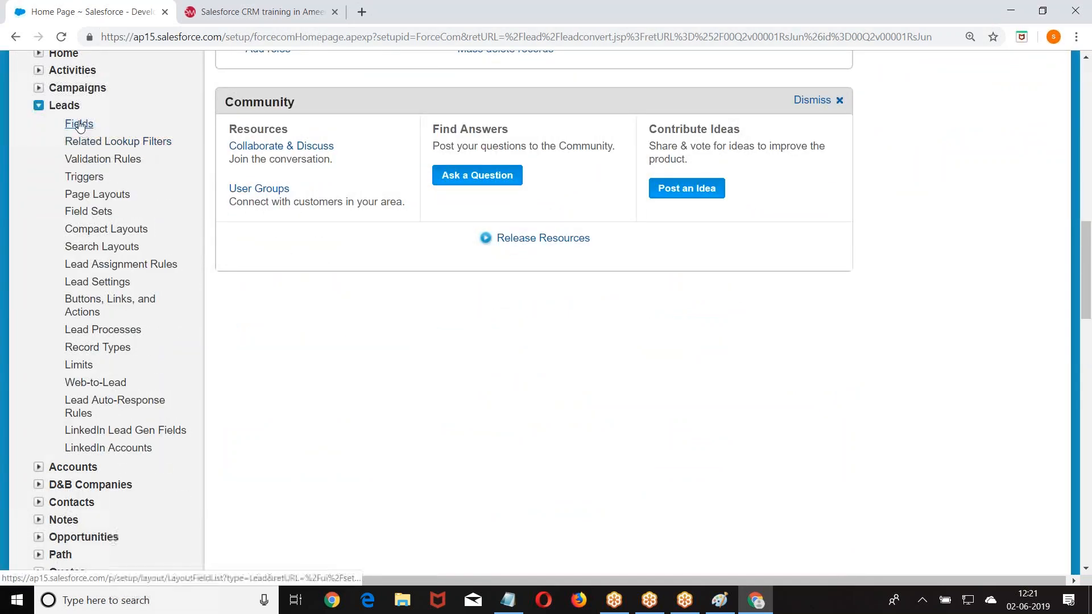
left_click(79, 125)
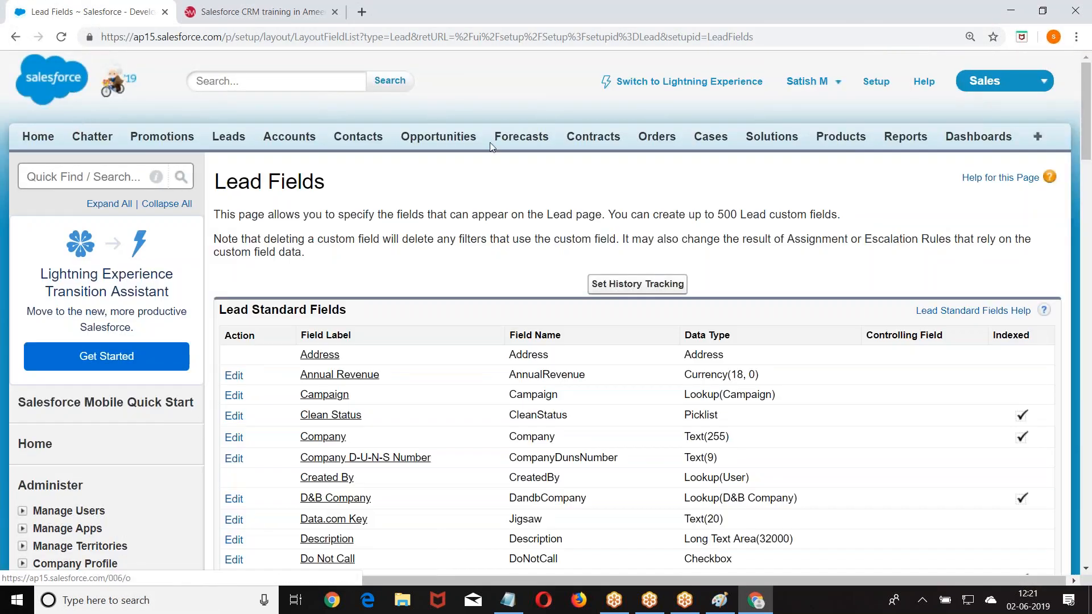
scroll(489, 143, "down", 20)
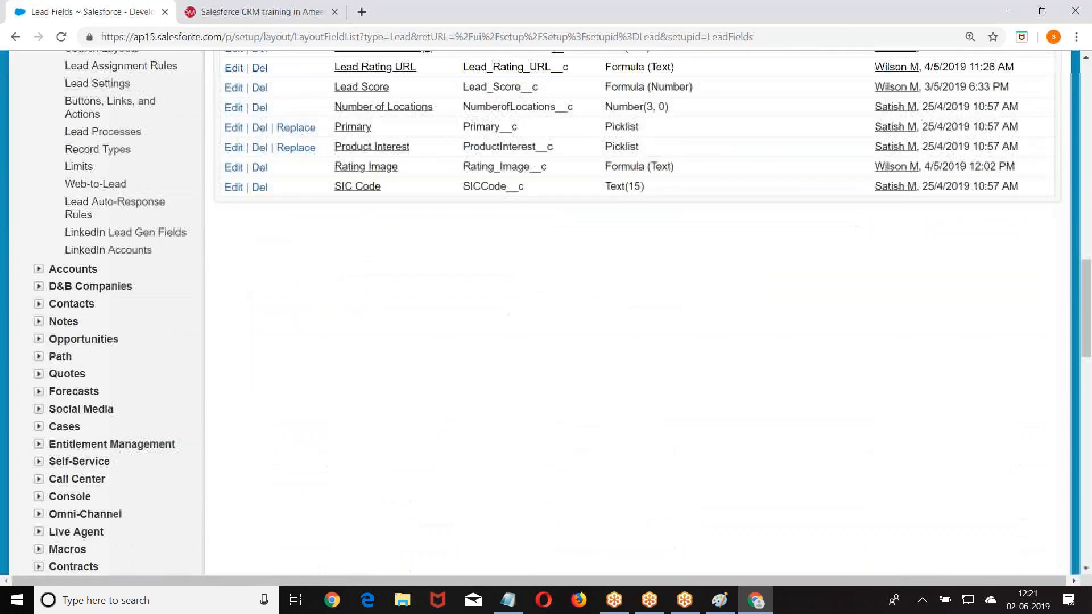
scroll(535, 128, "up", 2)
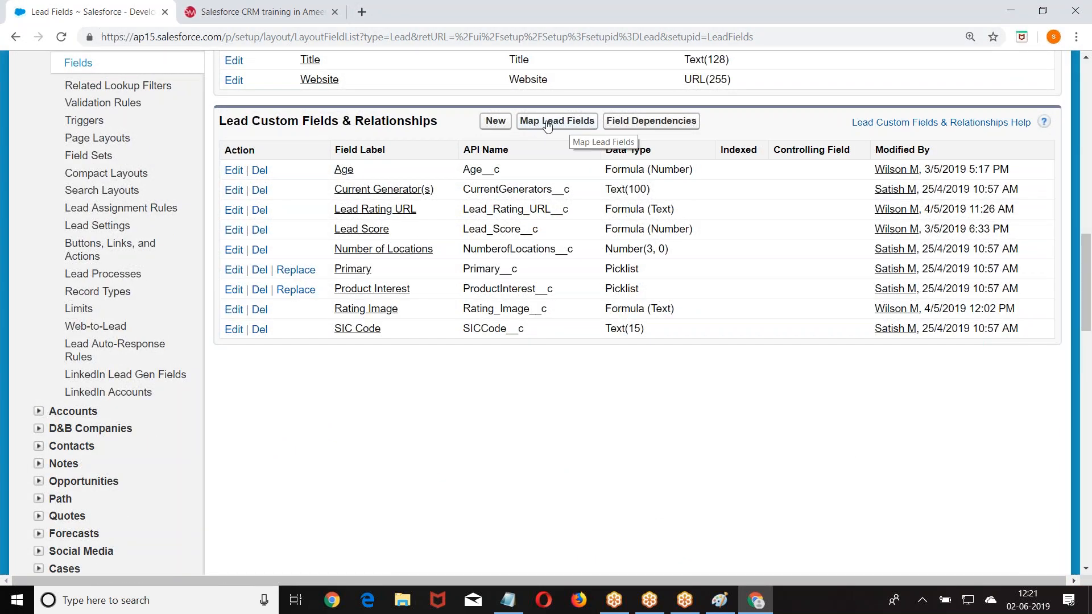
left_click(562, 124)
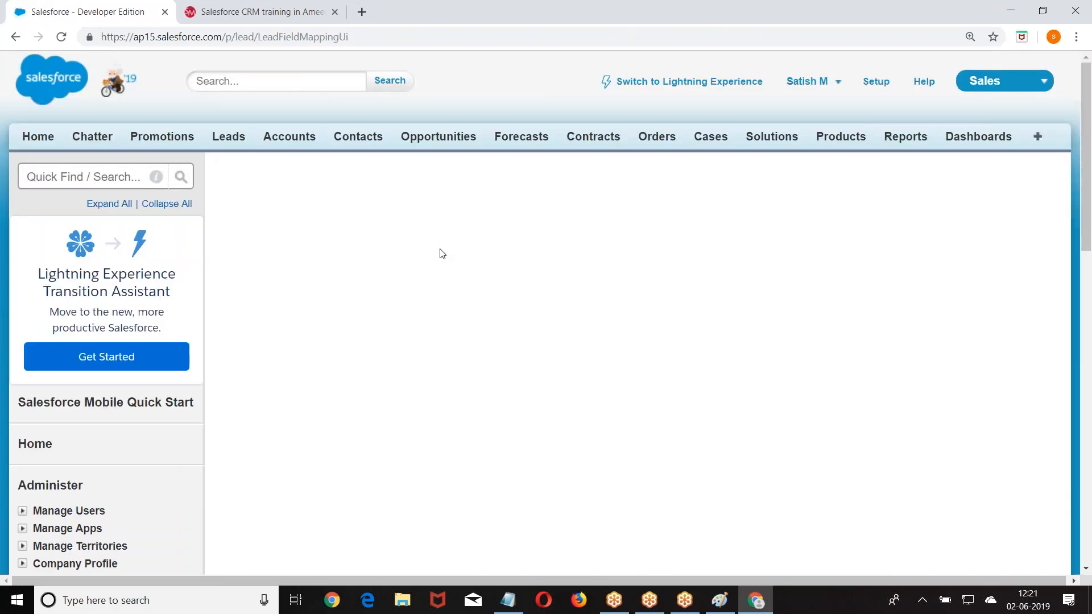
- Map Age to Number of Locations and Current Generator(S) to Manager, then review Contact and Opportunity mappings
scroll(442, 251, "down", 3)
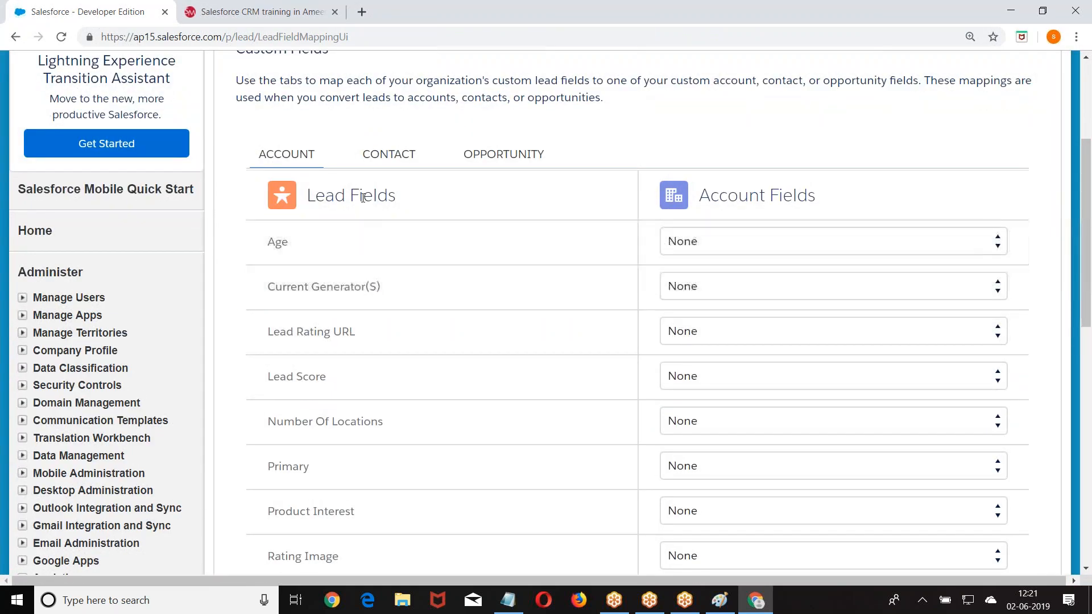
scroll(359, 470, "down", 3)
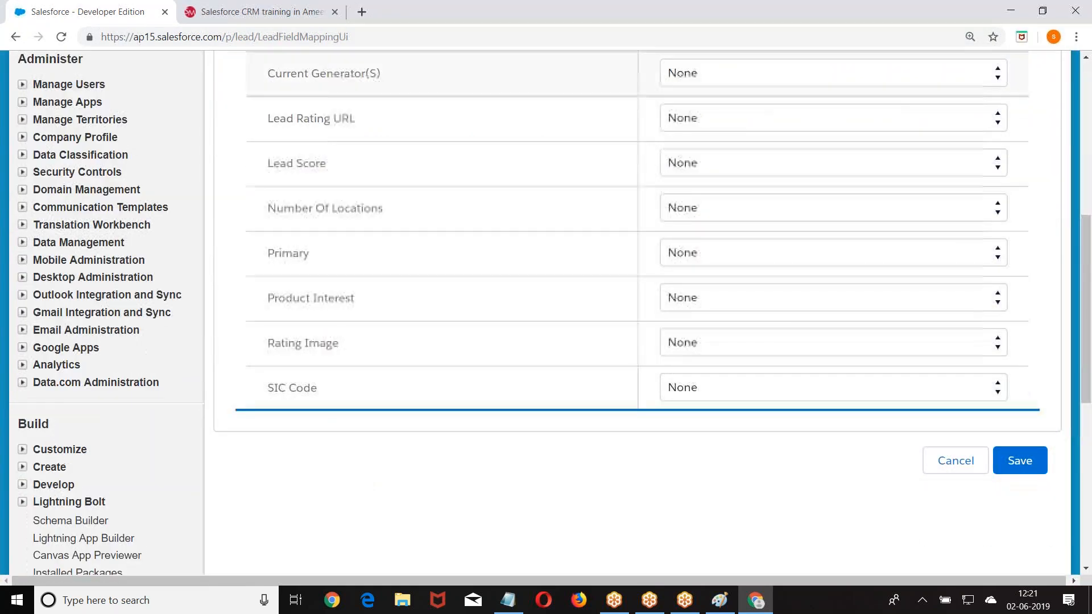
scroll(324, 188, "up", 2)
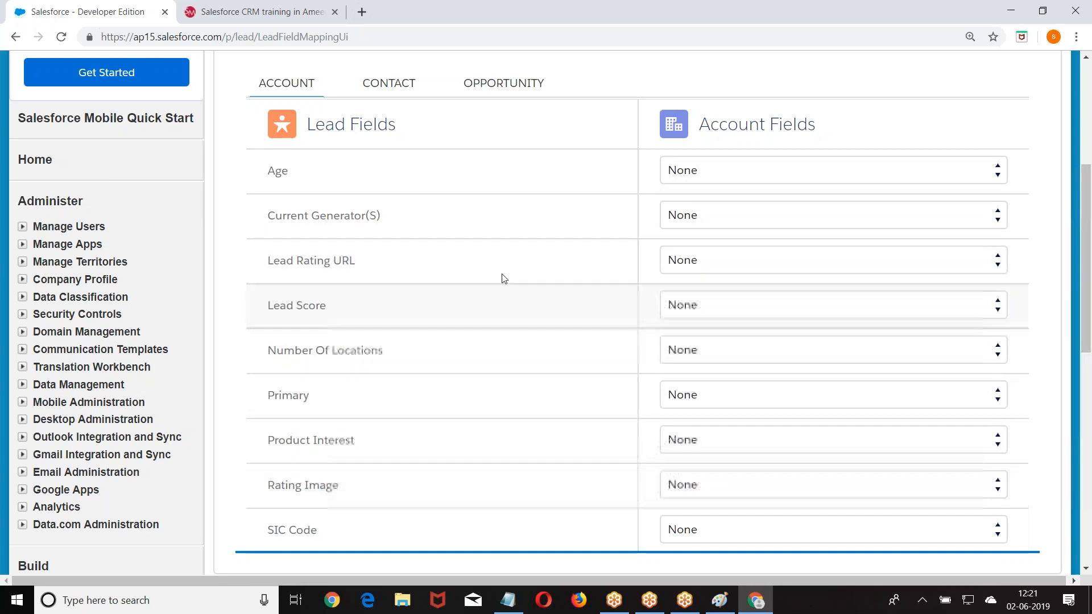
left_click(749, 169)
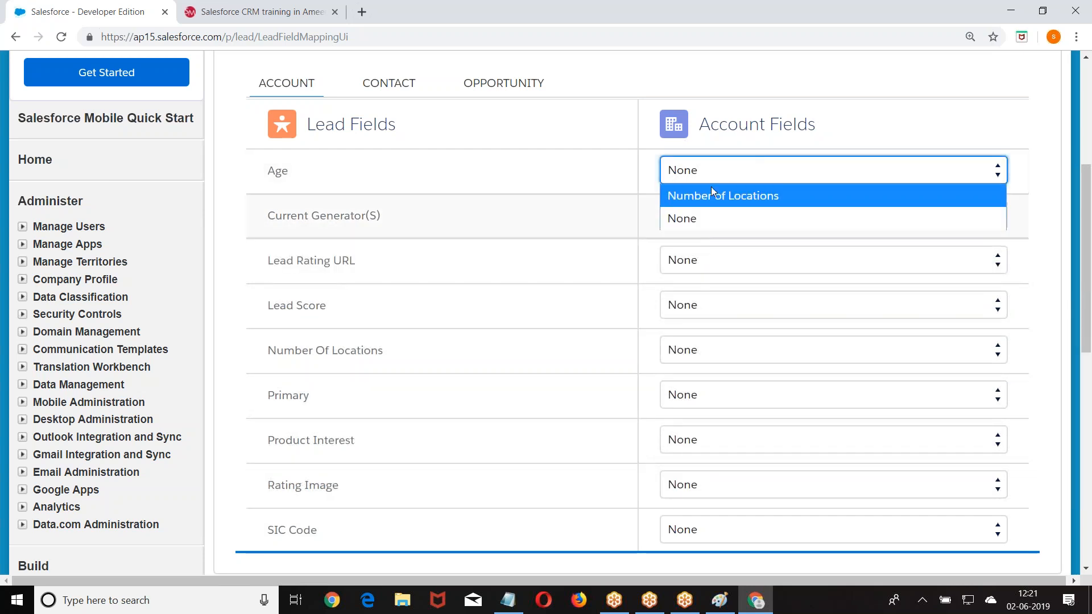
left_click(711, 193)
left_click(728, 214)
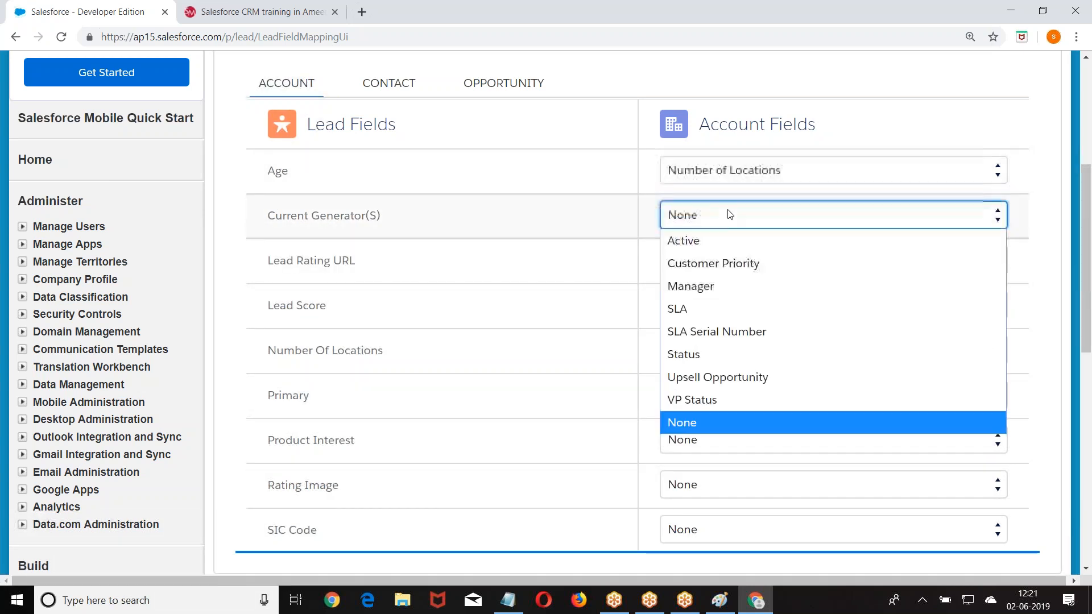
left_click(711, 287)
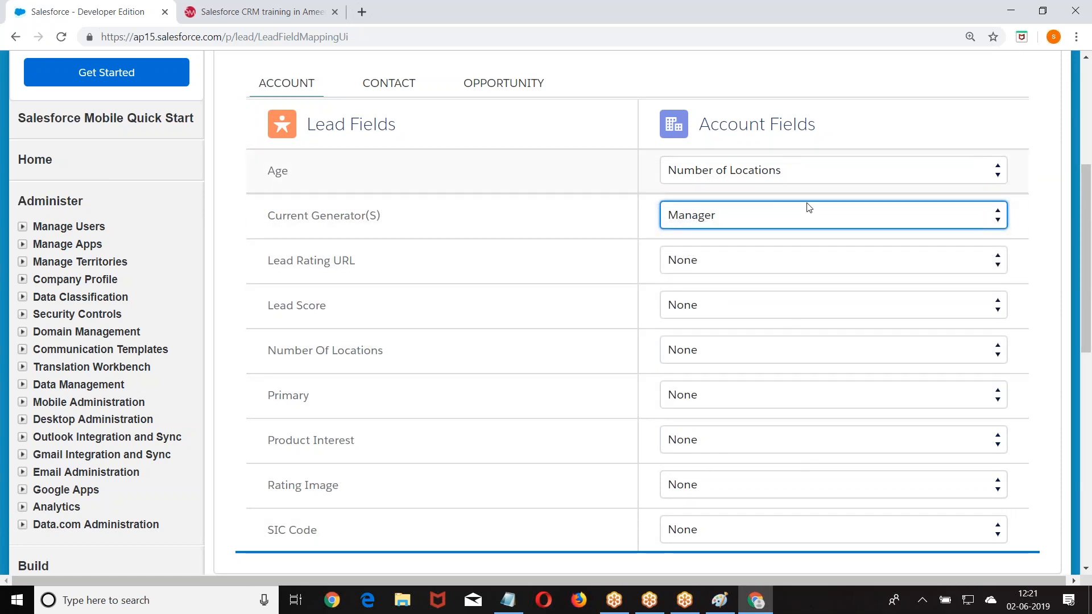
left_click(384, 86)
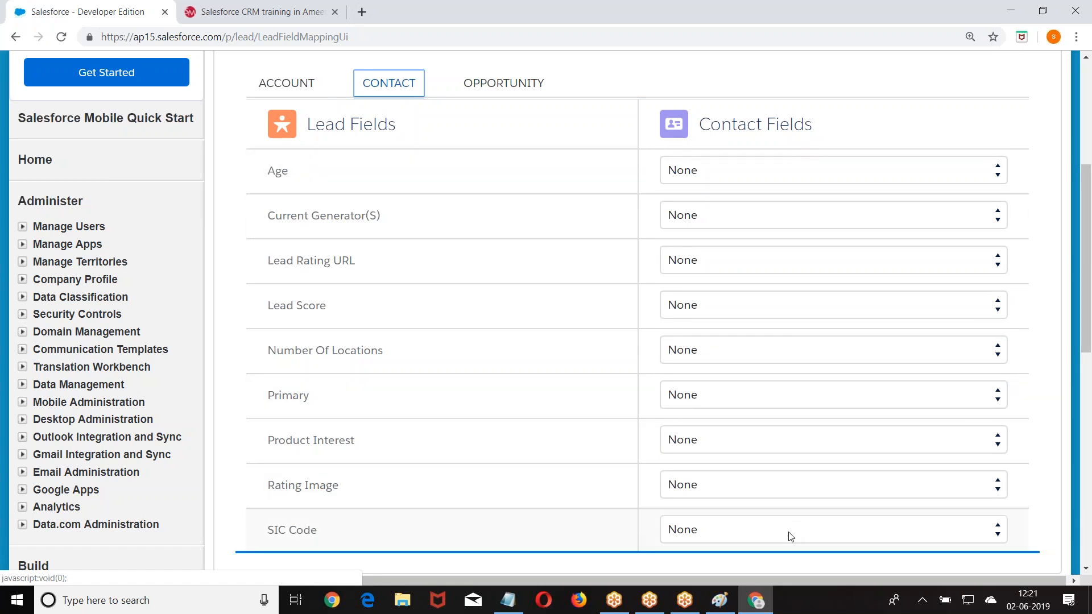
left_click(500, 85)
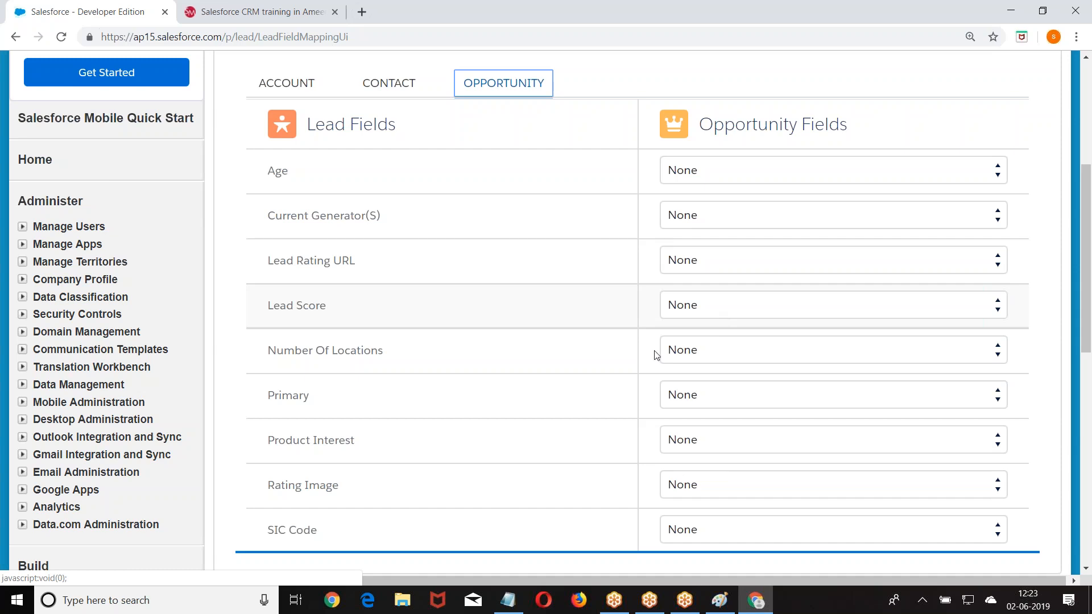
- Go to the Lead Fields list under Customize > Leads in Setup
scroll(653, 353, "down", 9)
scroll(86, 202, "up", 3)
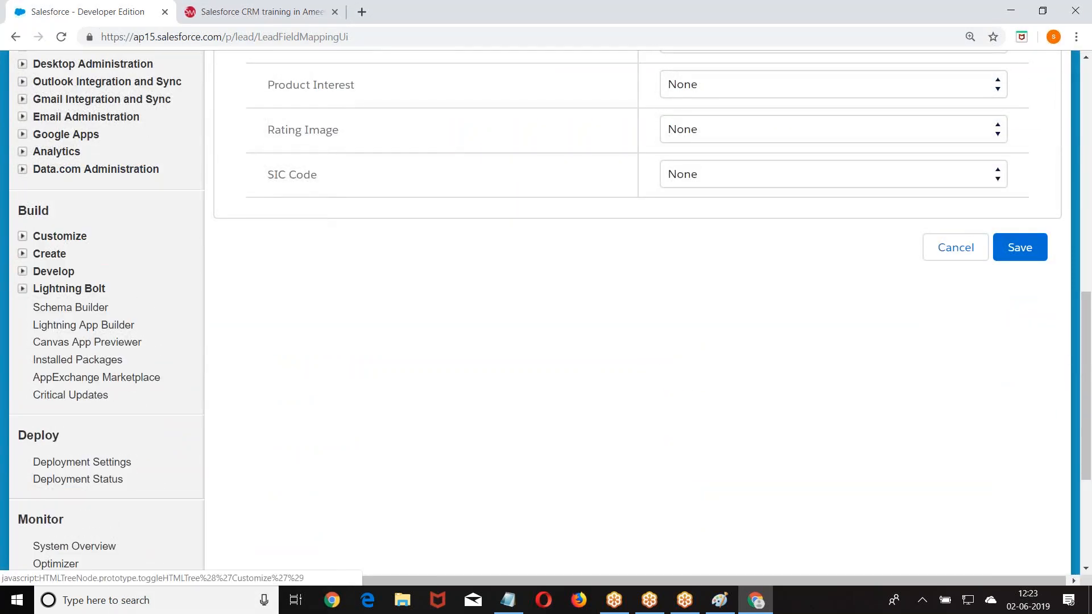
left_click(23, 236)
left_click(39, 324)
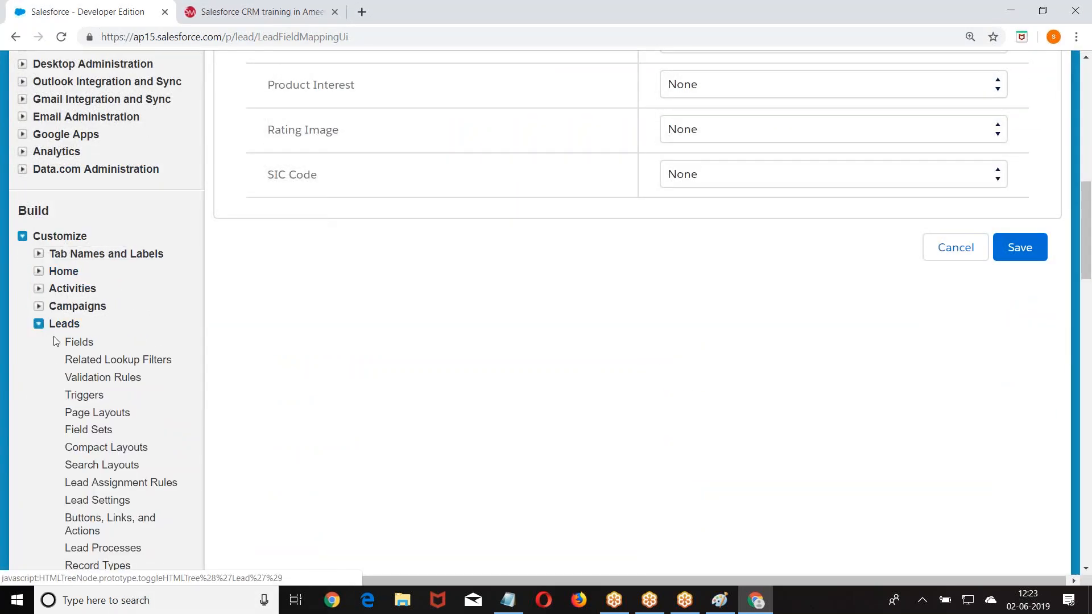
left_click(79, 344)
- Open Map Lead Fields and view the Account field choices for Age
scroll(78, 344, "down", 8)
scroll(475, 237, "down", 5)
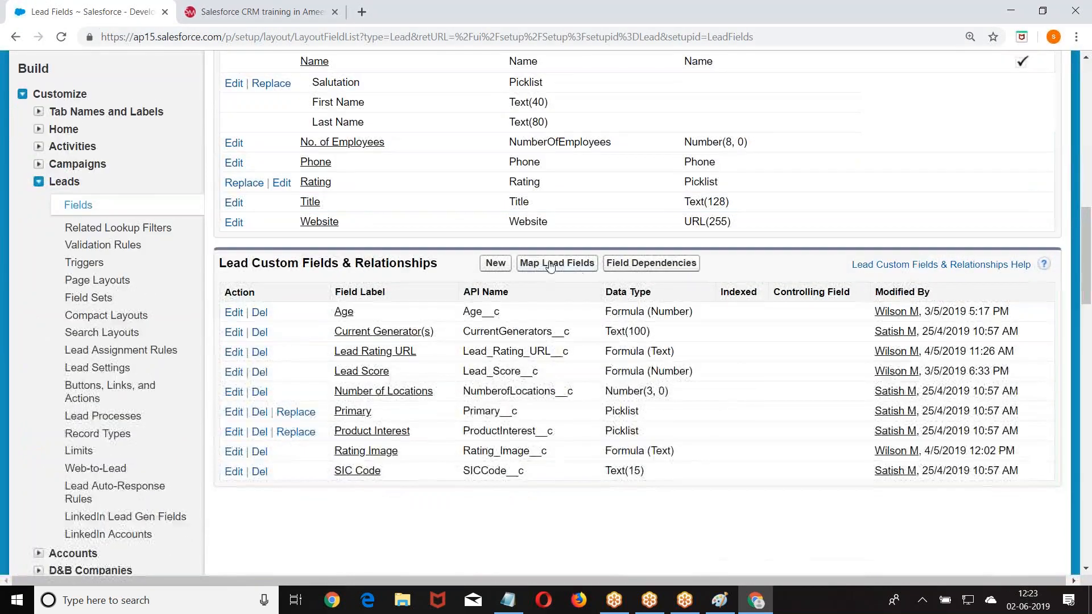
left_click(533, 268)
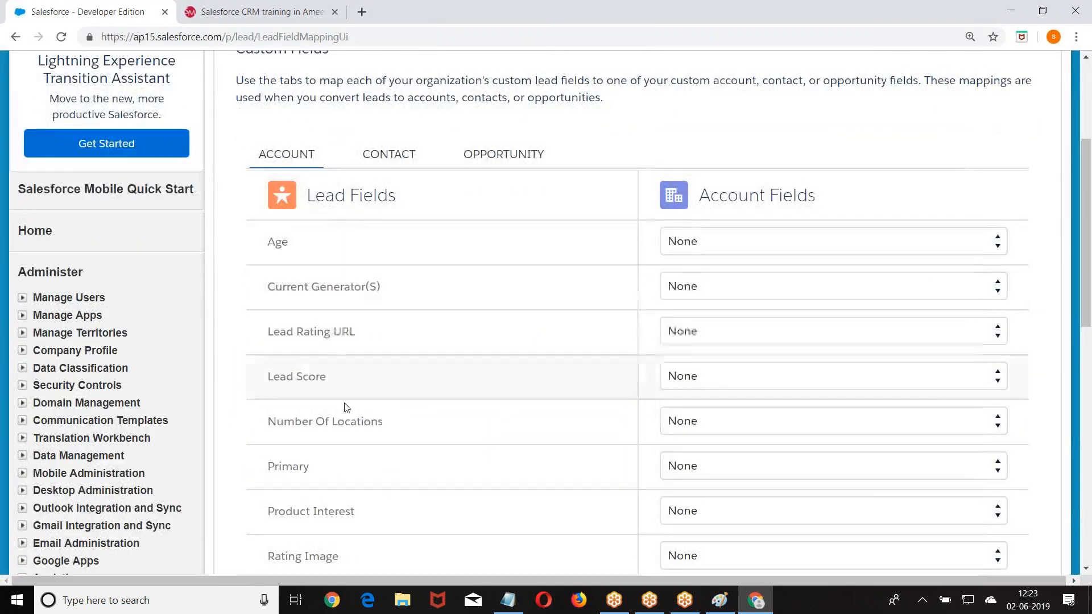
scroll(263, 336, "down", 4)
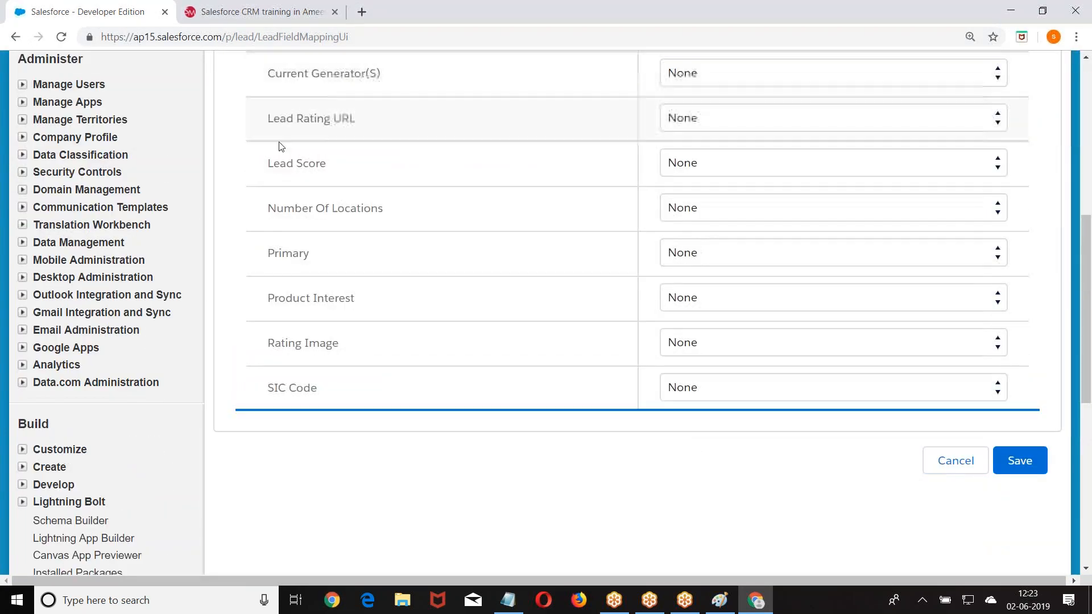
scroll(275, 402, "up", 3)
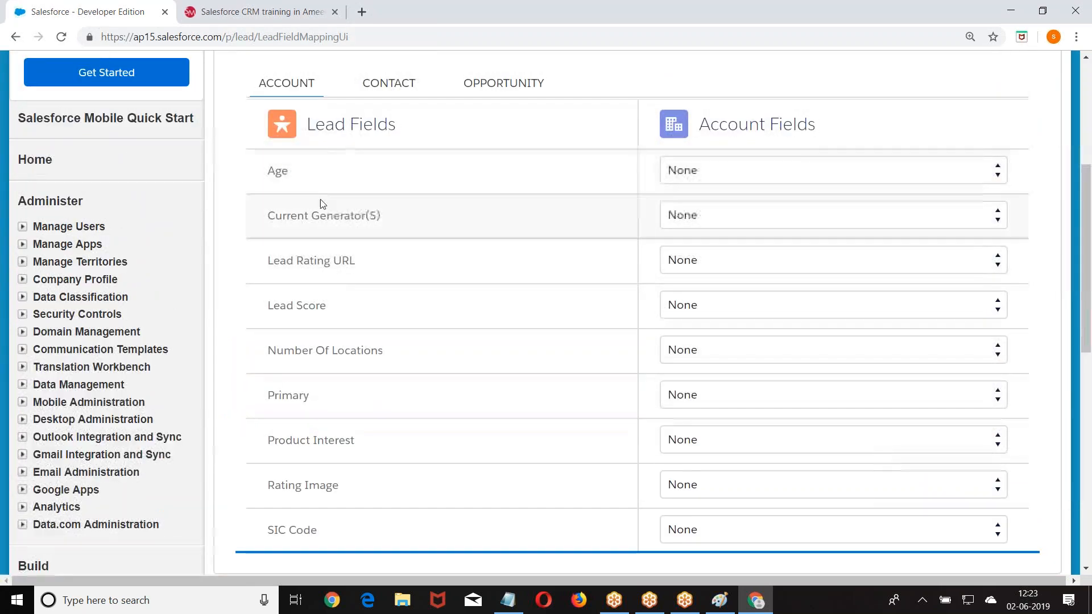
left_click(718, 163)
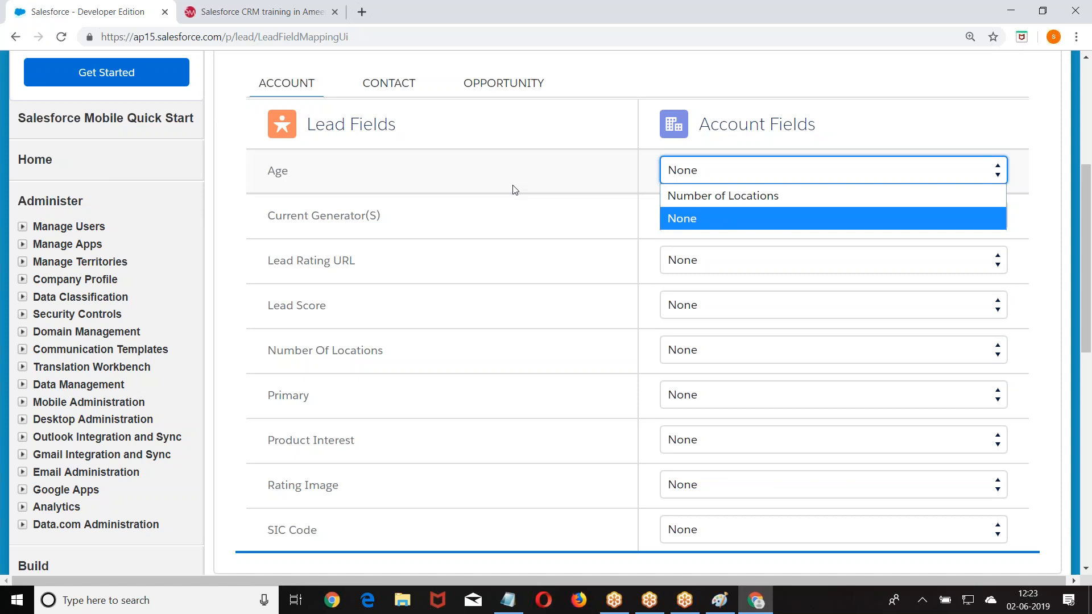
scroll(514, 189, "up", 5)
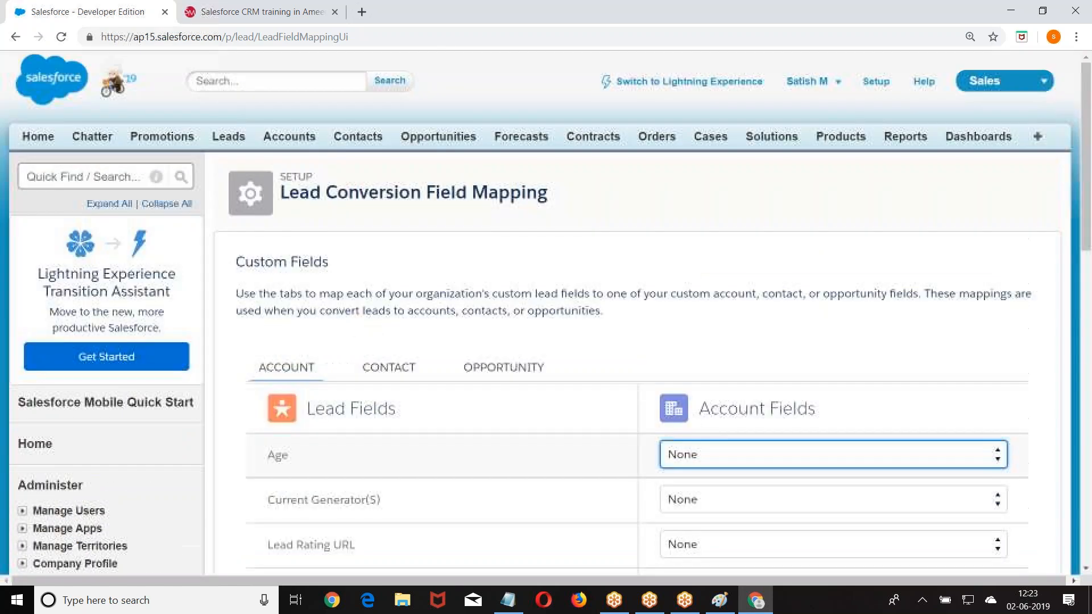
- Log out of Salesforce and restore Chrome to a smaller window over the Notepad notes
left_click(843, 83)
left_click(687, 198)
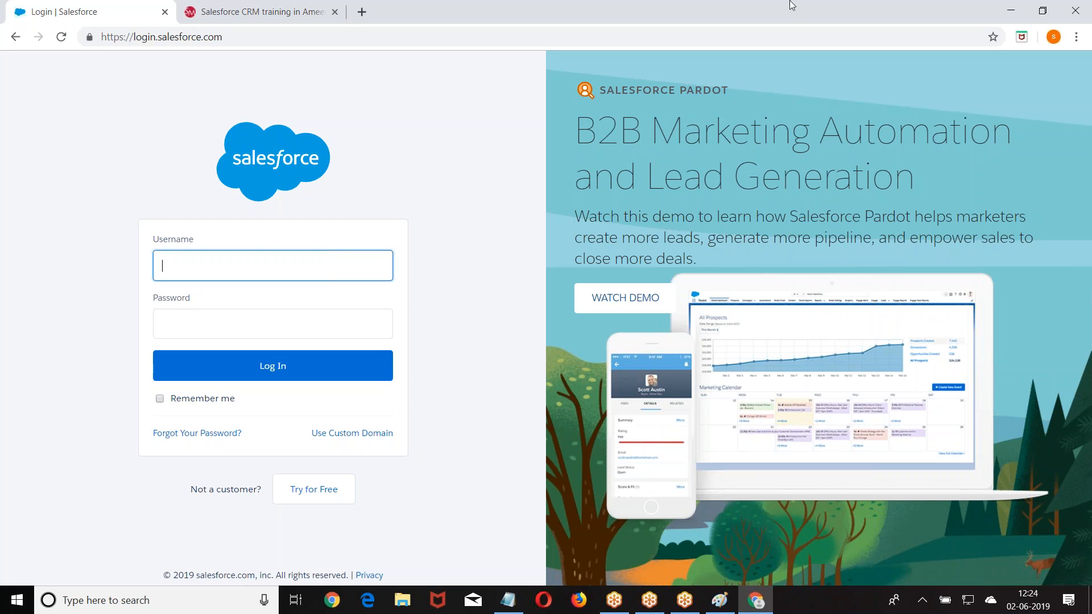
double_click(563, 6)
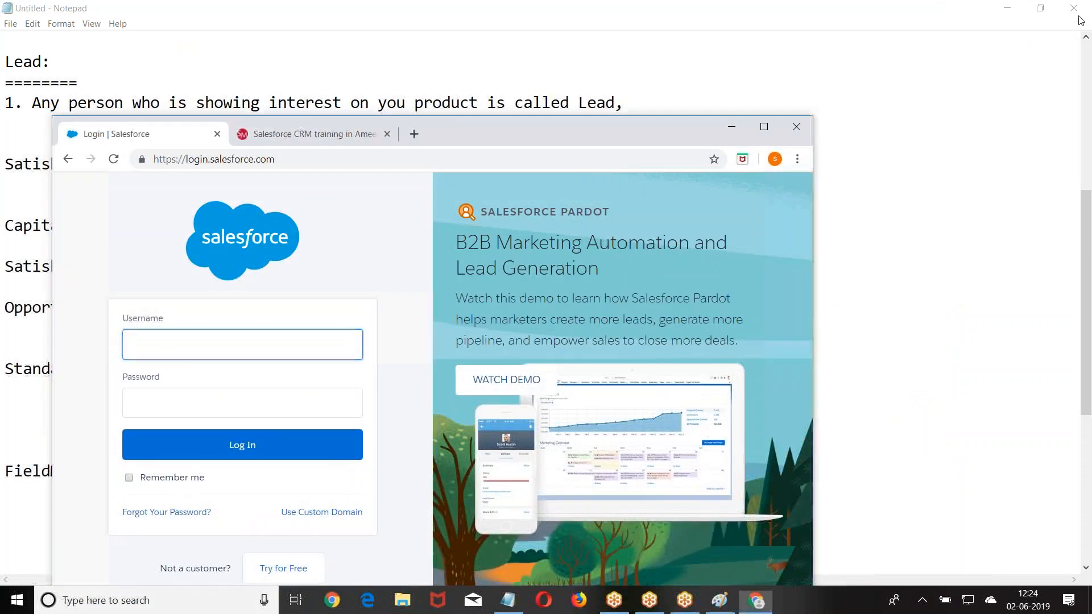